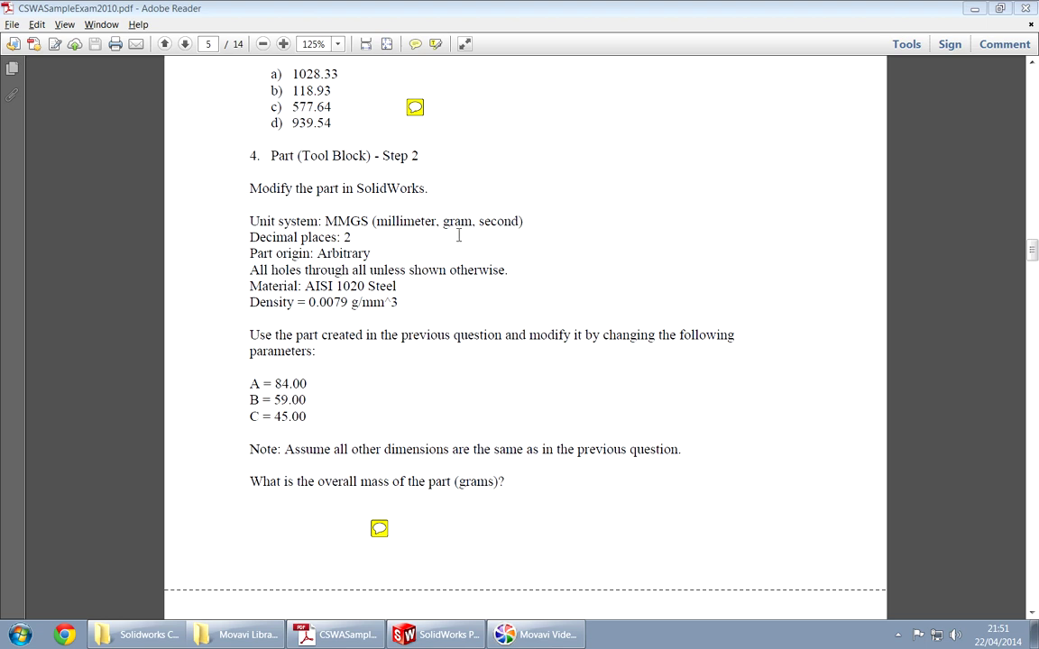
# Review the exam PDF for the tool block's new dimension values
pyautogui.click(487, 225)
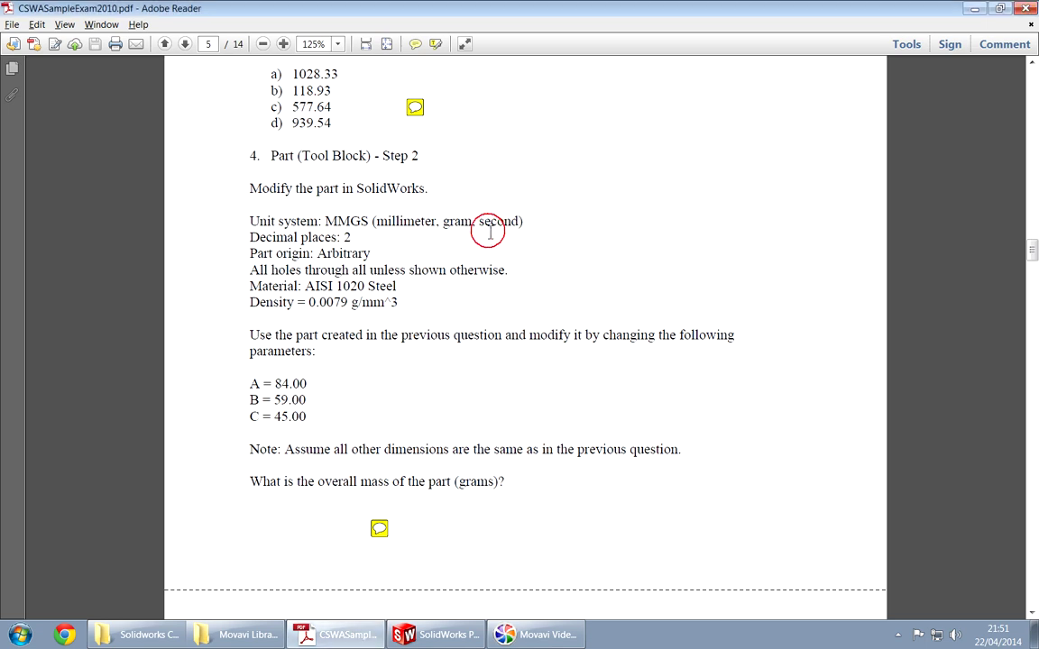
pyautogui.scroll(3, 352, 278)
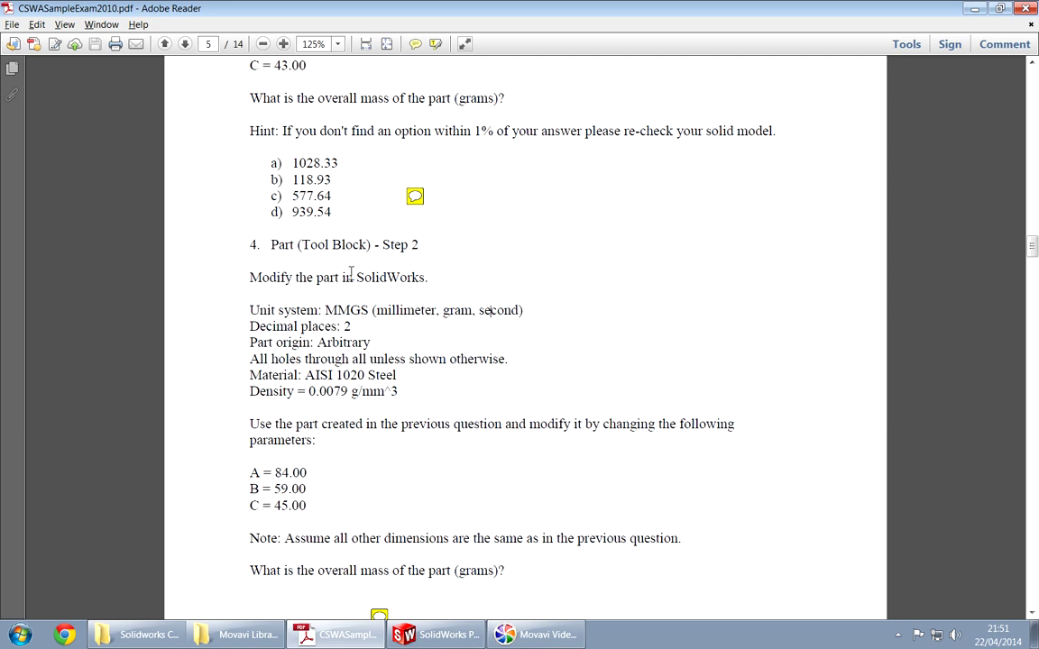
pyautogui.scroll(12, 380, 263)
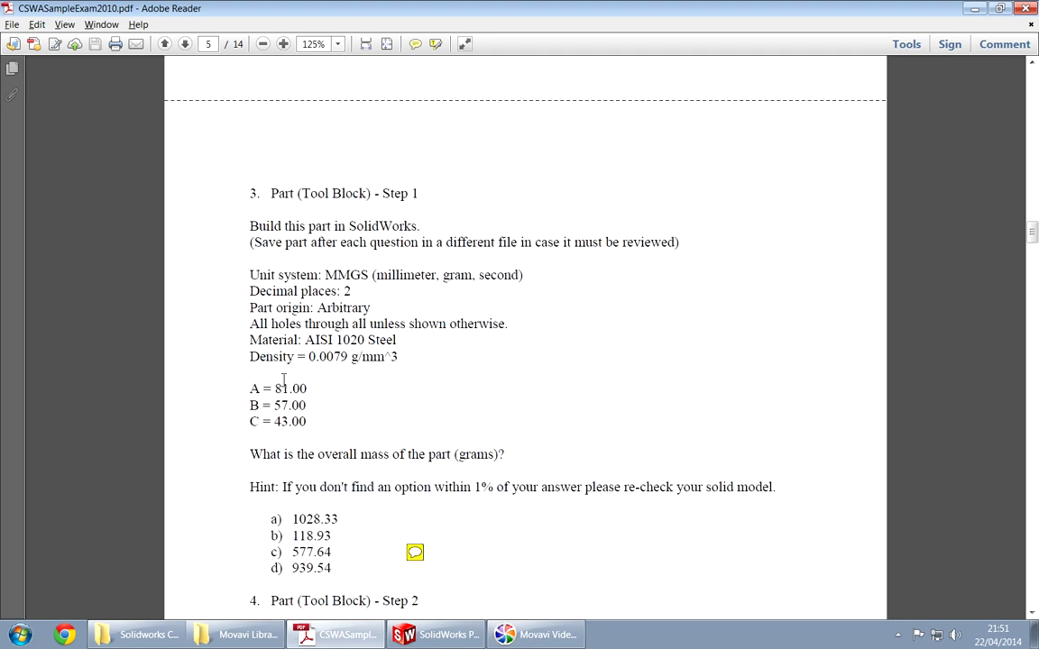
pyautogui.scroll(-7, 279, 372)
pyautogui.scroll(-5, 279, 371)
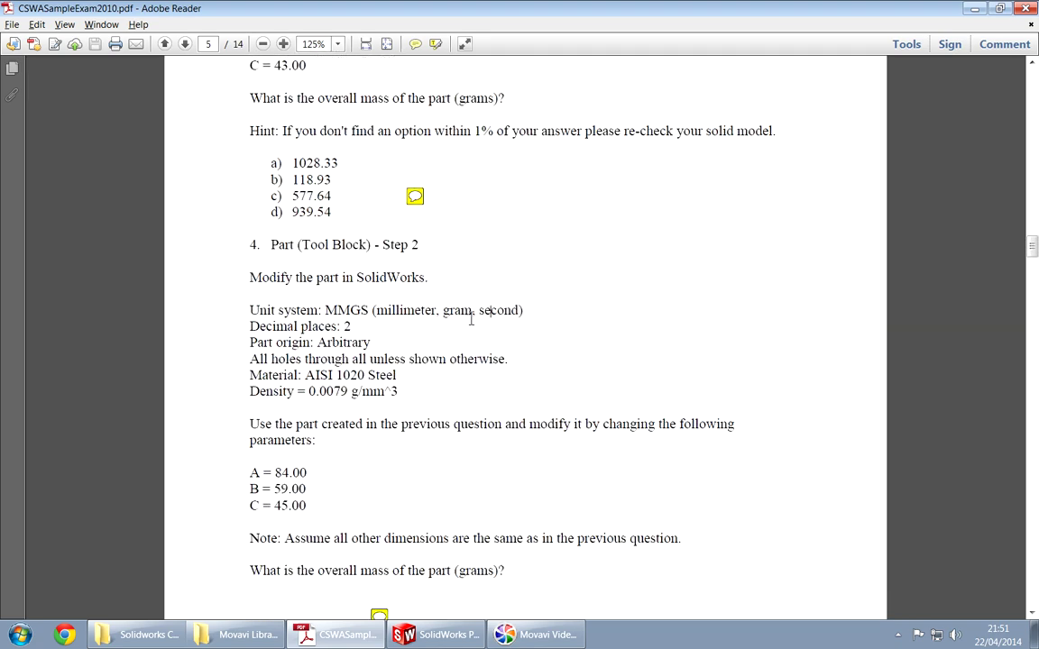
pyautogui.scroll(-2, 368, 267)
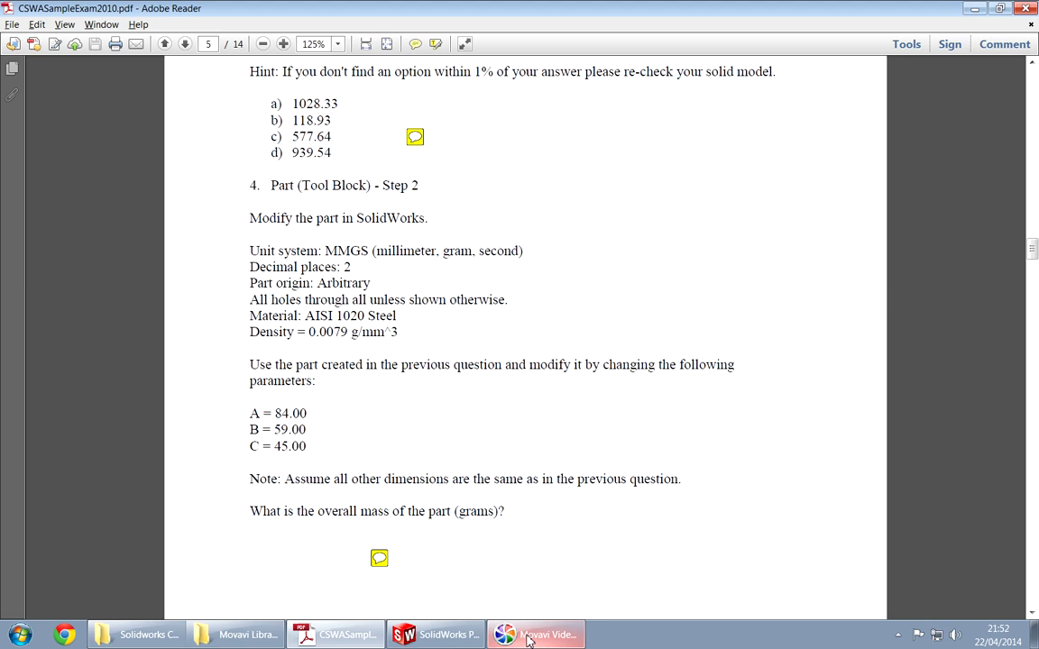
# In the Boss-Extrude1 sketch, change the 81 mm length dimension to 84
pyautogui.click(424, 635)
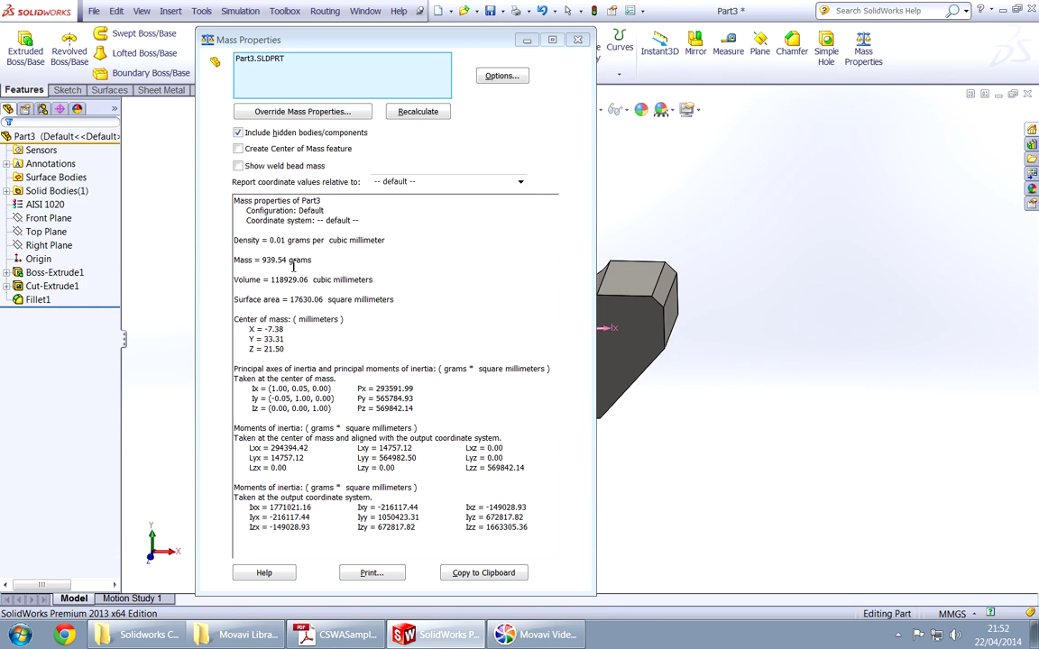
pyautogui.click(577, 40)
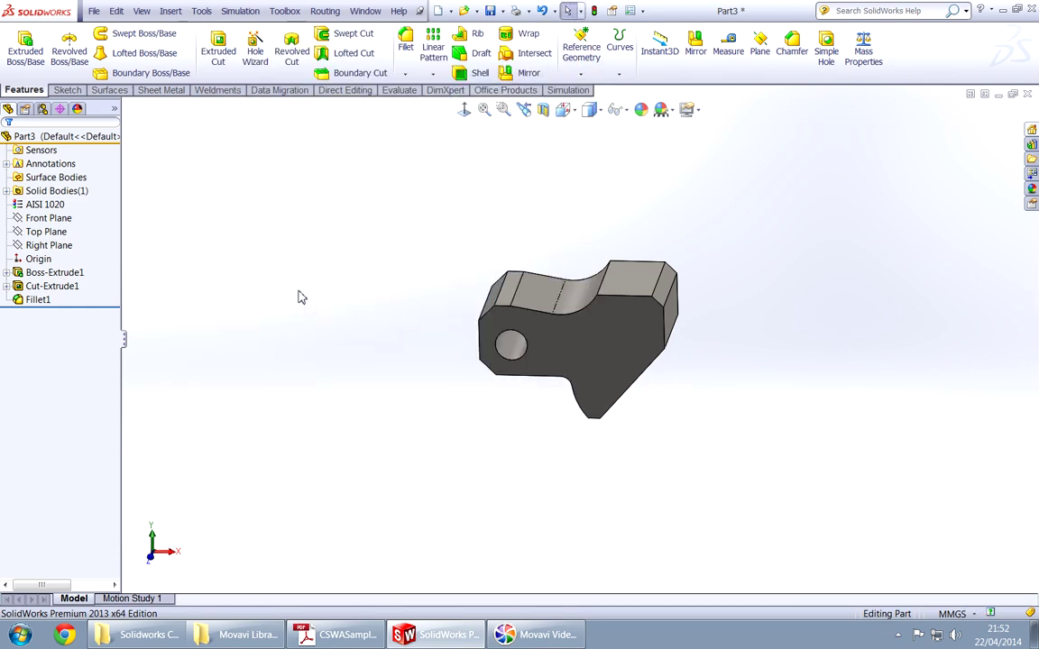
pyautogui.click(56, 272)
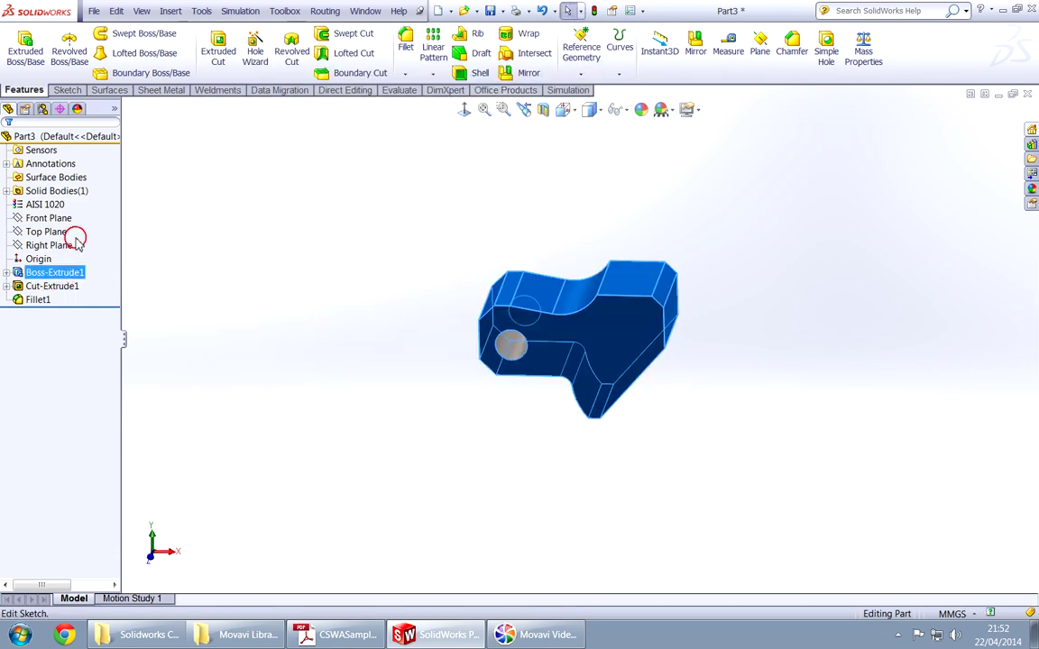
pyautogui.click(74, 233)
pyautogui.doubleClick(583, 437)
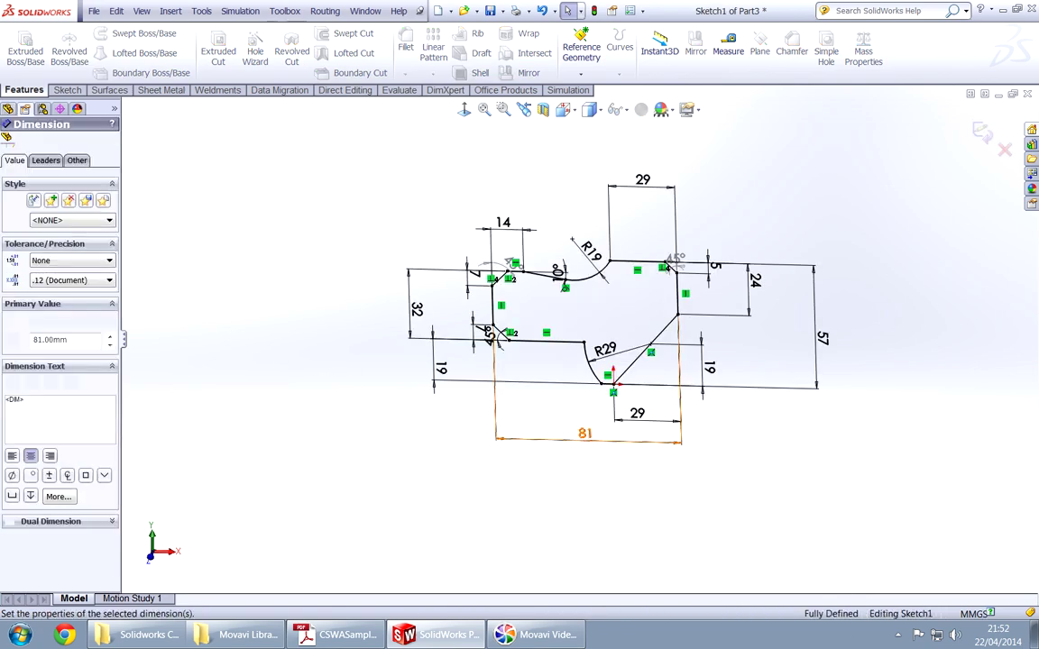
pyautogui.hotkey('alt', 'Tab')
pyautogui.hotkey('alt', 'Tab')
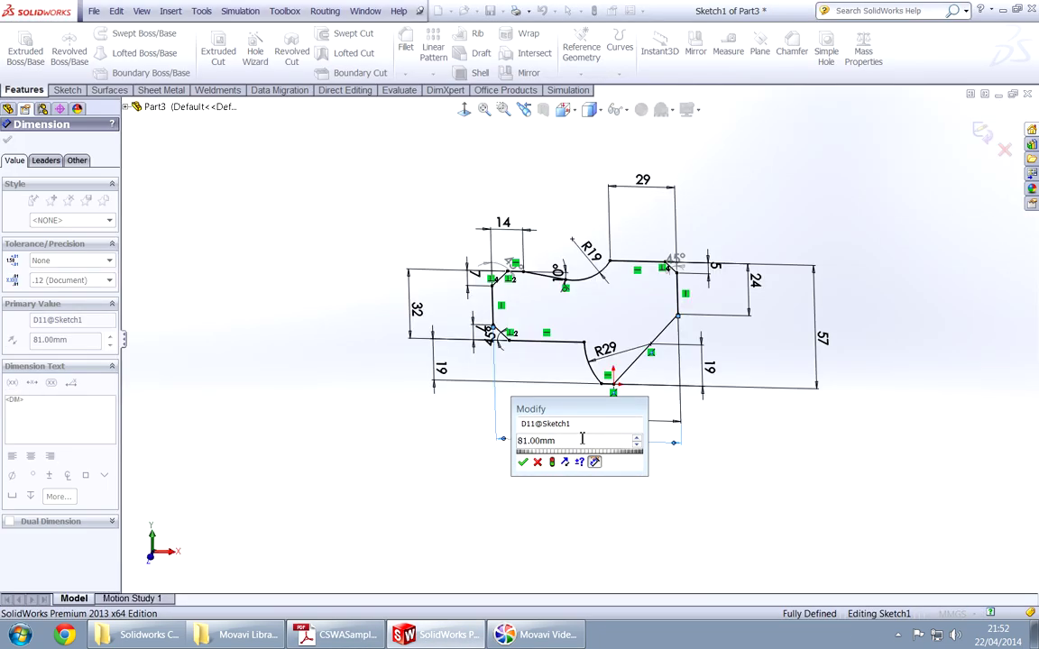
pyautogui.write('84')
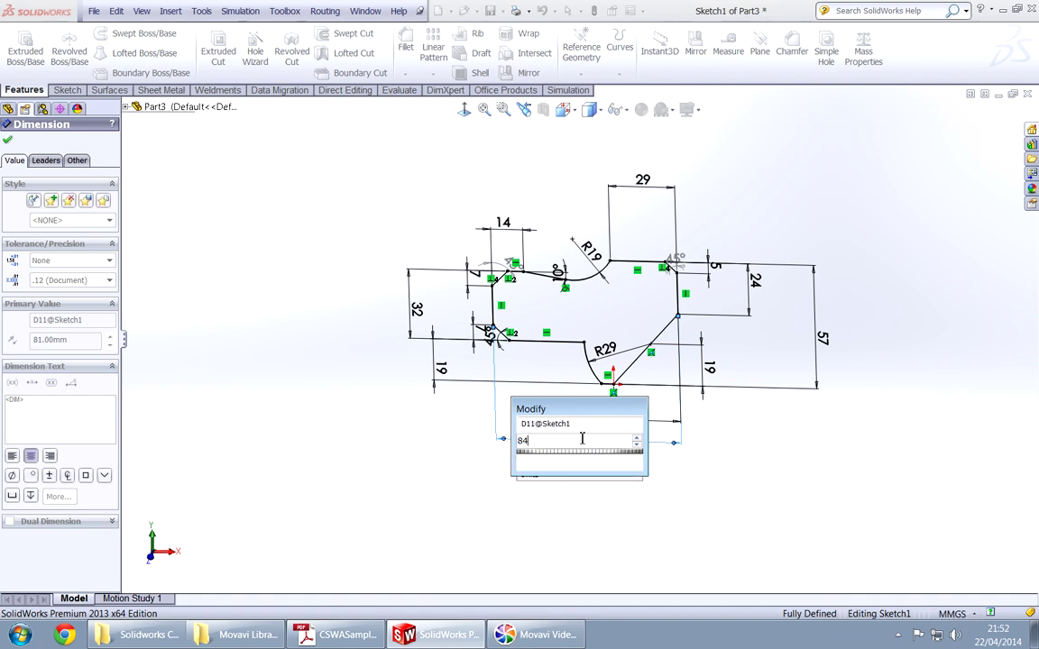
pyautogui.press('Return')
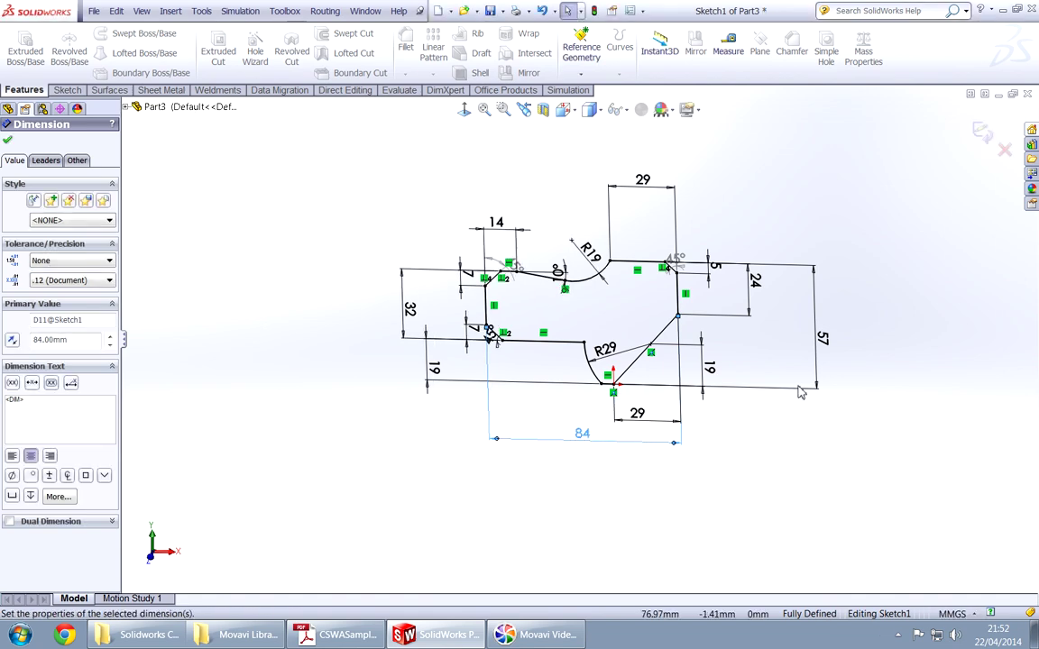
# Change the 57 mm height dimension to 59, then exit the sketch and rebuild
pyautogui.doubleClick(824, 340)
pyautogui.hotkey('alt', 'Tab')
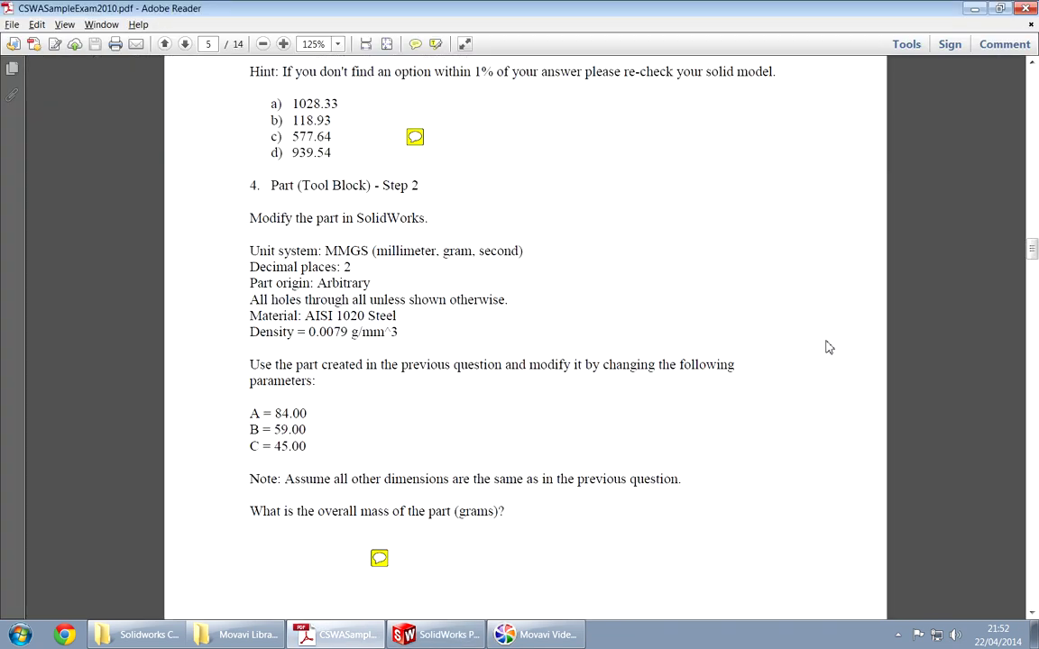
pyautogui.hotkey('alt', 'Tab')
pyautogui.hotkey('alt', 'Tab')
pyautogui.hotkey('alt', 'Tab')
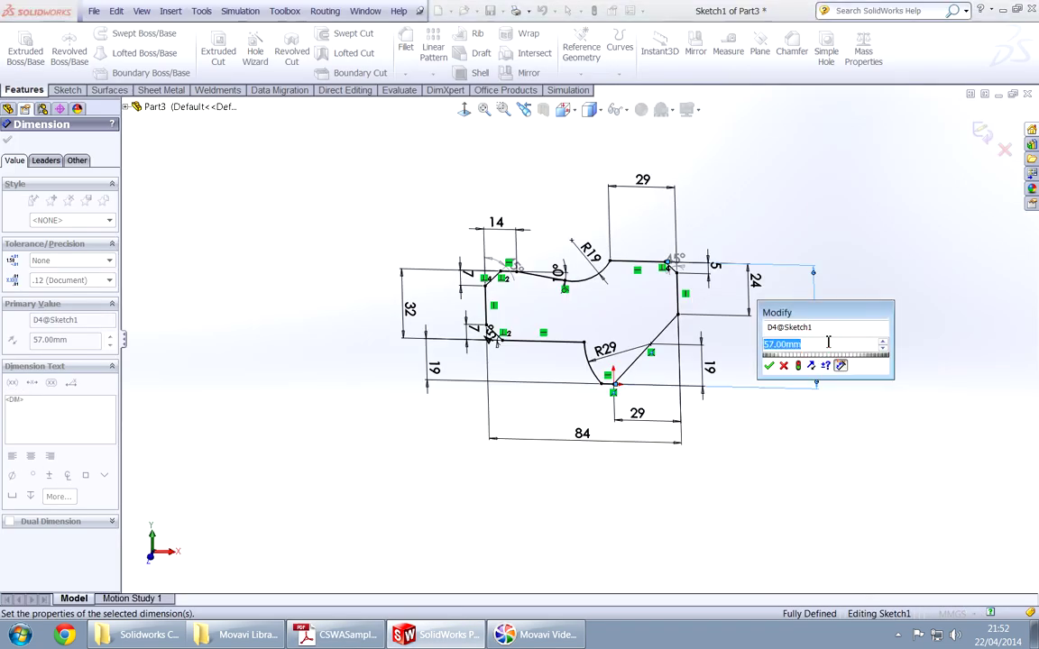
pyautogui.write('59')
pyautogui.press('Return')
pyautogui.press('Return')
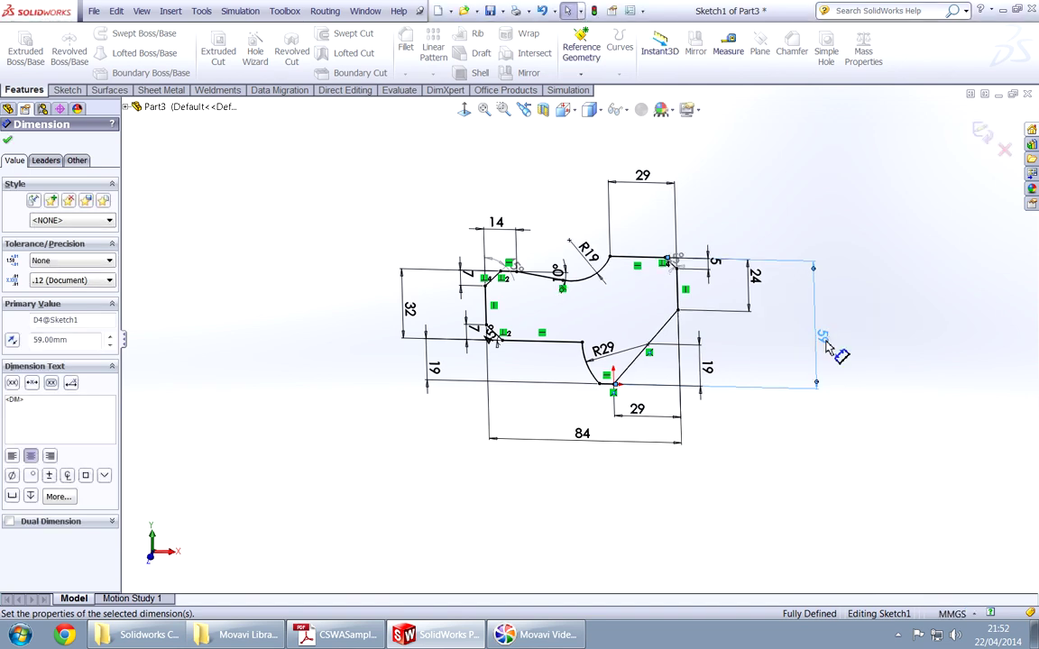
pyautogui.click(950, 204)
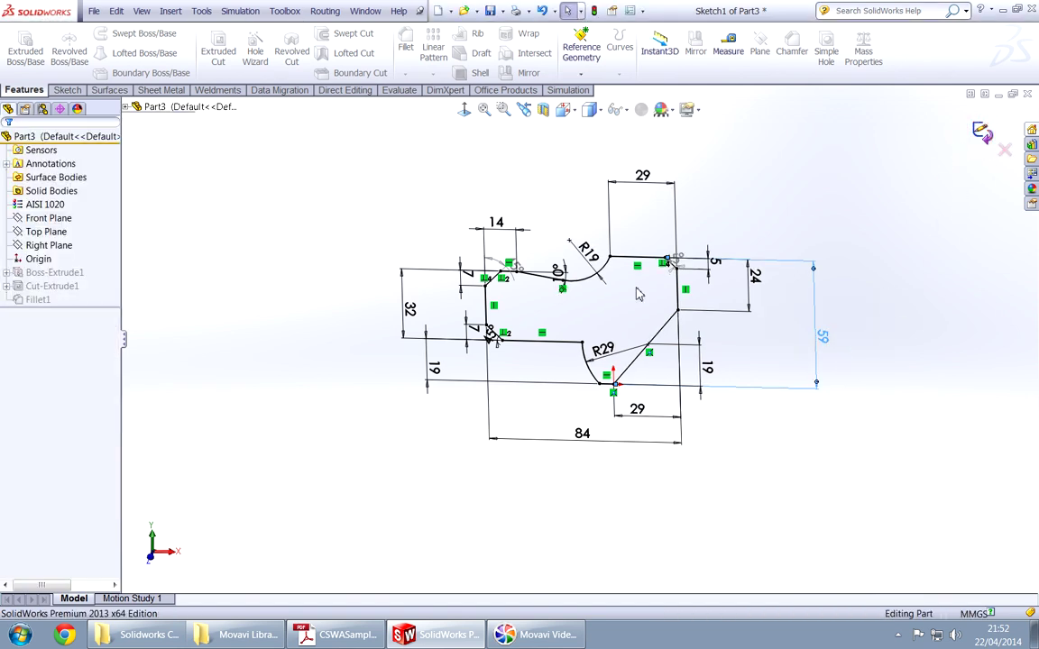
pyautogui.hotkey('ctrl', 'b')
# Change Boss-Extrude1's Blind depth from 43 to 45 mm
pyautogui.click(79, 271)
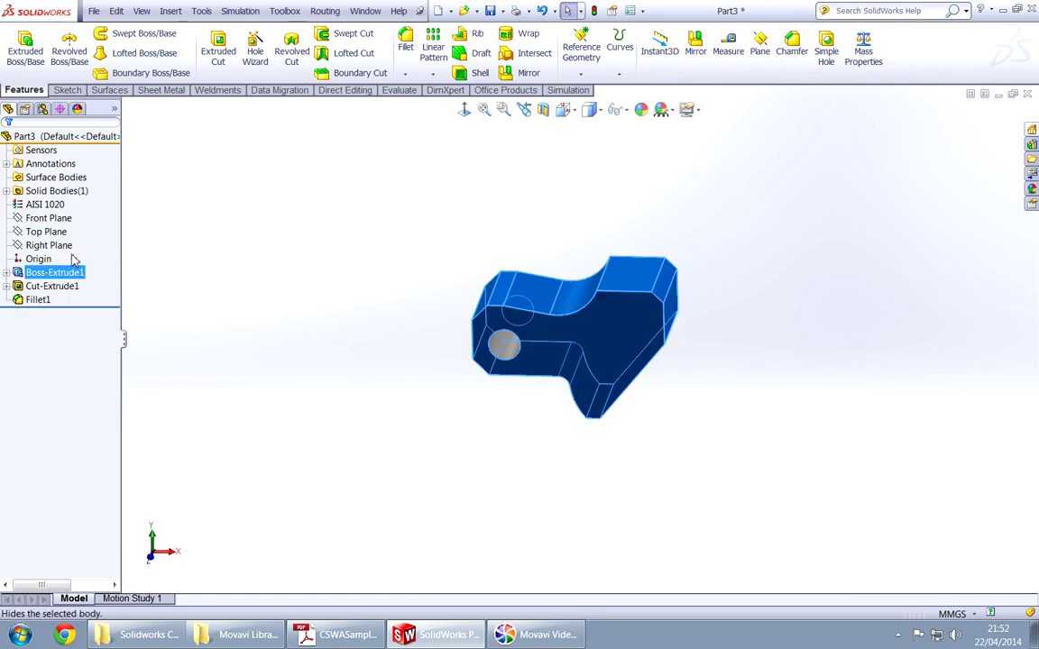
pyautogui.click(72, 245)
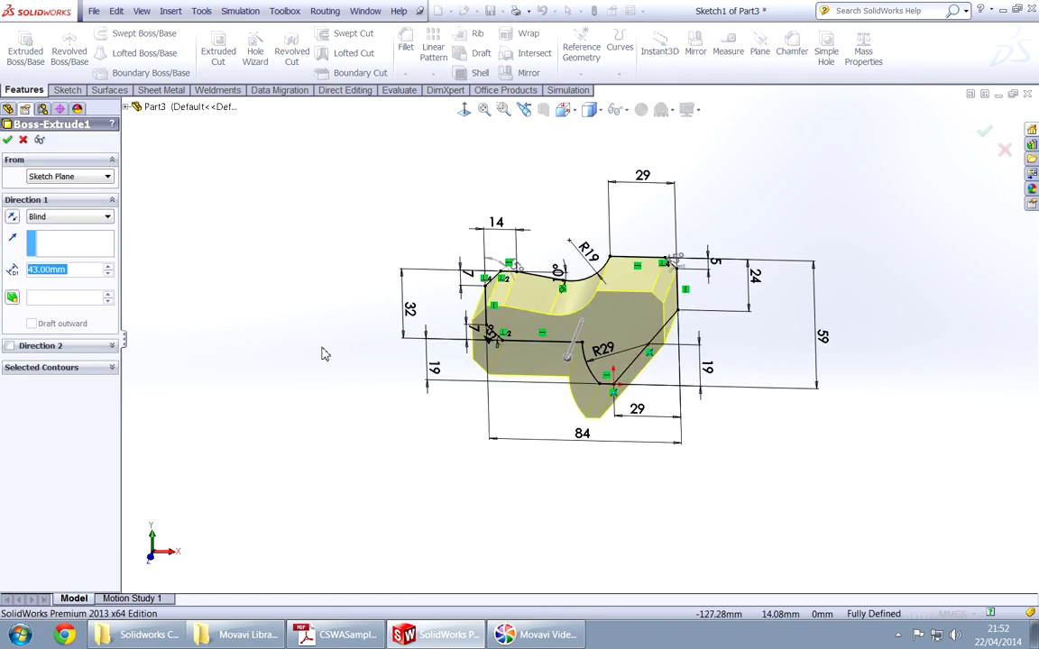
pyautogui.hotkey('alt', 'Tab')
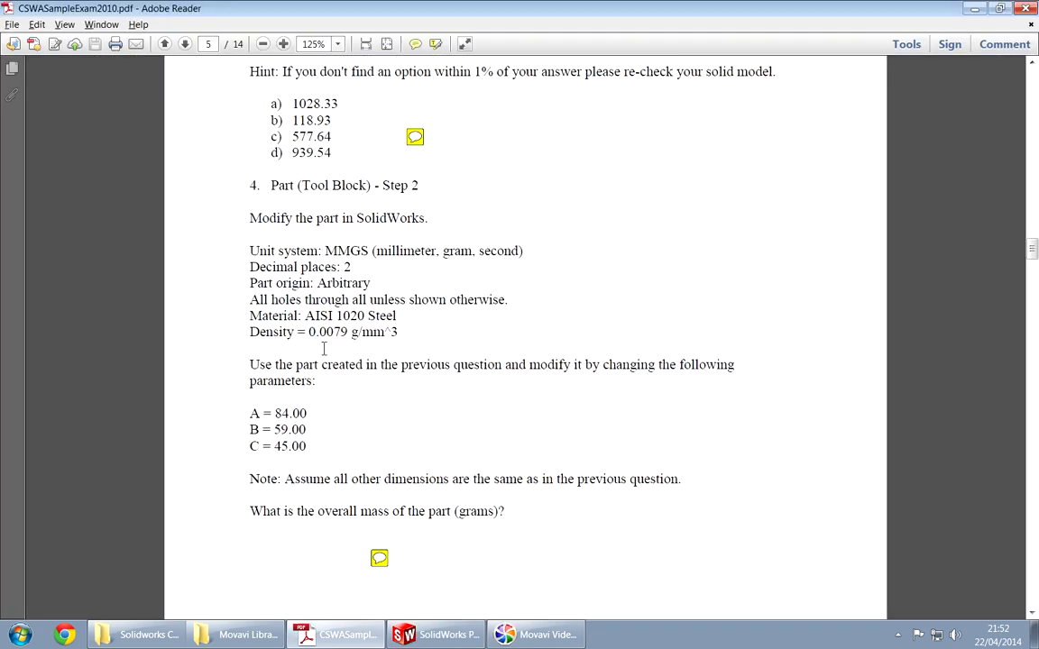
pyautogui.hotkey('alt', 'Tab')
pyautogui.doubleClick(54, 270)
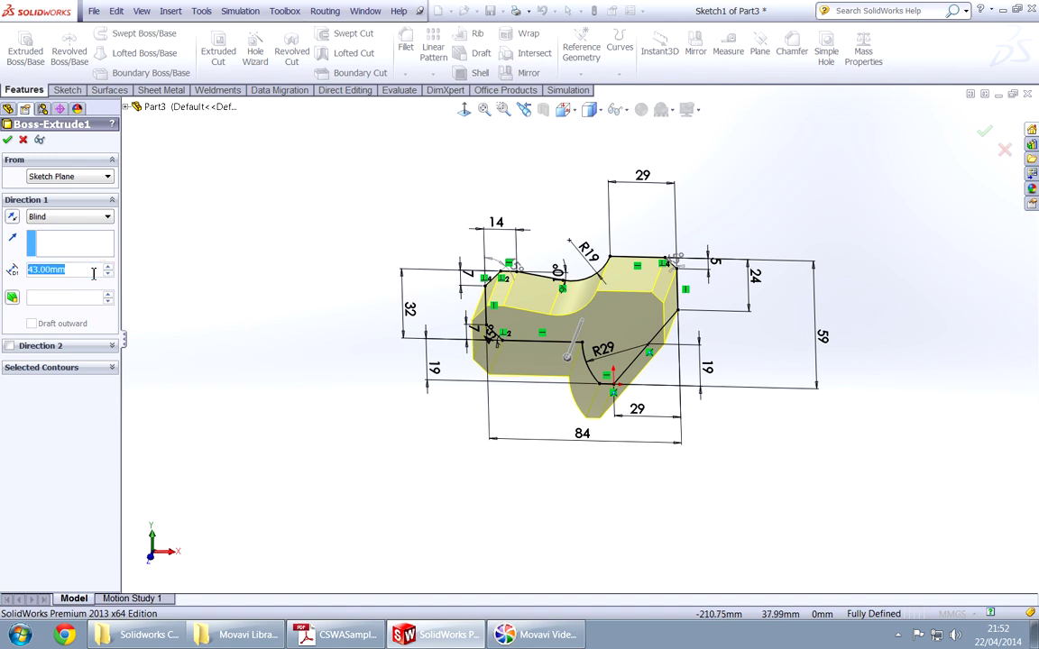
pyautogui.write('45')
pyautogui.press('Return')
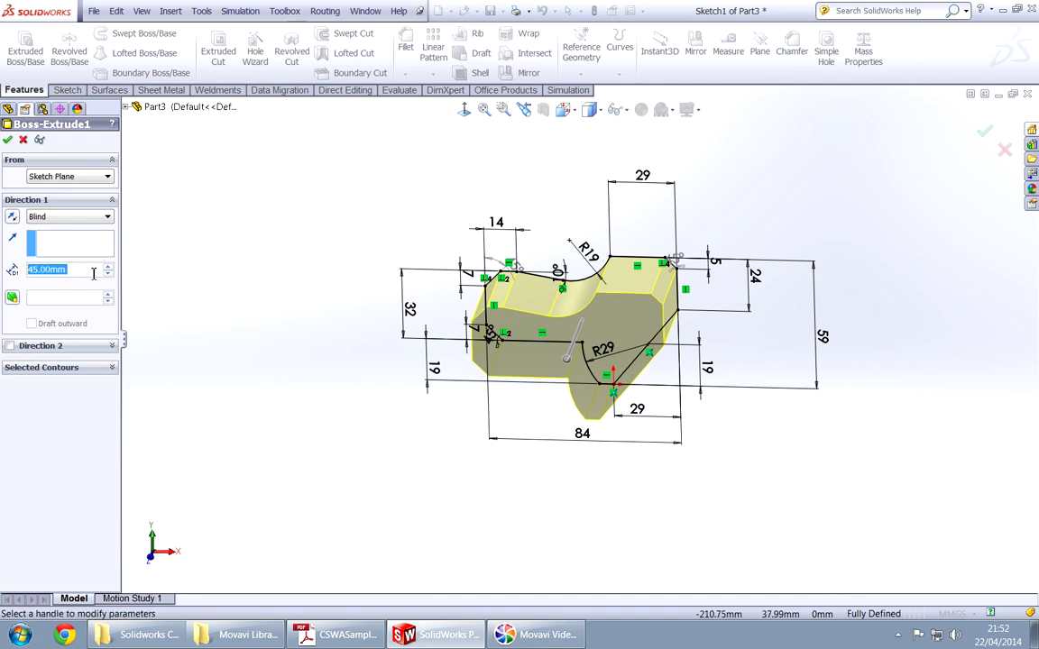
pyautogui.click(8, 140)
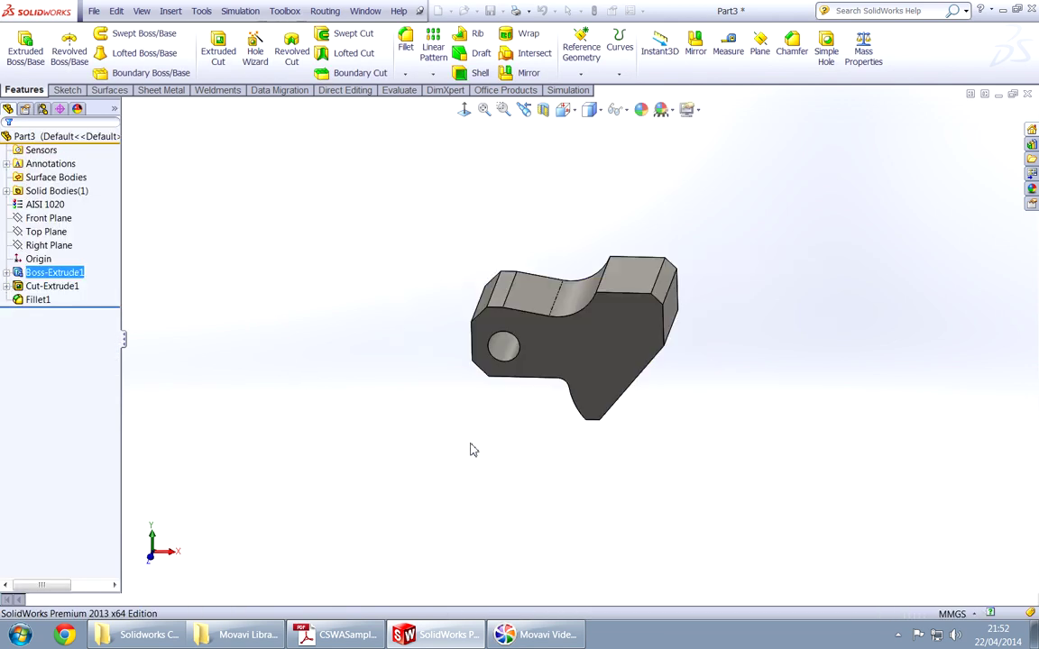
# Check the part's 1032.32 gram mass against the exam answers in the PDF
pyautogui.click(863, 49)
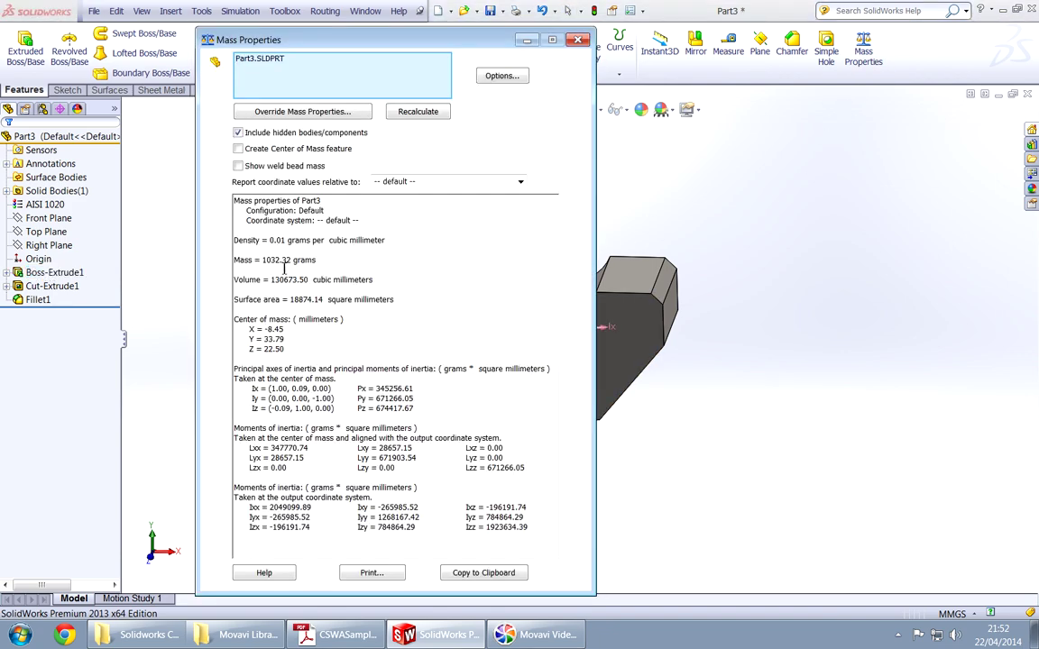
pyautogui.hotkey('alt', 'Tab')
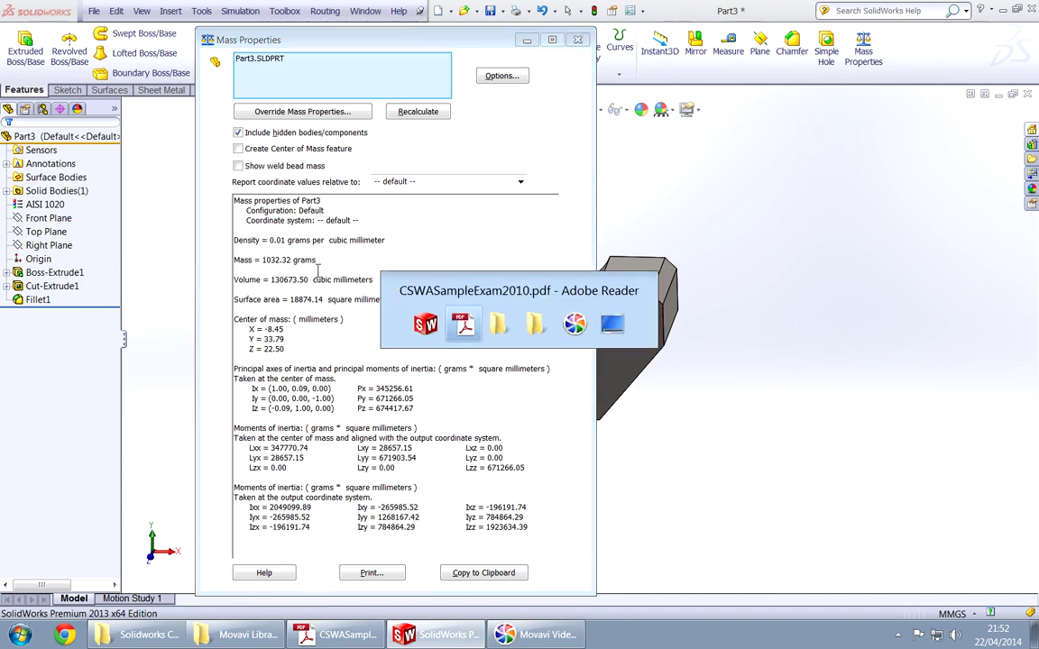
pyautogui.scroll(-1, 370, 431)
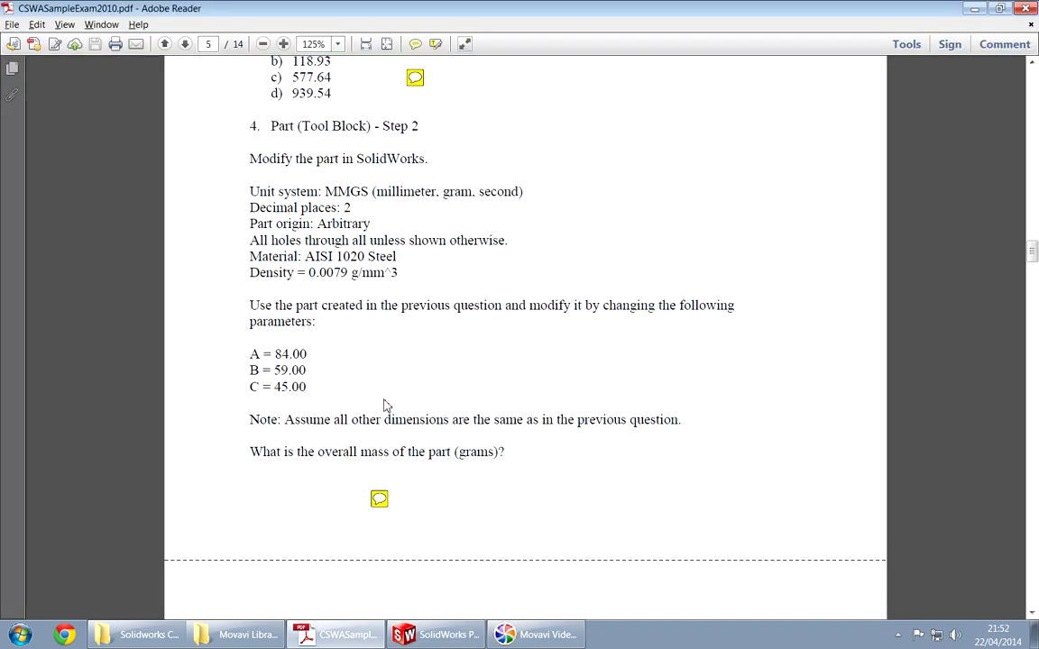
# Scroll the exam PDF to read A = 86, B = 58, C = 44, then return to SolidWorks
pyautogui.moveTo(384, 496)
pyautogui.scroll(1, 452, 497)
pyautogui.scroll(-20, 452, 491)
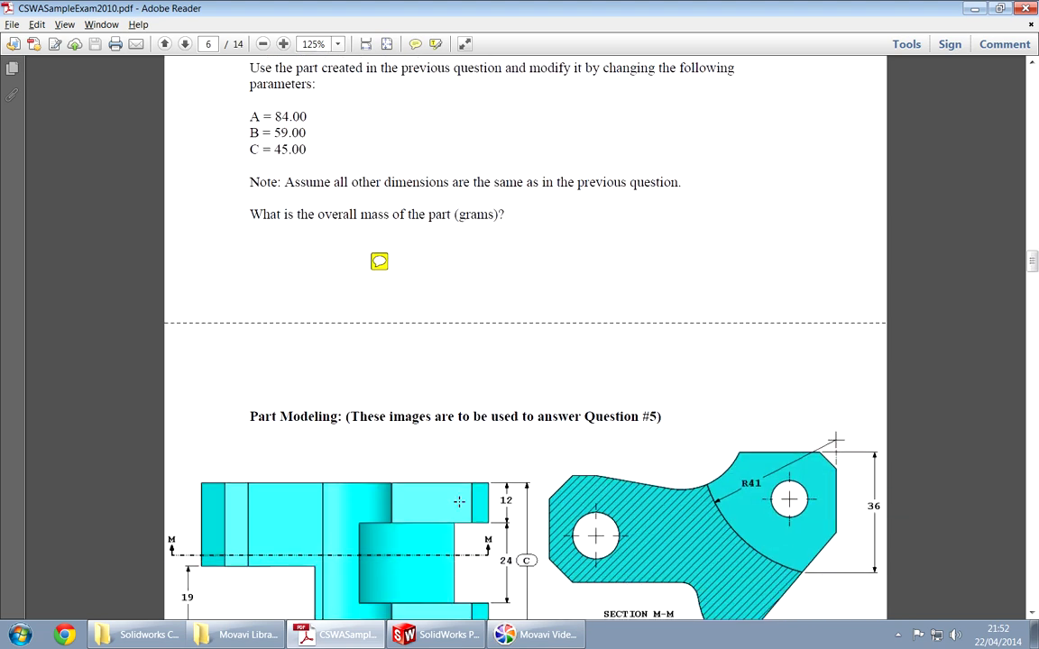
pyautogui.scroll(-6, 459, 502)
pyautogui.scroll(6, 459, 502)
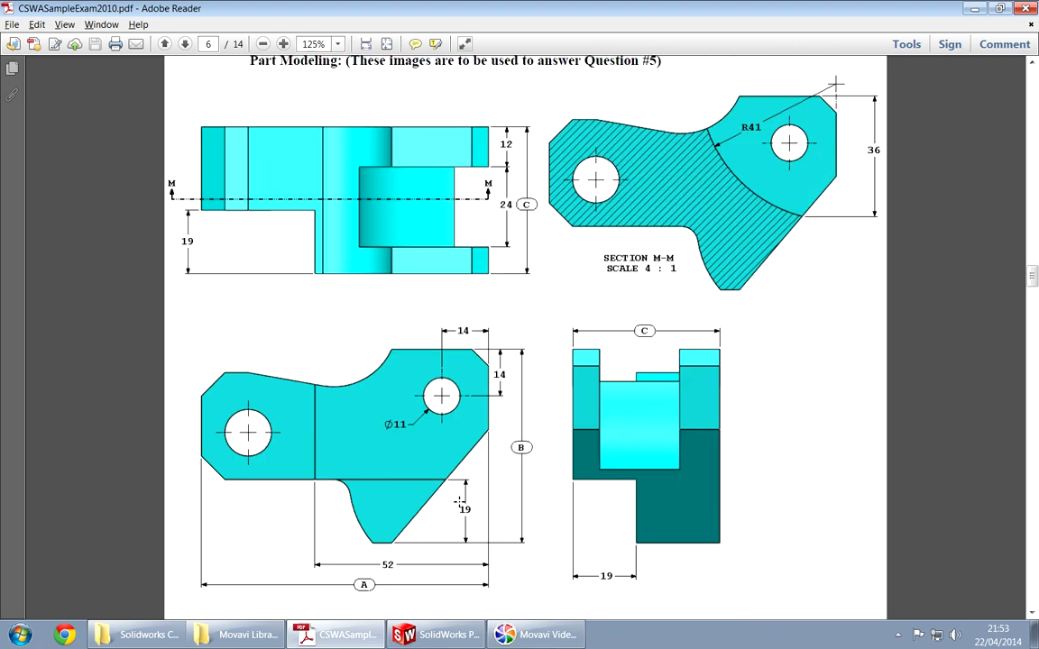
pyautogui.scroll(5, 459, 501)
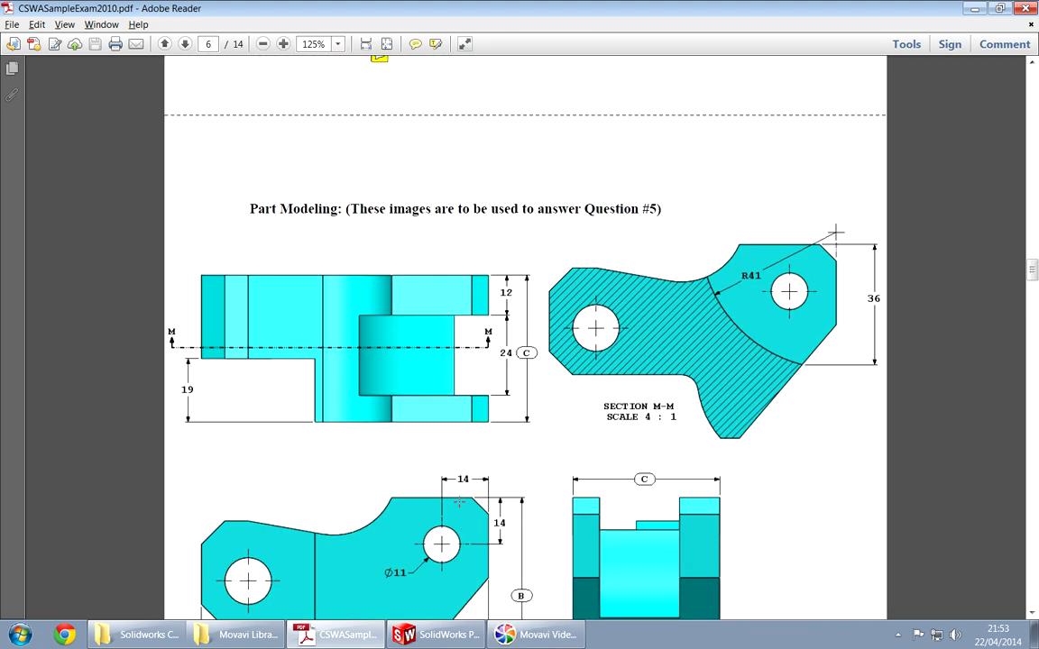
pyautogui.keyDown('ctrl'); pyautogui.scroll(-1, 459, 501); pyautogui.keyUp('ctrl')
pyautogui.scroll(-20, 459, 501)
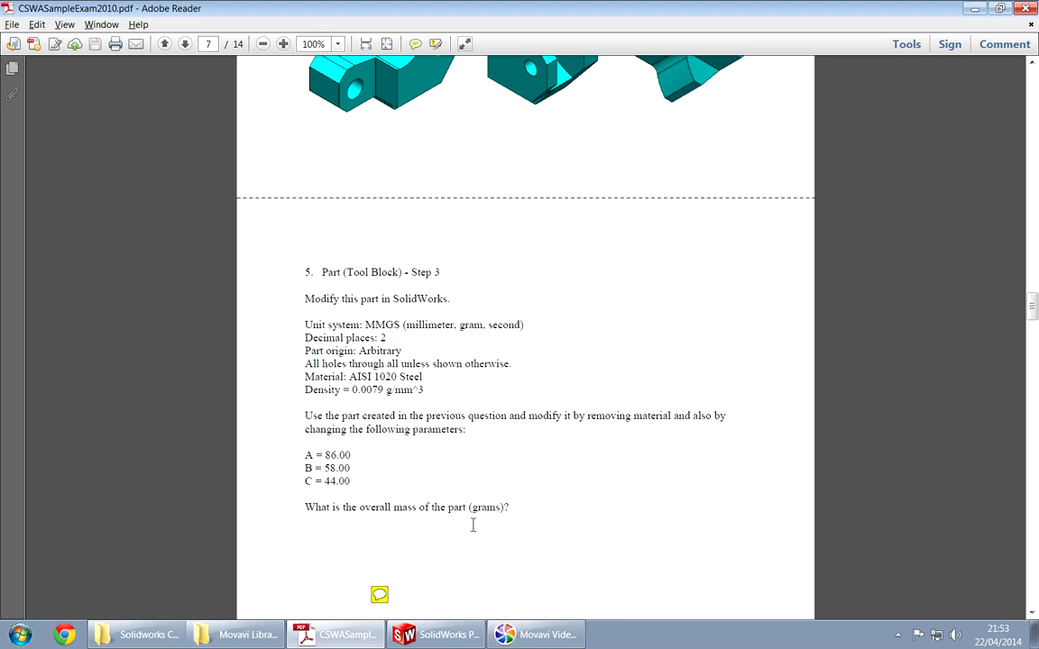
pyautogui.scroll(1, 349, 482)
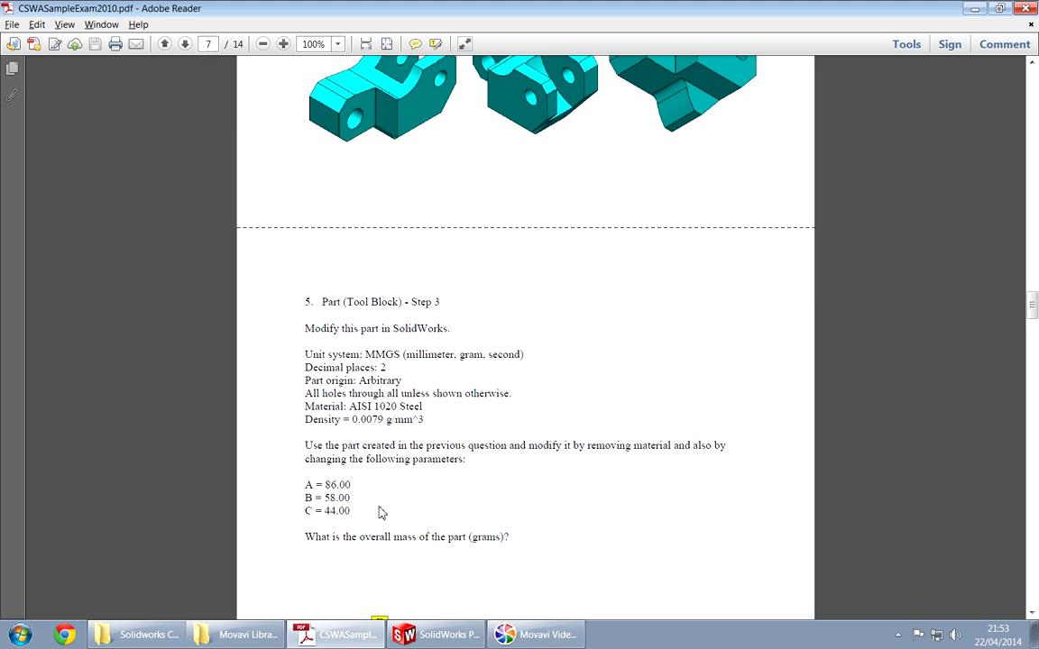
pyautogui.scroll(10, 379, 513)
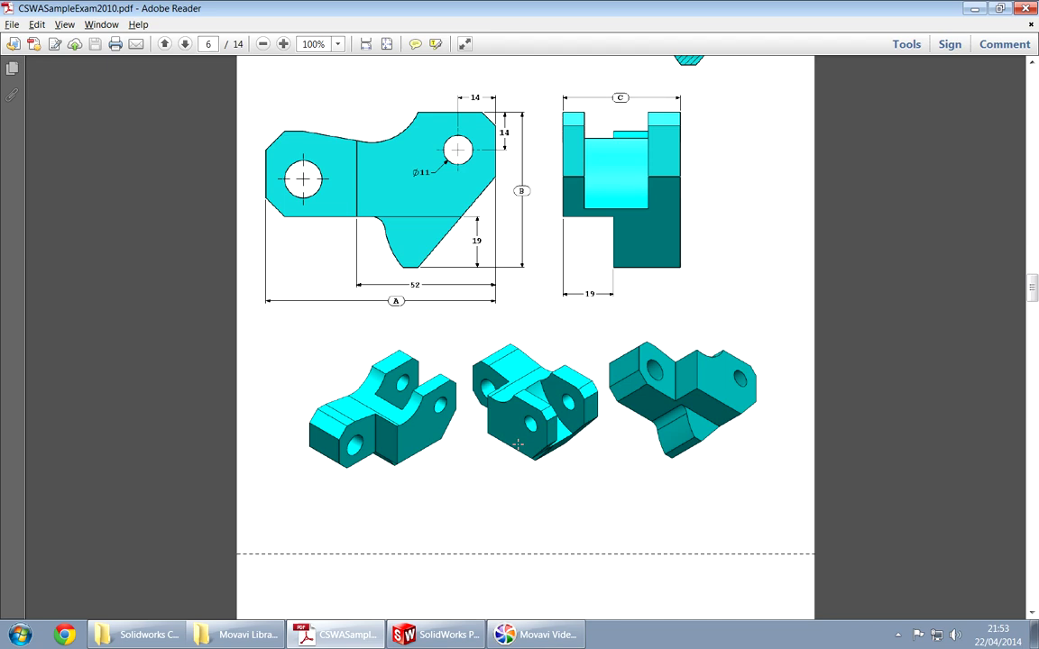
pyautogui.scroll(10, 520, 433)
pyautogui.scroll(-11, 521, 415)
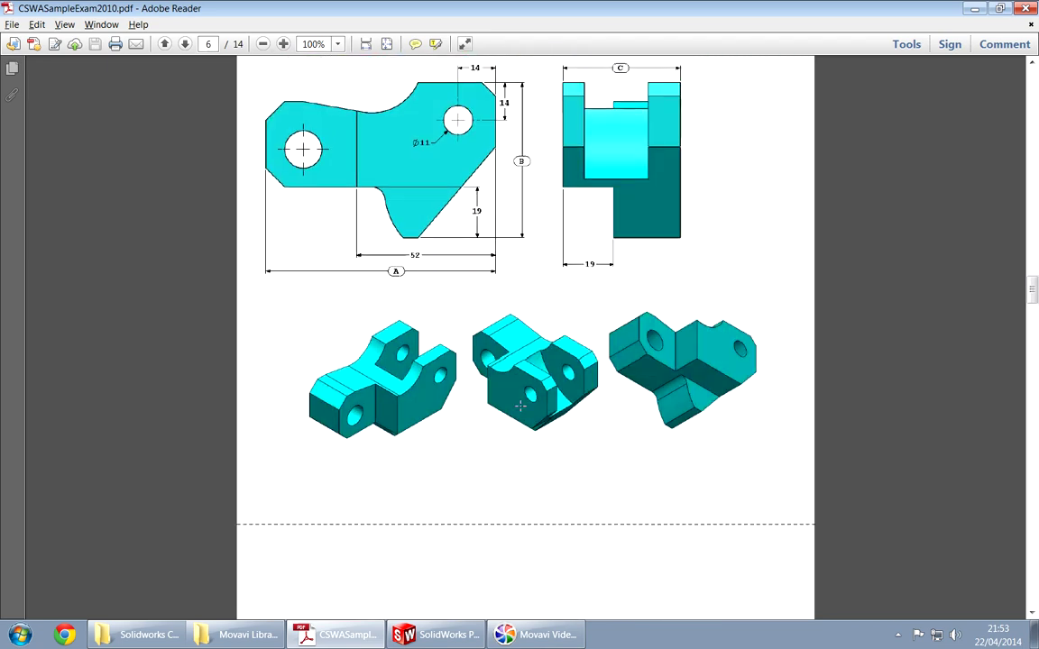
pyautogui.scroll(-10, 520, 406)
pyautogui.hotkey('alt', 'Tab')
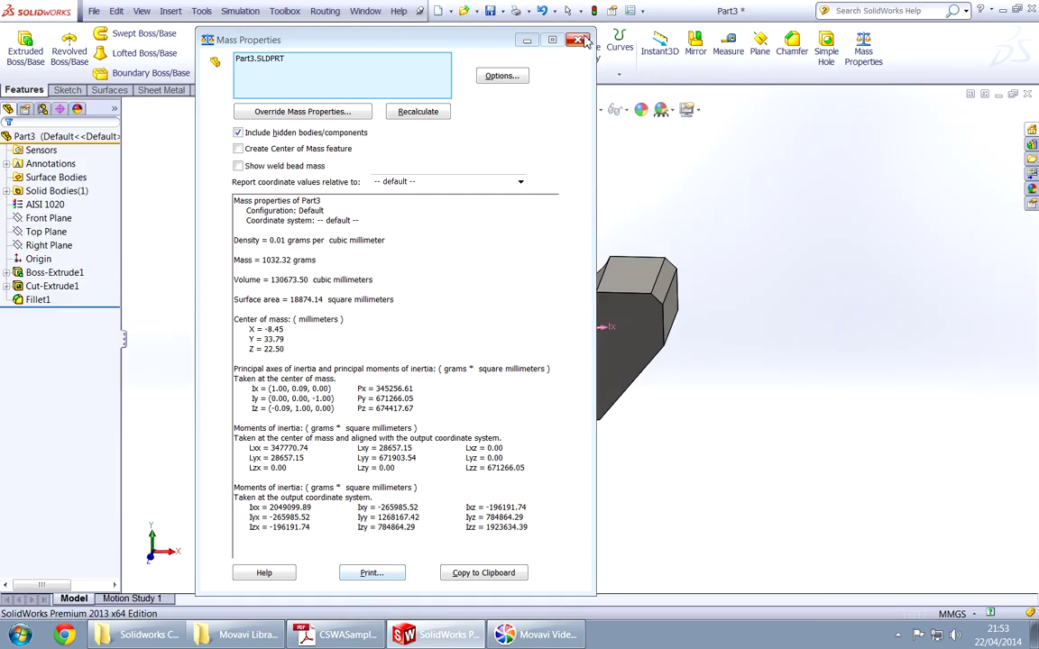
# Change the base sketch dimensions from 84 to 86 and 59 to 58, then rebuild
pyautogui.click(583, 41)
pyautogui.click(57, 273)
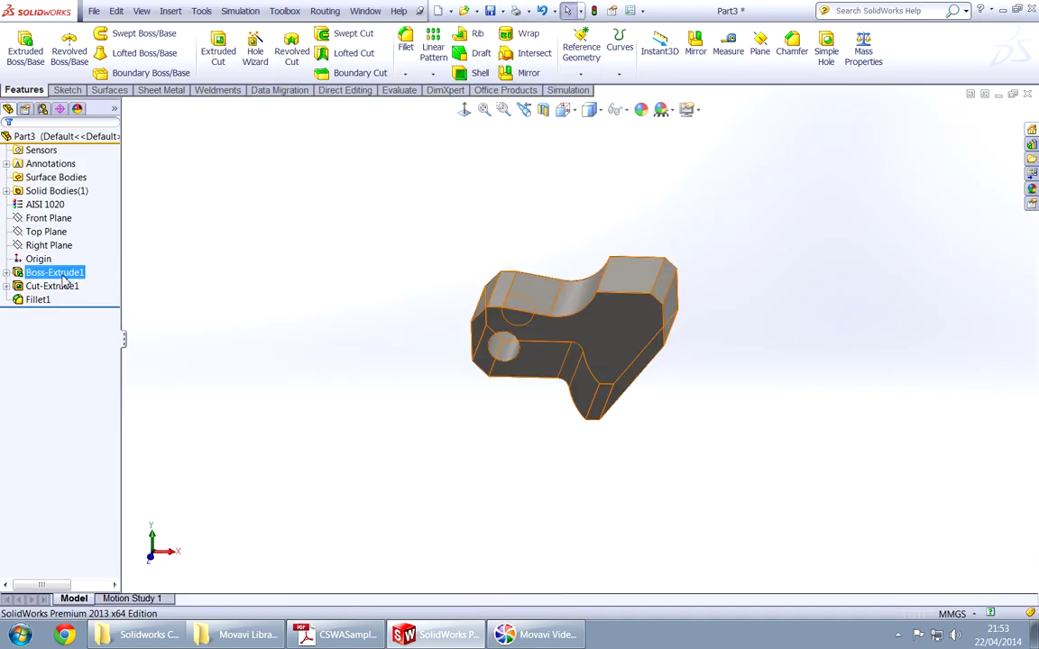
pyautogui.click(101, 233)
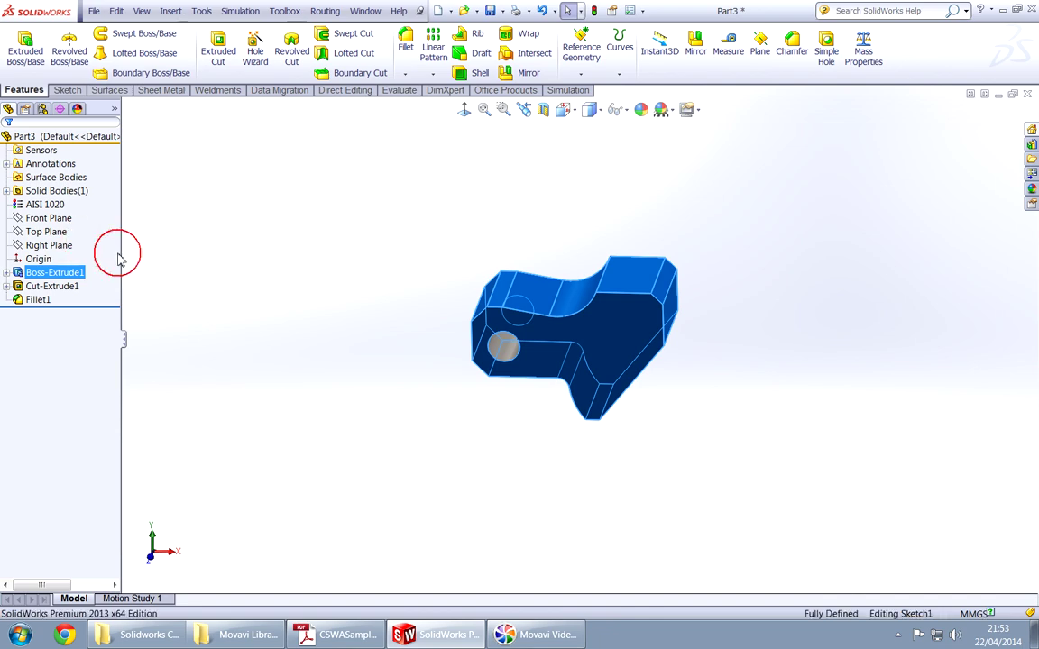
pyautogui.doubleClick(588, 433)
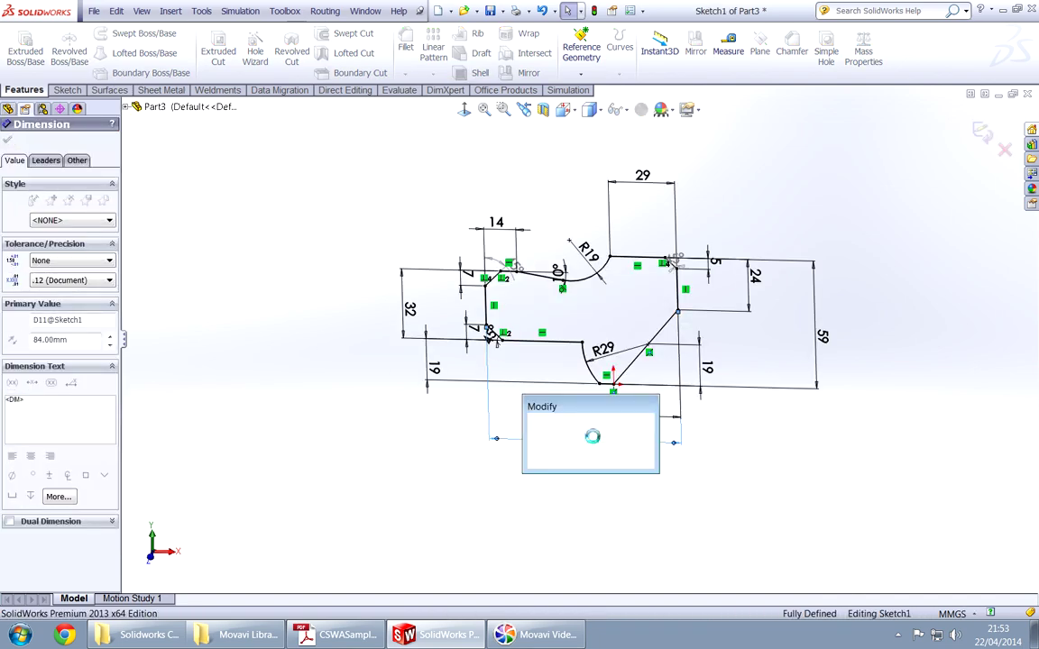
pyautogui.write('86')
pyautogui.press('Return')
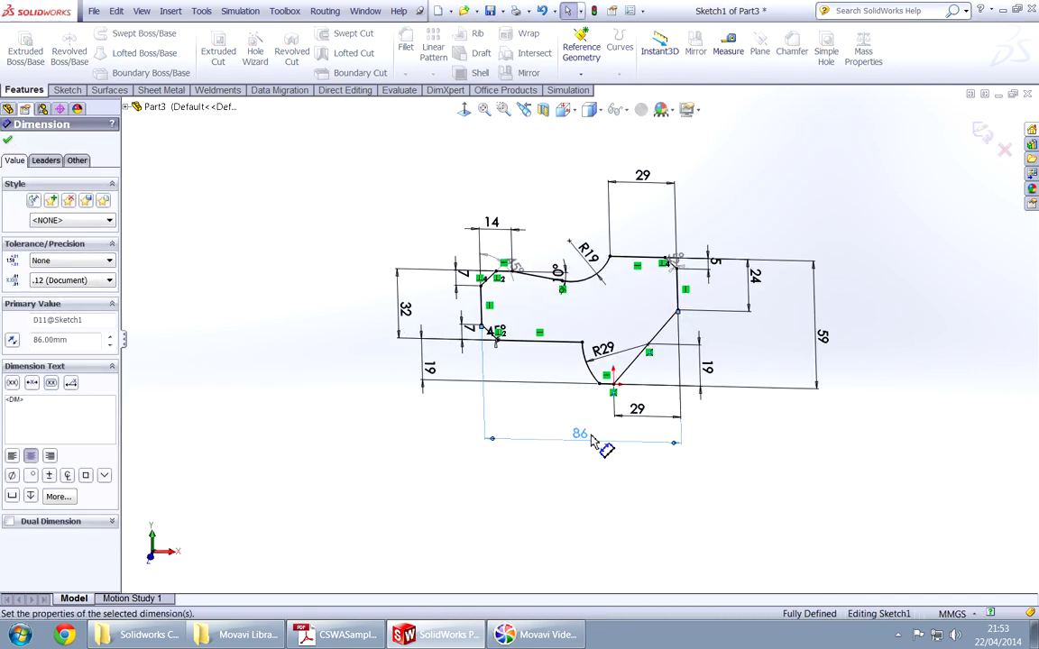
pyautogui.hotkey('alt', 'Tab')
pyautogui.hotkey('alt', 'Tab')
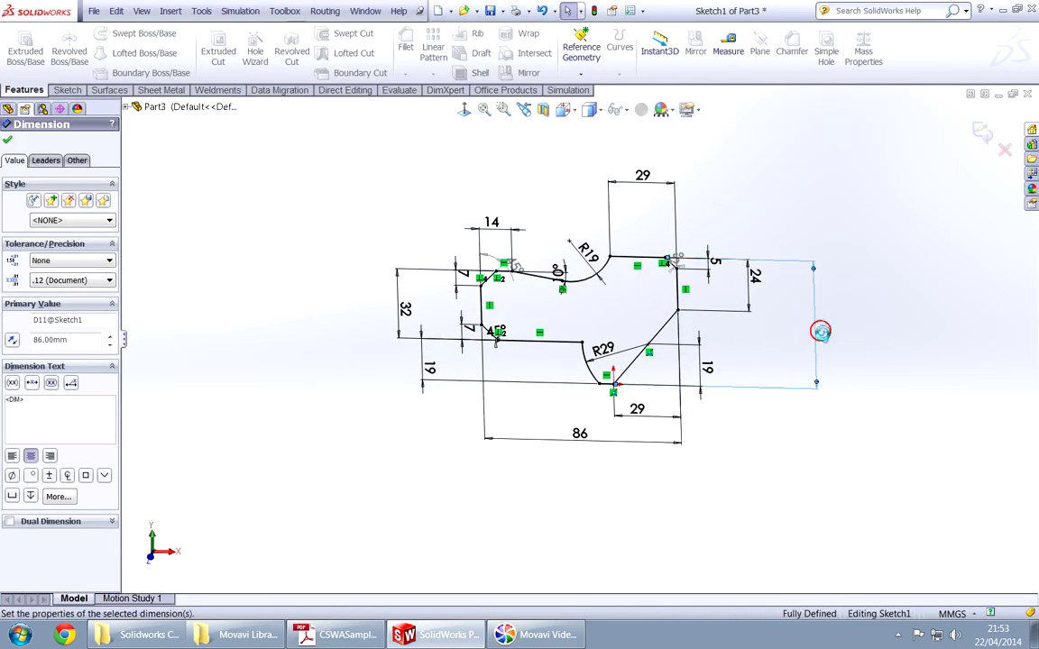
pyautogui.doubleClick(822, 336)
pyautogui.write('58')
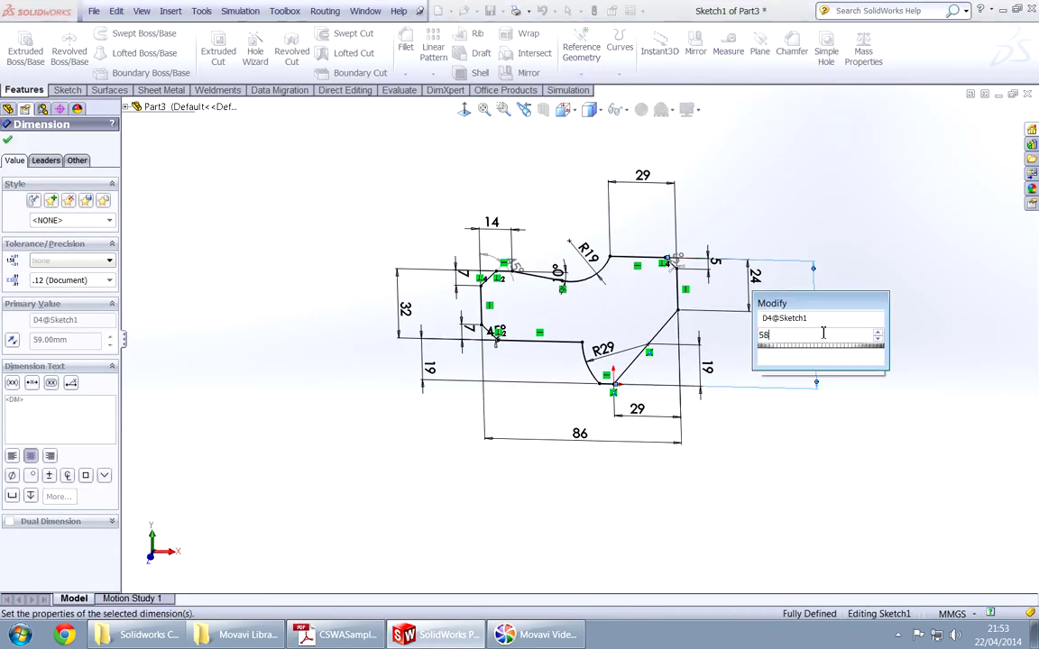
pyautogui.press('Return')
pyautogui.hotkey('ctrl', 'b')
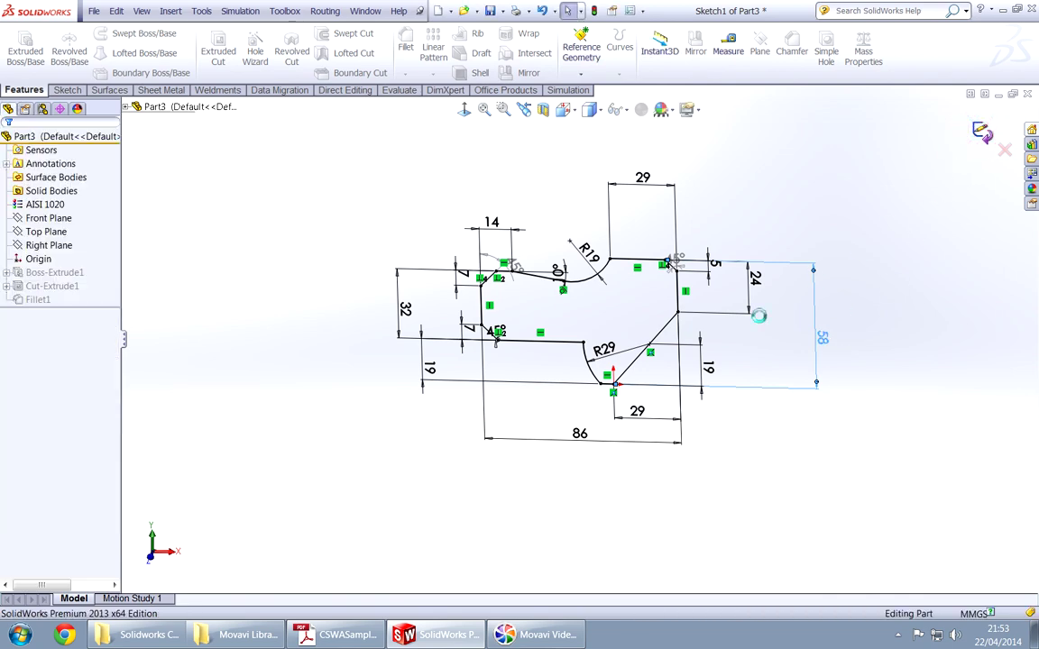
pyautogui.click(30, 286)
# Reduce Boss-Extrude1's depth to 44 mm and orbit to inspect the resized block
pyautogui.click(55, 272)
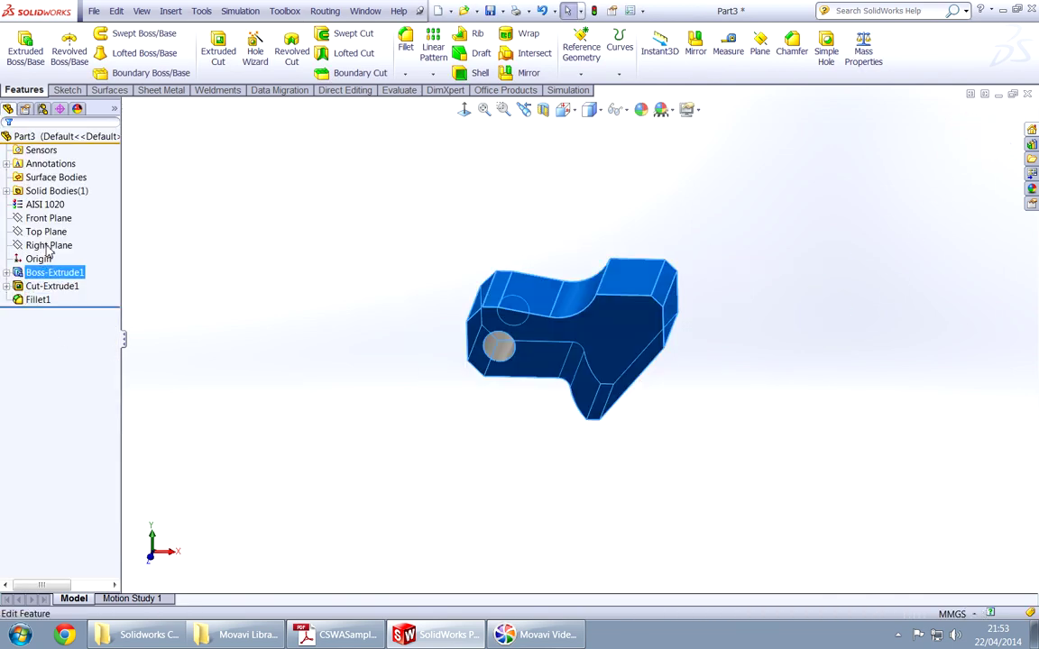
pyautogui.click(41, 230)
pyautogui.hotkey('alt', 'Tab')
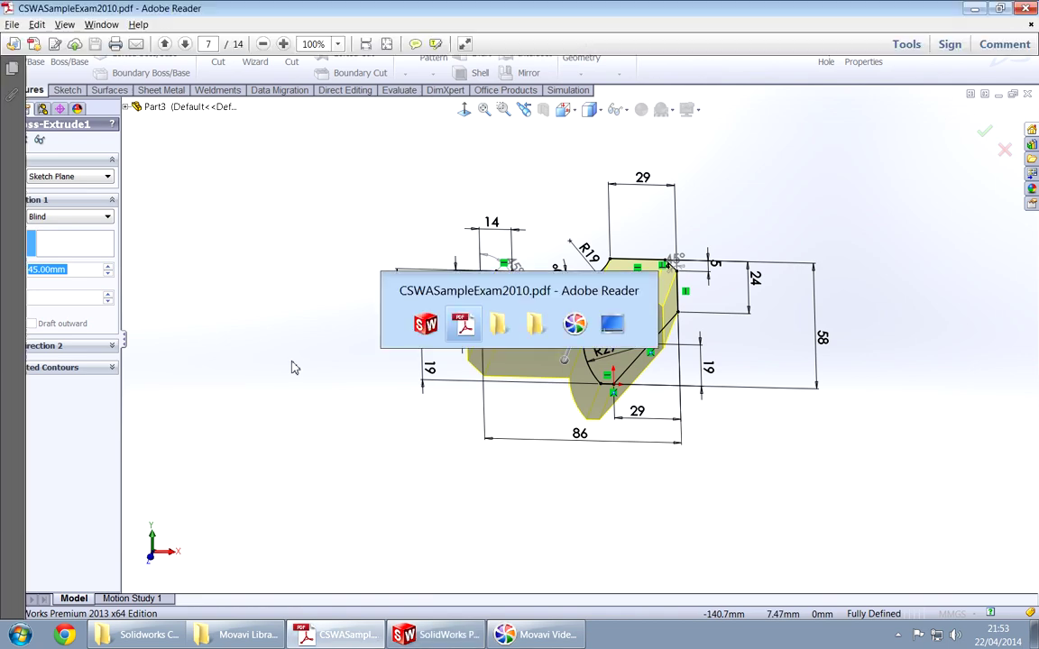
pyautogui.hotkey('alt', 'Tab')
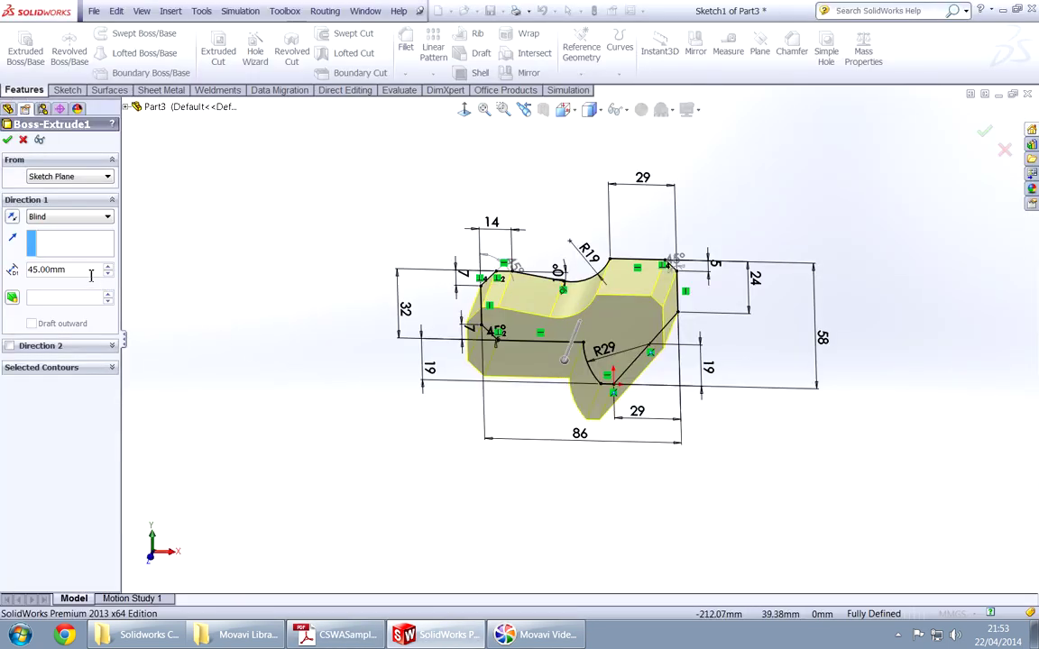
pyautogui.write('44')
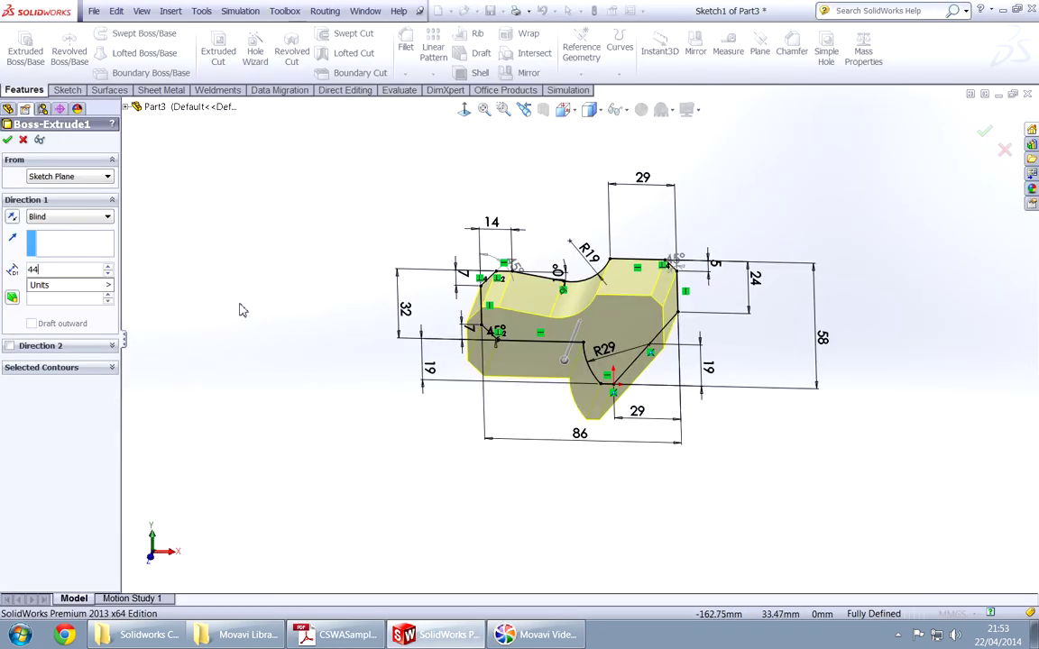
pyautogui.press('Return')
pyautogui.rightClick(250, 313)
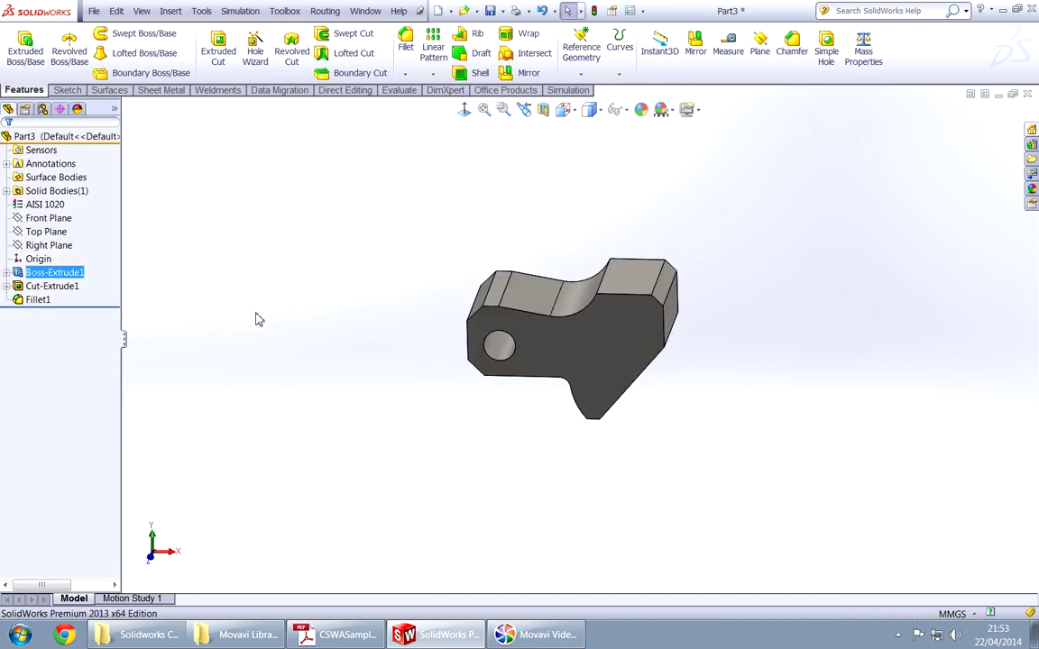
pyautogui.moveTo(317, 359); pyautogui.dragTo(491, 421, button='middle')
pyautogui.hotkey('alt', 'Tab')
pyautogui.scroll(15, 488, 415)
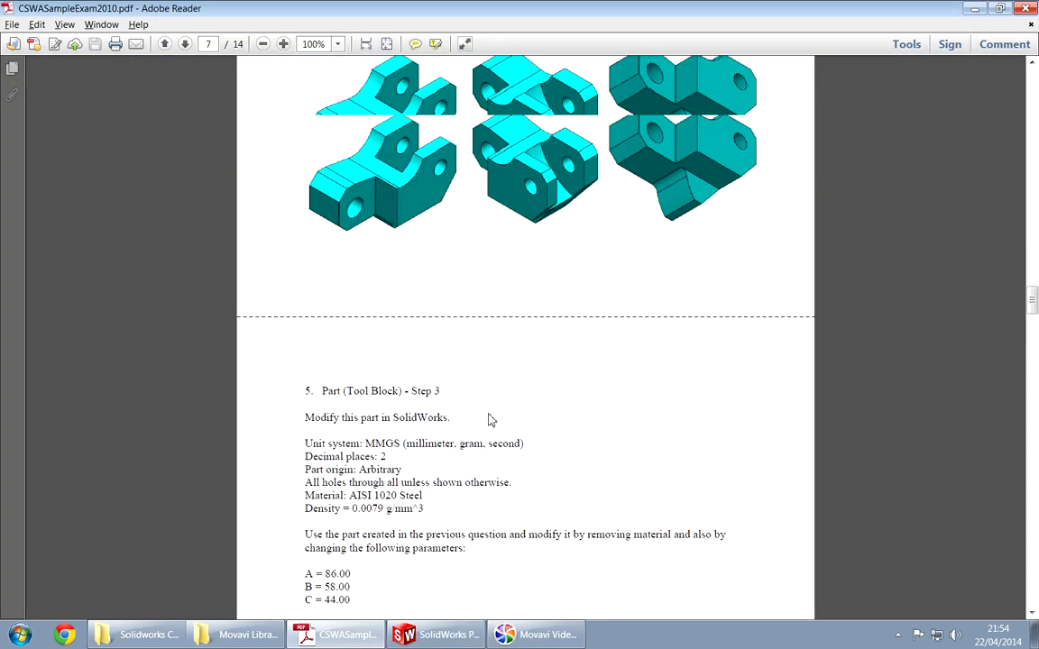
pyautogui.scroll(2, 488, 414)
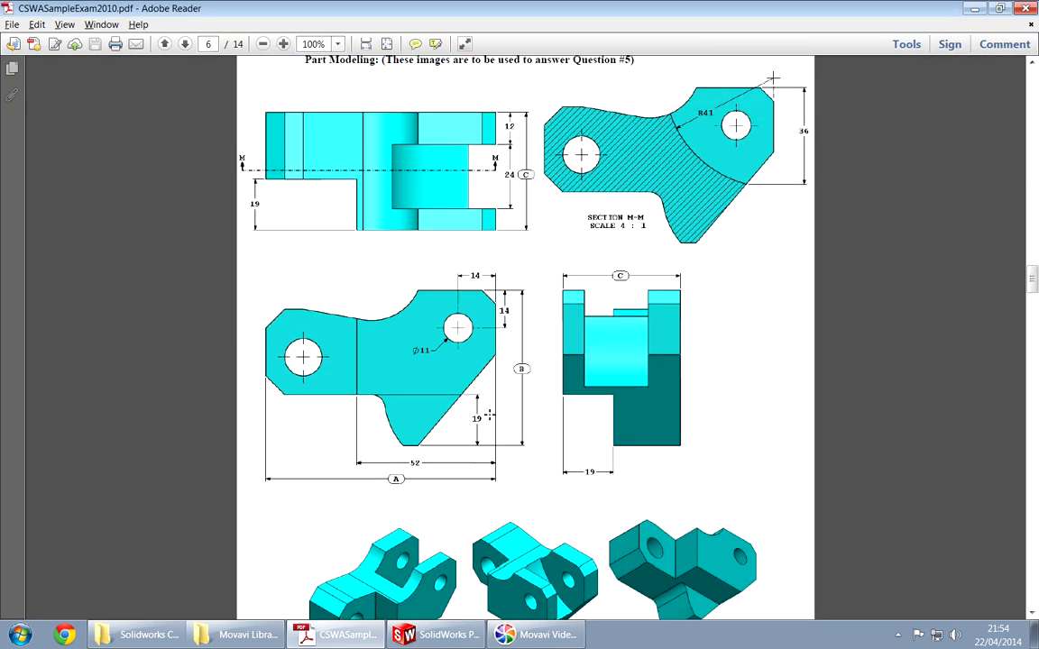
pyautogui.scroll(-2, 465, 383)
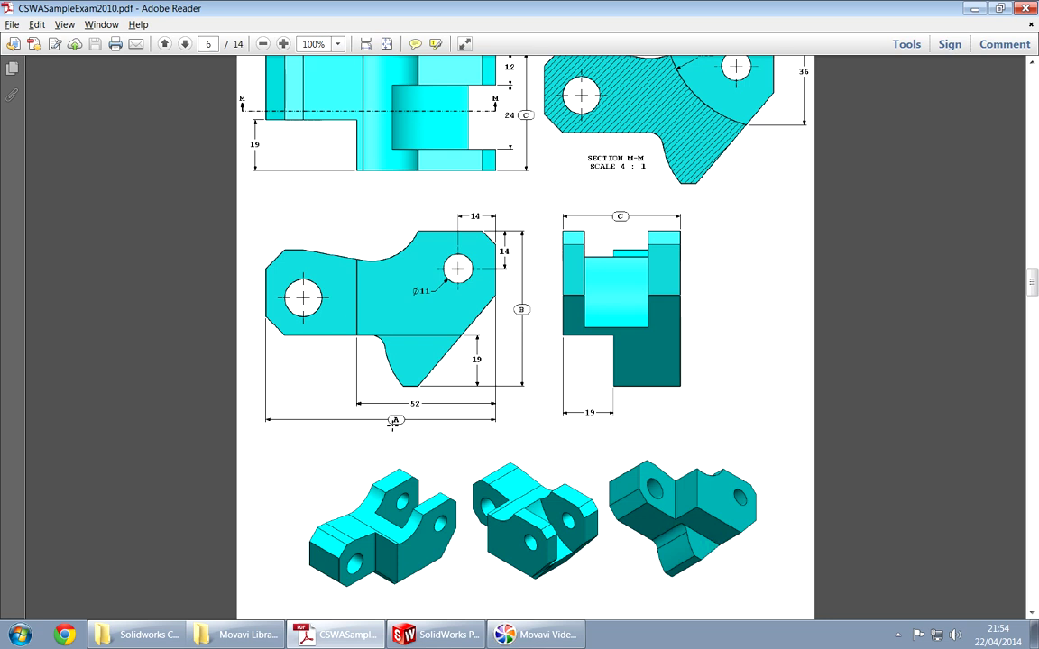
pyautogui.click(700, 544)
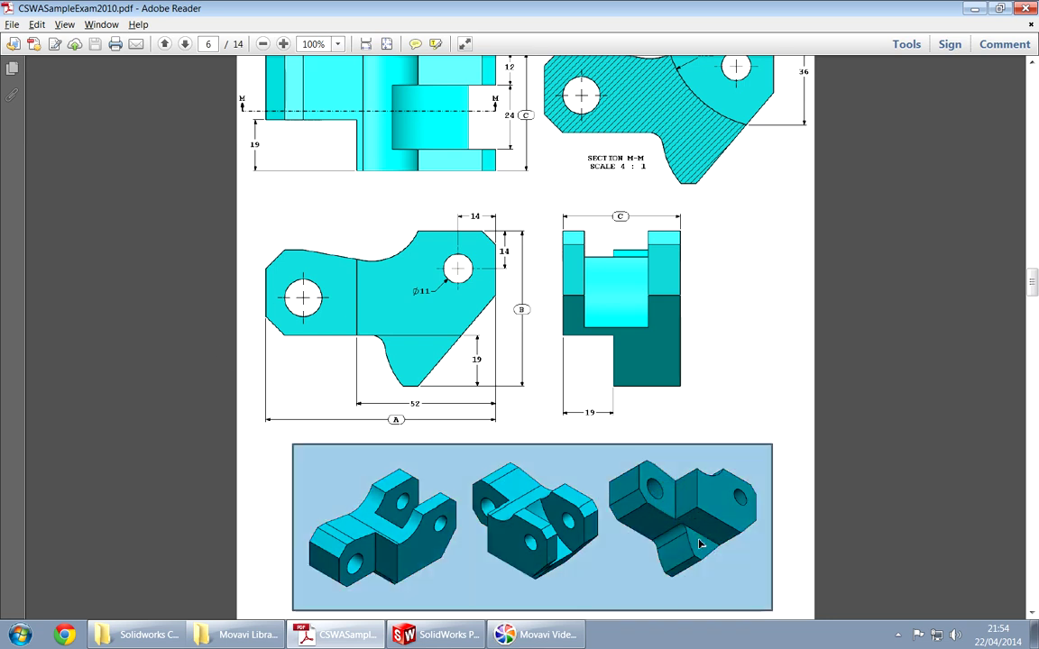
pyautogui.click(720, 393)
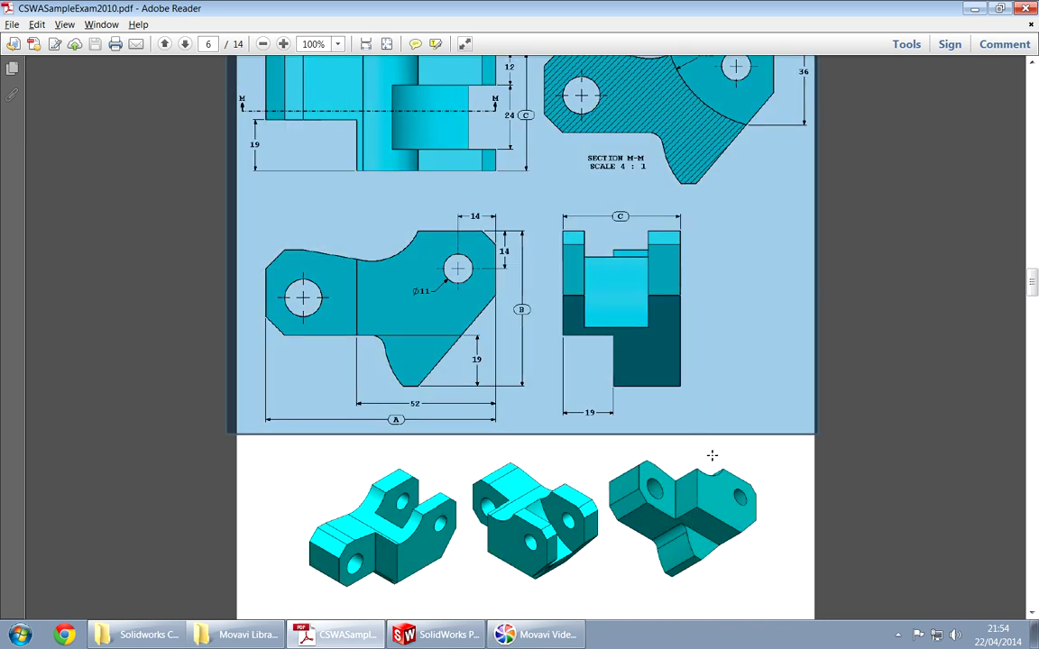
pyautogui.click(608, 480)
pyautogui.click(917, 381)
pyautogui.scroll(2, 722, 397)
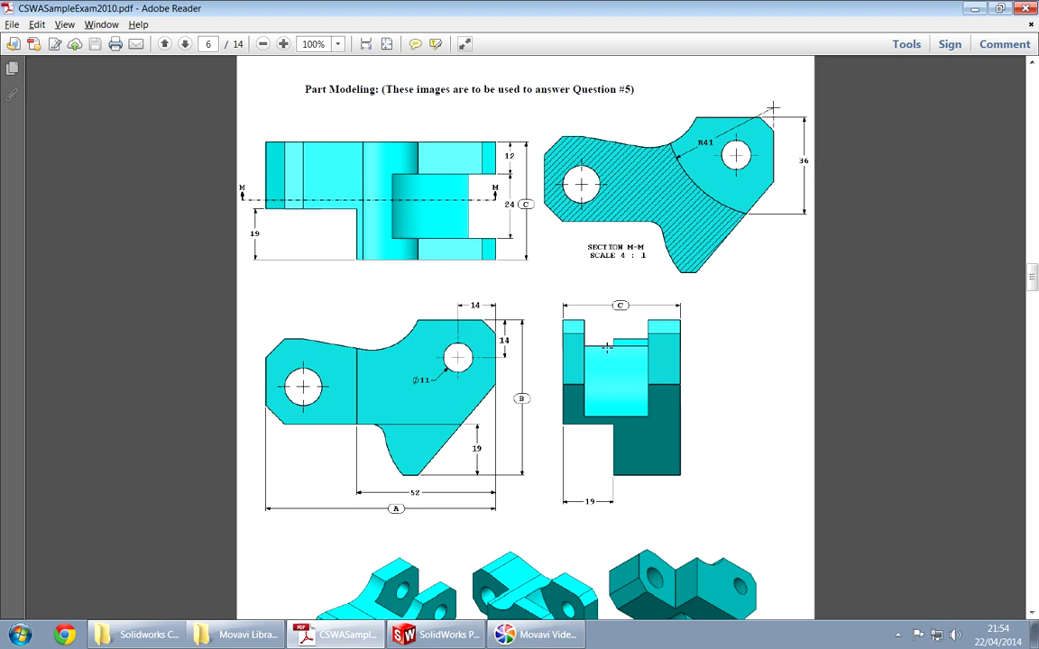
pyautogui.scroll(-1, 711, 400)
pyautogui.scroll(-2, 686, 405)
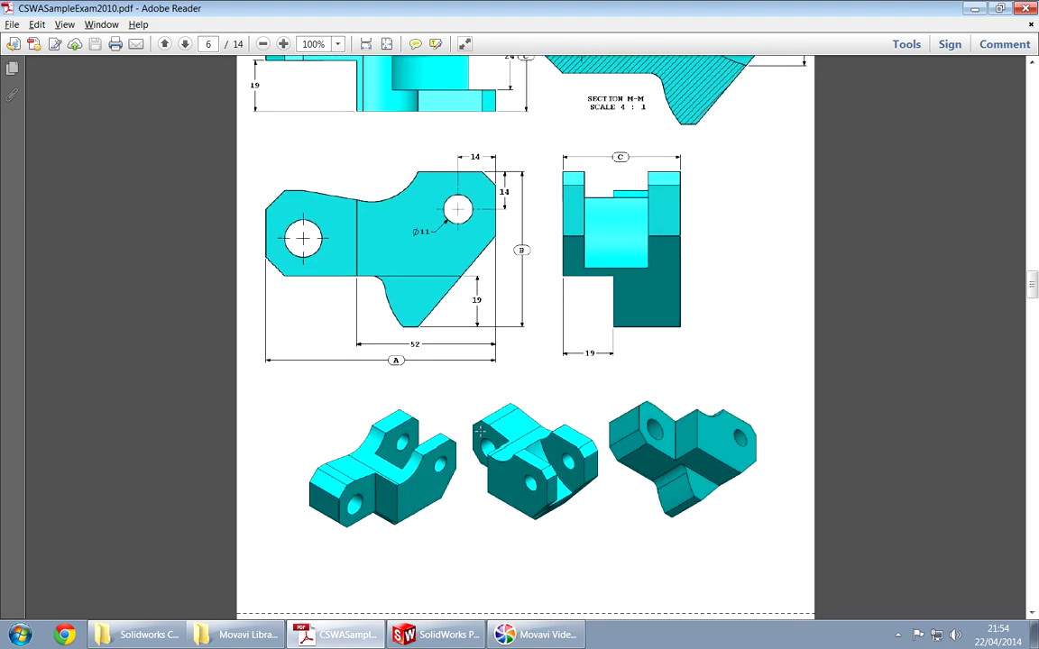
pyautogui.scroll(3, 437, 389)
pyautogui.hotkey('alt', 'Tab')
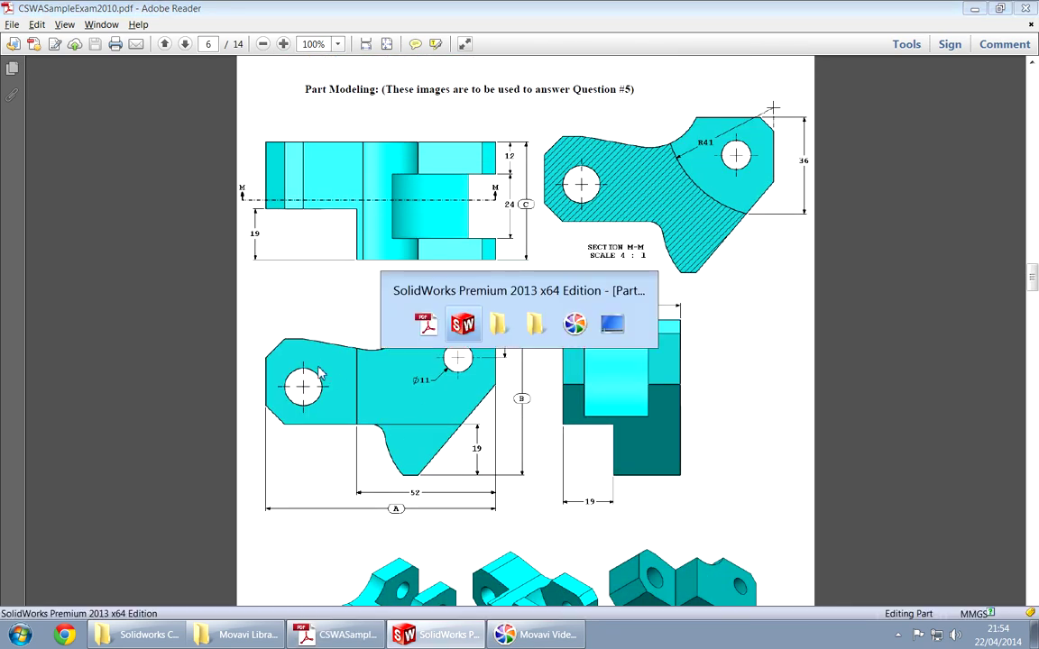
pyautogui.click(585, 330)
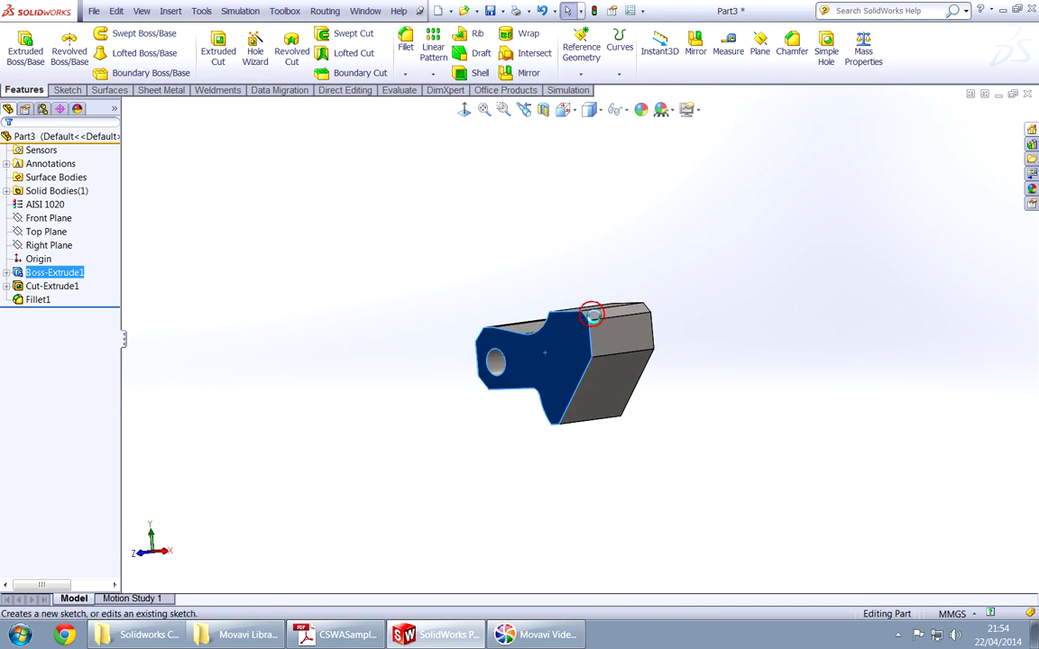
# Sketch a vertical line on the face, dimensioned 52 mm from the right edge
pyautogui.click(656, 308)
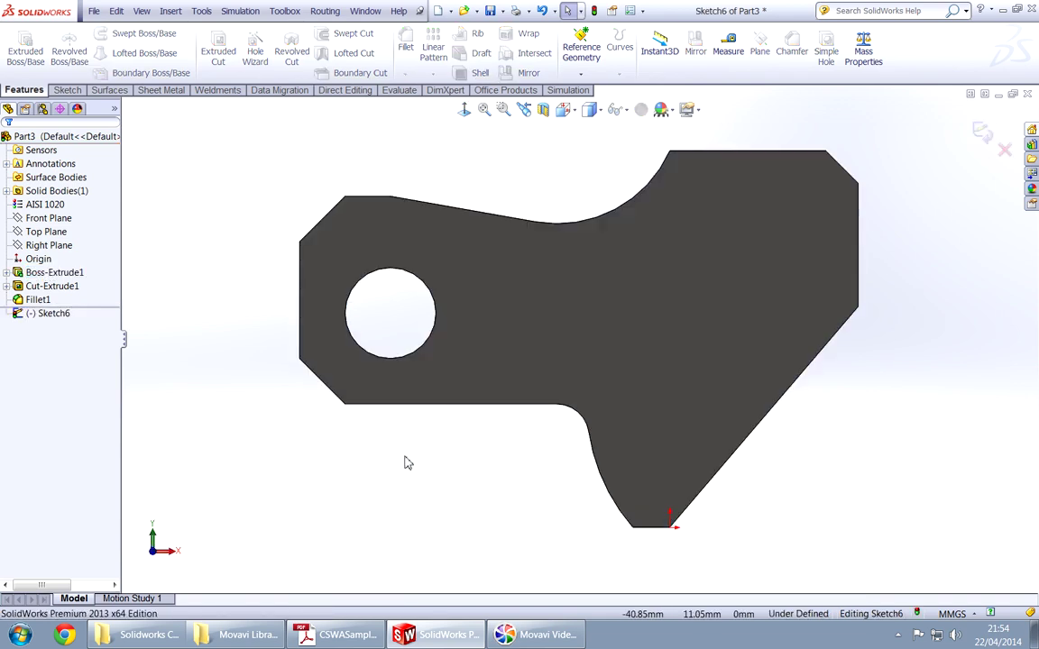
pyautogui.moveTo(425, 507); pyautogui.dragTo(380, 528, button='right')
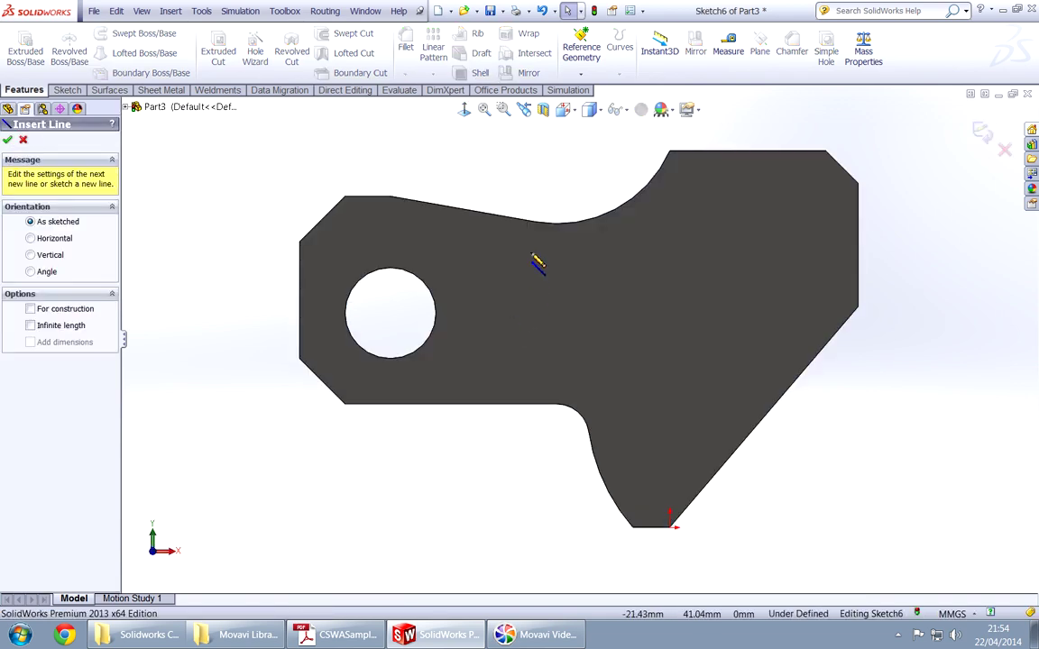
pyautogui.moveTo(517, 218)
pyautogui.mouseDown()
pyautogui.moveTo(530, 417)
pyautogui.moveTo(518, 413)
pyautogui.mouseUp()
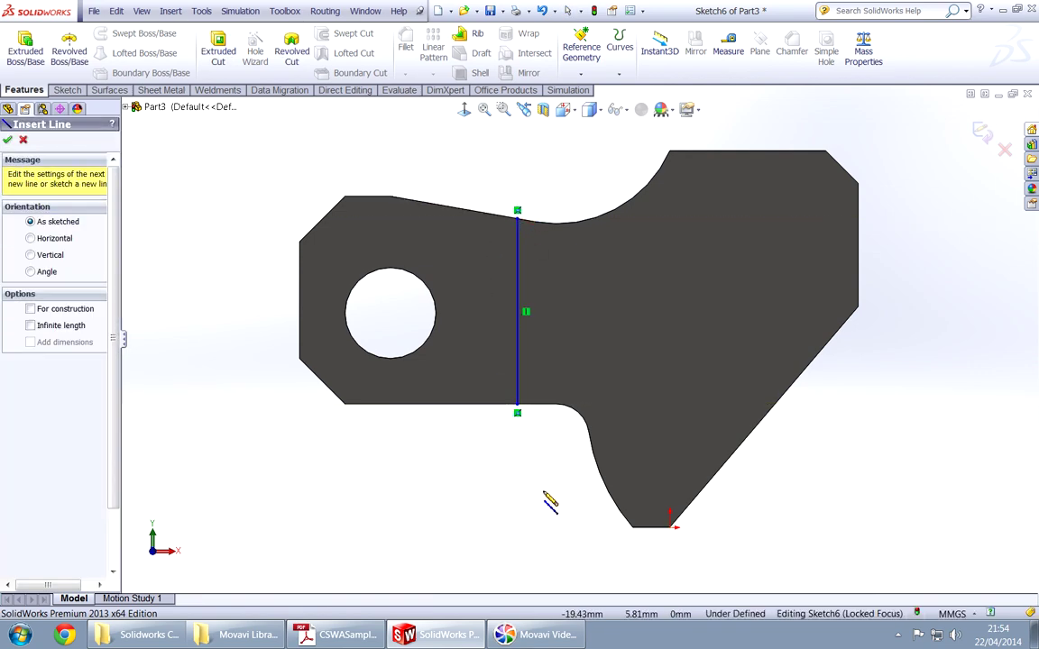
pyautogui.moveTo(533, 499); pyautogui.dragTo(527, 355, button='right')
pyautogui.click(525, 336)
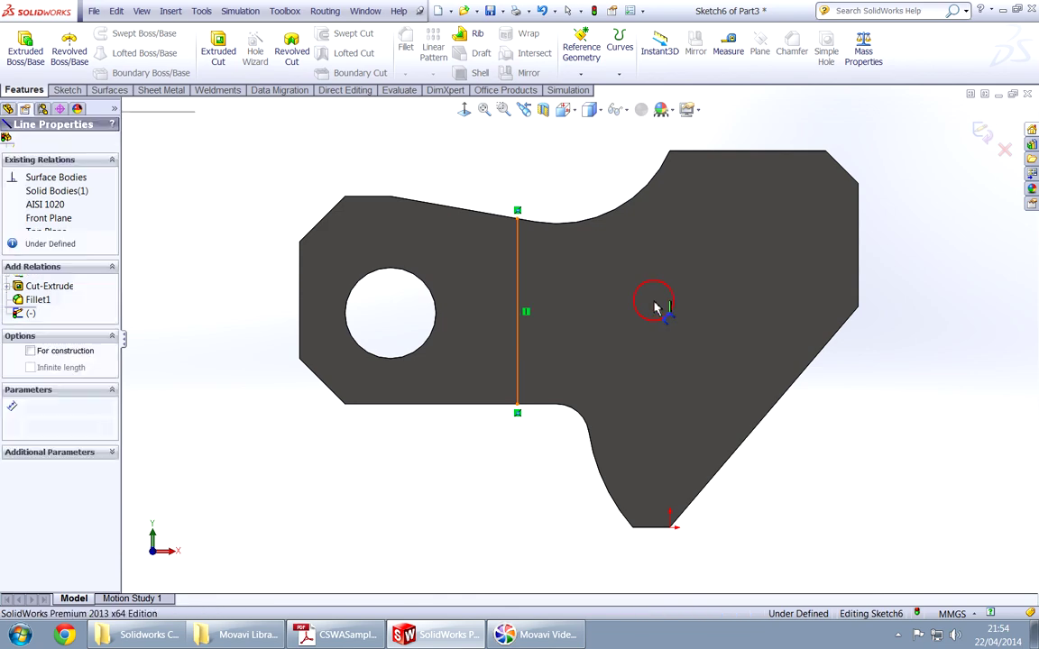
pyautogui.click(861, 266)
pyautogui.hotkey('alt', 'Tab')
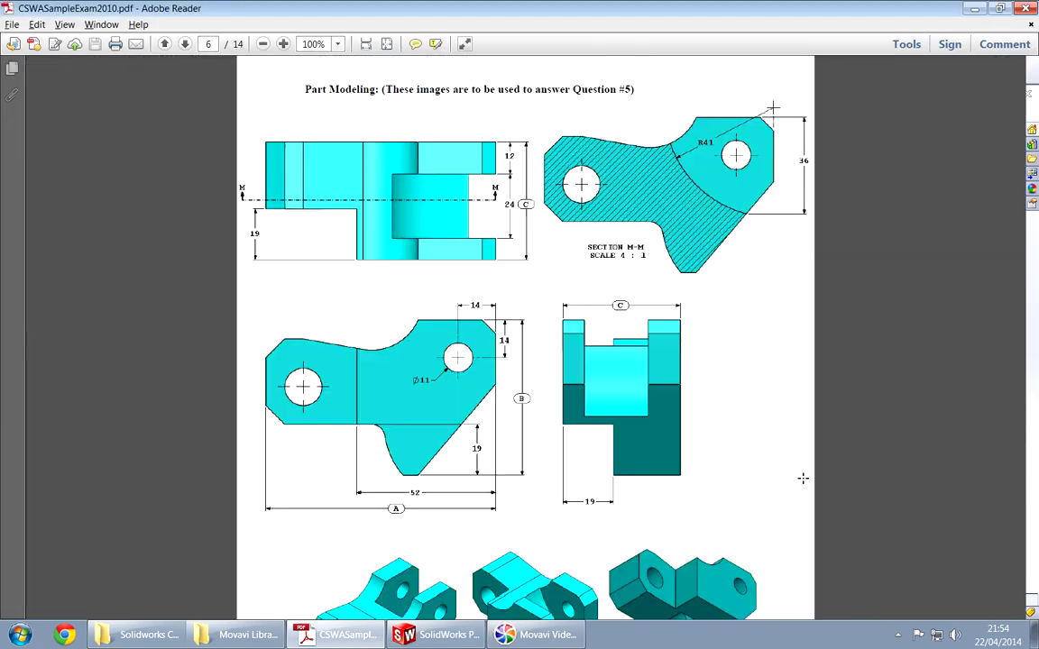
pyautogui.hotkey('alt', 'Tab')
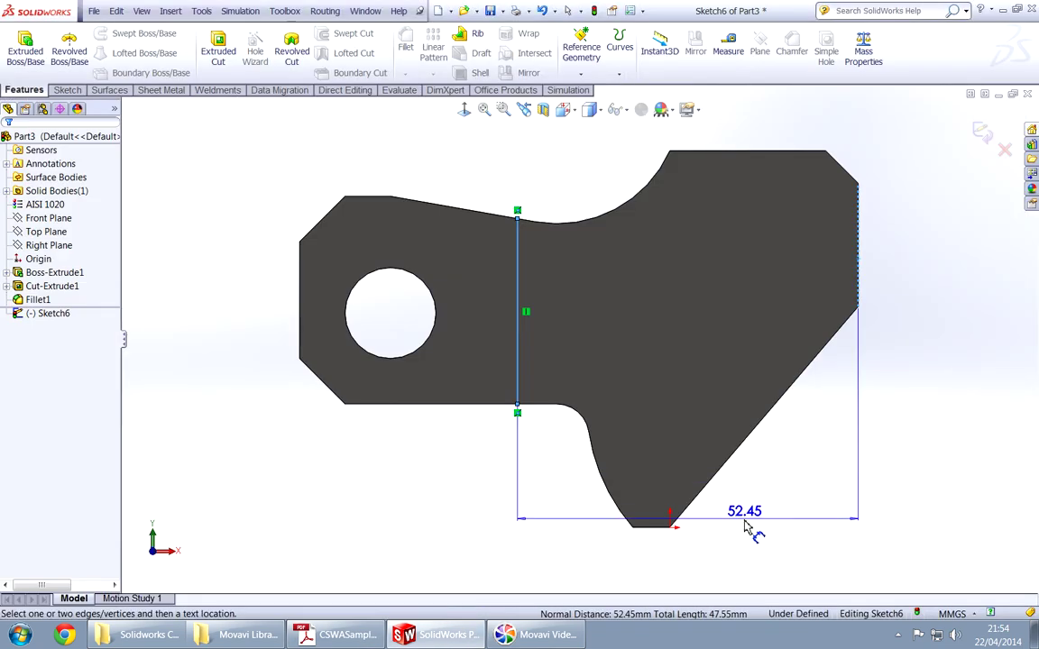
pyautogui.click(737, 552)
pyautogui.write('52')
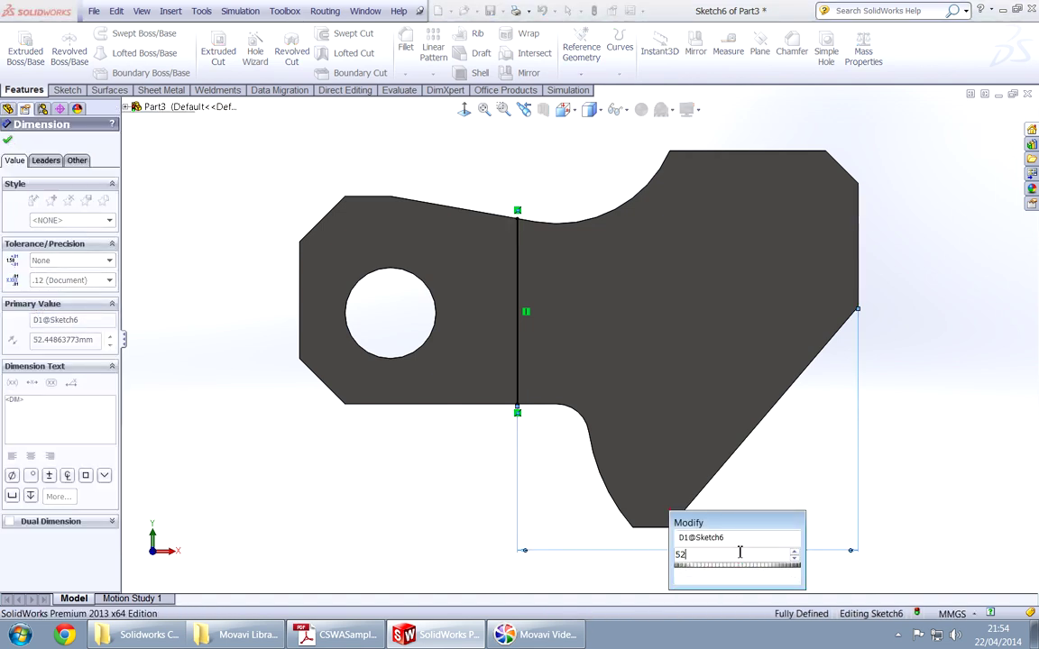
pyautogui.press('Return')
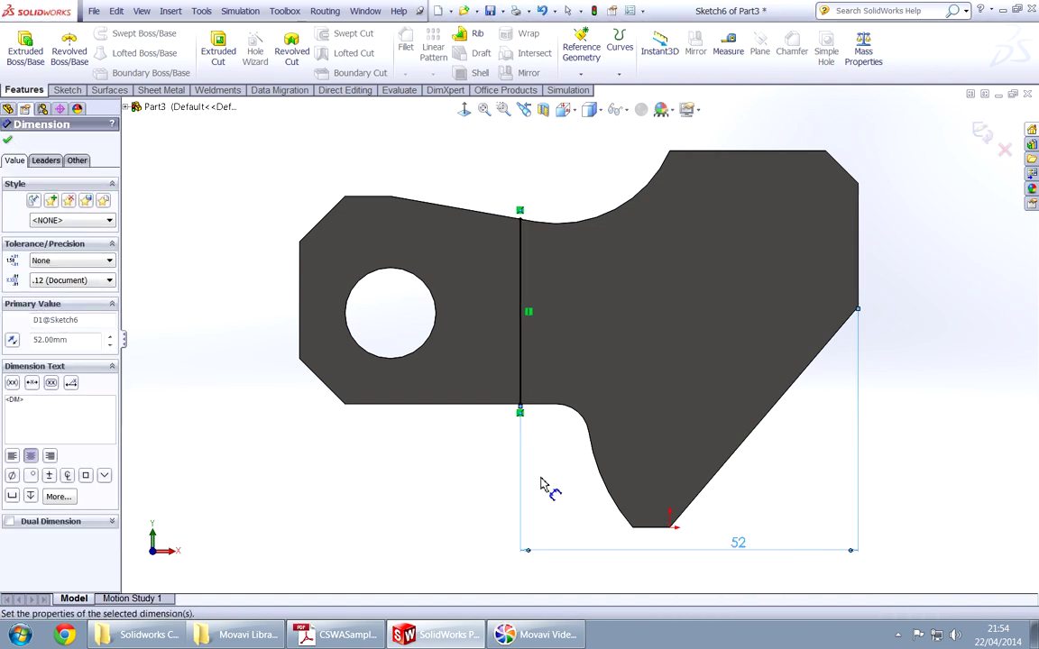
# Draw a horizontal line to the slanted edge with a driven 19 mm height from the bottom vertex
pyautogui.moveTo(561, 478); pyautogui.dragTo(527, 511, button='right')
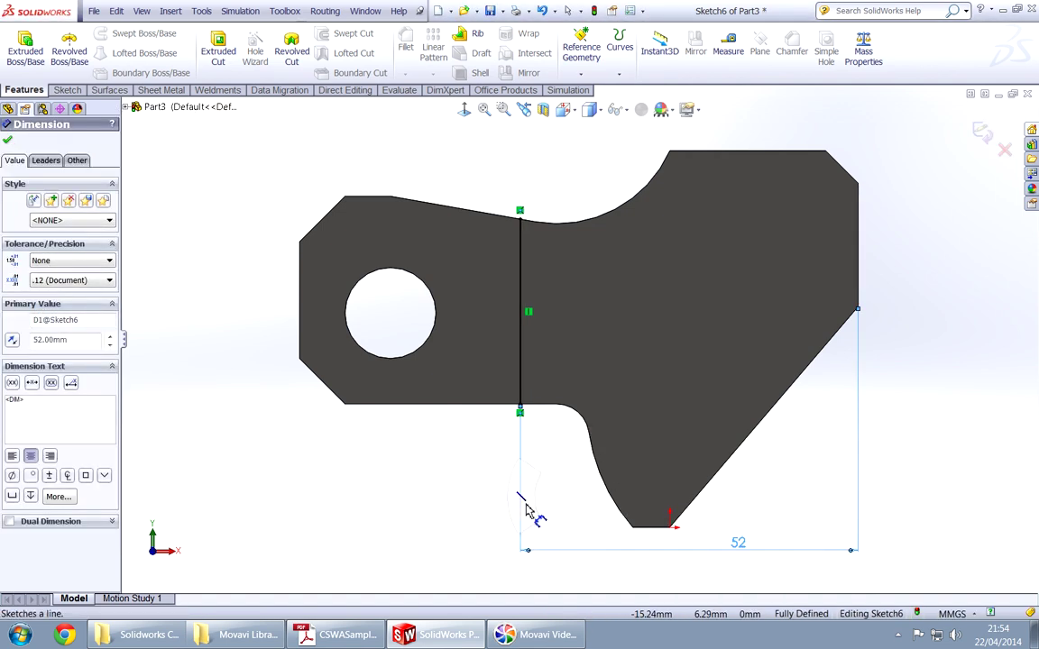
pyautogui.click(521, 407)
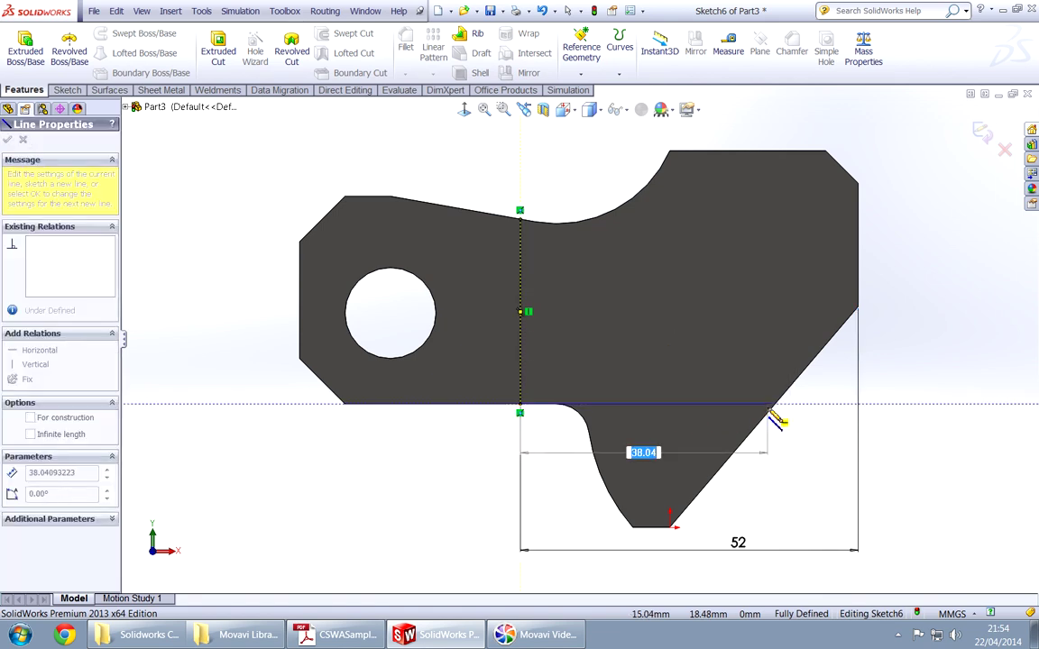
pyautogui.click(774, 404)
pyautogui.moveTo(787, 487); pyautogui.dragTo(787, 432, button='right')
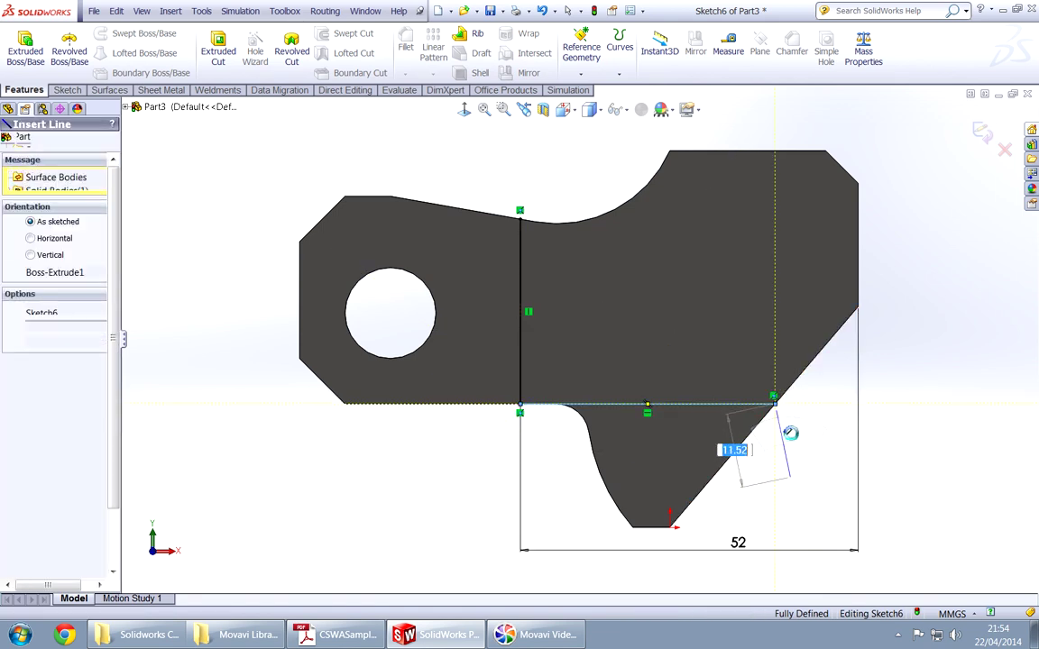
pyautogui.click(719, 405)
pyautogui.click(664, 527)
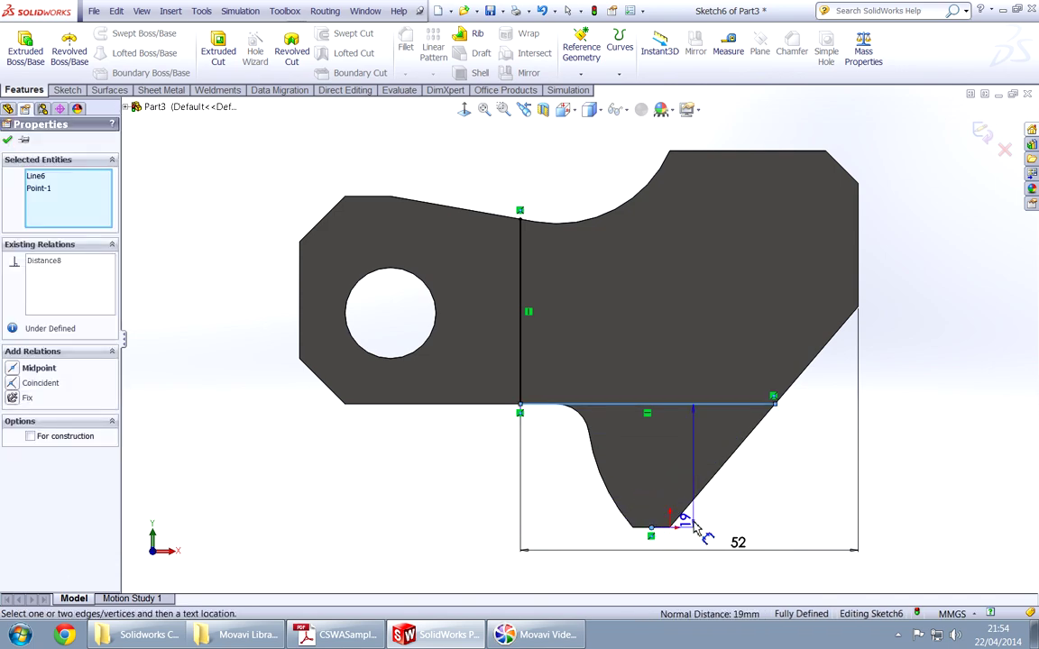
pyautogui.hotkey('alt', 'Tab')
pyautogui.hotkey('alt', 'Tab')
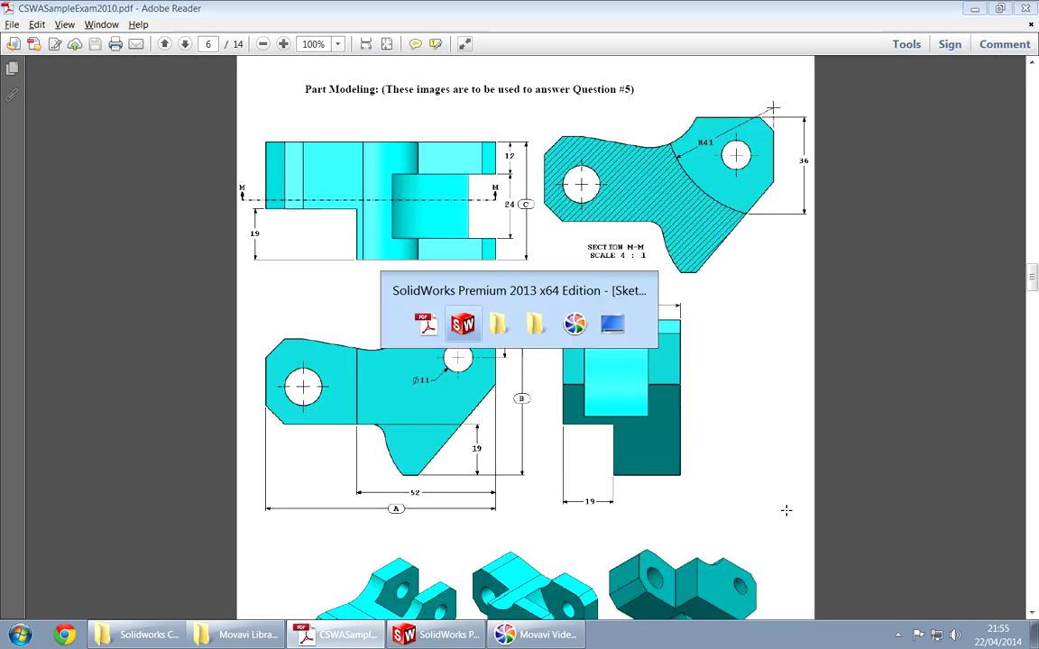
pyautogui.click(799, 464)
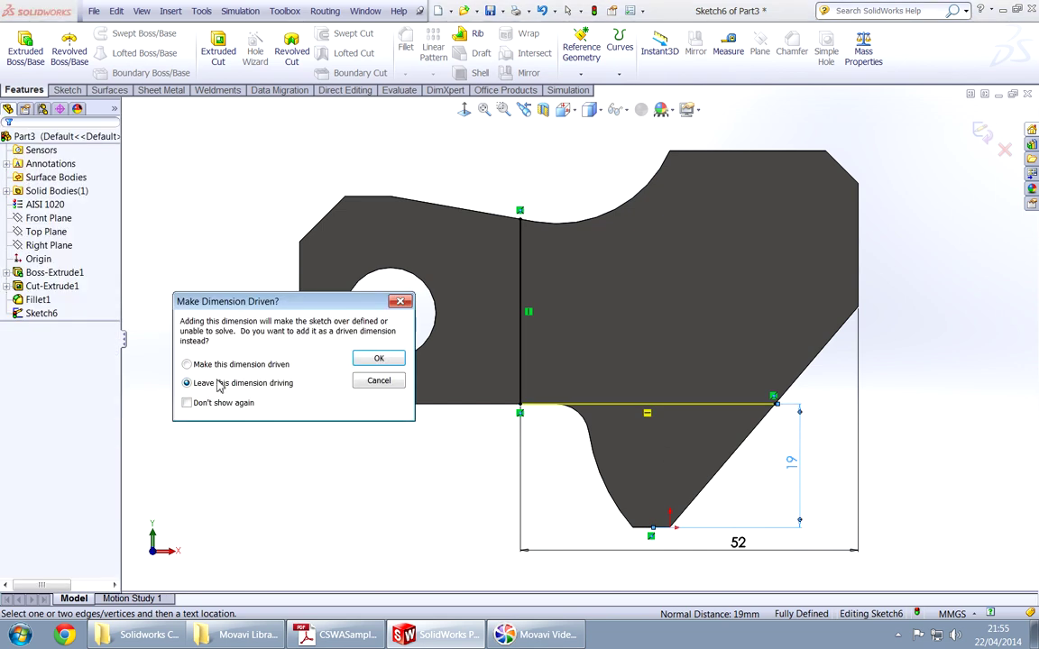
pyautogui.click(378, 360)
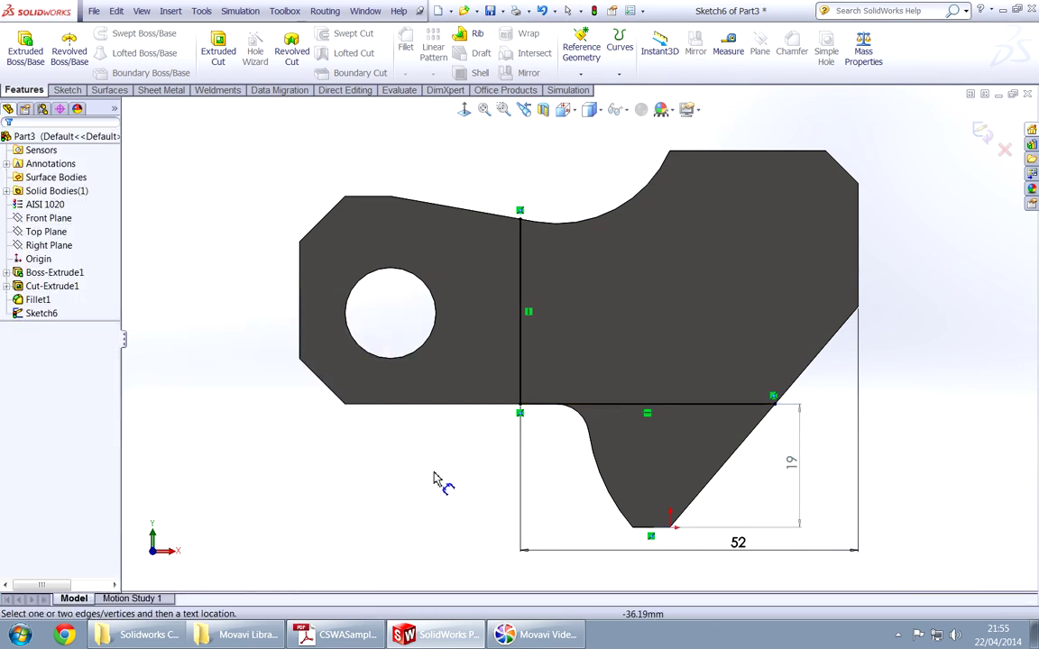
pyautogui.moveTo(445, 500); pyautogui.dragTo(415, 474, button='right')
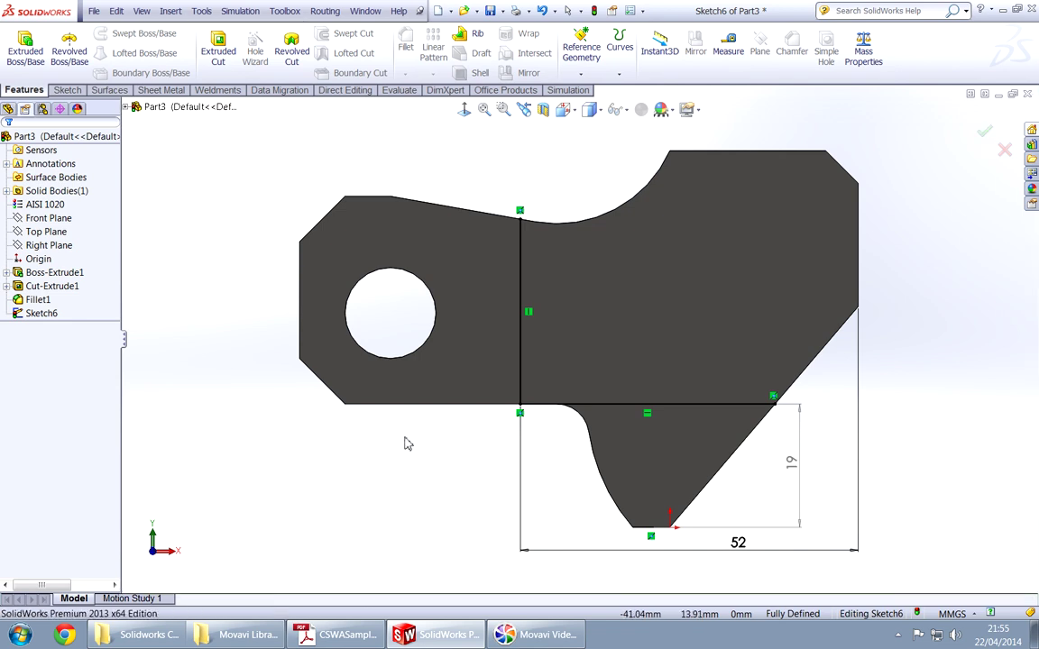
# Convert ten outer model edges, including the chamfers, top, fillet and bottom edges, into the sketch
pyautogui.click(369, 404)
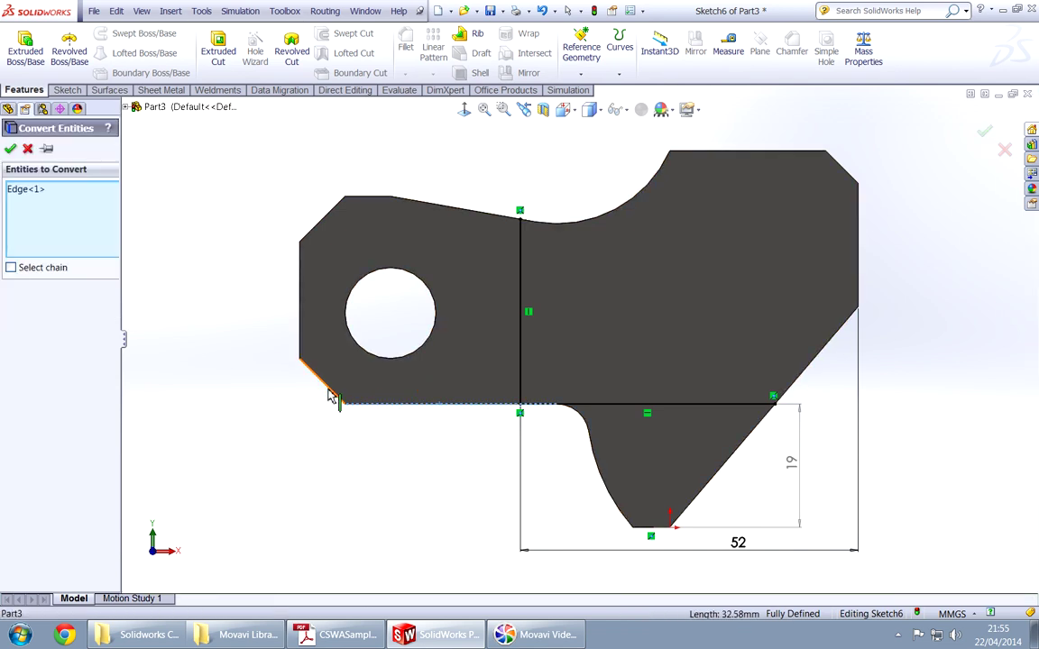
pyautogui.click(332, 393)
pyautogui.click(303, 329)
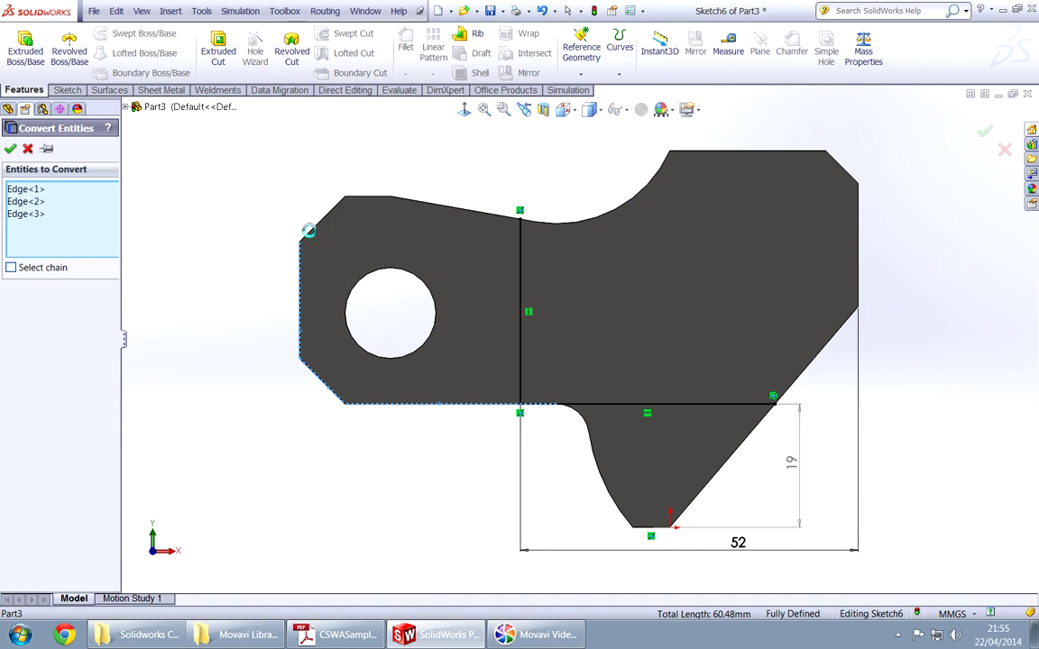
pyautogui.click(320, 227)
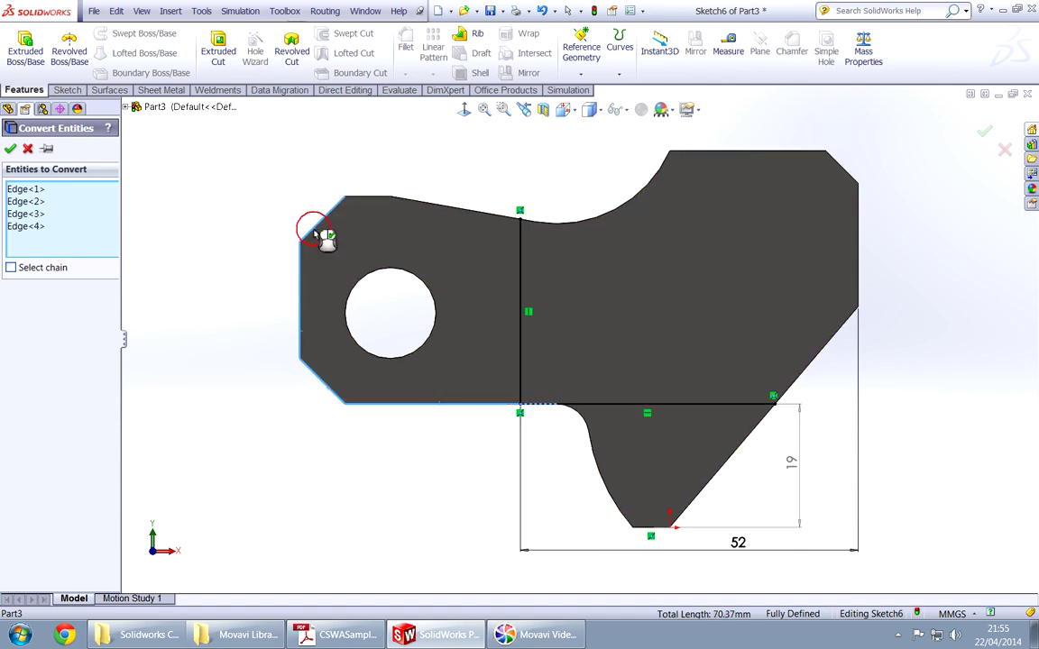
pyautogui.click(379, 200)
pyautogui.click(441, 212)
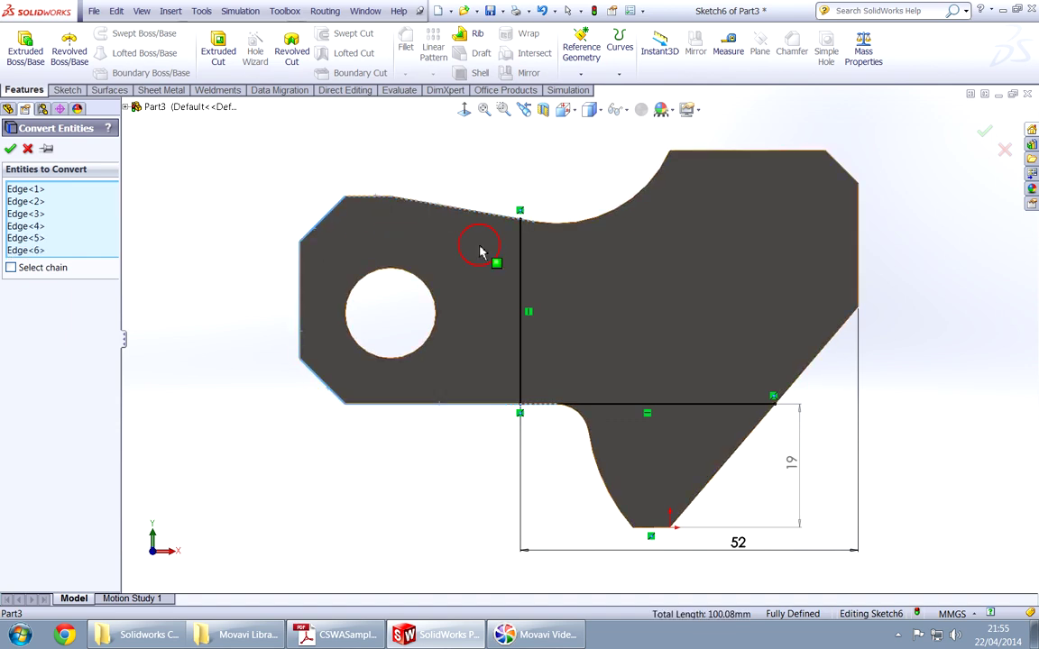
pyautogui.click(583, 419)
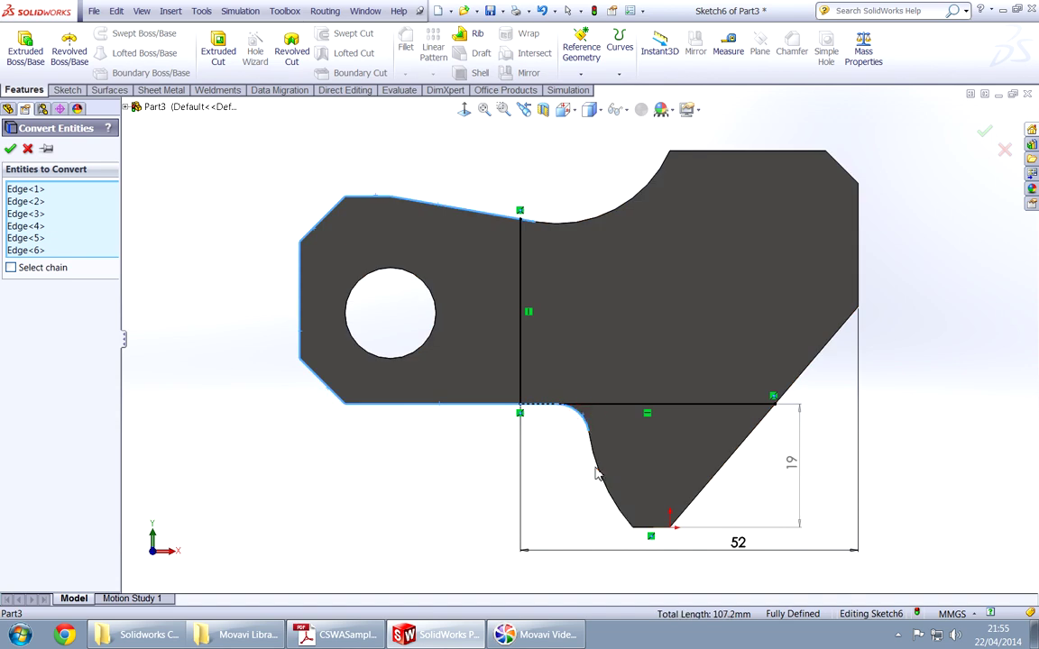
pyautogui.click(597, 476)
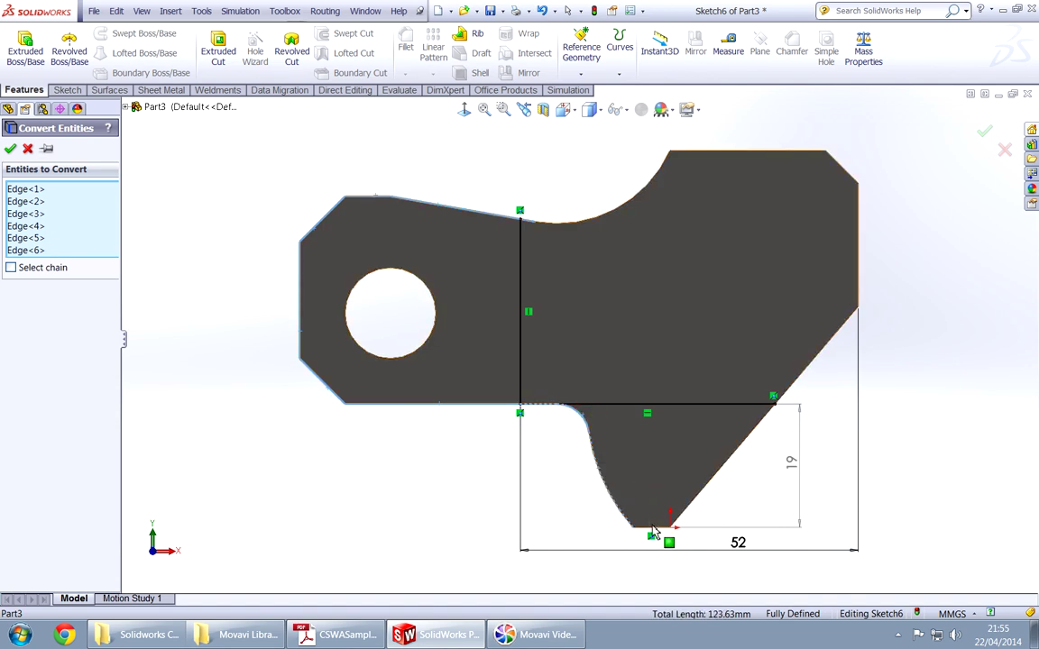
pyautogui.click(654, 530)
pyautogui.click(700, 503)
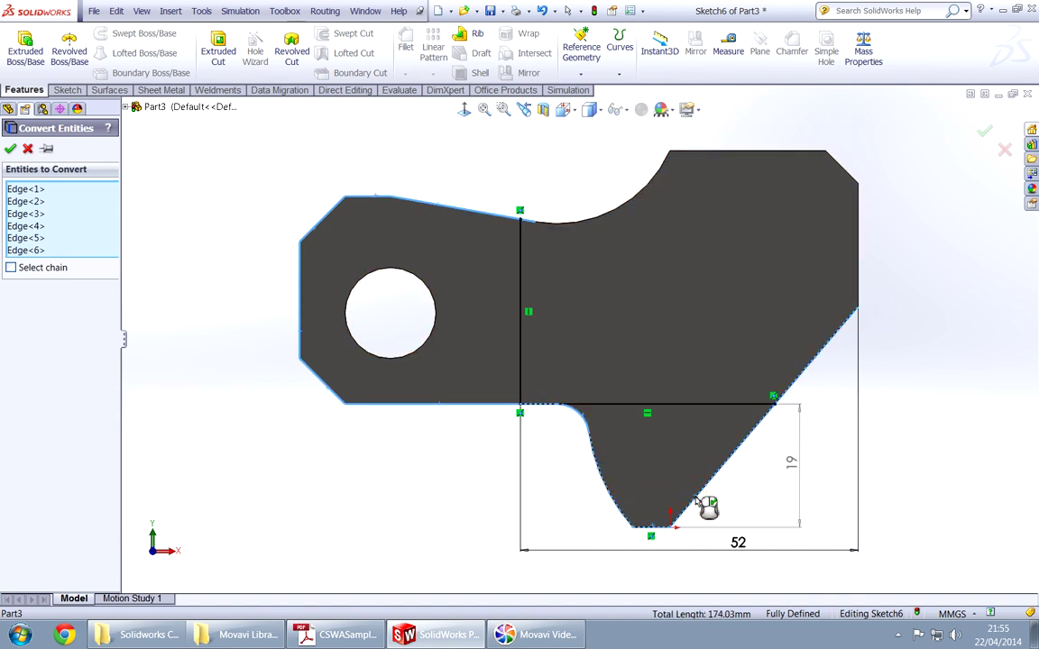
pyautogui.rightClick(695, 498)
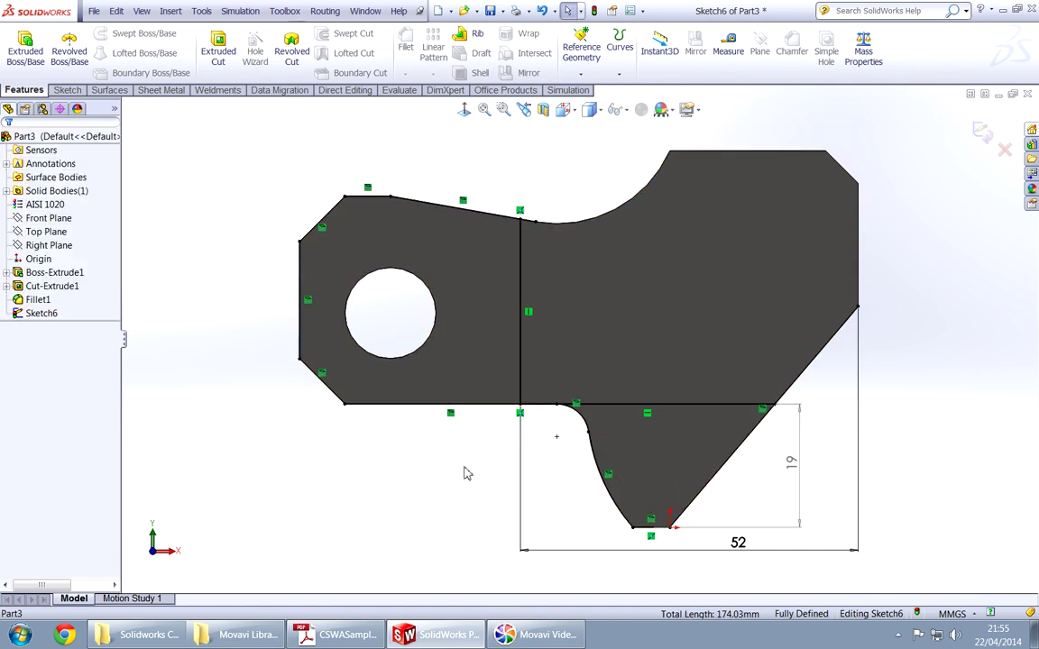
# Trim the excess segment of the slanted lower-right edge
pyautogui.moveTo(459, 463); pyautogui.dragTo(437, 489, button='right')
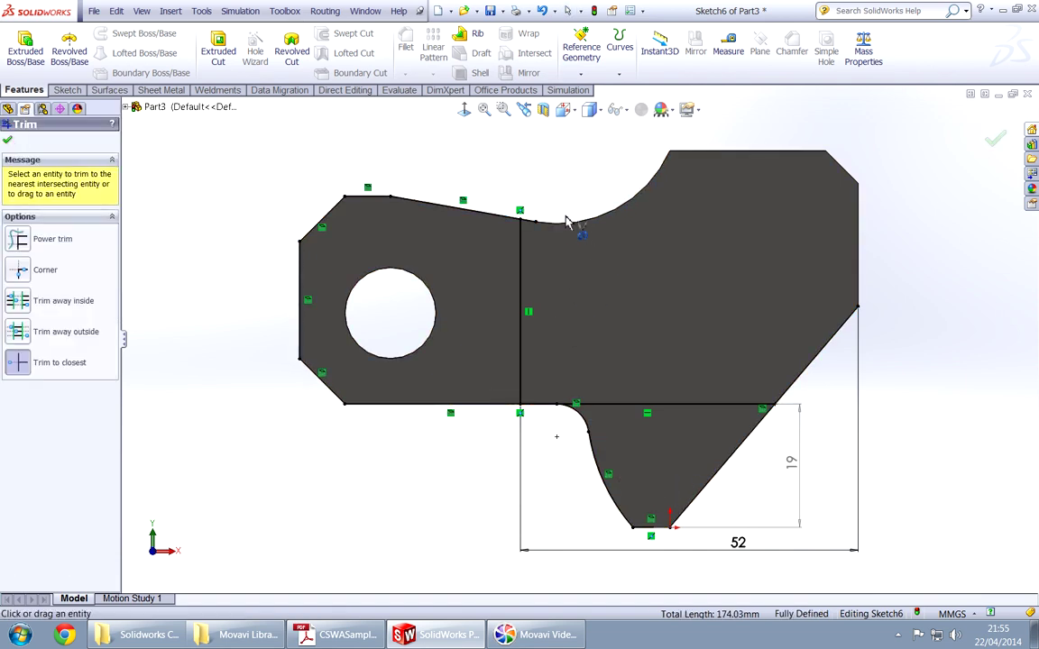
pyautogui.click(795, 386)
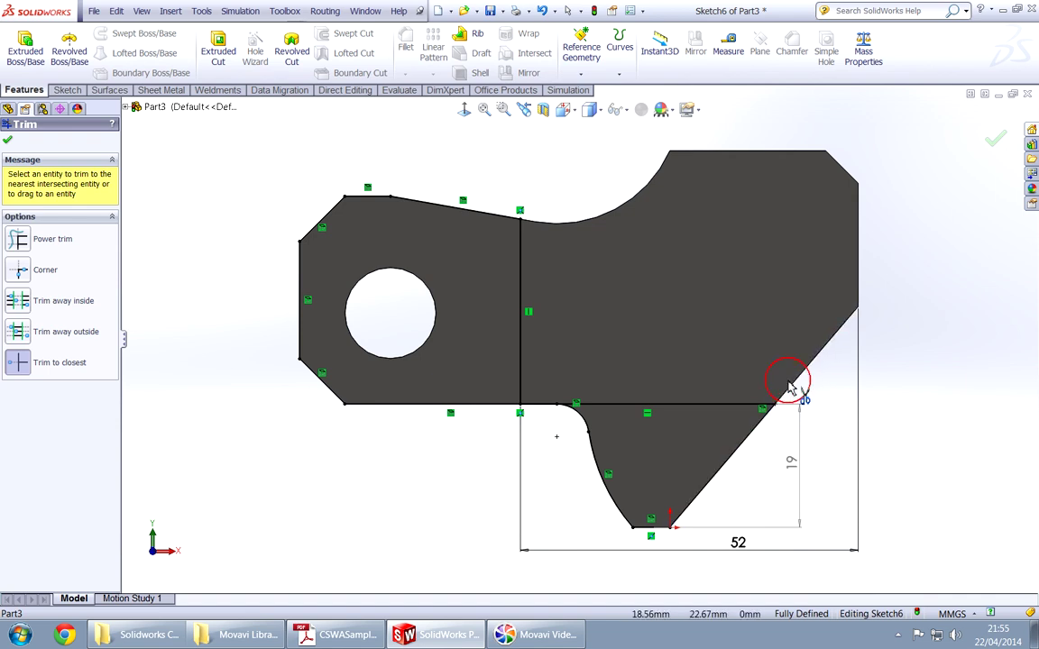
pyautogui.rightClick(450, 481)
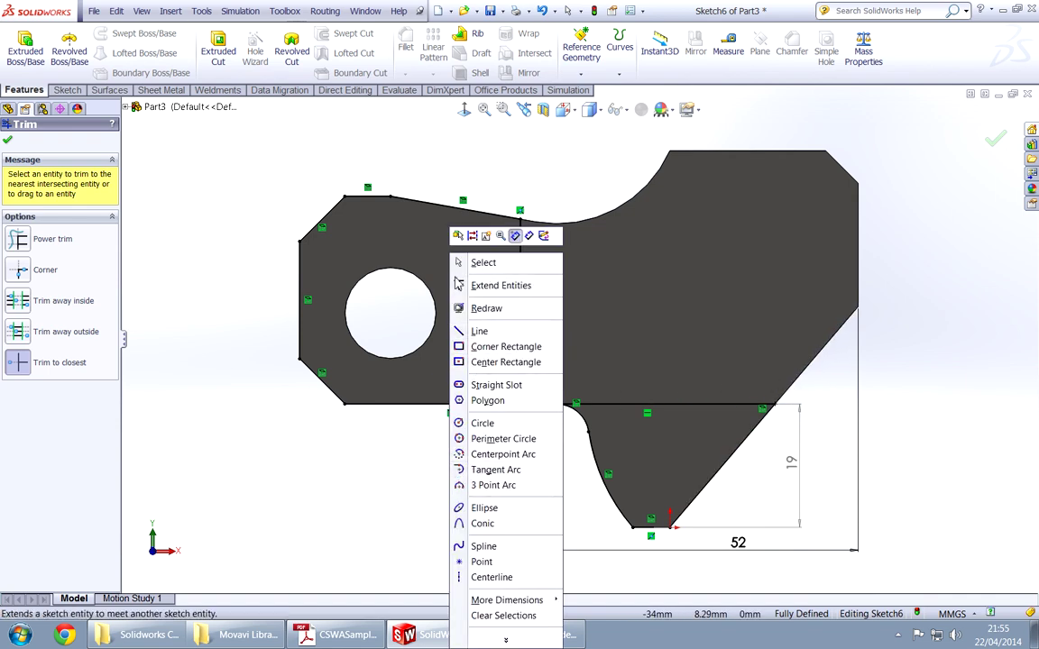
pyautogui.click(483, 264)
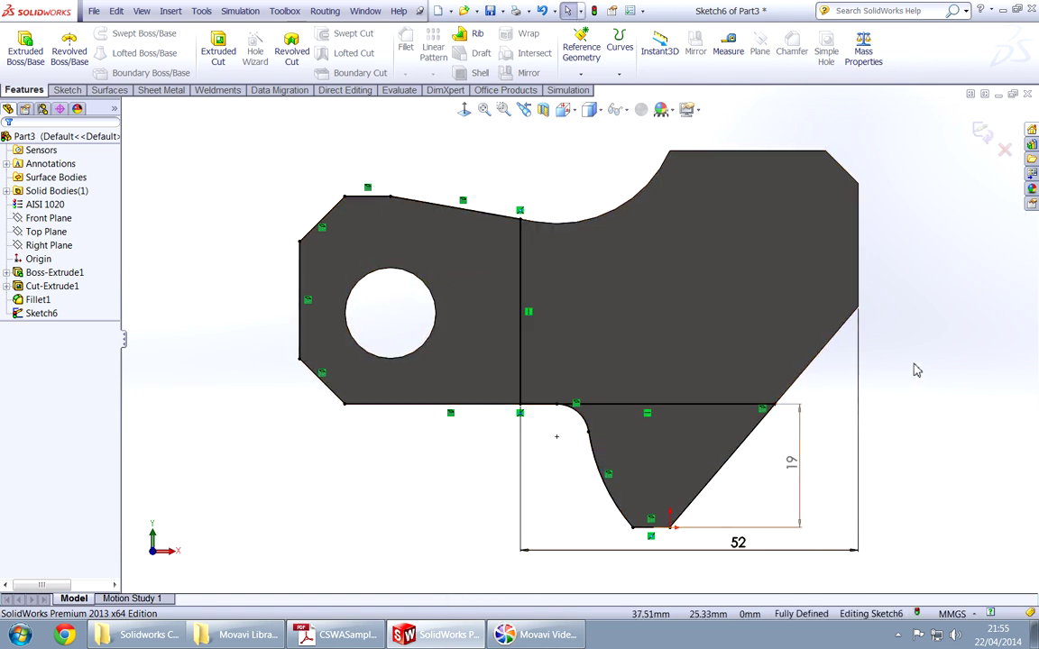
pyautogui.press('e')
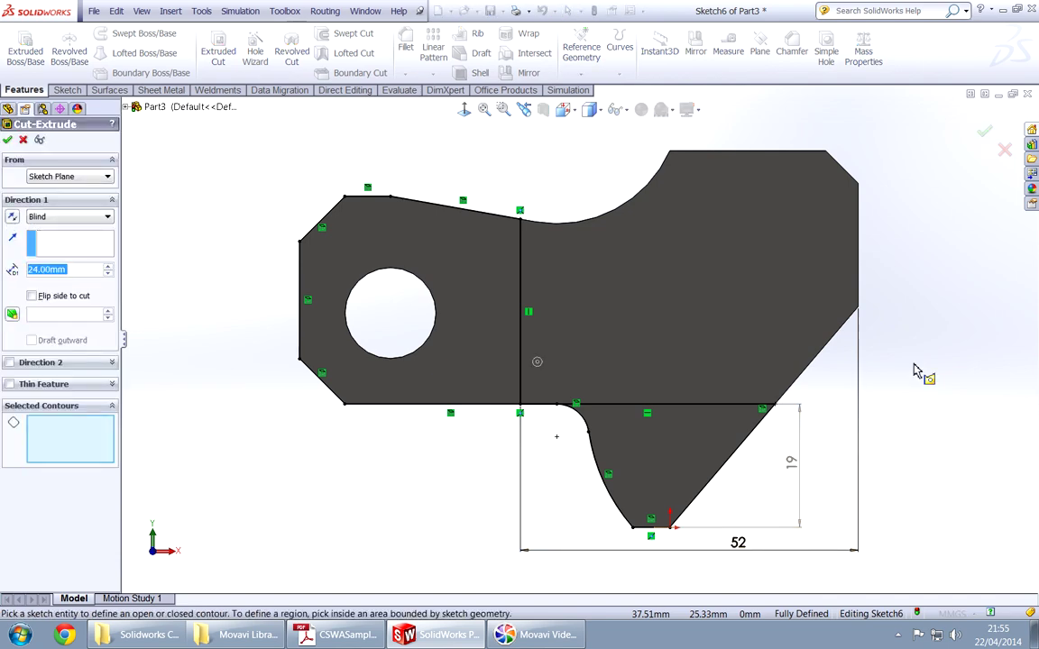
# Extrude-cut the left end and lower tab regions with a 19 mm Blind depth
pyautogui.click(465, 356)
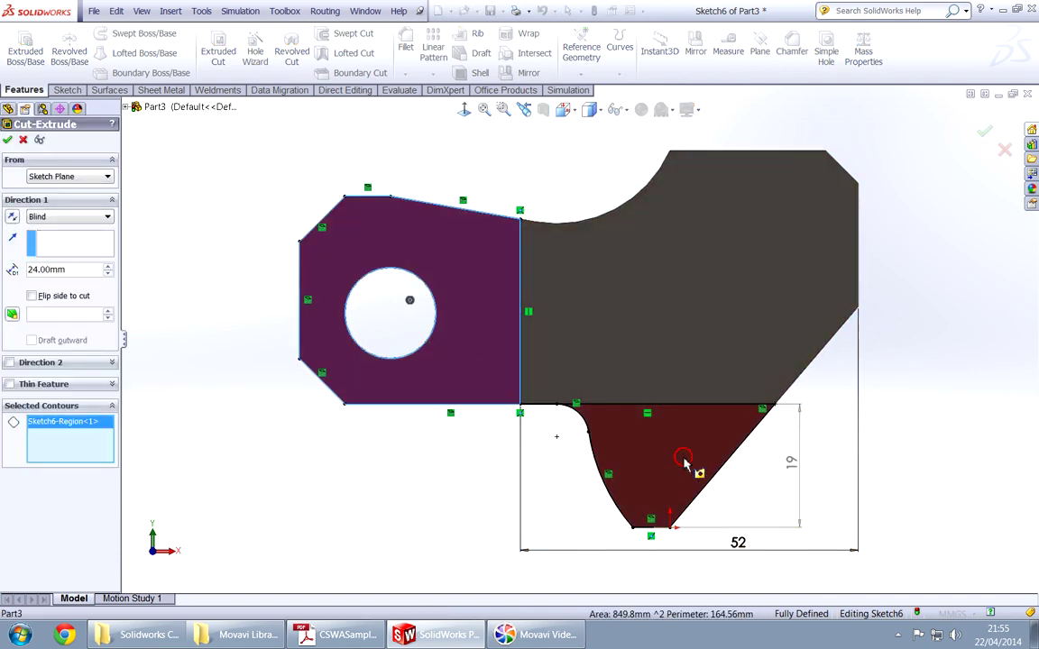
pyautogui.click(684, 463)
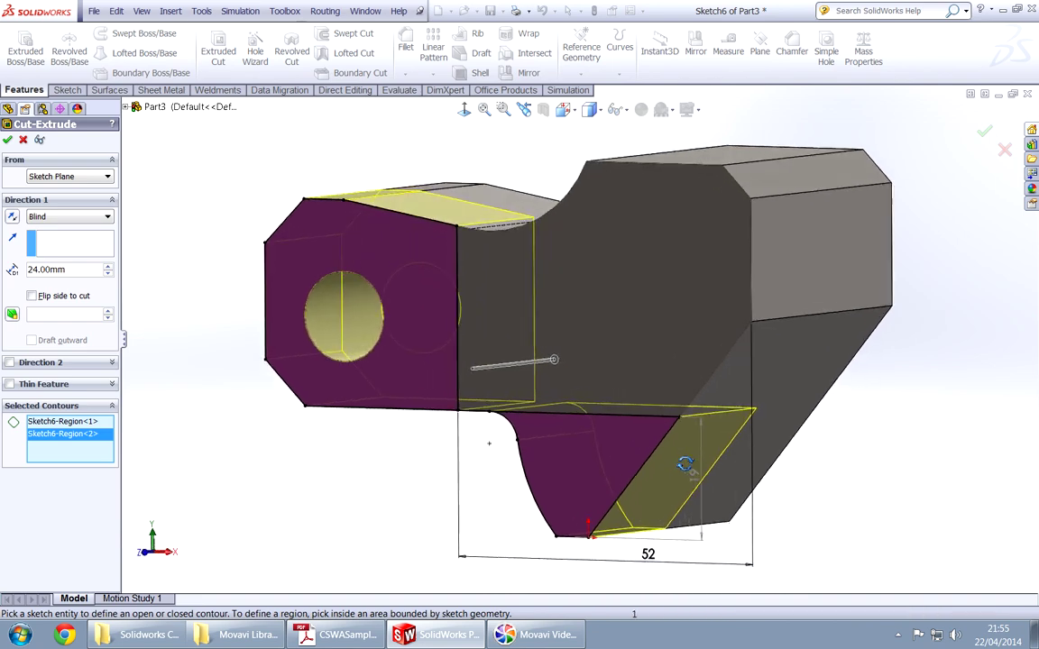
pyautogui.hotkey('alt', 'Tab')
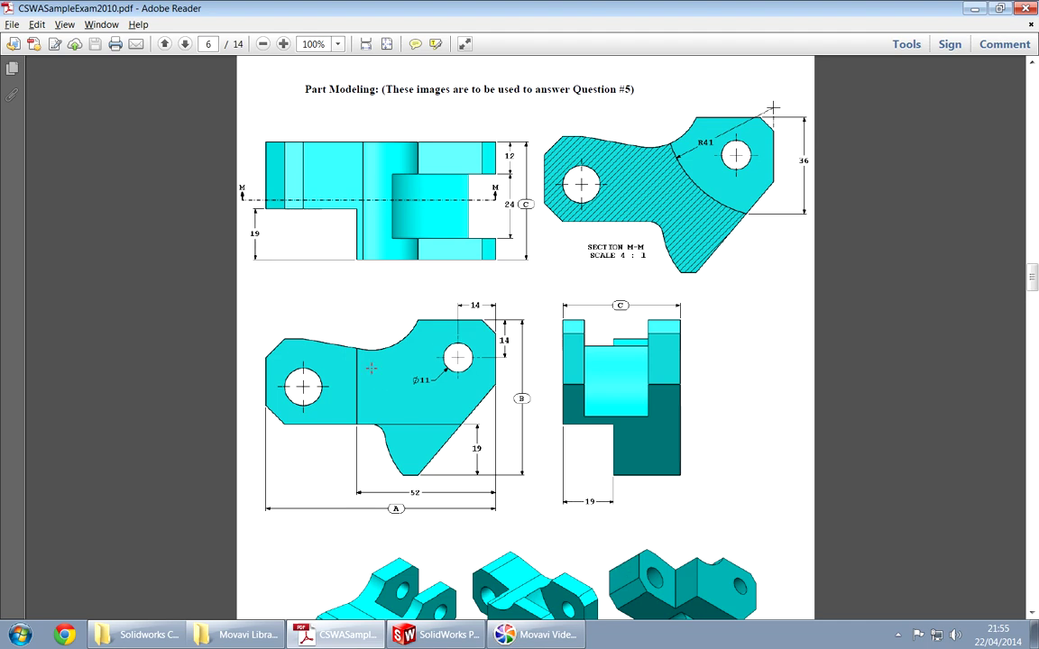
pyautogui.hotkey('alt', 'Tab')
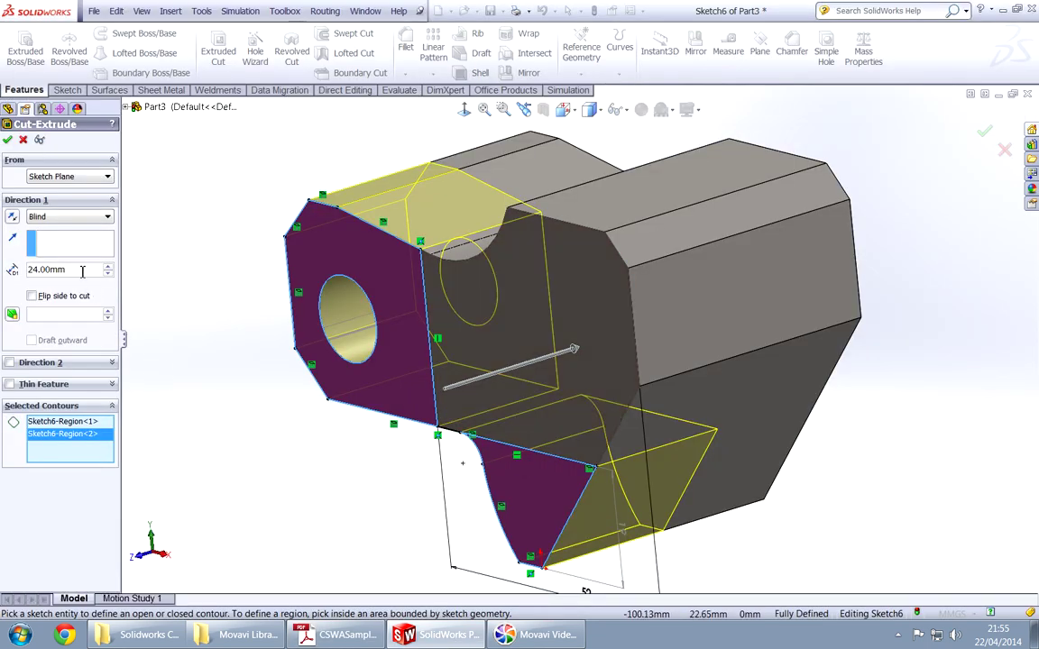
pyautogui.write('19')
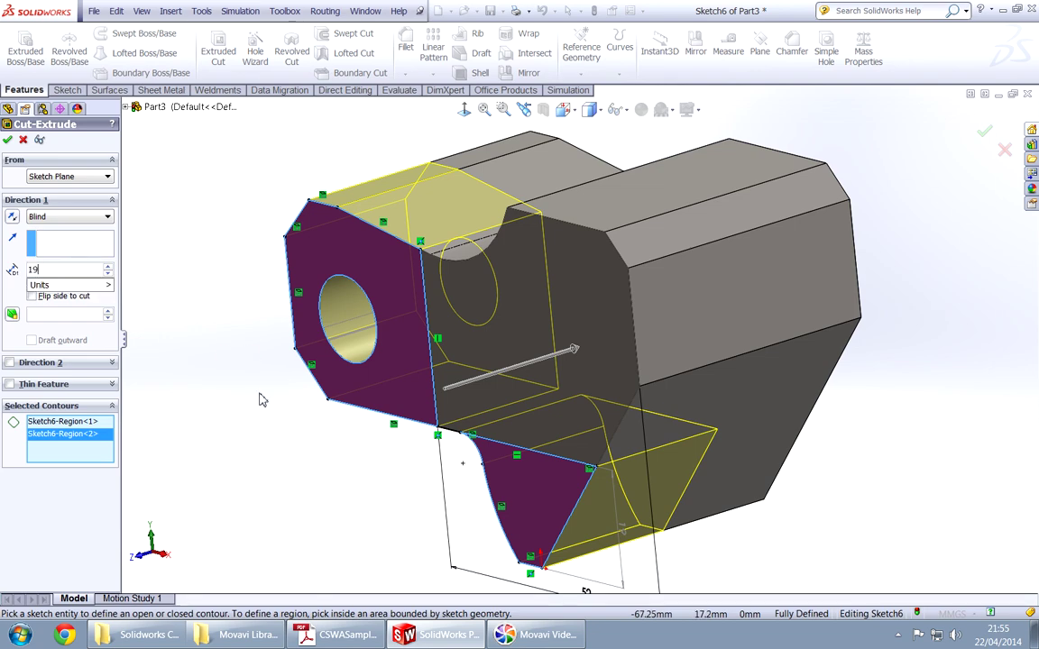
pyautogui.press('Return')
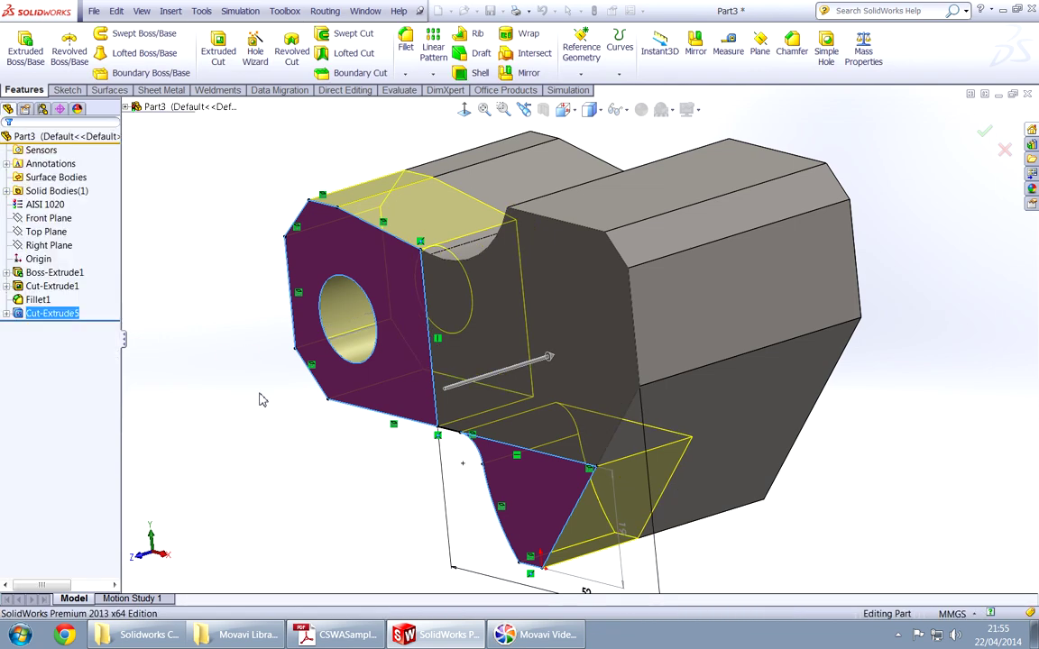
pyautogui.moveTo(260, 398)
pyautogui.mouseDown(button='middle')
pyautogui.moveTo(349, 296)
pyautogui.moveTo(316, 419)
pyautogui.moveTo(262, 405)
pyautogui.mouseUp(button='middle')
# Sketch a circle on the front face and dimension its diameter to 11 mm
pyautogui.click(629, 261)
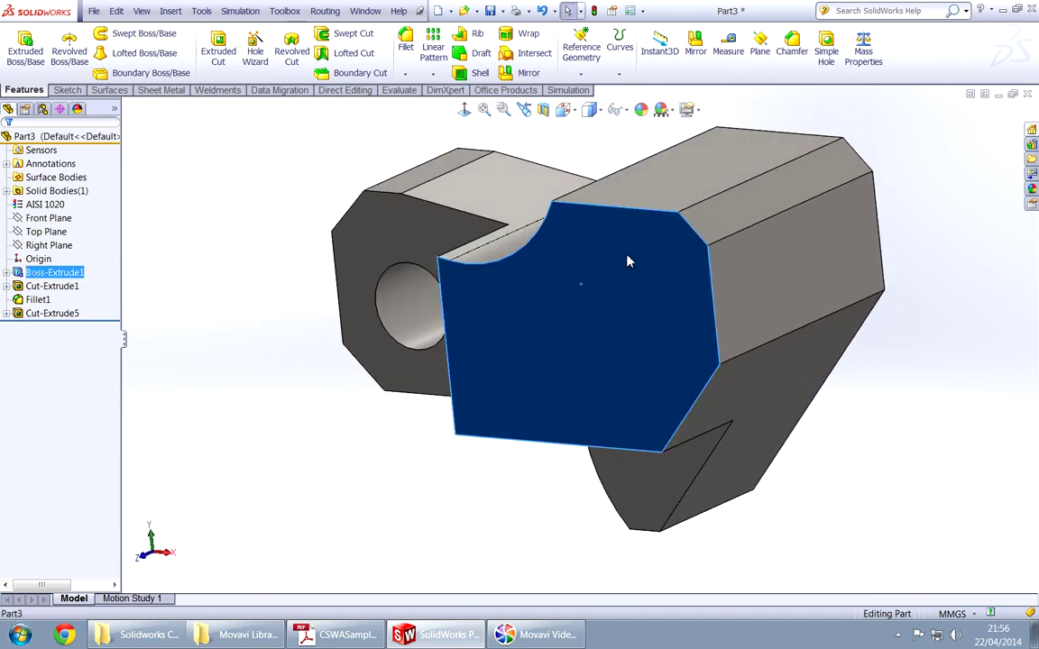
pyautogui.click(626, 186)
pyautogui.moveTo(342, 407); pyautogui.dragTo(397, 406, button='right')
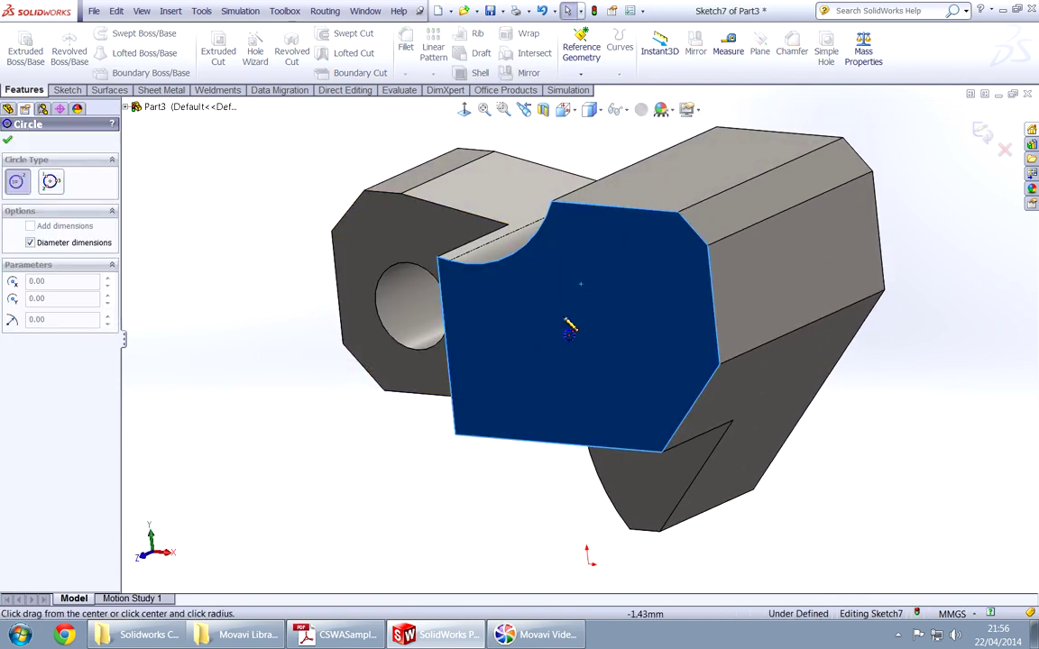
pyautogui.hotkey('alt', 'Tab')
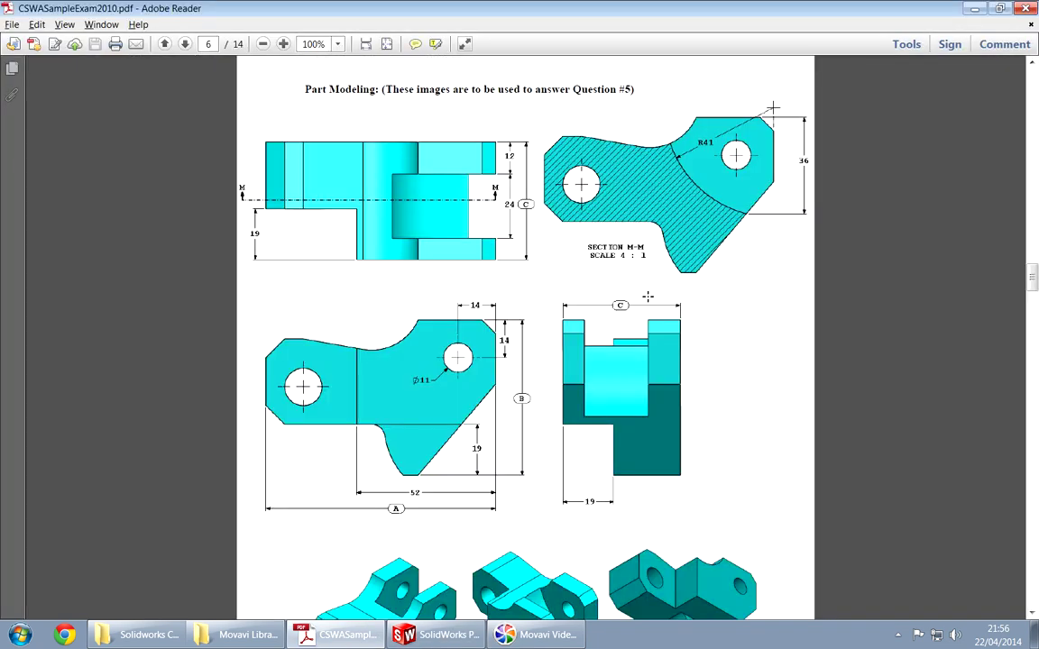
pyautogui.hotkey('alt', 'Tab')
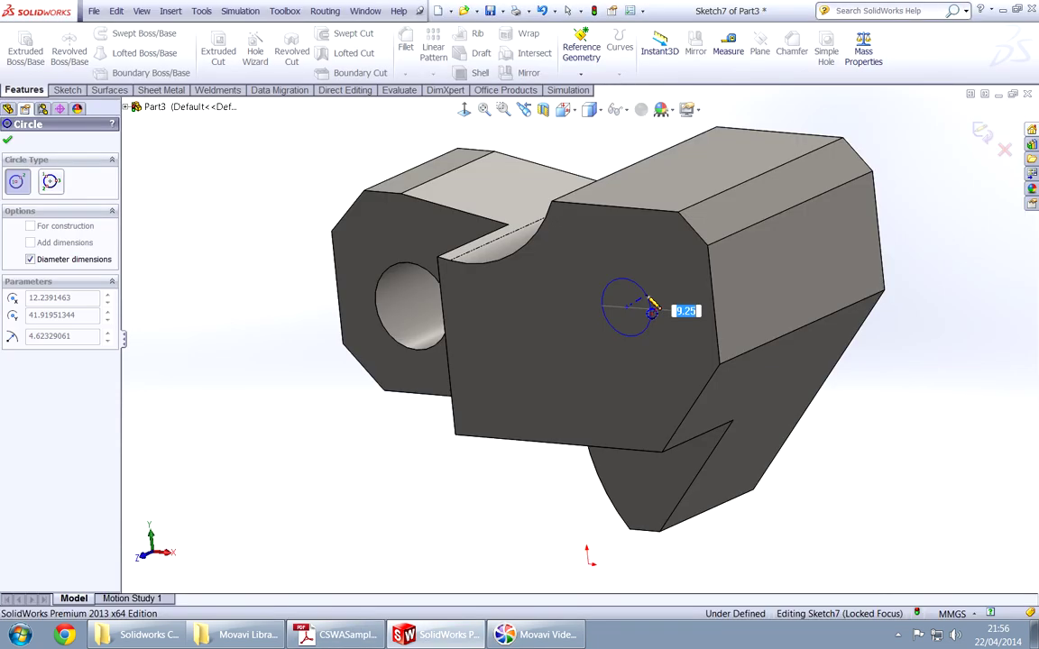
pyautogui.click(651, 308)
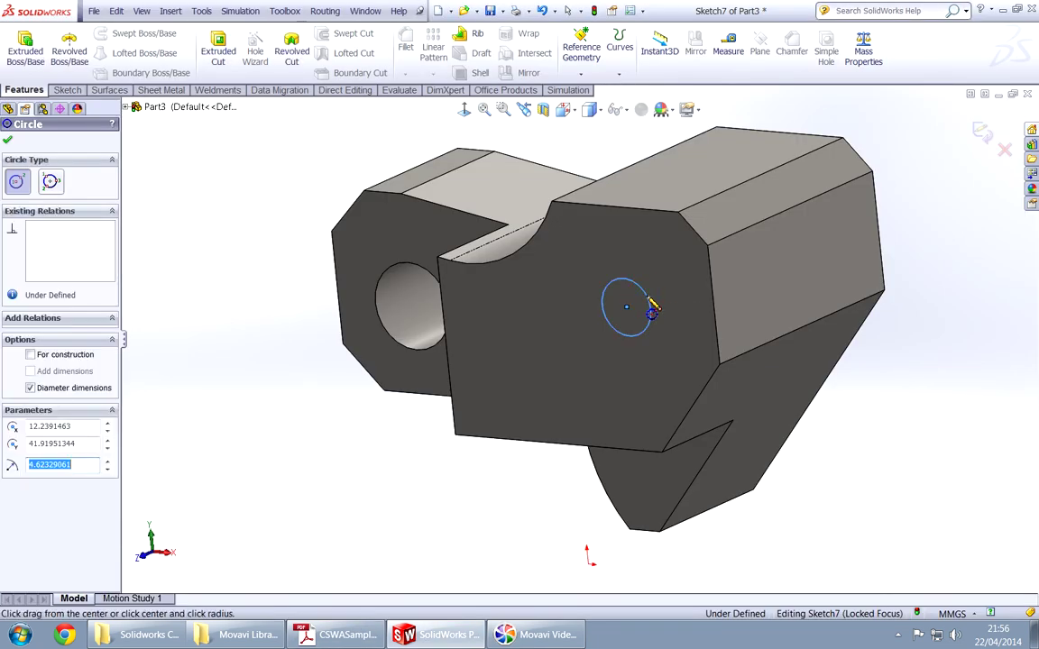
pyautogui.moveTo(365, 512); pyautogui.dragTo(365, 460, button='right')
pyautogui.moveTo(448, 377); pyautogui.dragTo(578, 352, button='middle')
pyautogui.click(750, 277)
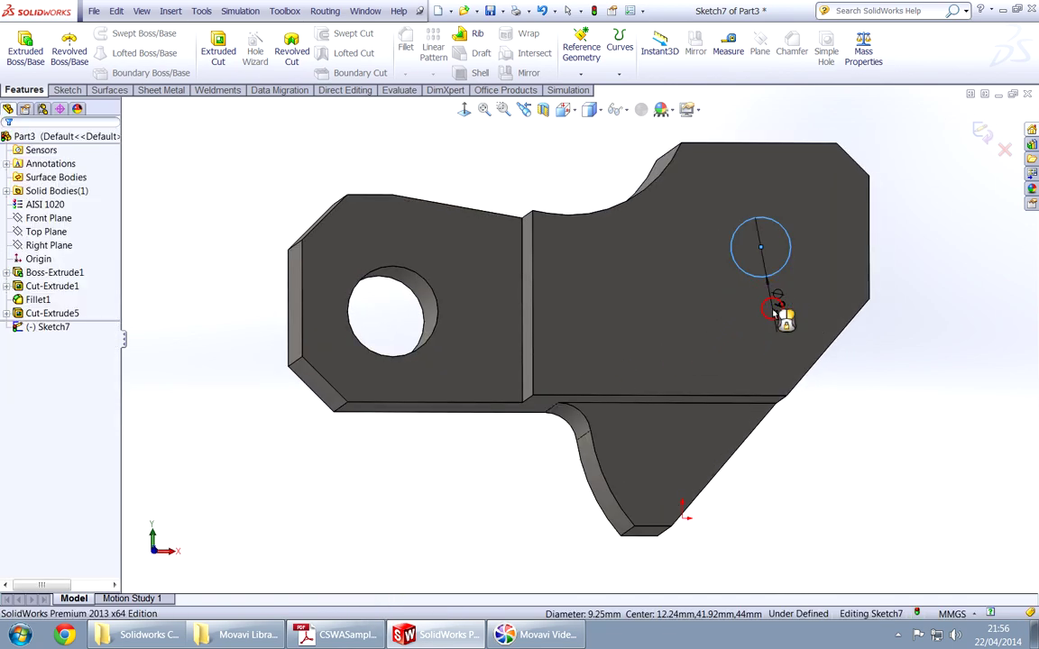
pyautogui.click(774, 311)
pyautogui.write('11')
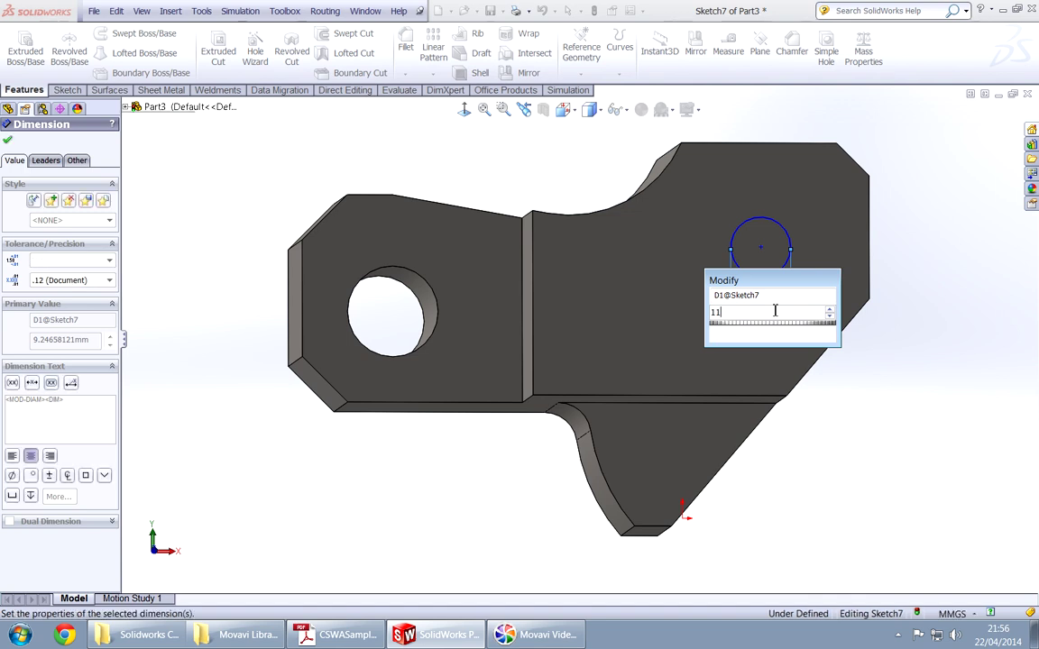
pyautogui.press('Return')
# Locate the circle's centre 14 mm from the right edge and 14 mm from the top edge
pyautogui.moveTo(789, 438)
pyautogui.mouseDown(button='right')
pyautogui.moveTo(782, 384)
pyautogui.moveTo(801, 439)
pyautogui.mouseUp(button='right')
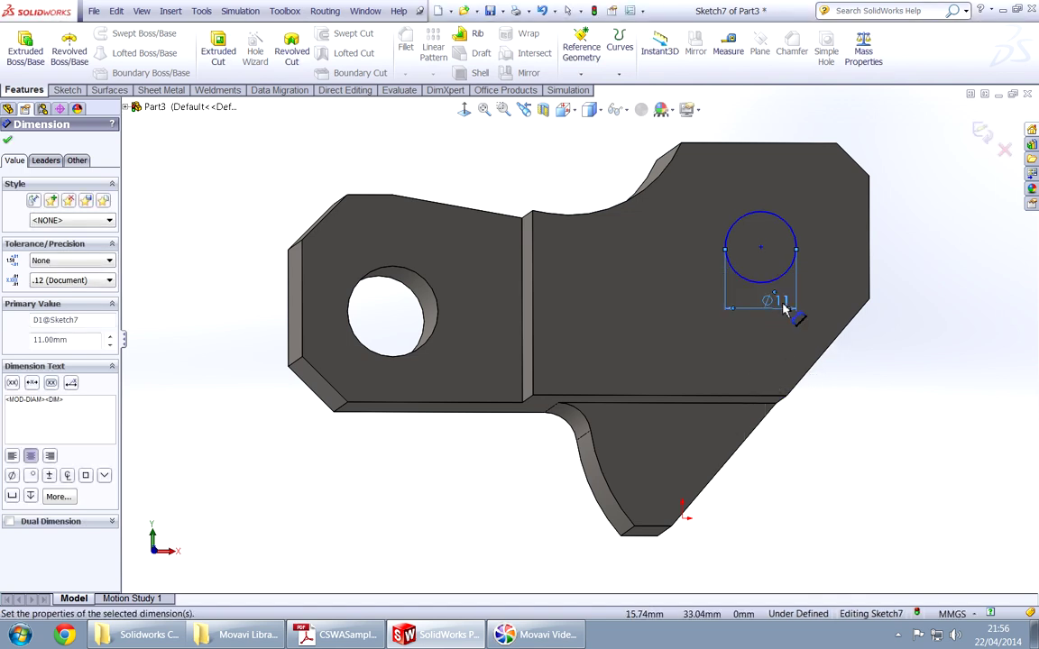
pyautogui.click(762, 252)
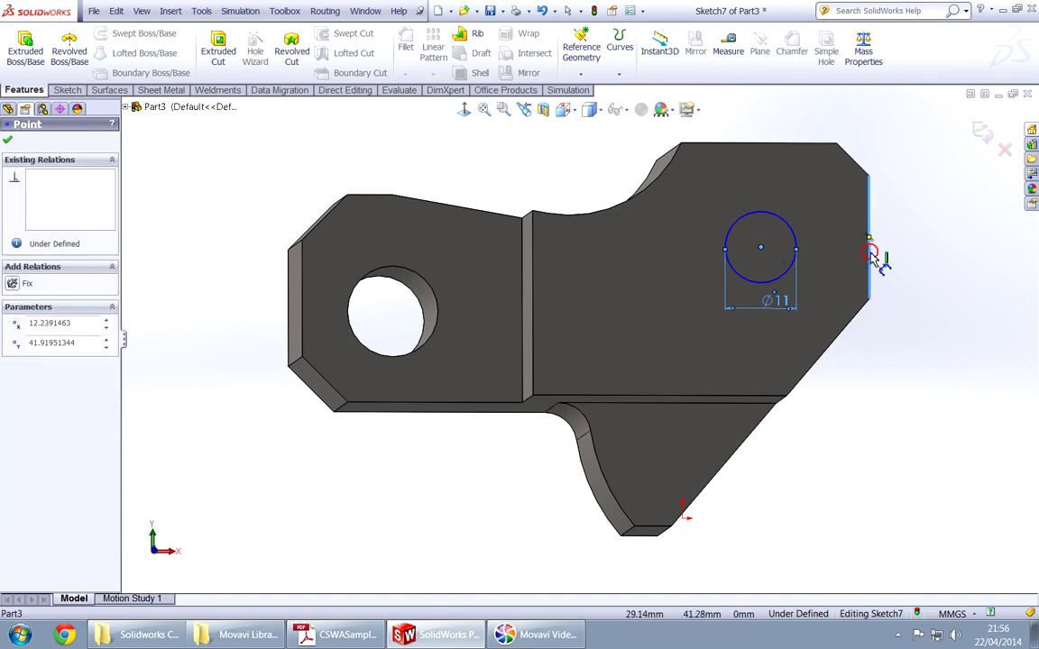
pyautogui.click(870, 260)
pyautogui.click(817, 118)
pyautogui.write('14')
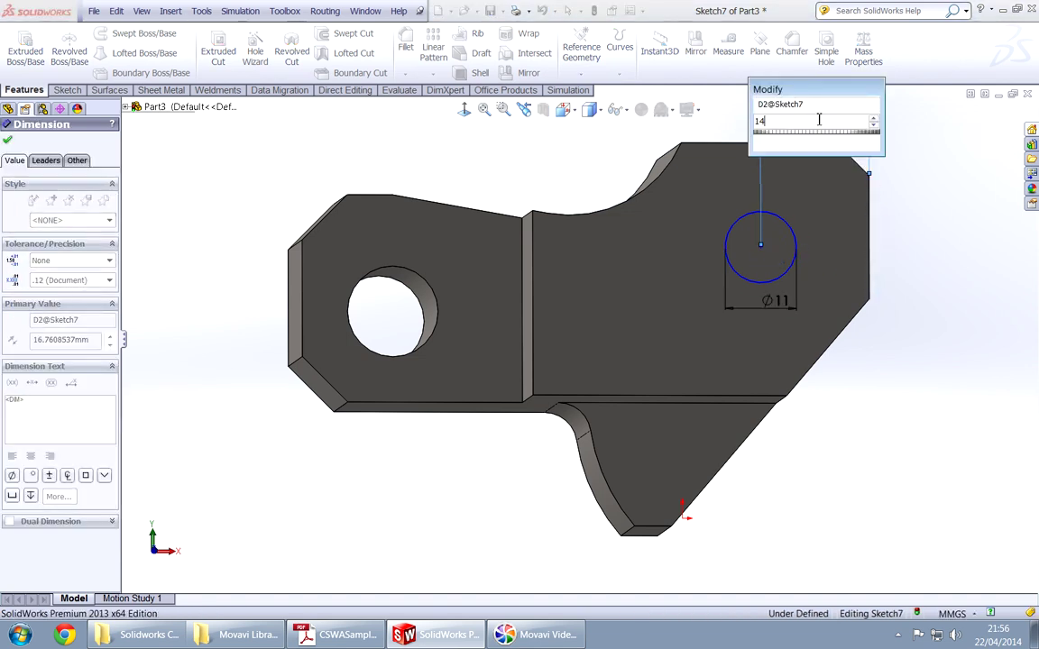
pyautogui.press('Return')
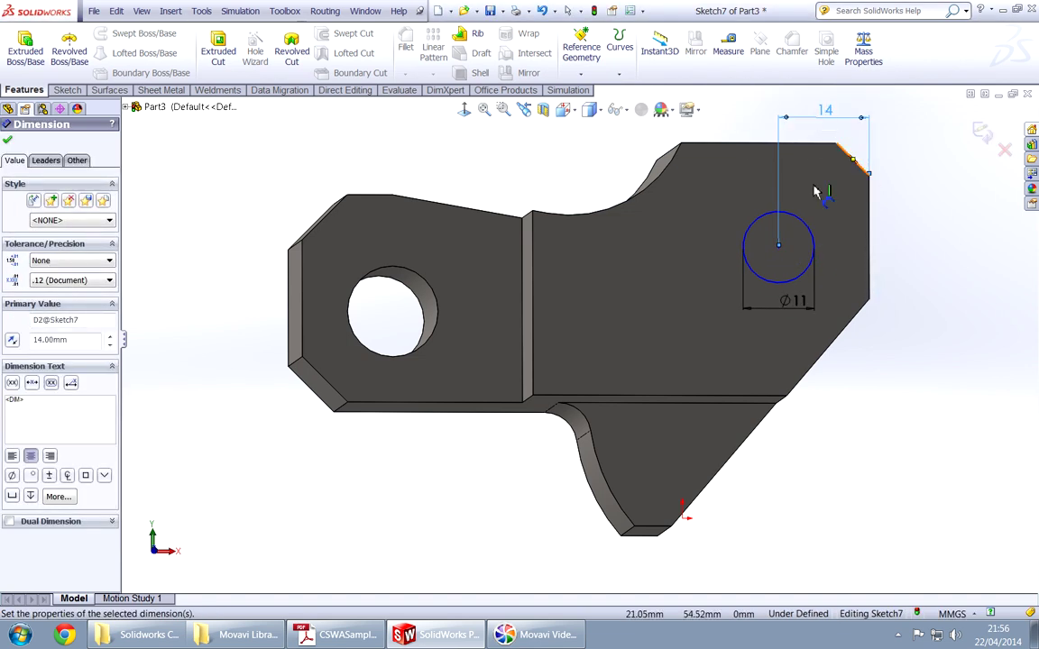
pyautogui.click(779, 248)
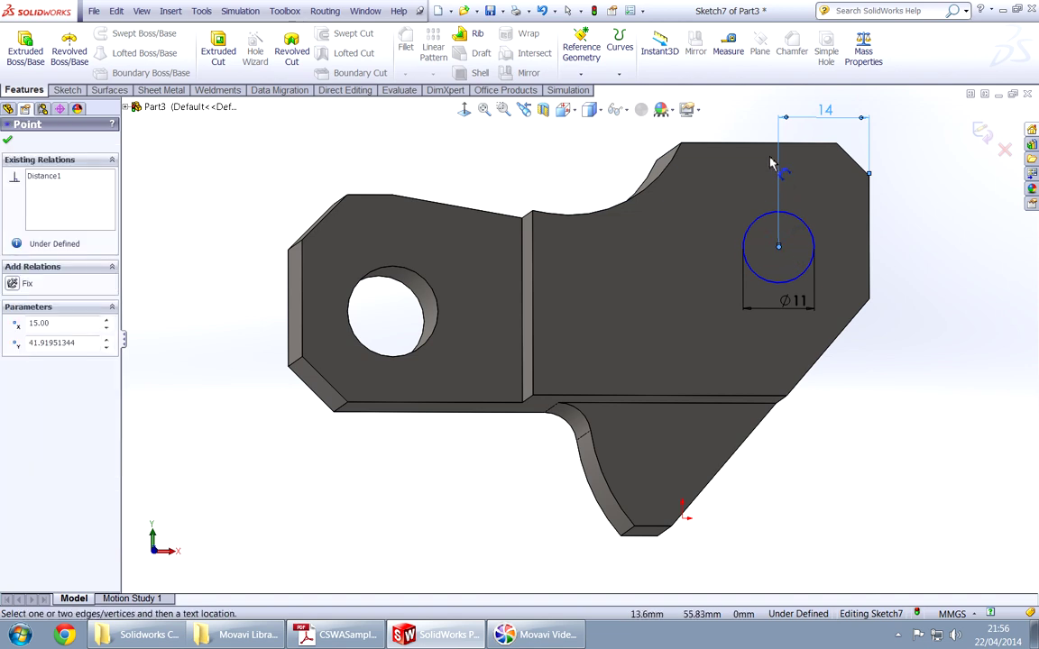
pyautogui.click(771, 147)
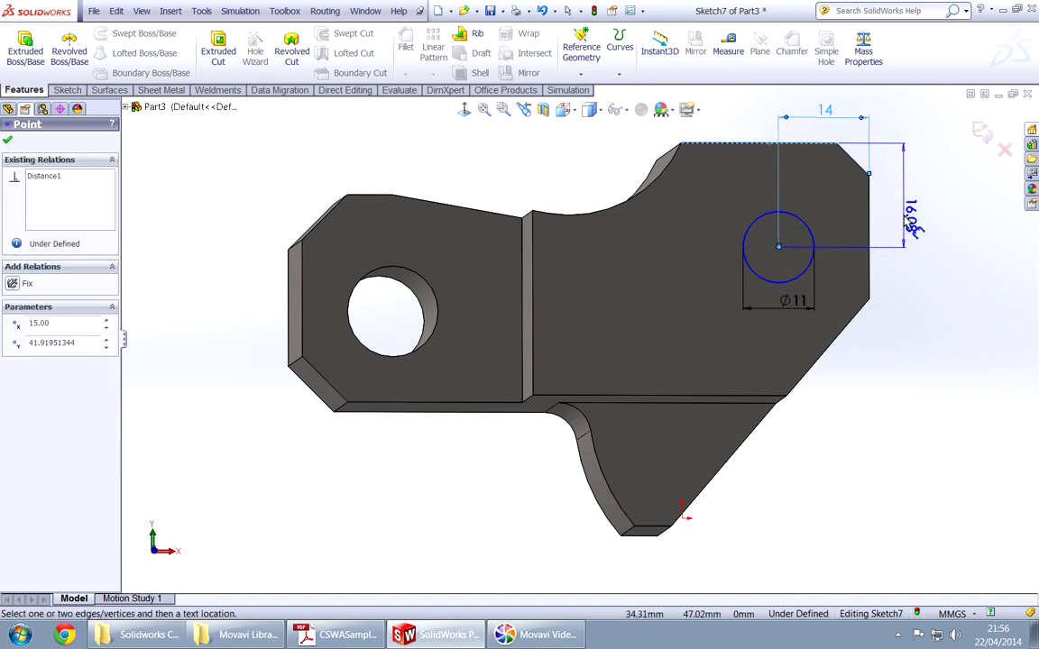
pyautogui.click(905, 218)
pyautogui.write('14')
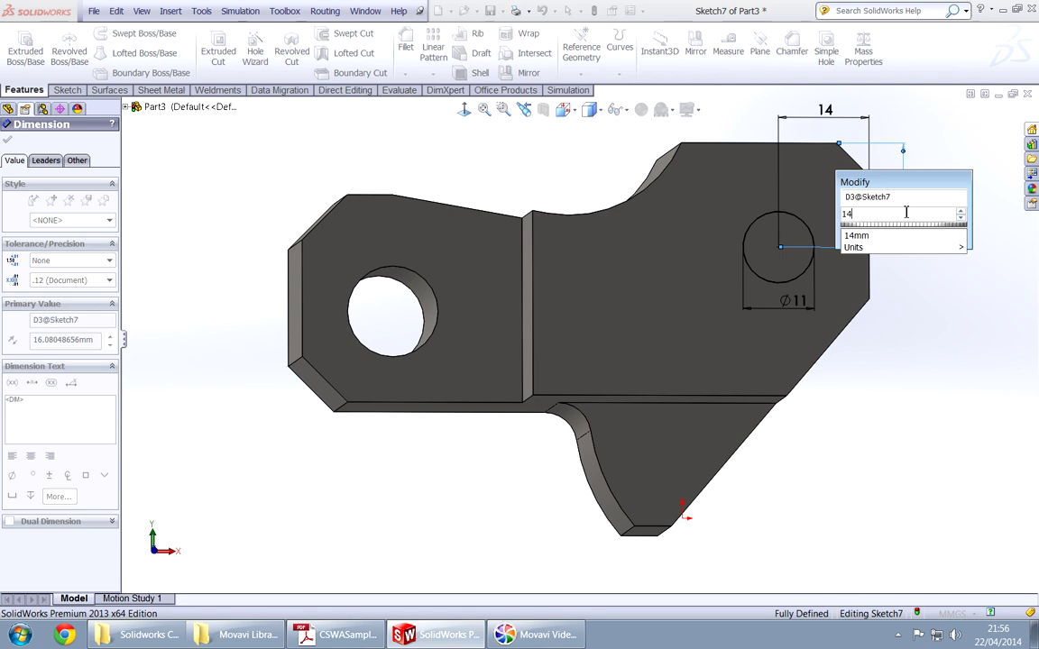
pyautogui.press('Return')
pyautogui.hotkey('alt', 'Tab')
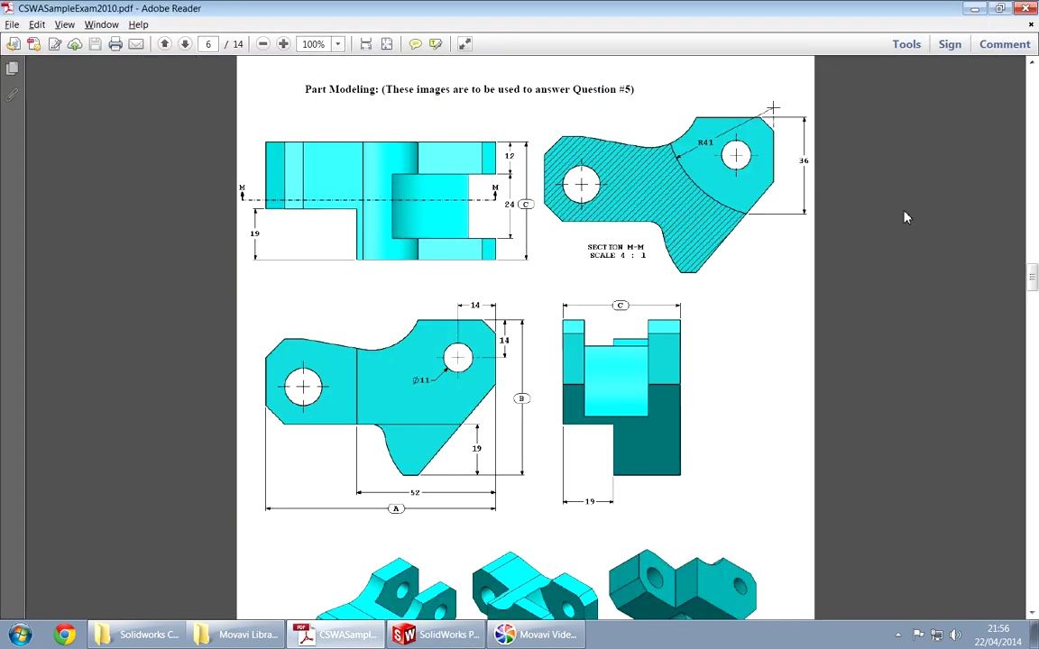
pyautogui.hotkey('alt', 'Tab')
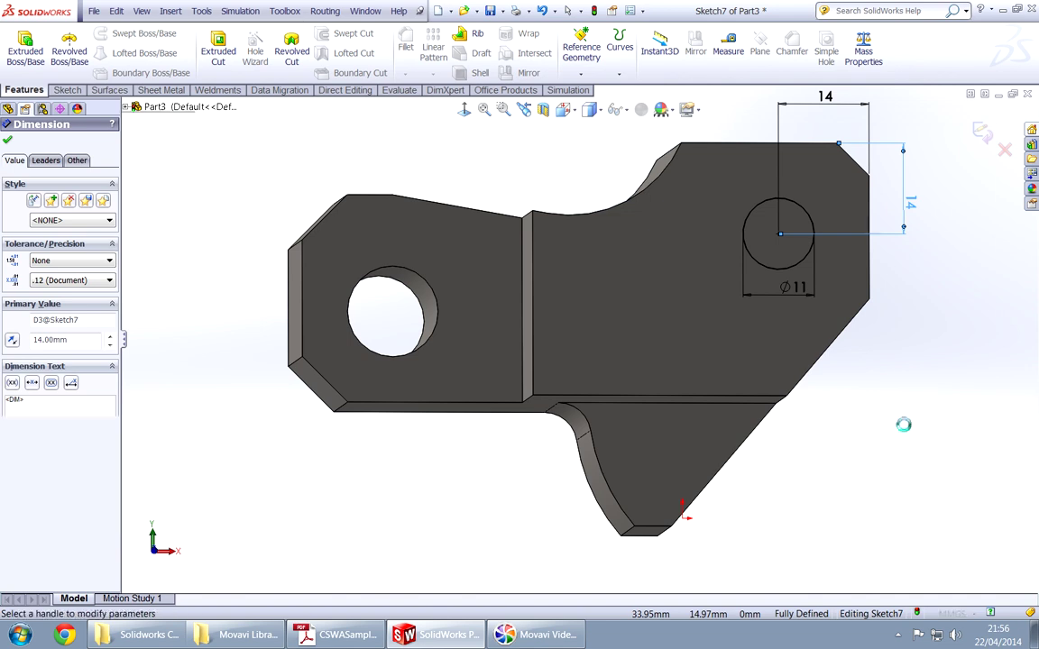
pyautogui.hotkey('ctrl', 'e')
# Cut the Ø11 circle Through All as Cut-Extrude6, boring the hole through the block
pyautogui.rightClick(904, 431)
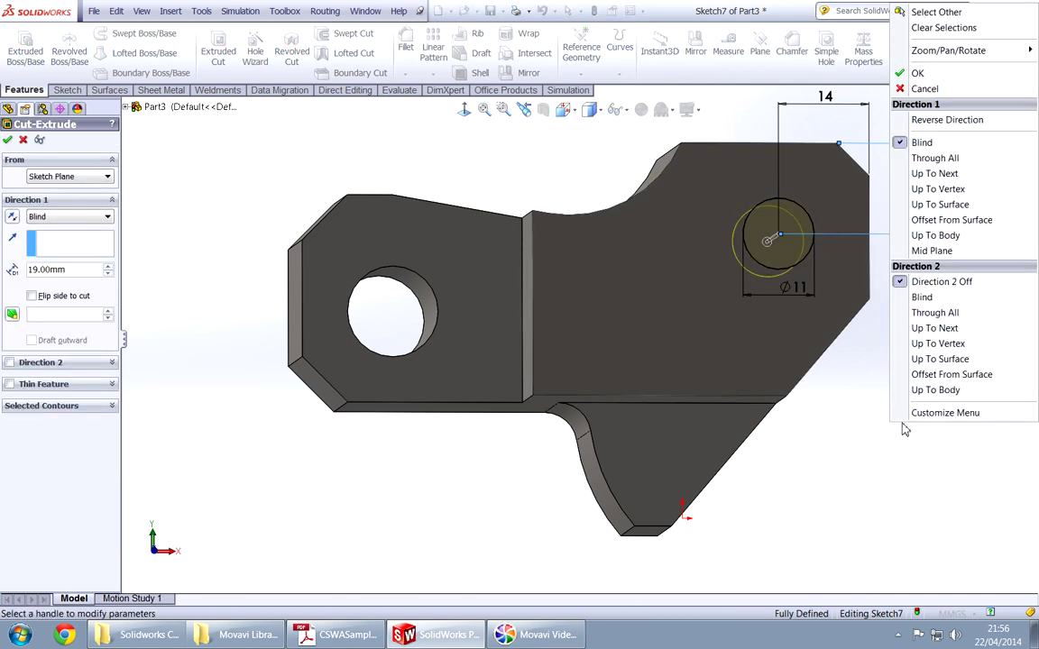
pyautogui.click(935, 159)
pyautogui.rightClick(942, 286)
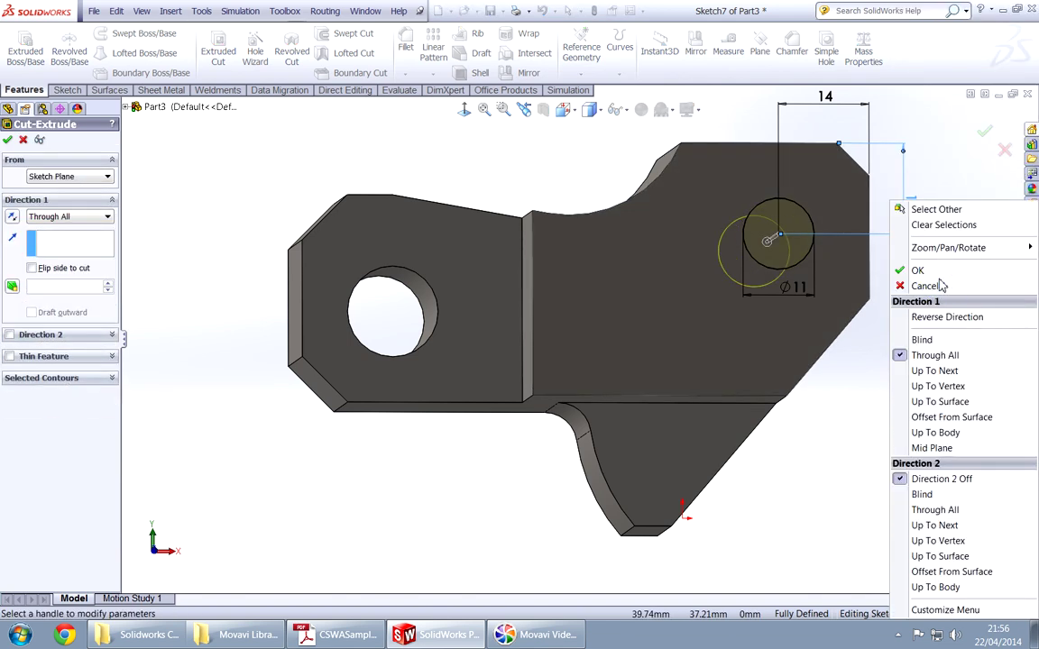
pyautogui.click(935, 361)
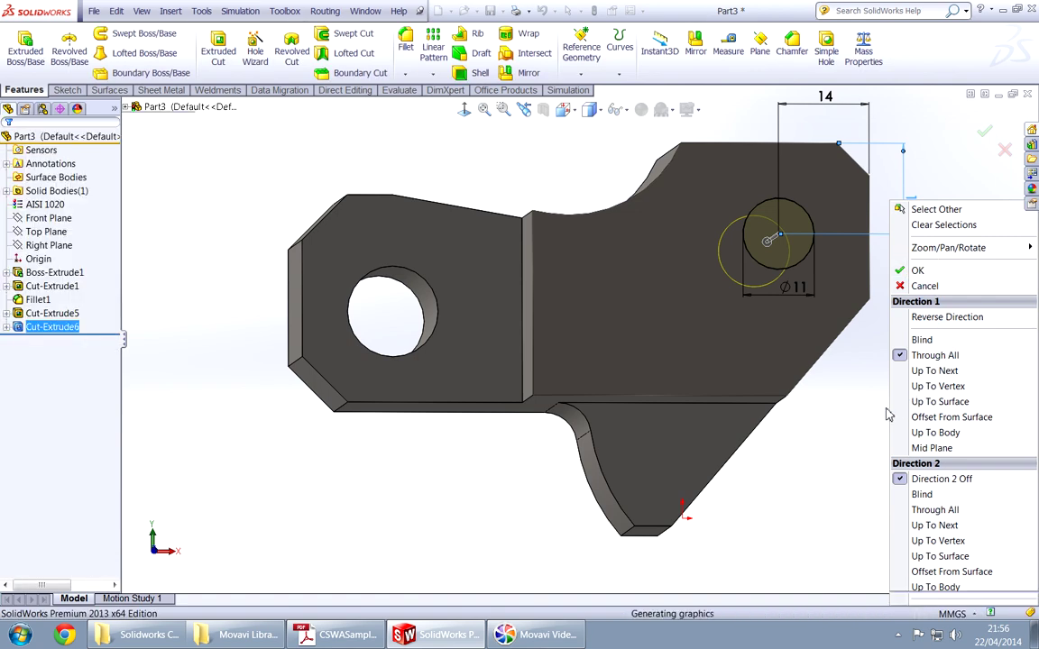
pyautogui.moveTo(902, 405); pyautogui.dragTo(757, 559, button='middle')
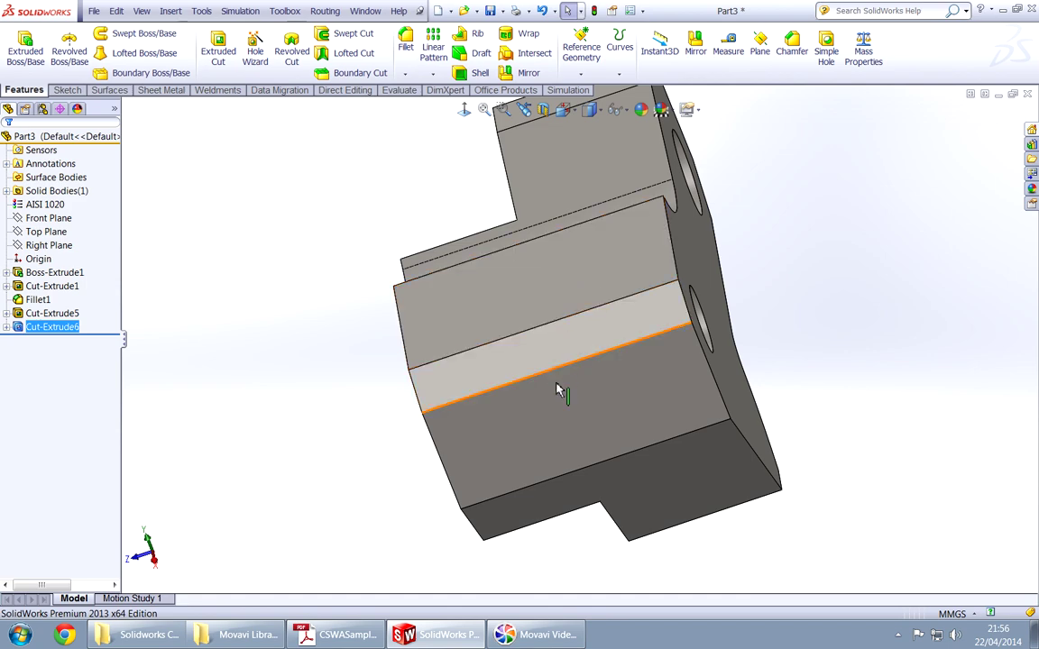
pyautogui.hotkey('ctrl', '7')
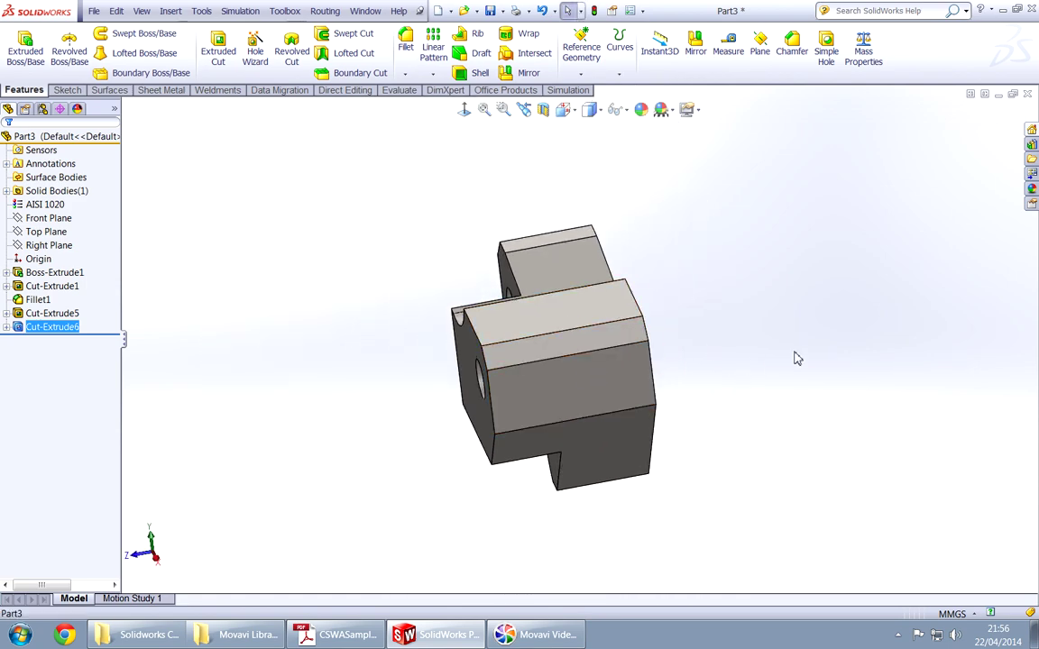
pyautogui.moveTo(835, 358); pyautogui.dragTo(757, 289, button='middle')
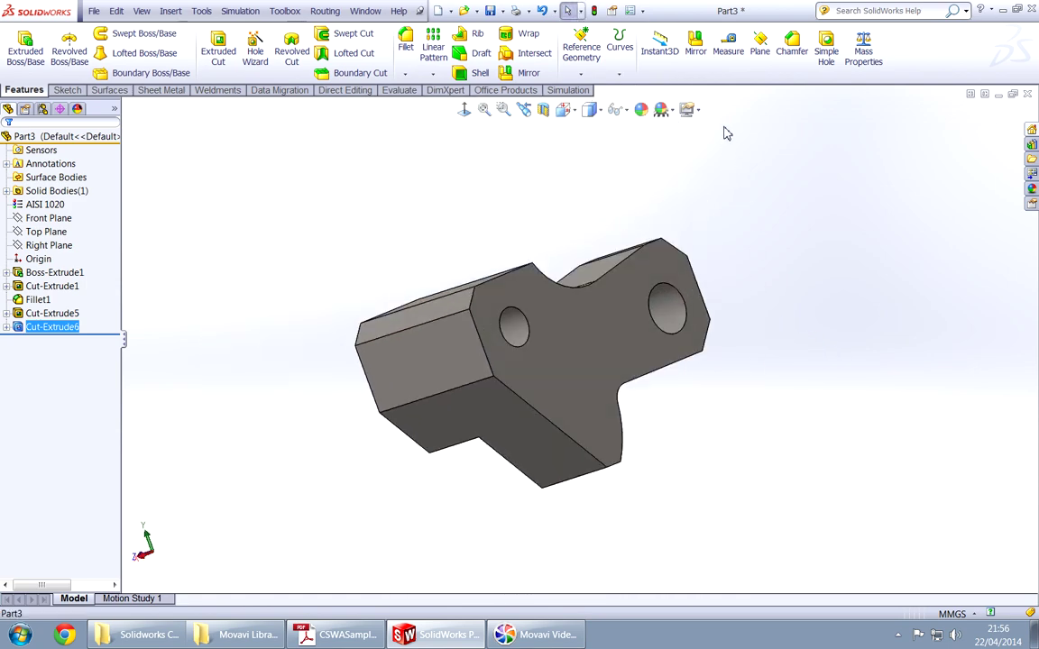
# Create Plane2 offset 12 mm inward from the large side face and start Sketch8 on it
pyautogui.click(759, 47)
pyautogui.click(566, 361)
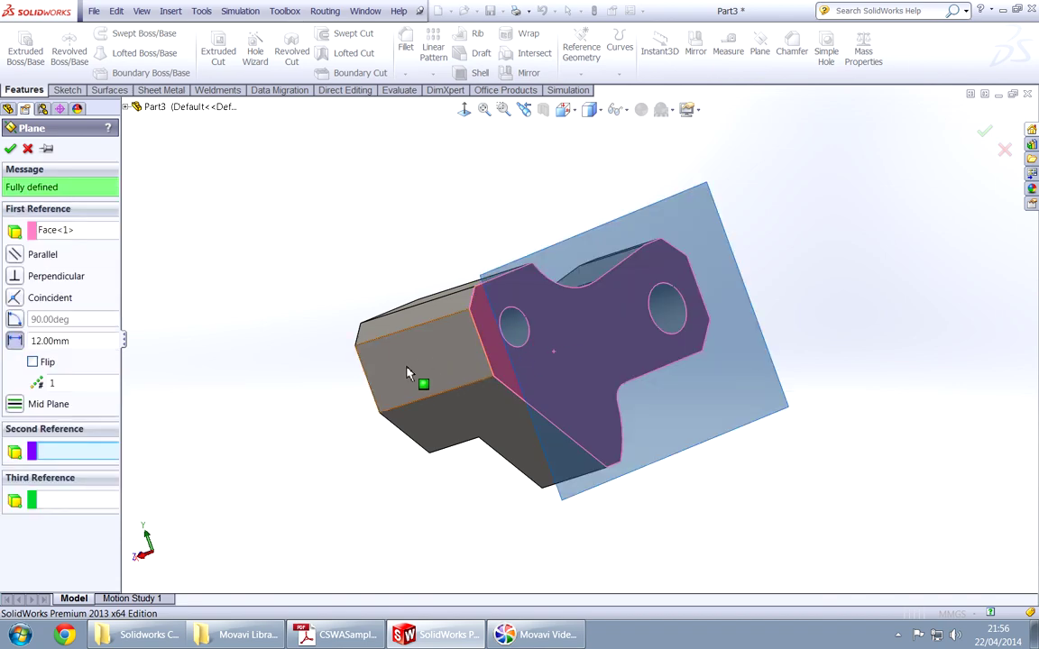
pyautogui.moveTo(422, 382); pyautogui.dragTo(469, 424, button='middle')
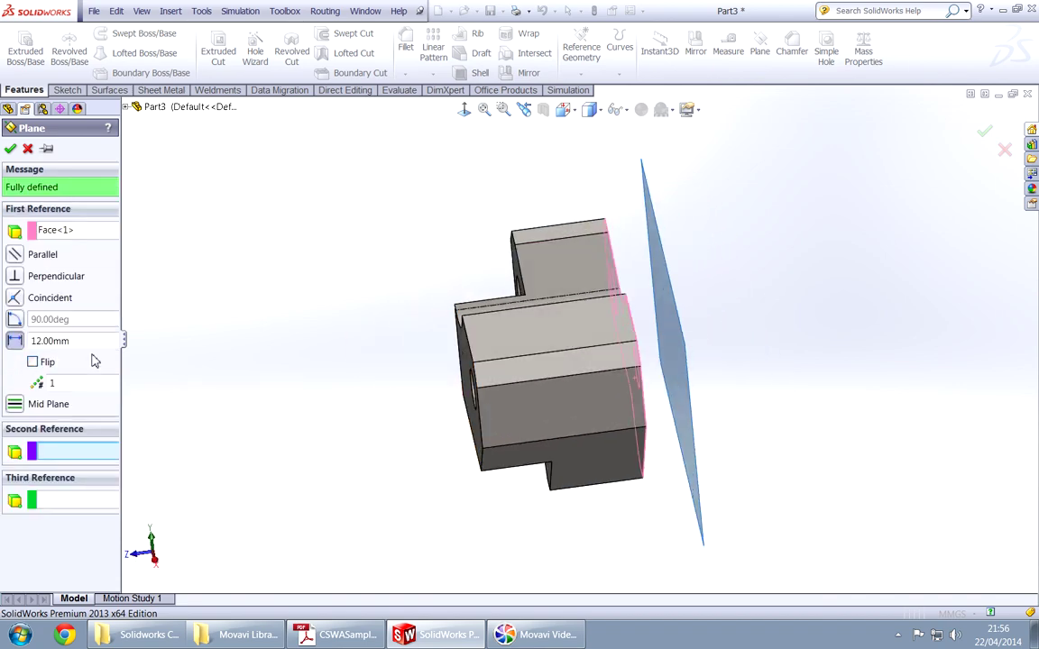
pyautogui.hotkey('alt', 'Tab')
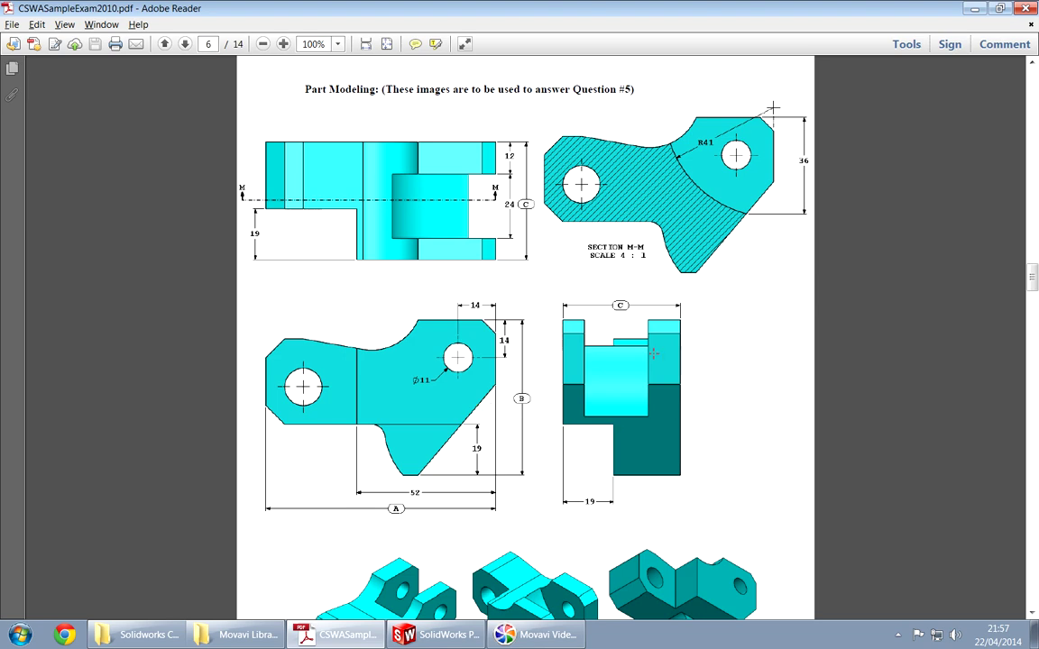
pyautogui.scroll(-4, 596, 446)
pyautogui.scroll(6, 596, 446)
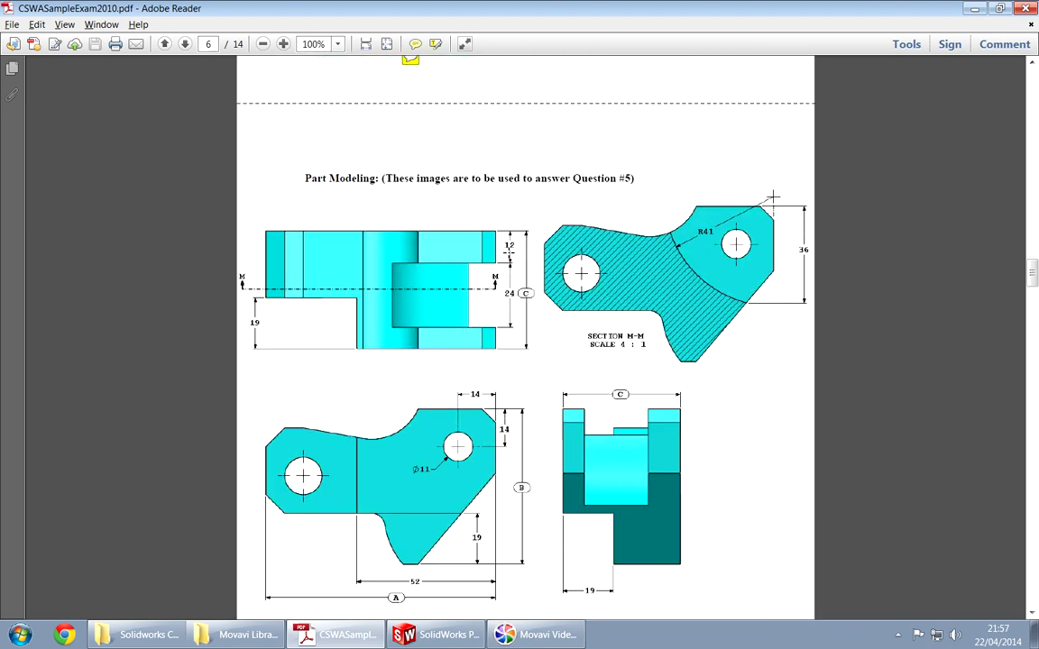
pyautogui.hotkey('alt', 'Tab')
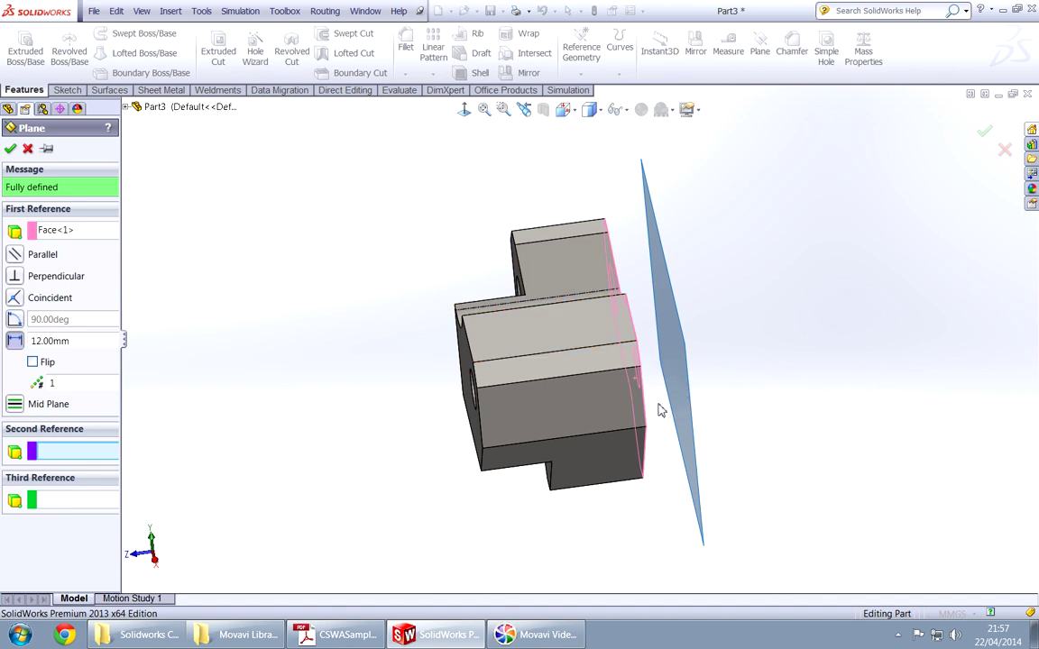
pyautogui.moveTo(658, 410); pyautogui.dragTo(657, 410, button='middle')
pyautogui.click(32, 362)
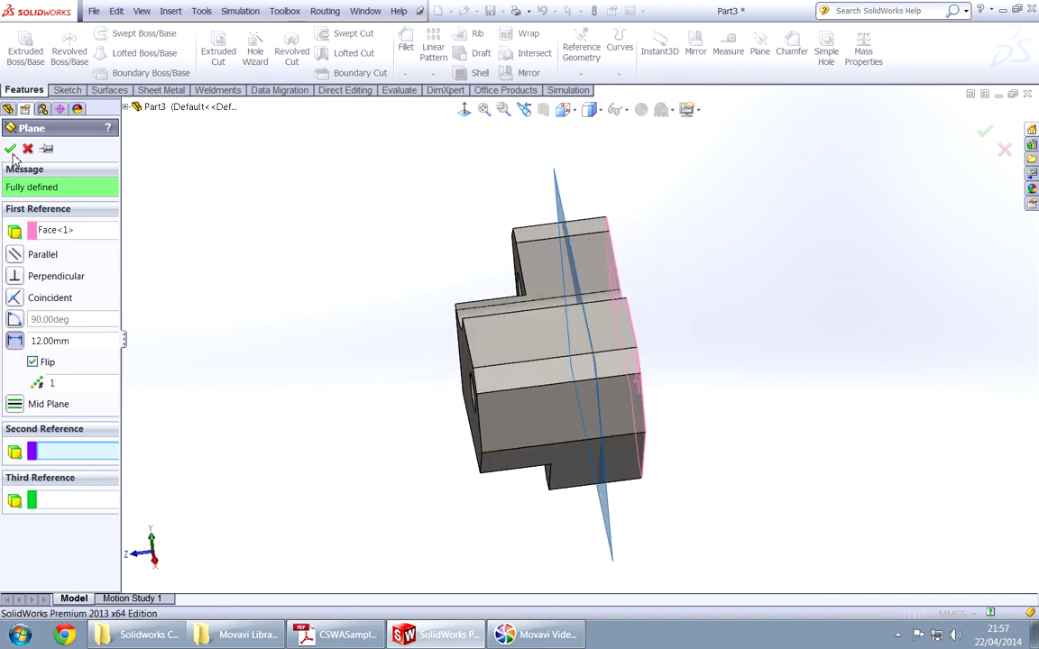
pyautogui.click(10, 149)
pyautogui.click(15, 344)
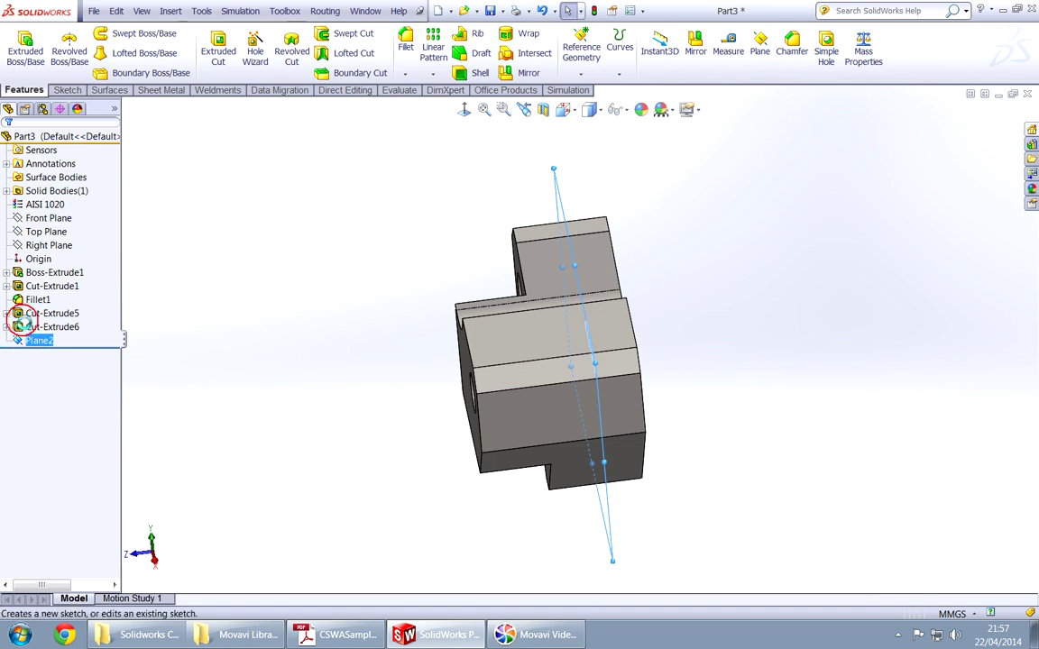
pyautogui.click(22, 325)
# Draw a centerpoint arc from the block's upper curved edge to the lower-right slanted edge
pyautogui.click(461, 110)
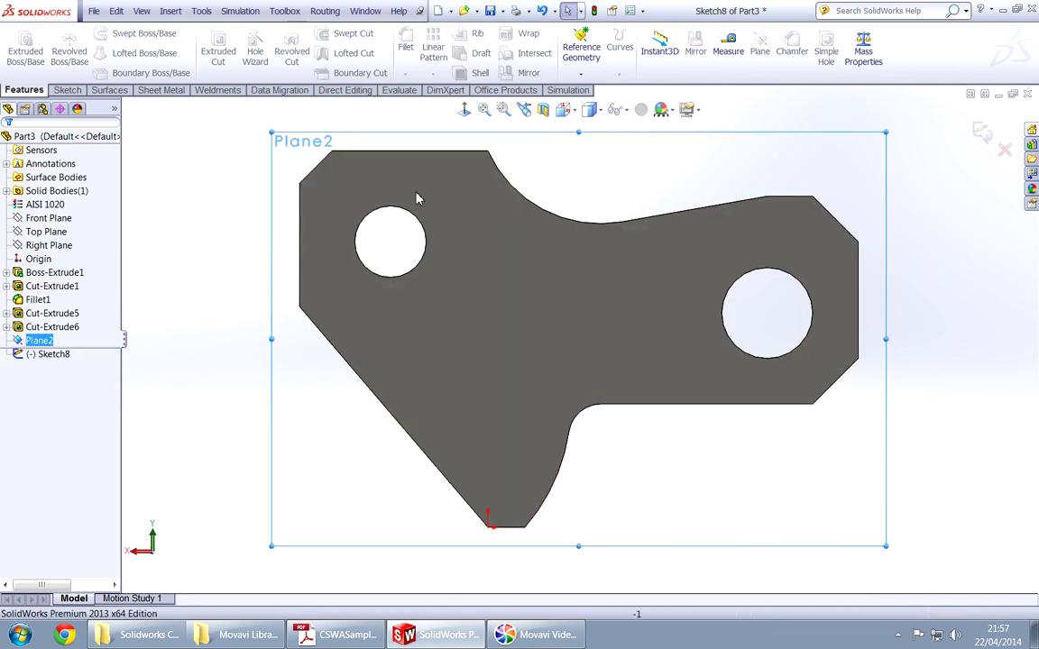
pyautogui.click(463, 109)
pyautogui.hotkey('alt', 'Tab')
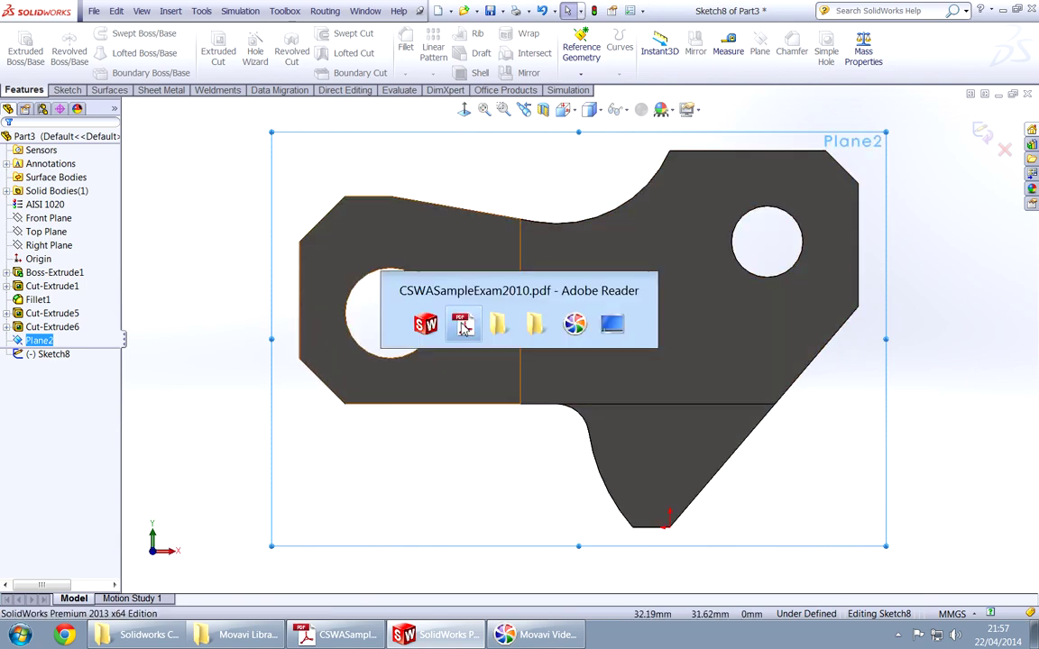
pyautogui.hotkey('alt', 'Tab')
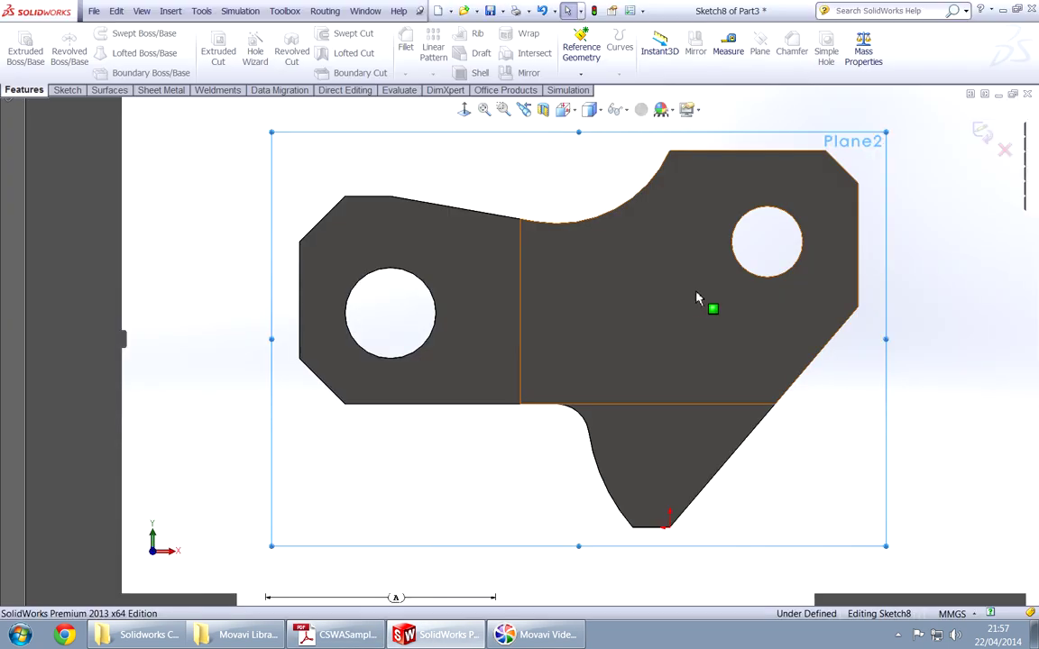
pyautogui.rightClick(974, 272)
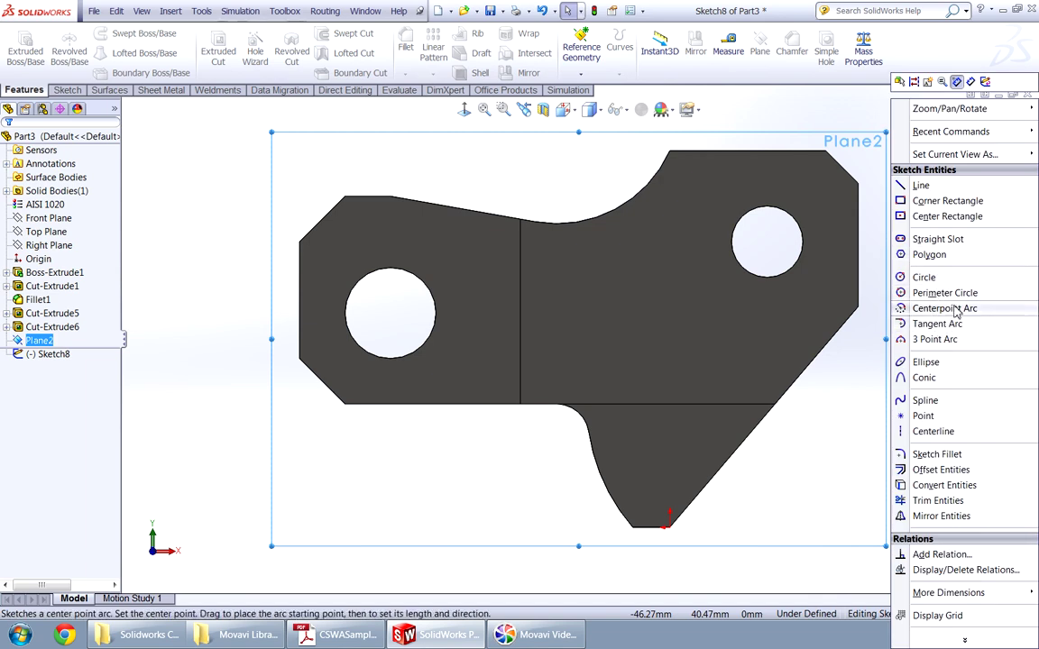
pyautogui.click(902, 308)
pyautogui.scroll(3, 863, 290)
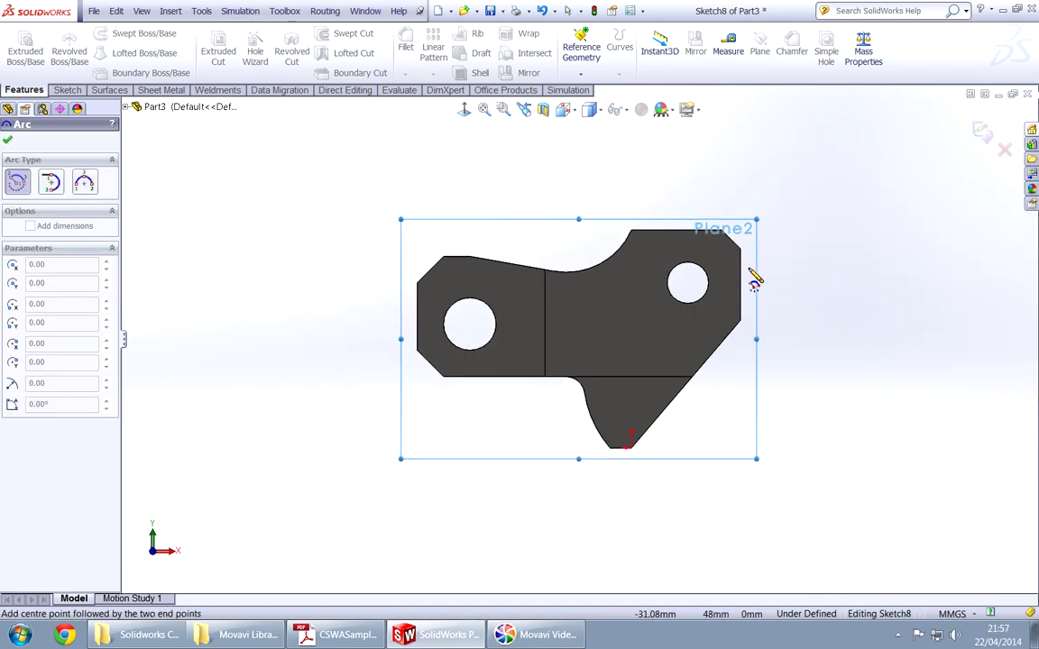
pyautogui.click(741, 195)
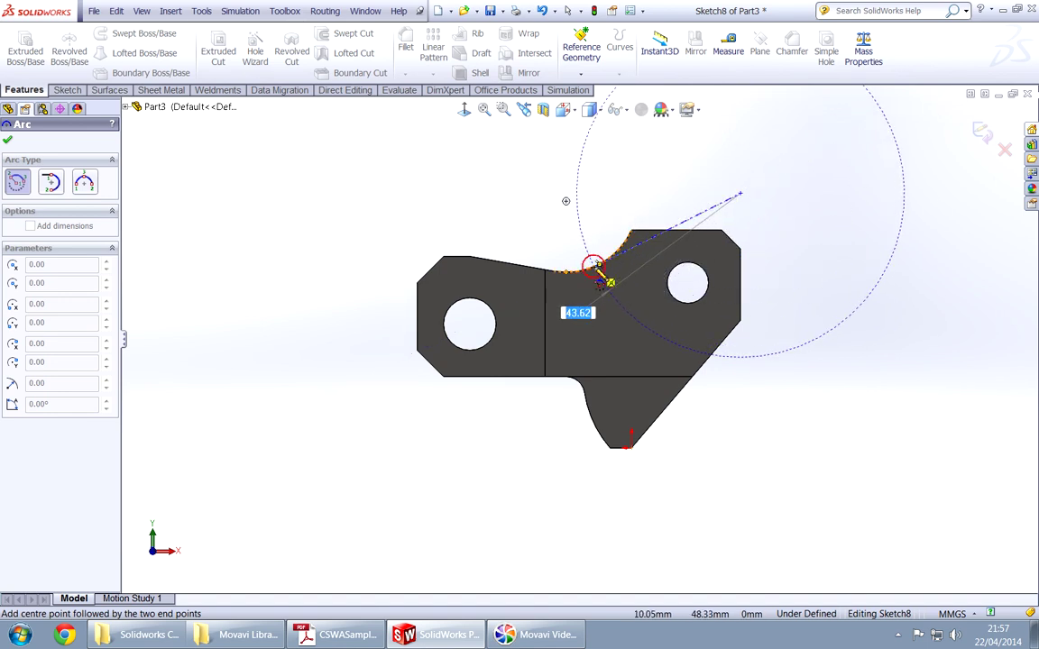
pyautogui.click(599, 265)
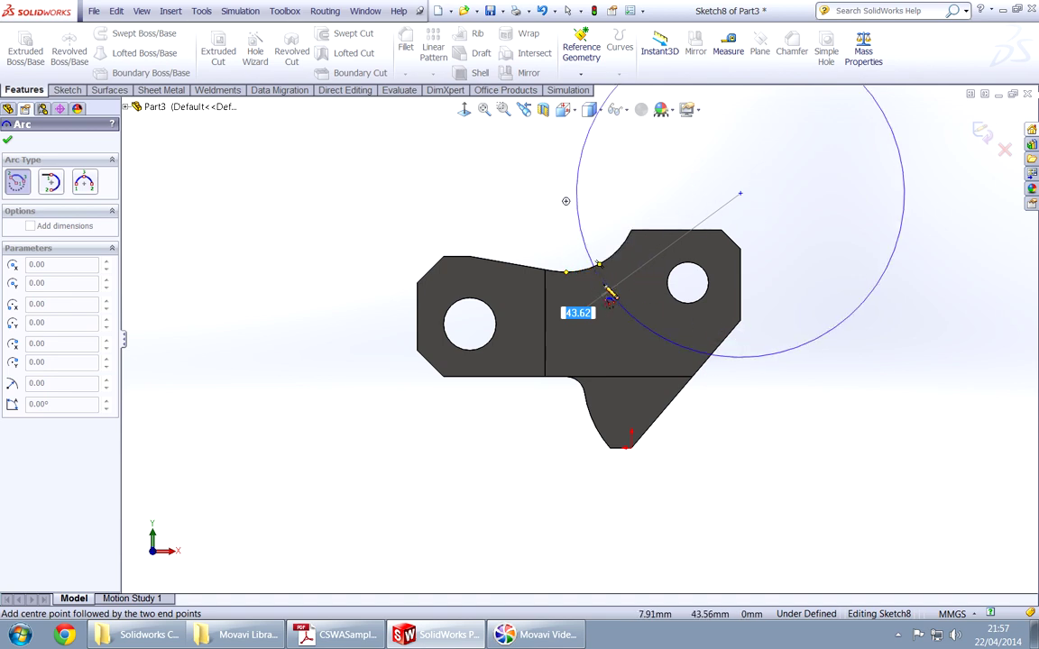
pyautogui.click(712, 354)
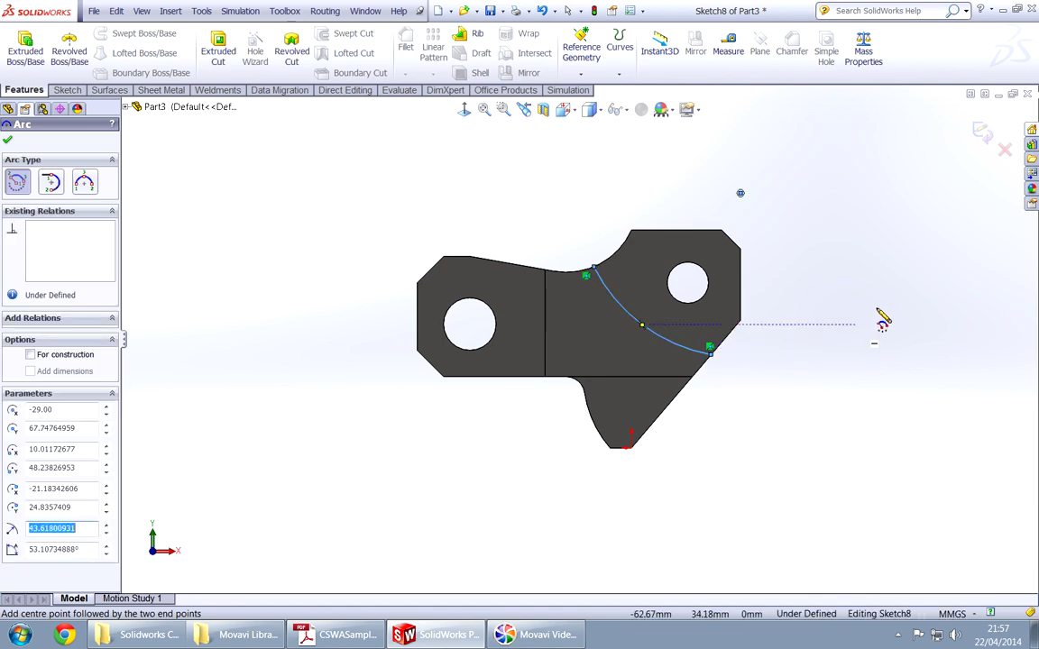
# Dimension the arc's radius to 41 mm
pyautogui.moveTo(824, 337); pyautogui.dragTo(825, 297, button='right')
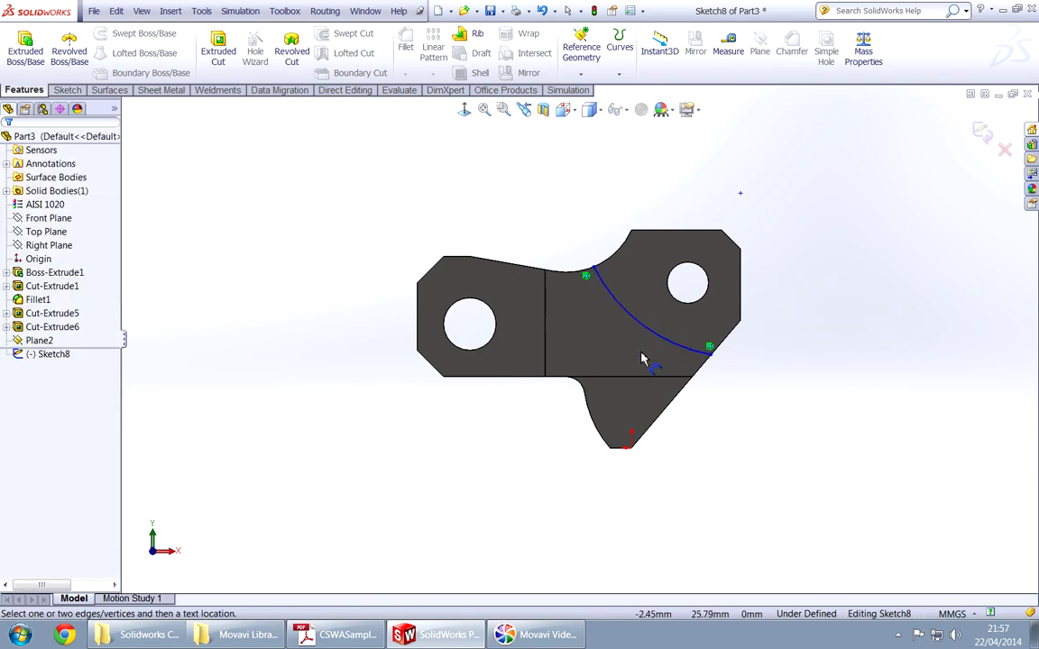
pyautogui.hotkey('alt', 'Tab')
pyautogui.hotkey('alt', 'Tab')
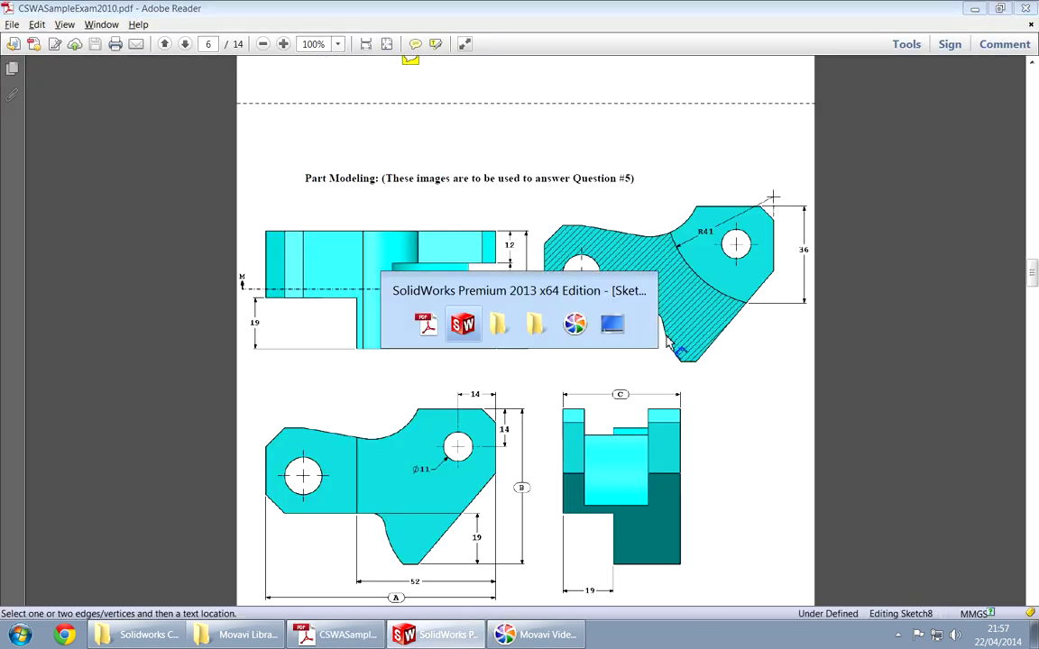
pyautogui.click(672, 341)
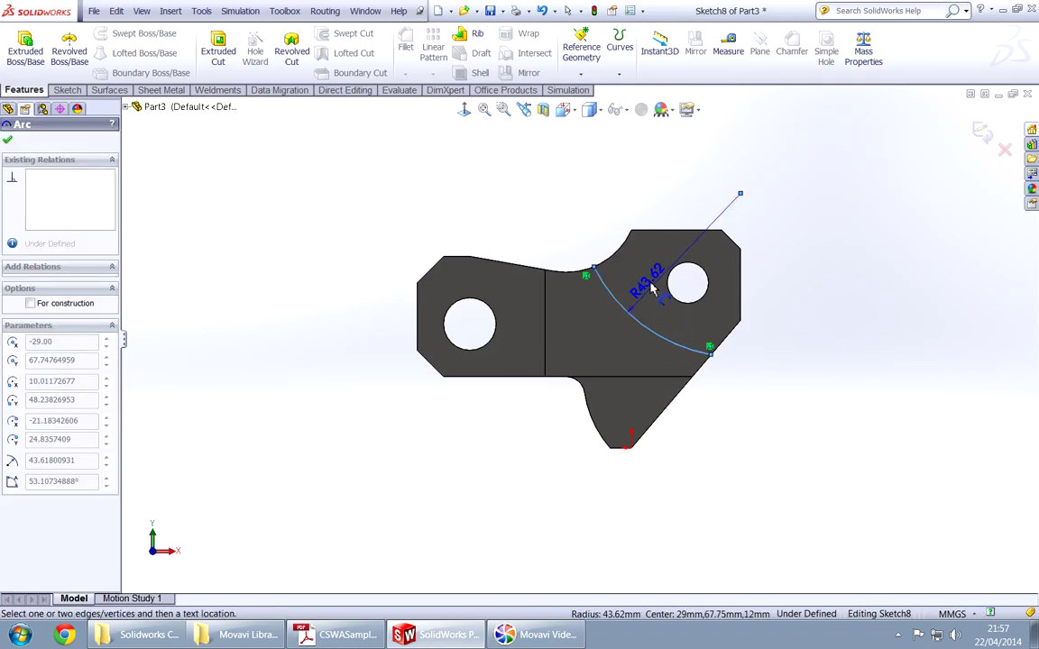
pyautogui.click(654, 282)
pyautogui.write('41')
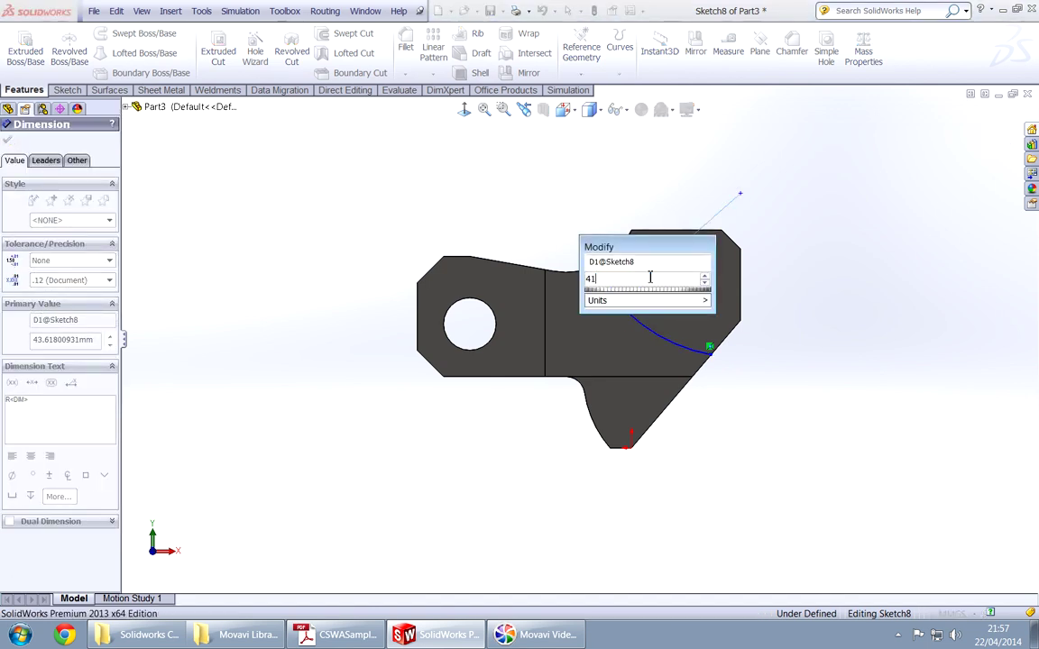
pyautogui.press('Return')
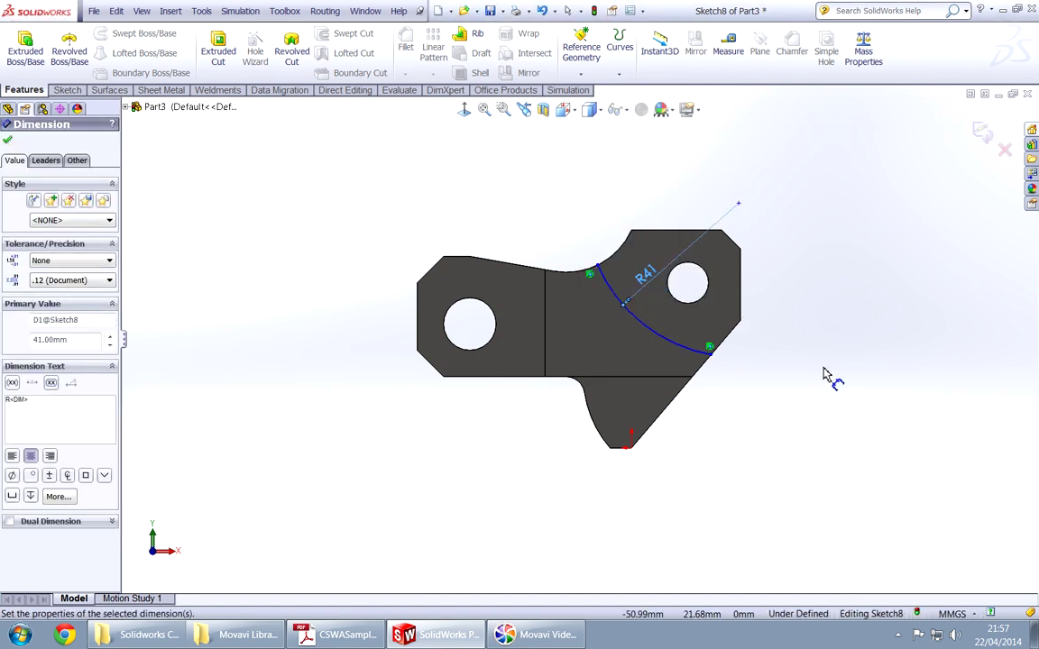
pyautogui.press('Escape')
pyautogui.click(743, 296)
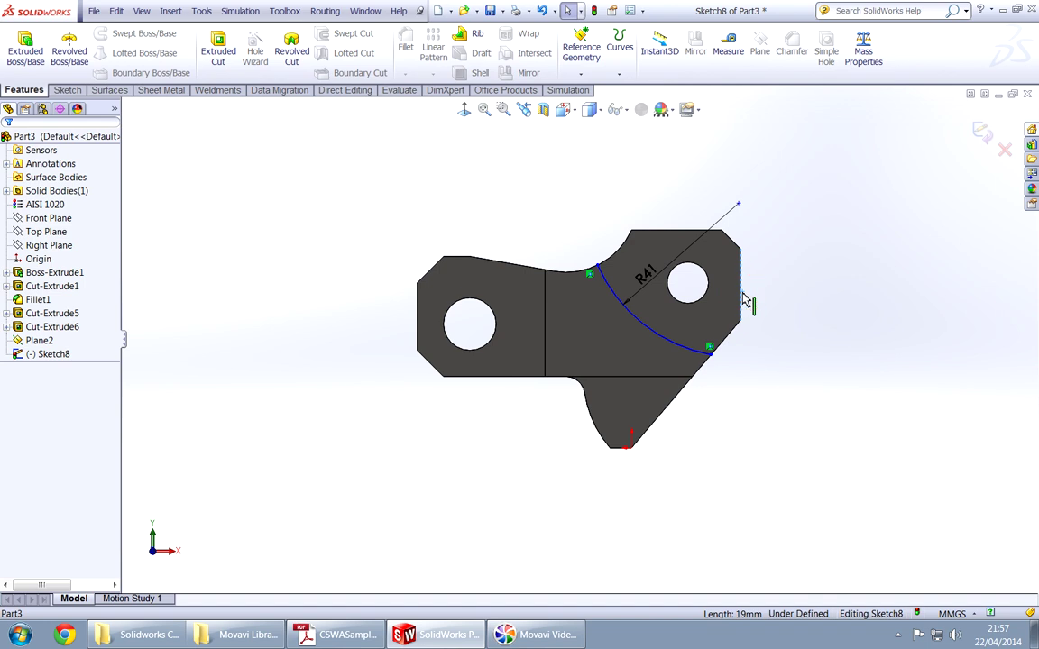
# Convert the right edge, both chamfer edges, top edge and upper curved edge into sketch entities
pyautogui.moveTo(893, 378); pyautogui.dragTo(839, 335, button='right')
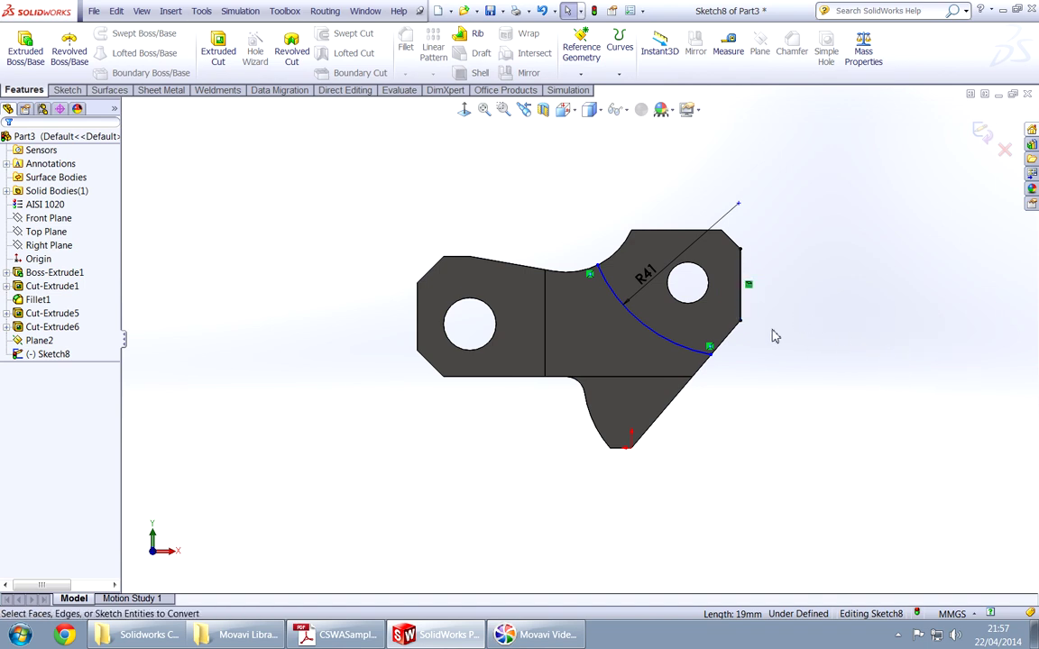
pyautogui.moveTo(876, 405); pyautogui.dragTo(839, 365, button='right')
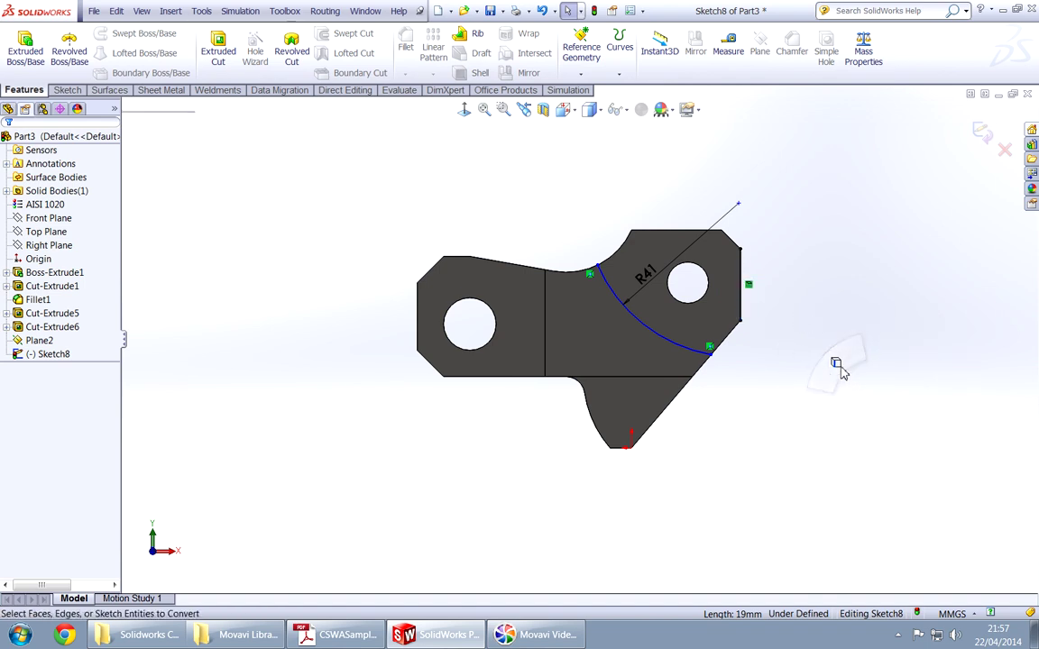
pyautogui.click(737, 340)
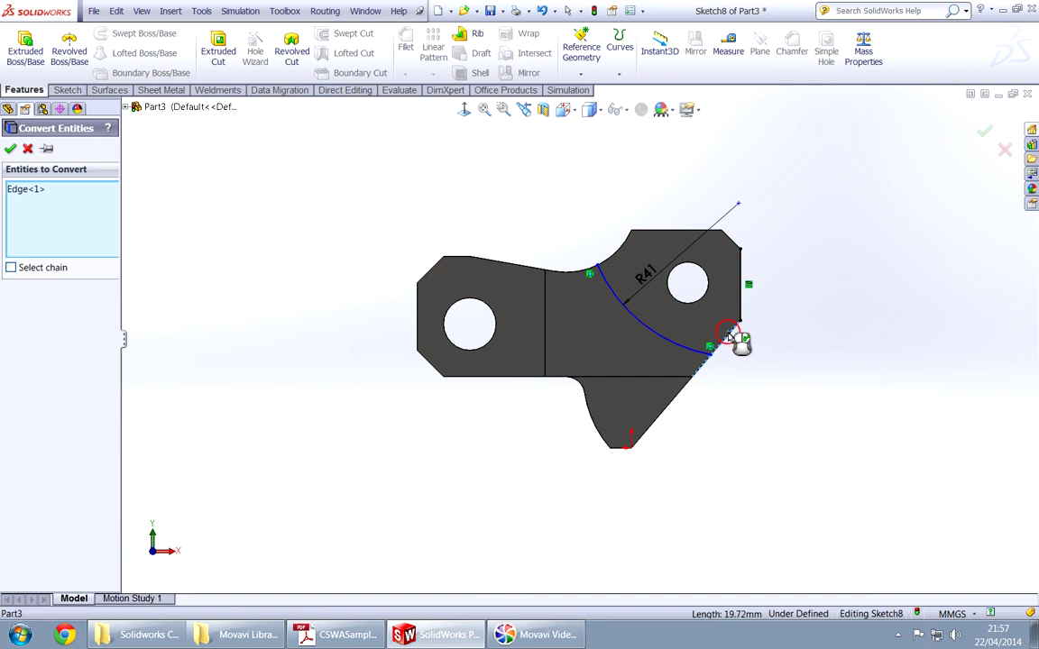
pyautogui.click(734, 248)
pyautogui.click(673, 232)
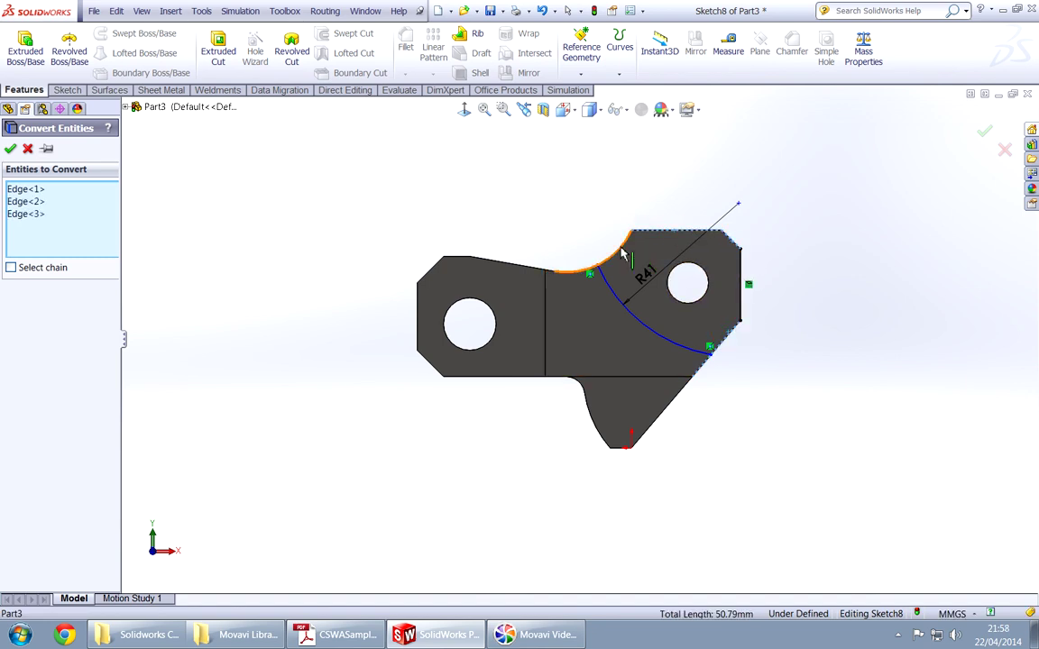
pyautogui.click(623, 255)
pyautogui.press('Return')
# Trim the converted edges against the R41 arc and adjust a line's upper endpoint
pyautogui.moveTo(780, 382); pyautogui.dragTo(738, 418, button='right')
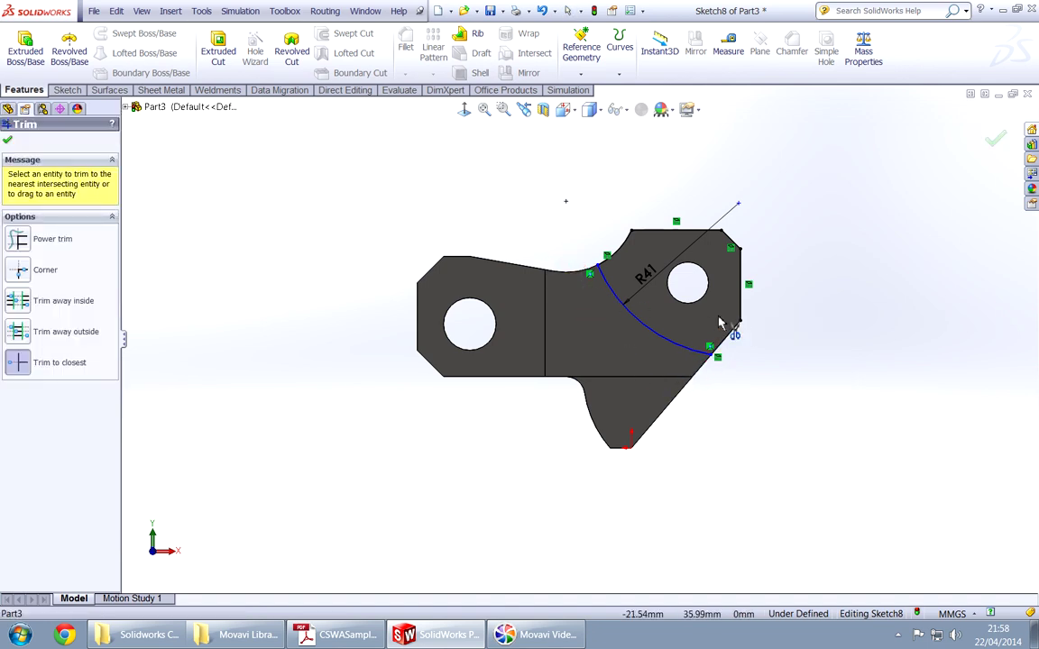
pyautogui.scroll(-3, 735, 297)
pyautogui.scroll(2, 733, 379)
pyautogui.rightClick(731, 340)
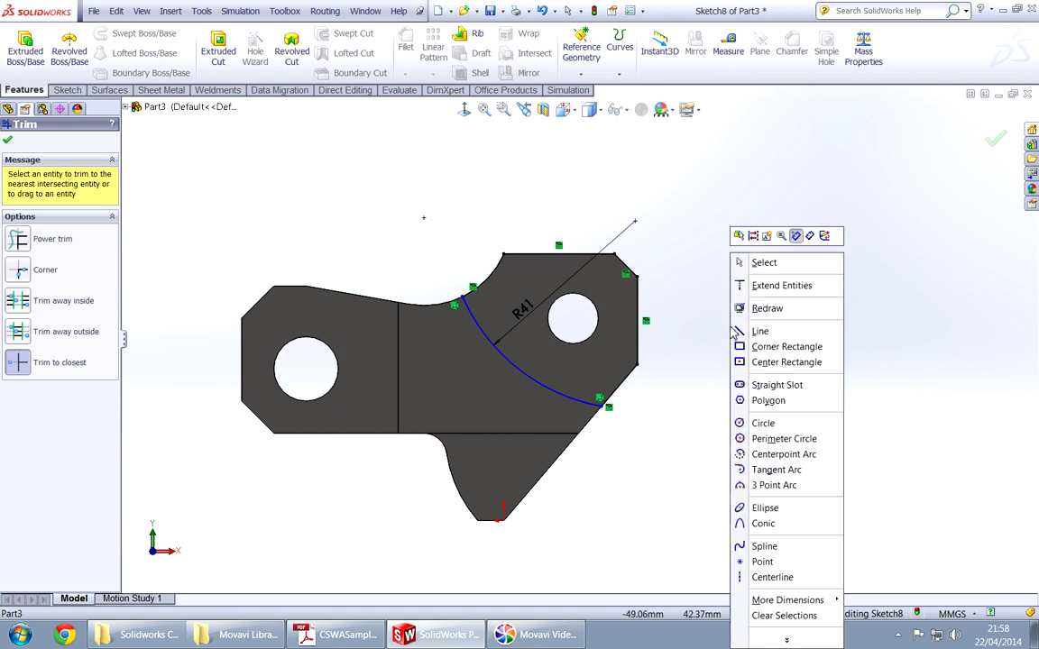
pyautogui.click(745, 261)
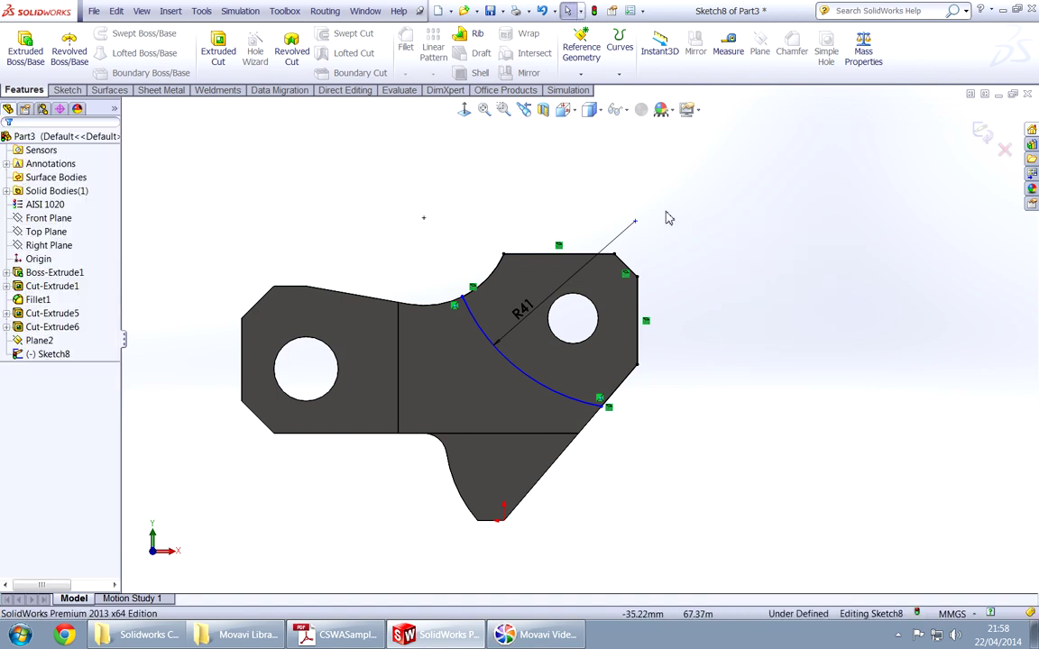
pyautogui.click(636, 222)
pyautogui.keyDown('ctrl'); pyautogui.click(639, 298); pyautogui.keyUp('ctrl')
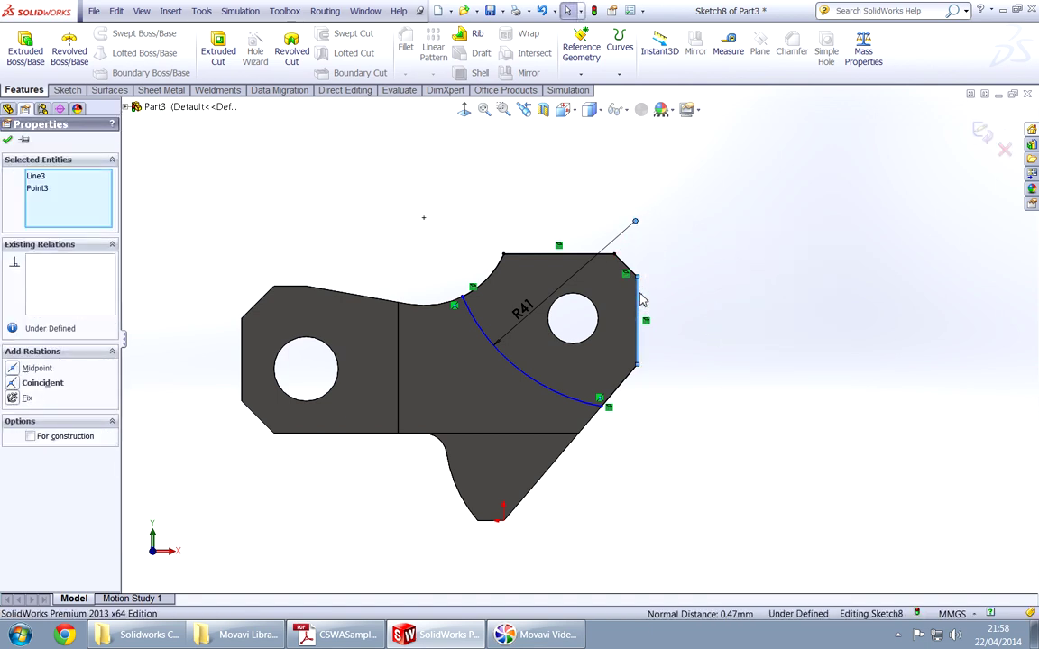
pyautogui.click(707, 317)
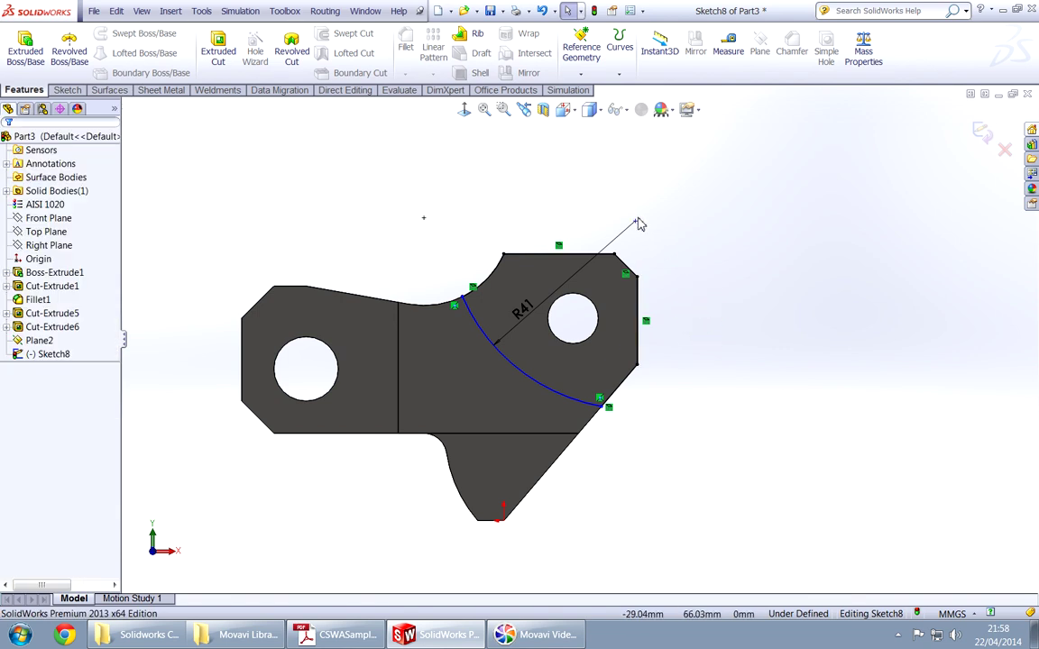
pyautogui.moveTo(634, 220)
pyautogui.mouseDown()
pyautogui.moveTo(651, 223)
pyautogui.moveTo(641, 224)
pyautogui.mouseUp()
# Draw a vertical construction centerline above the upper-right corner and tie the arc centre to it
pyautogui.press('c')
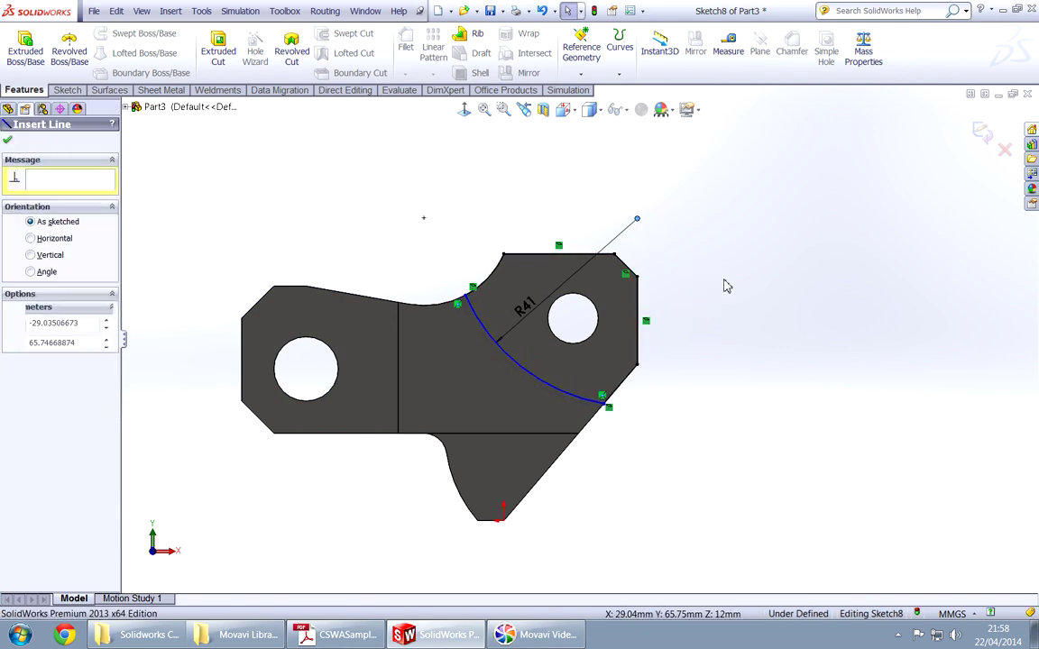
pyautogui.click(638, 276)
pyautogui.doubleClick(637, 220)
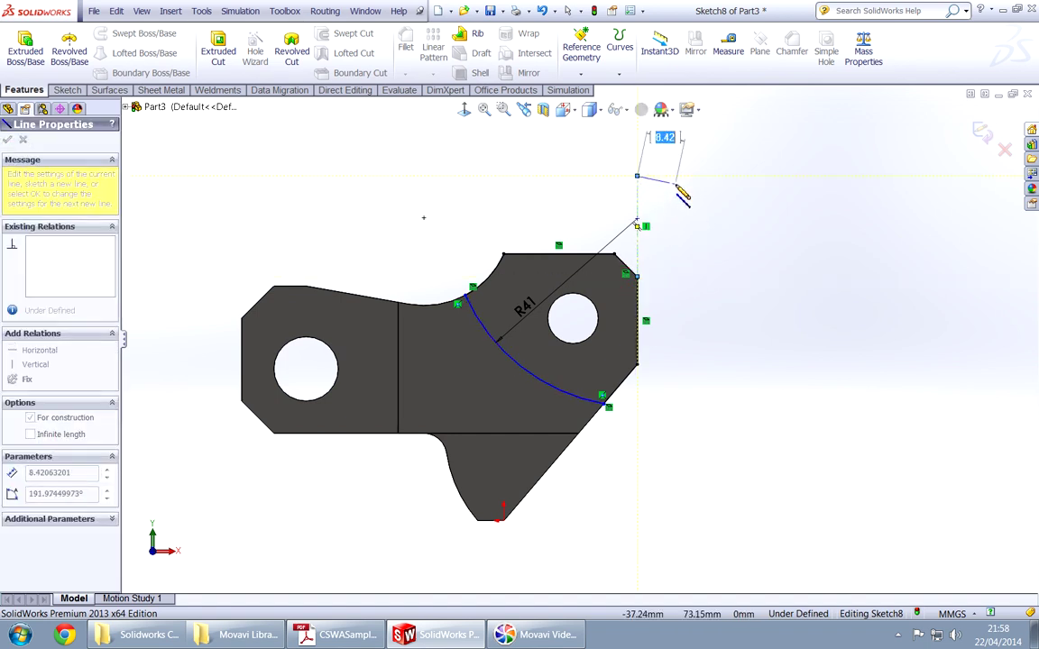
pyautogui.click(673, 208)
pyautogui.press('Escape')
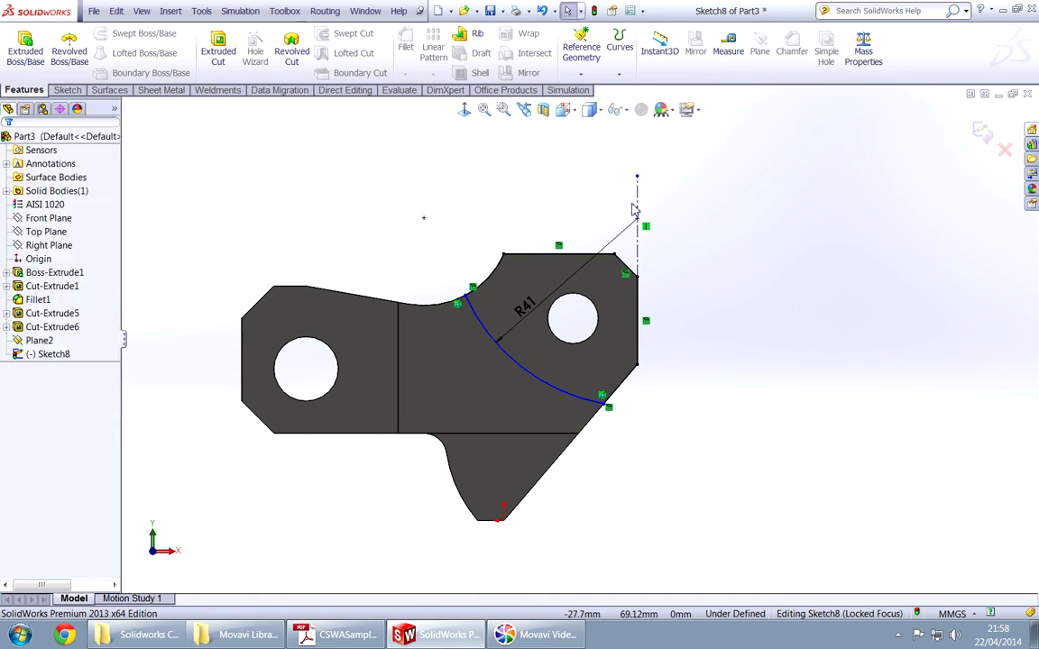
pyautogui.click(637, 217)
pyautogui.click(638, 206)
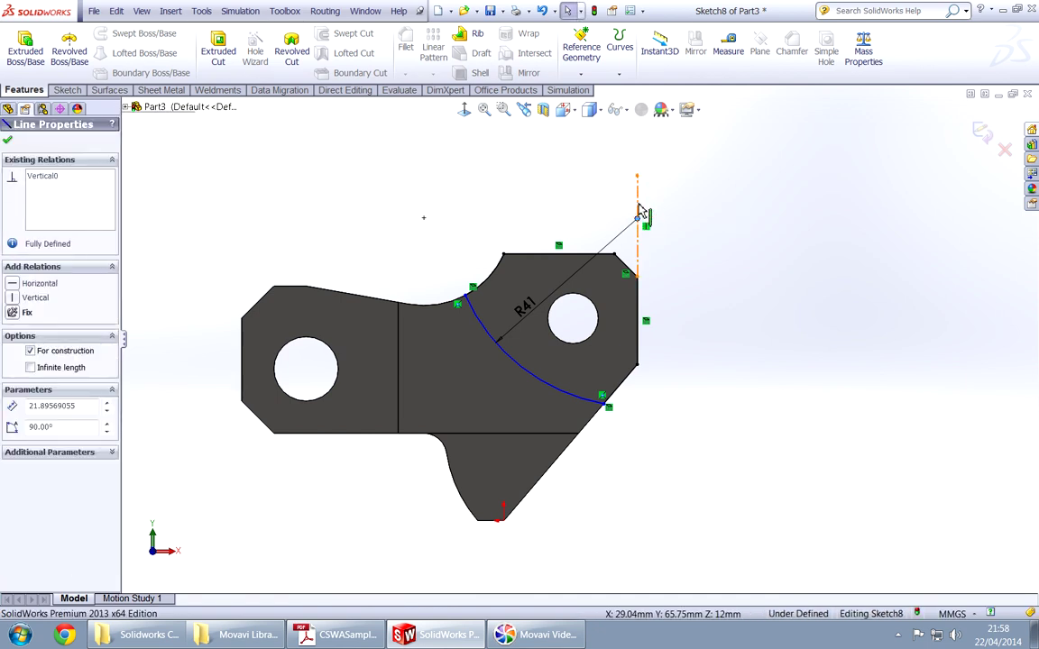
pyautogui.keyDown('ctrl'); pyautogui.click(637, 219); pyautogui.keyUp('ctrl')
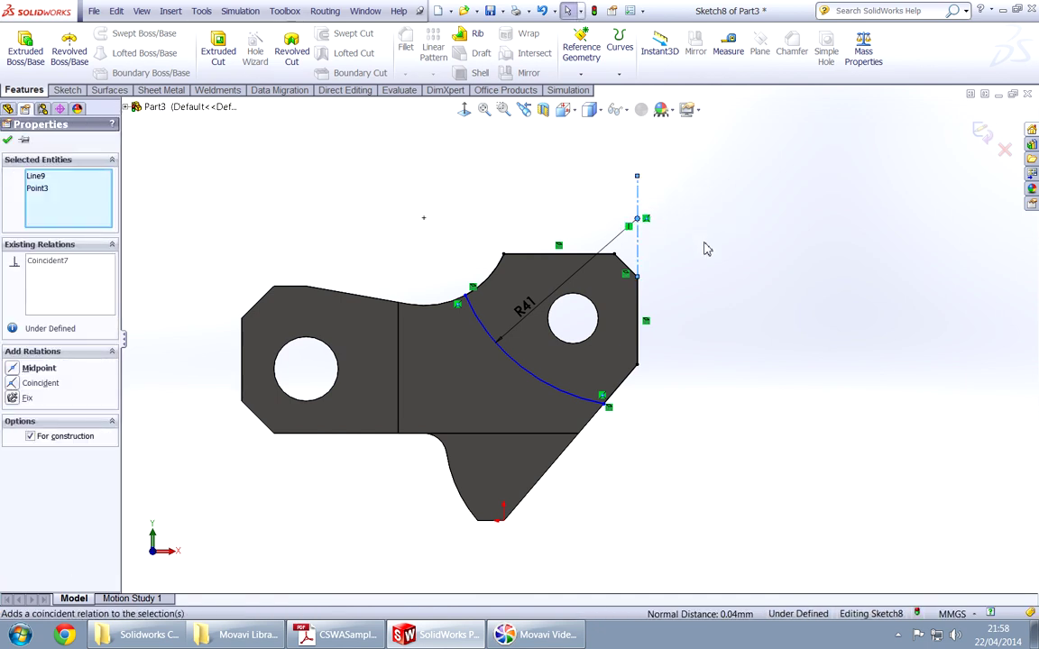
pyautogui.press('Escape')
# Add a 36 mm vertical dimension from the arc centre to the arc's lower end
pyautogui.hotkey('alt', 'Tab')
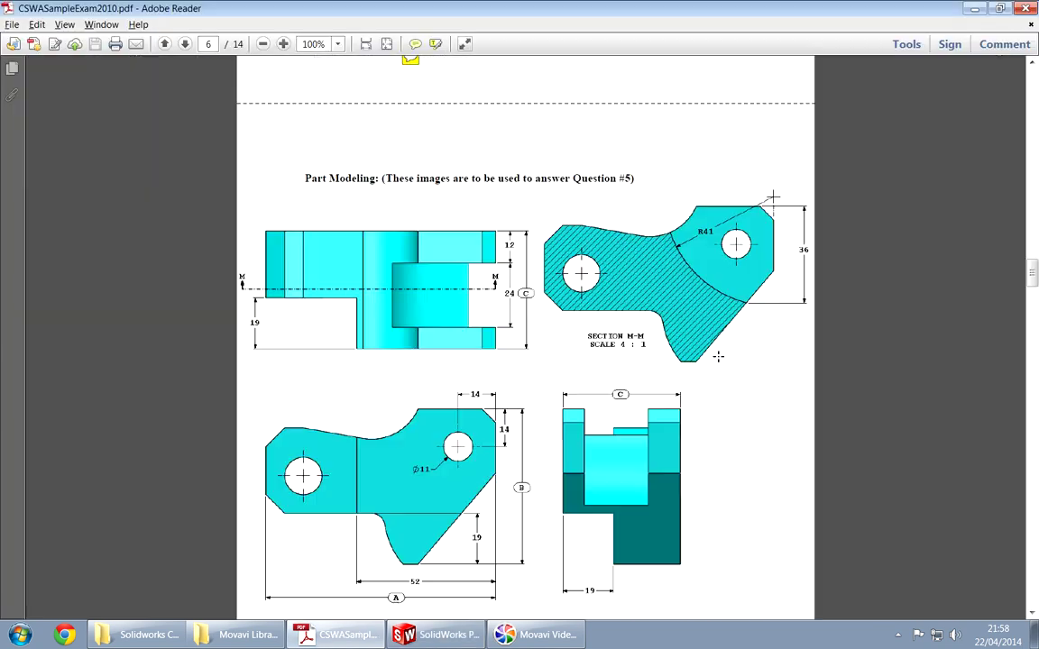
pyautogui.hotkey('alt', 'Tab')
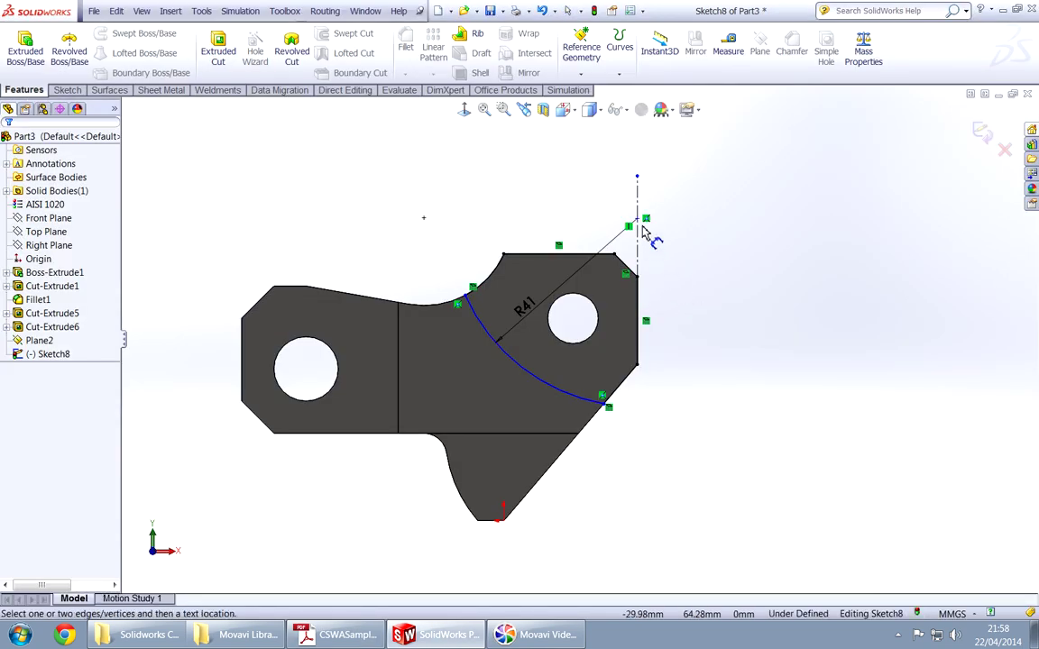
pyautogui.click(637, 218)
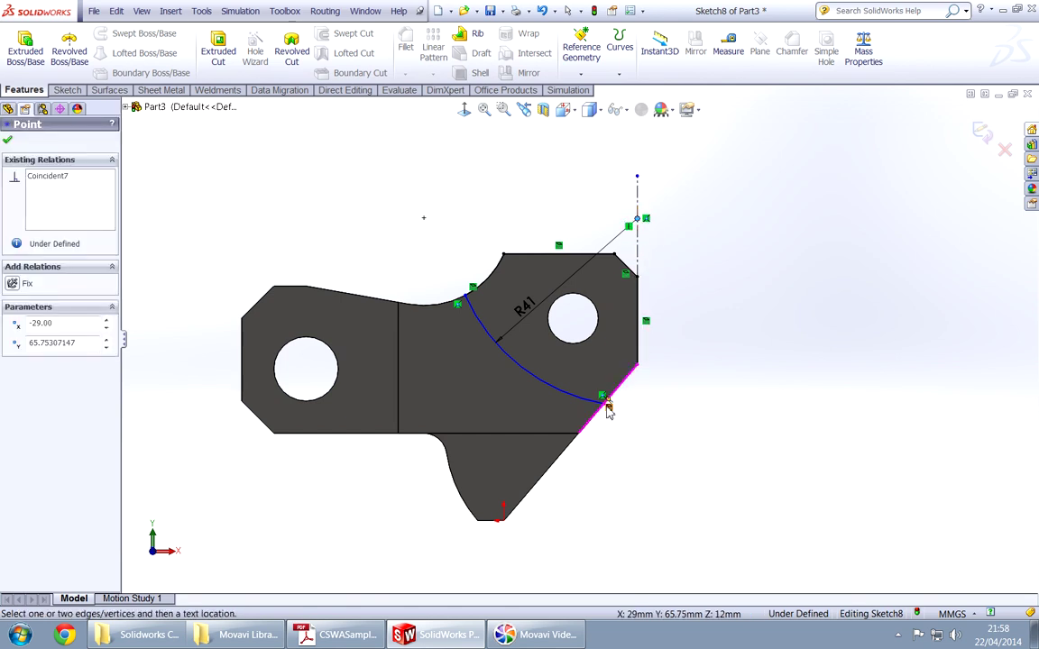
pyautogui.click(605, 402)
pyautogui.click(733, 313)
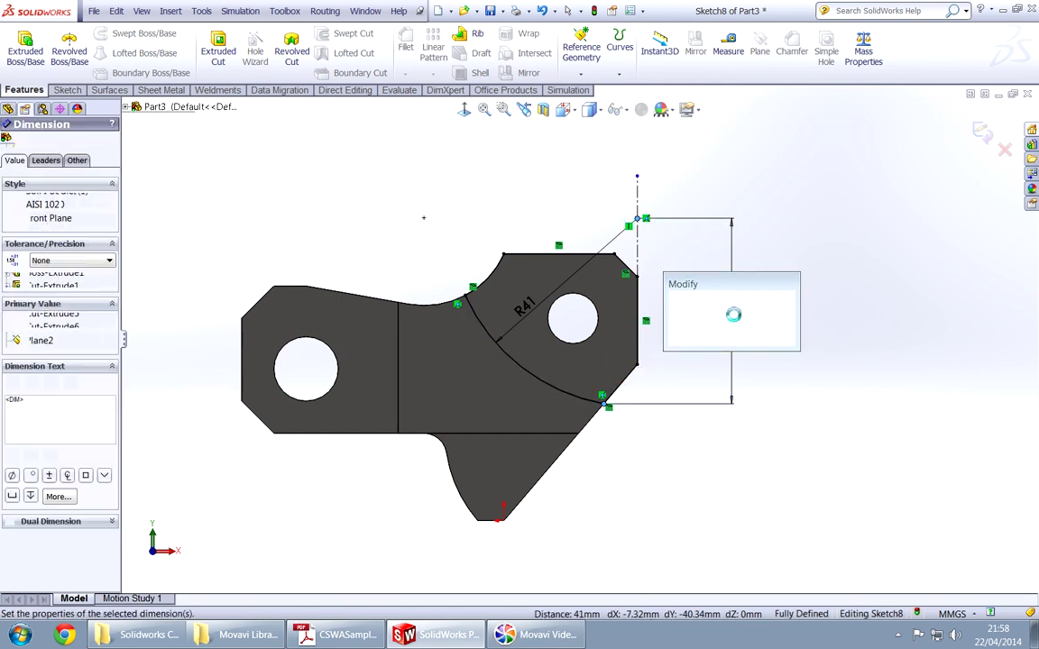
pyautogui.write('1')
pyautogui.press('BackSpace')
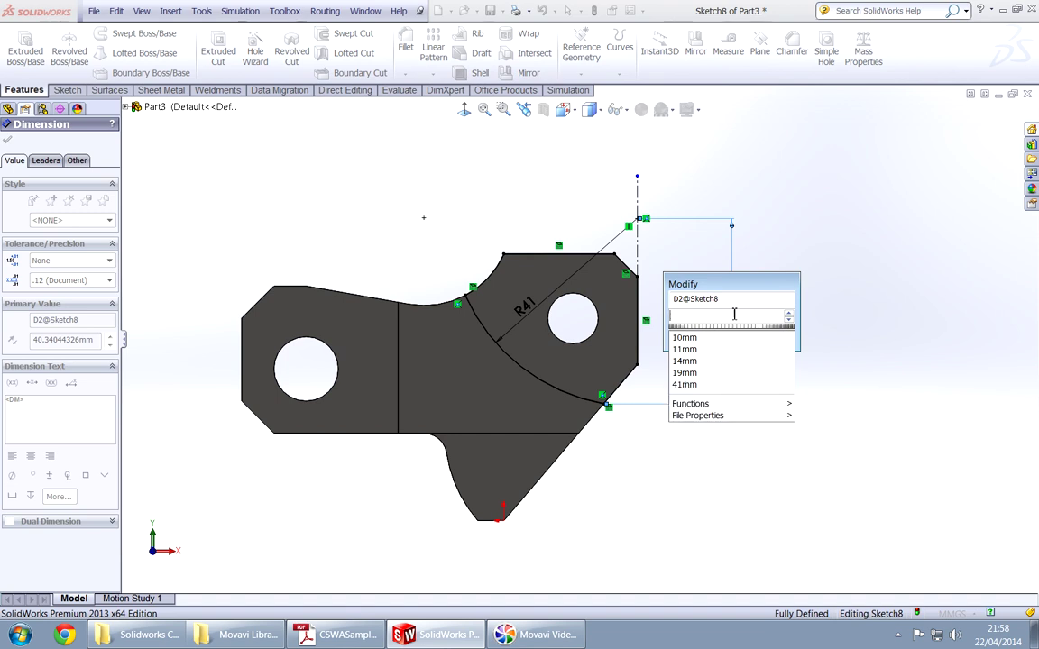
pyautogui.write('326')
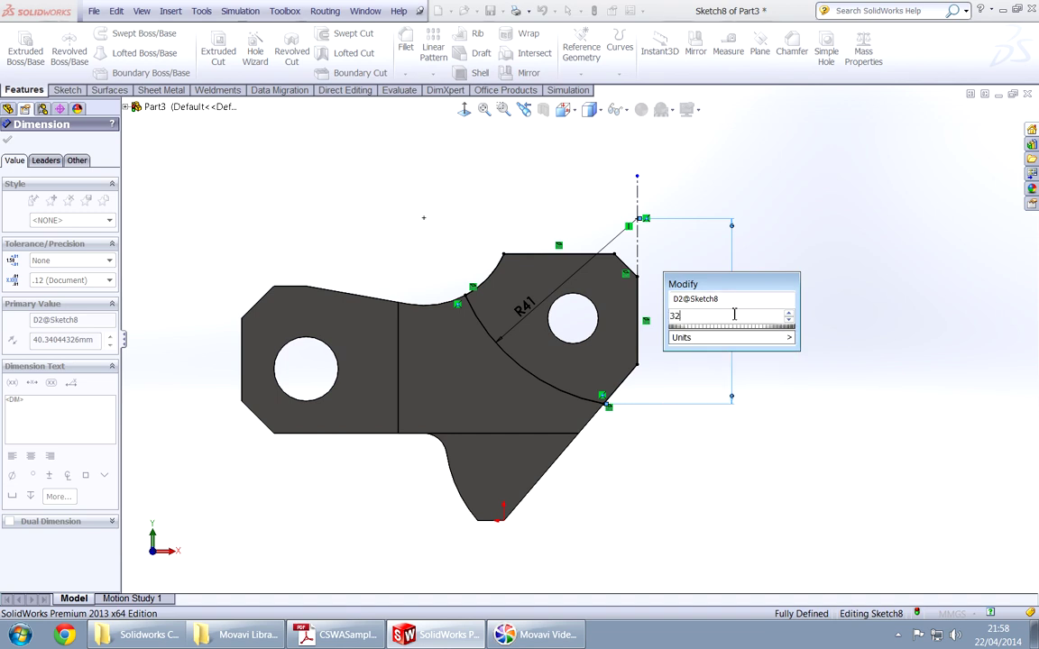
pyautogui.press('Return')
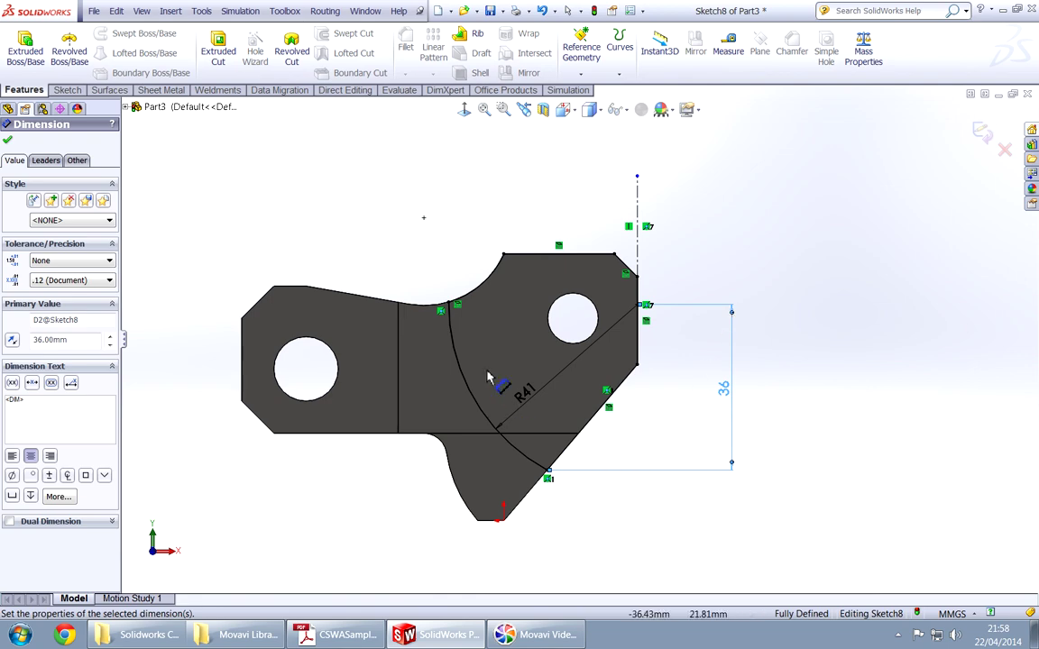
pyautogui.moveTo(431, 419)
pyautogui.mouseDown(button='middle')
pyautogui.moveTo(413, 440)
pyautogui.moveTo(449, 389)
pyautogui.moveTo(366, 397)
pyautogui.mouseUp(button='middle')
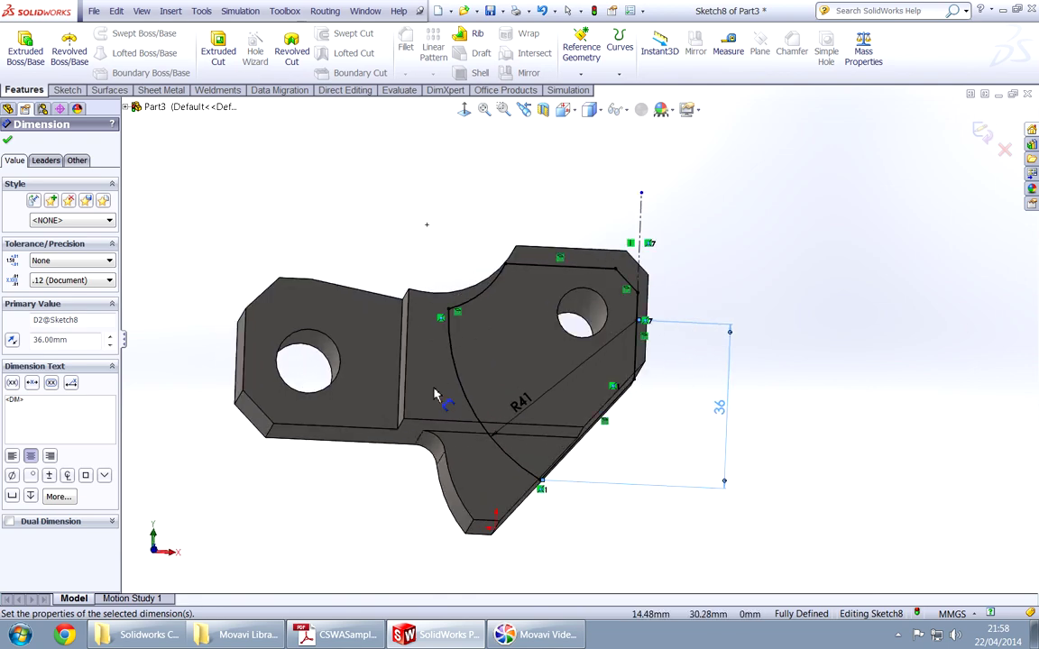
pyautogui.click(464, 109)
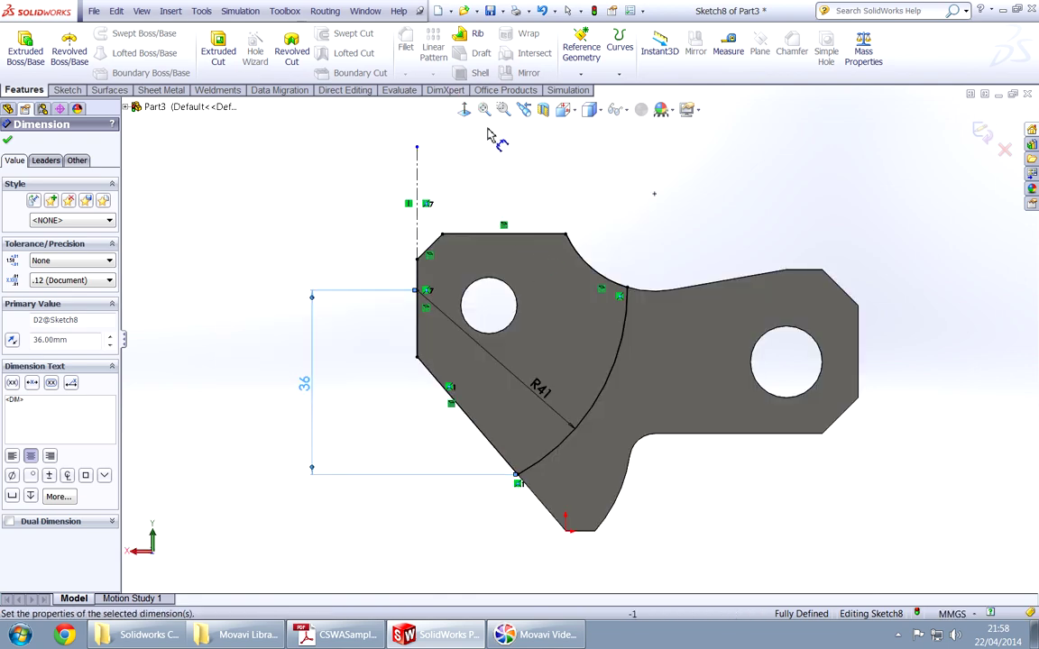
pyautogui.click(463, 109)
pyautogui.press('Escape')
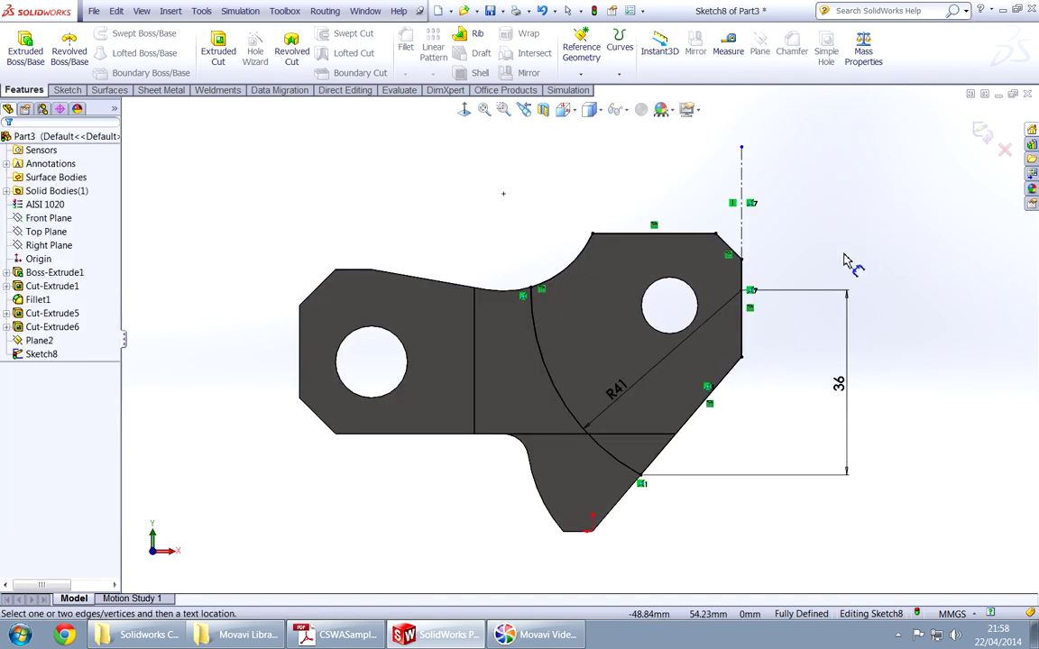
# Delete the coincident relation at the right-edge point and the old 36 mm dimension
pyautogui.press('Escape')
pyautogui.click(742, 290)
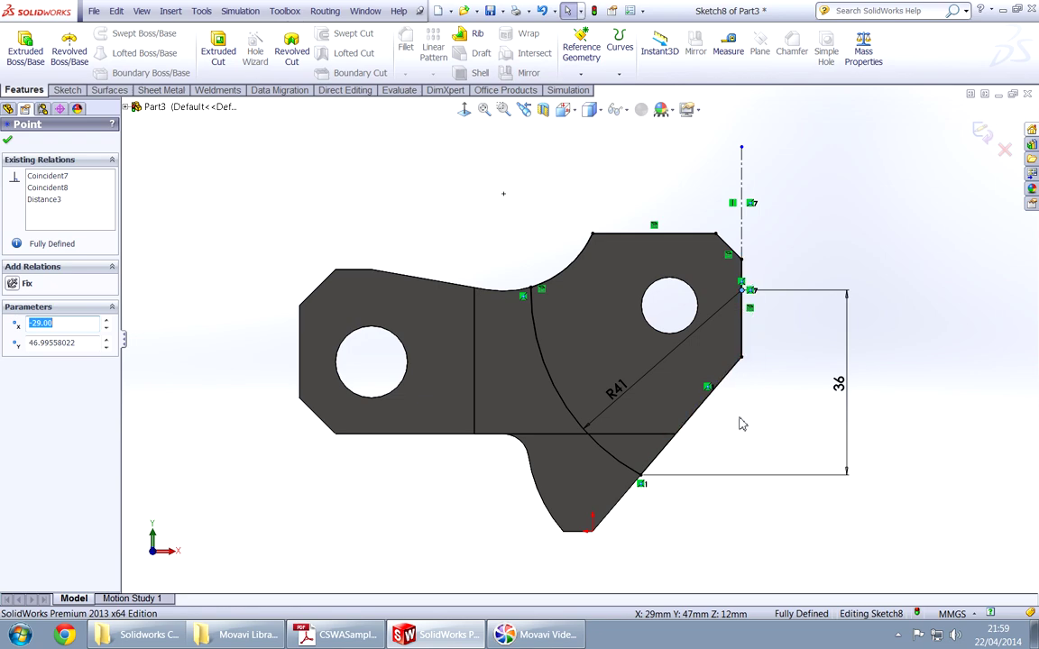
pyautogui.hotkey('alt', 'Tab')
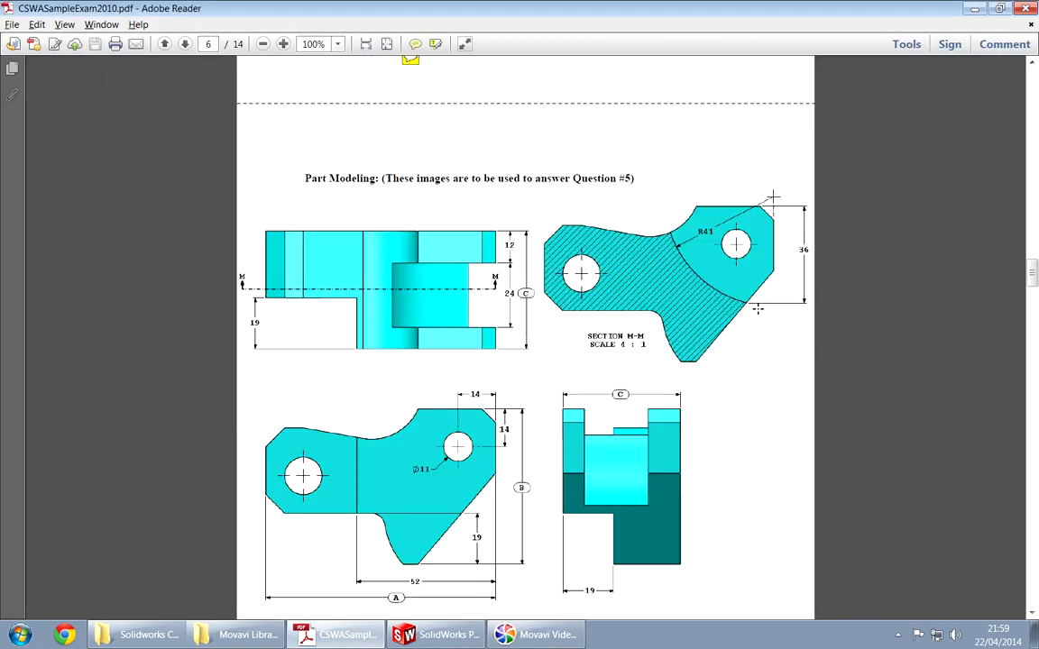
pyautogui.hotkey('alt', 'Tab')
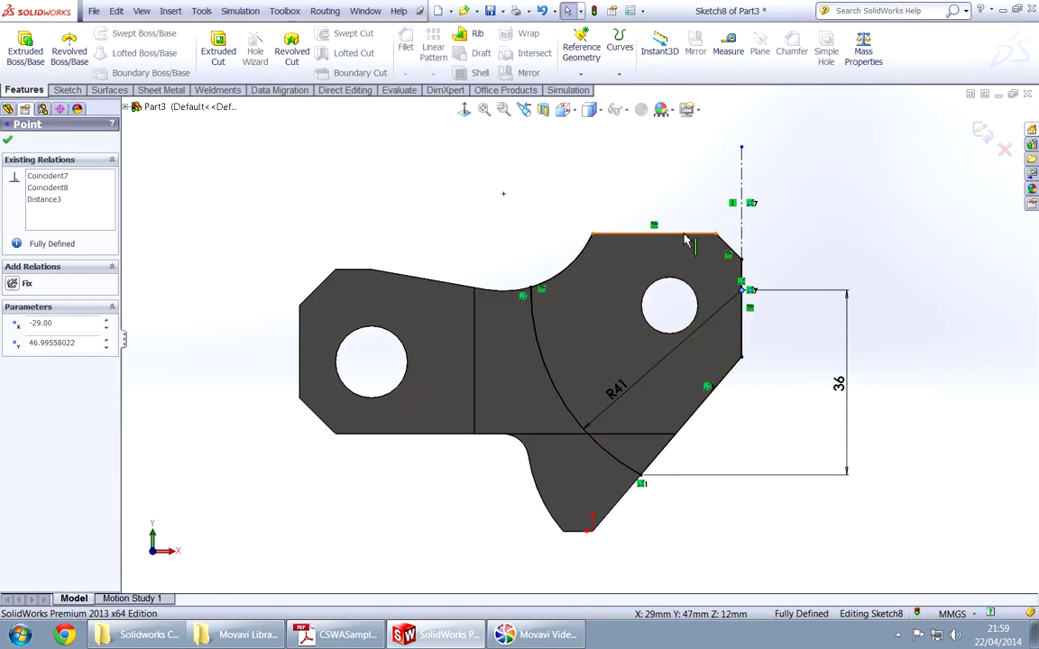
pyautogui.click(745, 286)
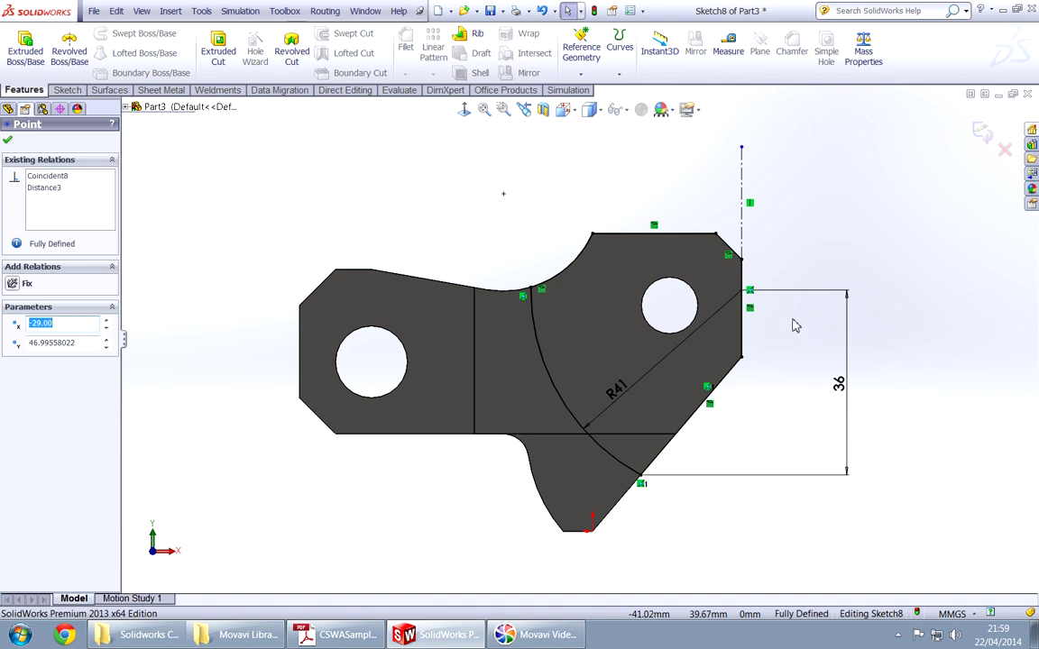
pyautogui.click(749, 289)
pyautogui.press('Delete')
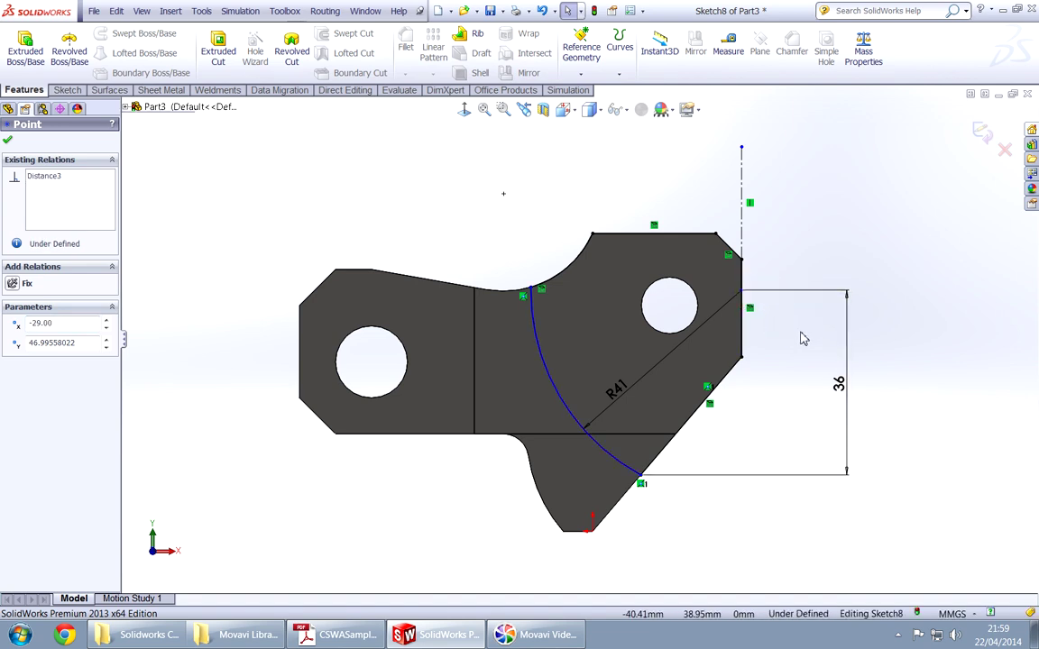
pyautogui.click(838, 384)
pyautogui.press('Delete')
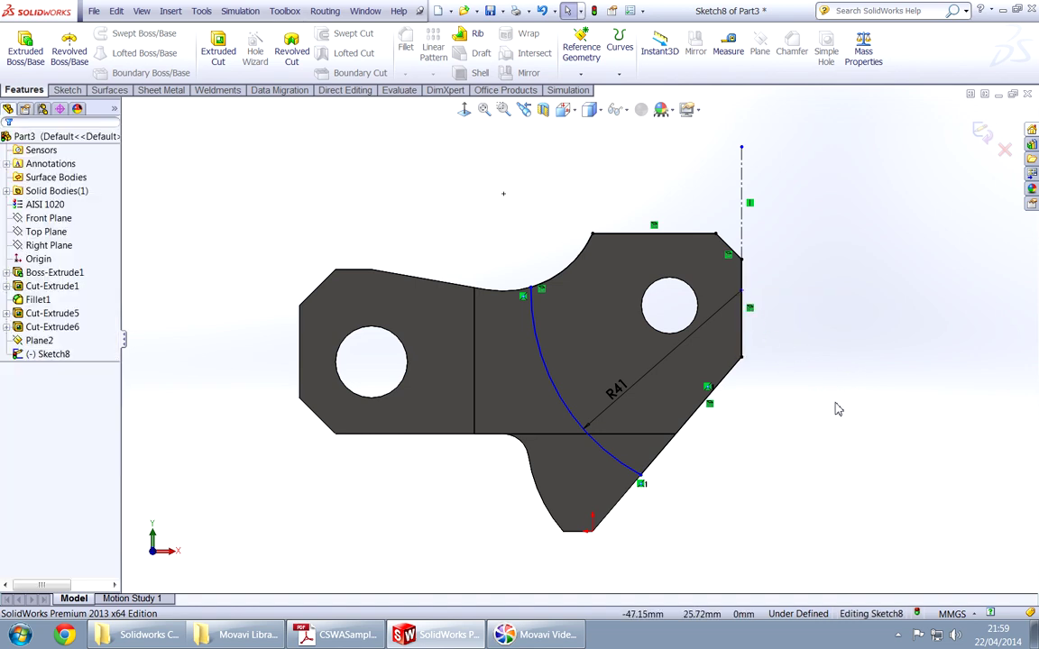
# Dimension the arc's lower end 36 mm below the top edge and drag the arc centre onto the centreline
pyautogui.moveTo(837, 408); pyautogui.dragTo(830, 347, button='right')
pyautogui.click(636, 234)
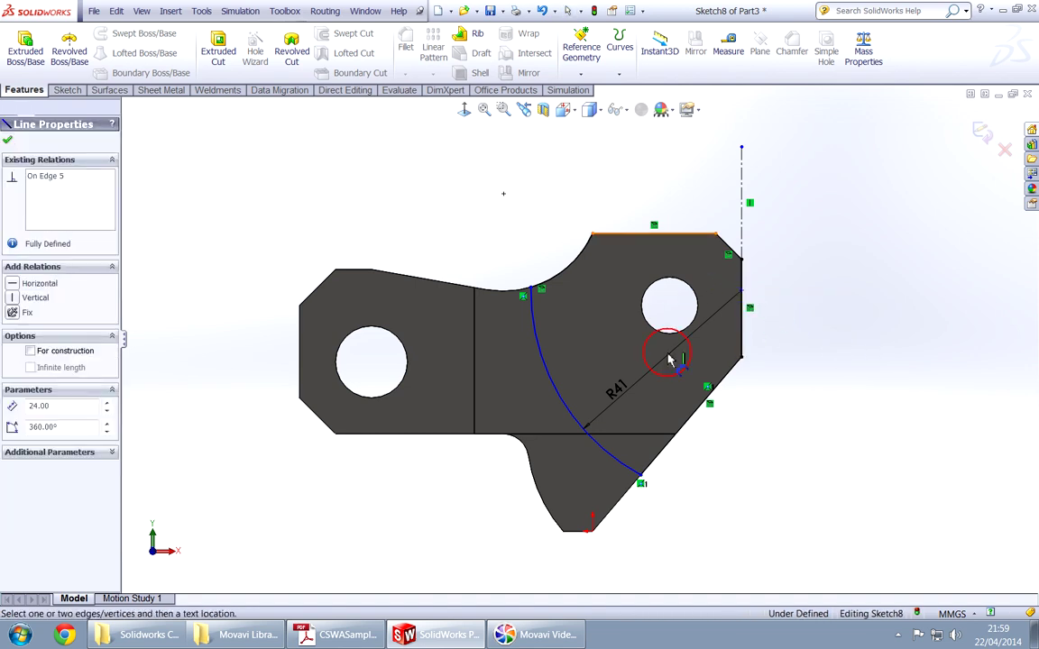
pyautogui.click(641, 477)
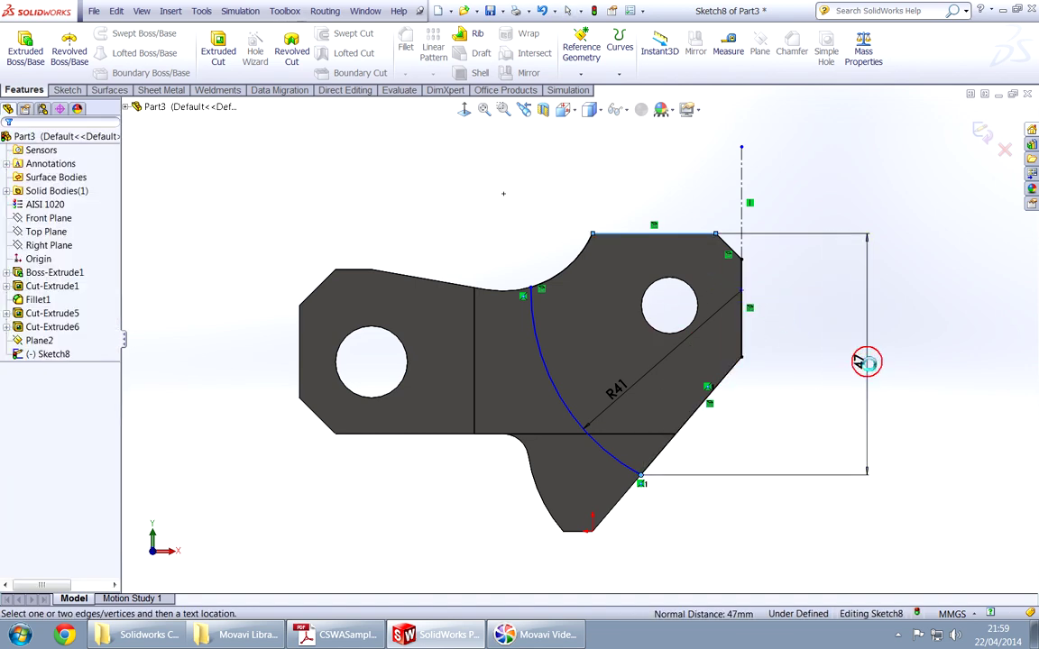
pyautogui.click(864, 362)
pyautogui.write('36')
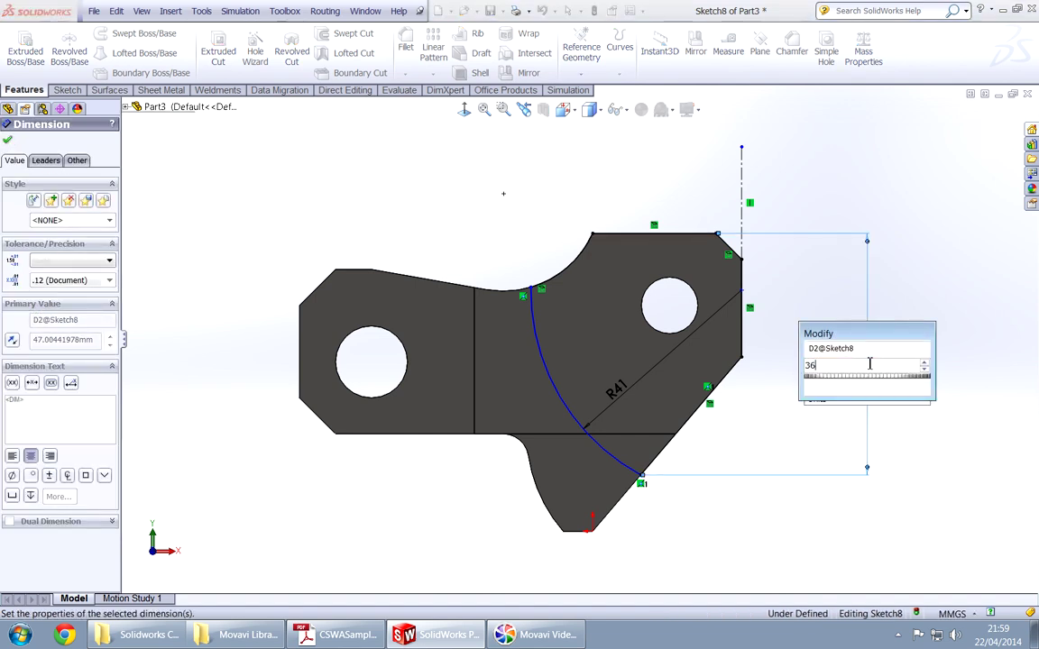
pyautogui.press('Return')
pyautogui.click(867, 369)
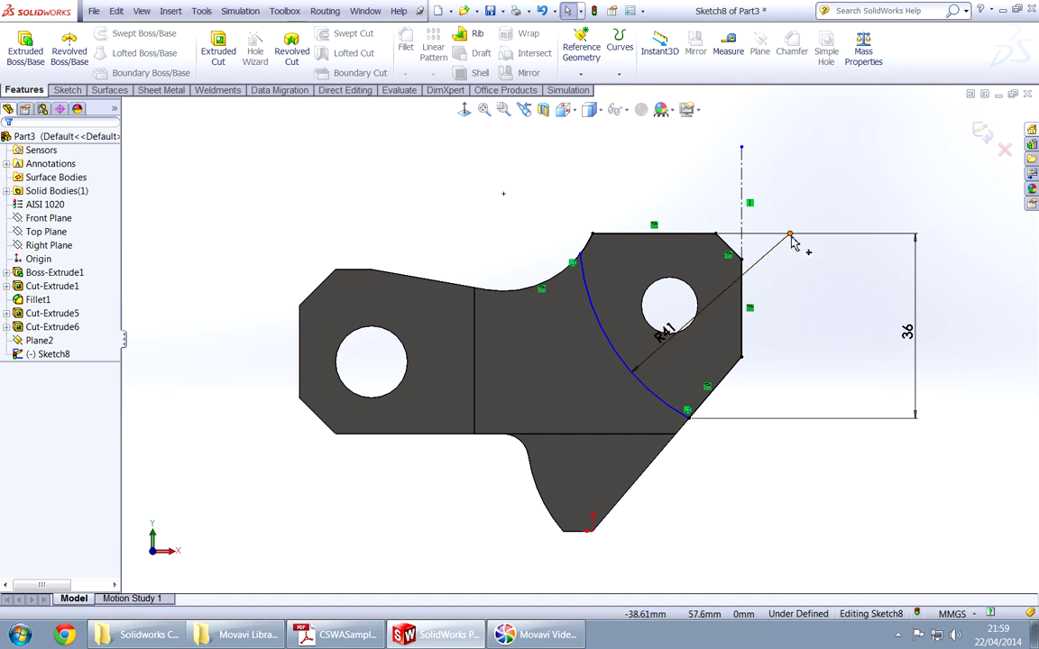
pyautogui.moveTo(789, 235)
pyautogui.mouseDown()
pyautogui.moveTo(737, 228)
pyautogui.moveTo(742, 214)
pyautogui.mouseUp()
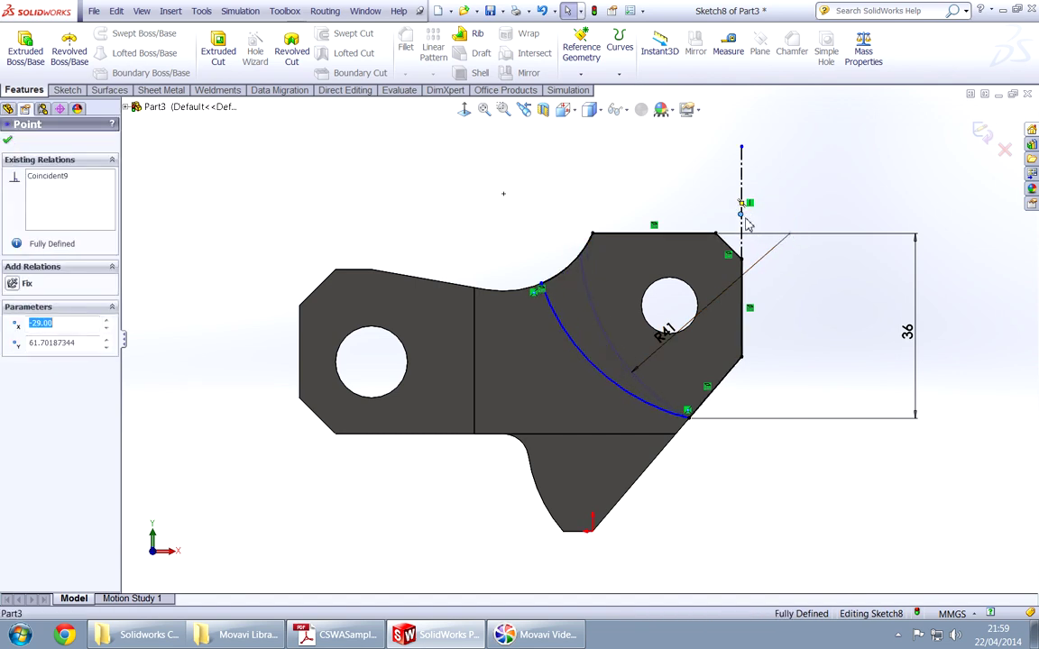
pyautogui.click(832, 224)
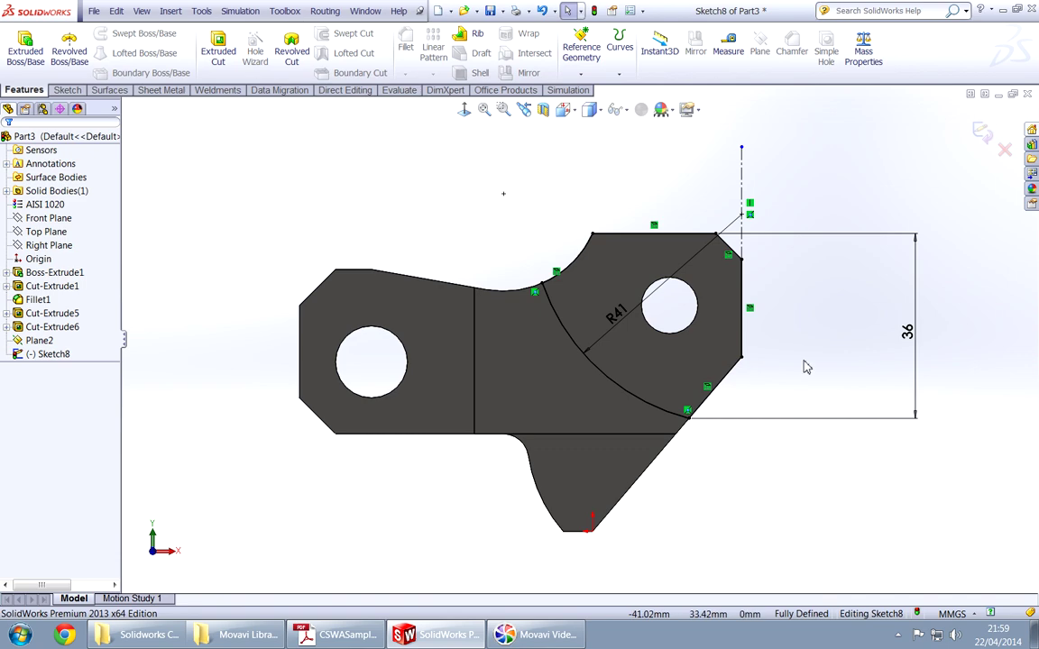
pyautogui.hotkey('alt', 'Tab')
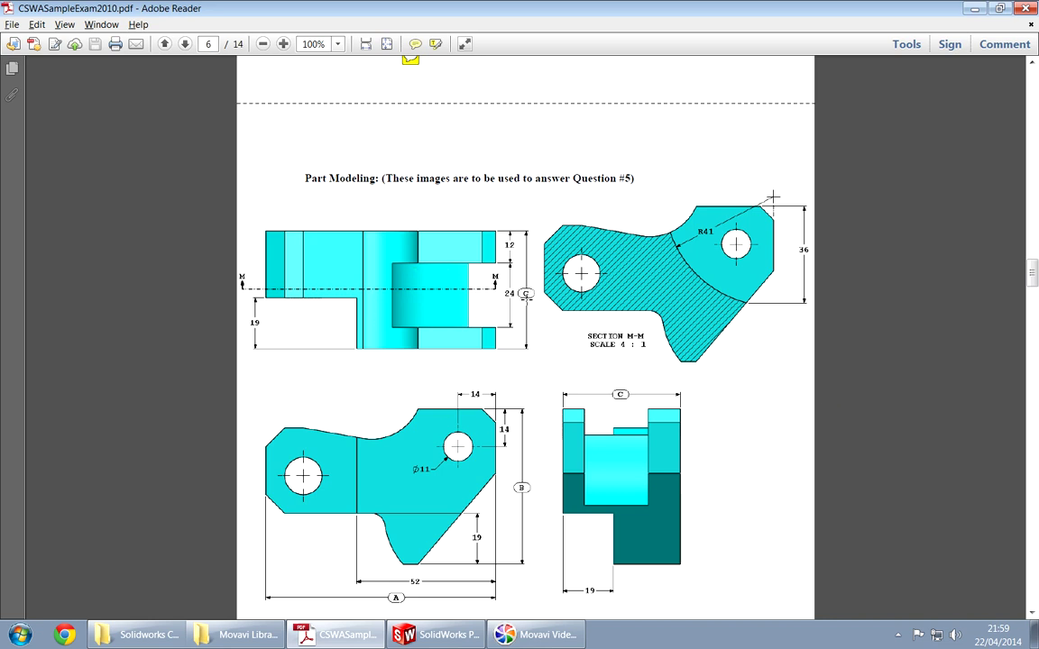
pyautogui.hotkey('alt', 'Tab')
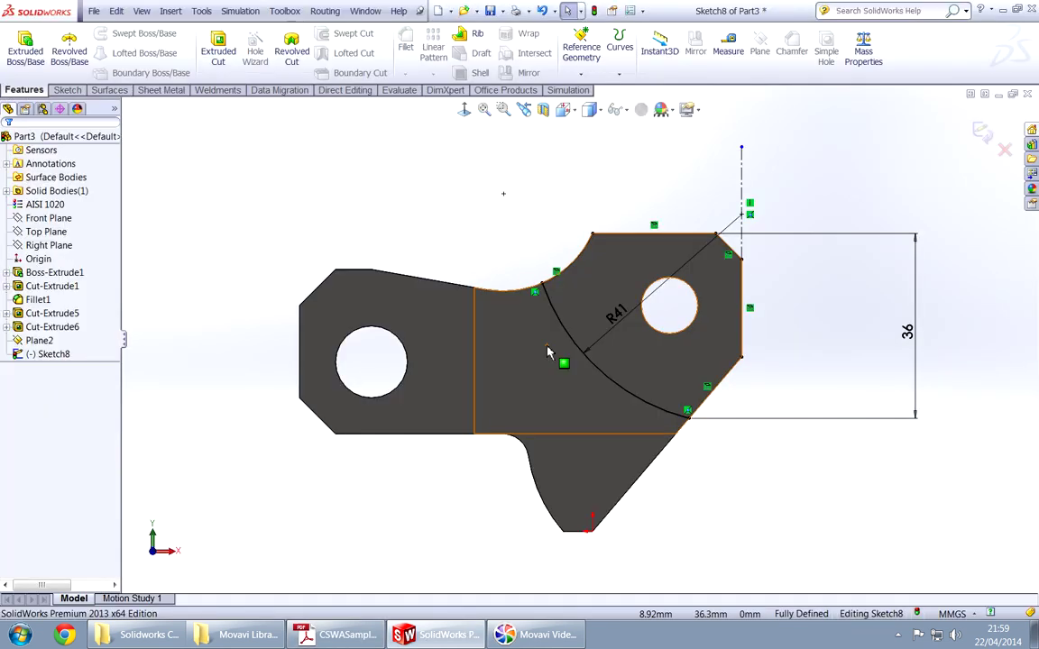
# Cut the pocket 24 mm deep as Cut-Extrude7 and confirm the mass reads 628.18 g
pyautogui.hotkey('ctrl', 'e')
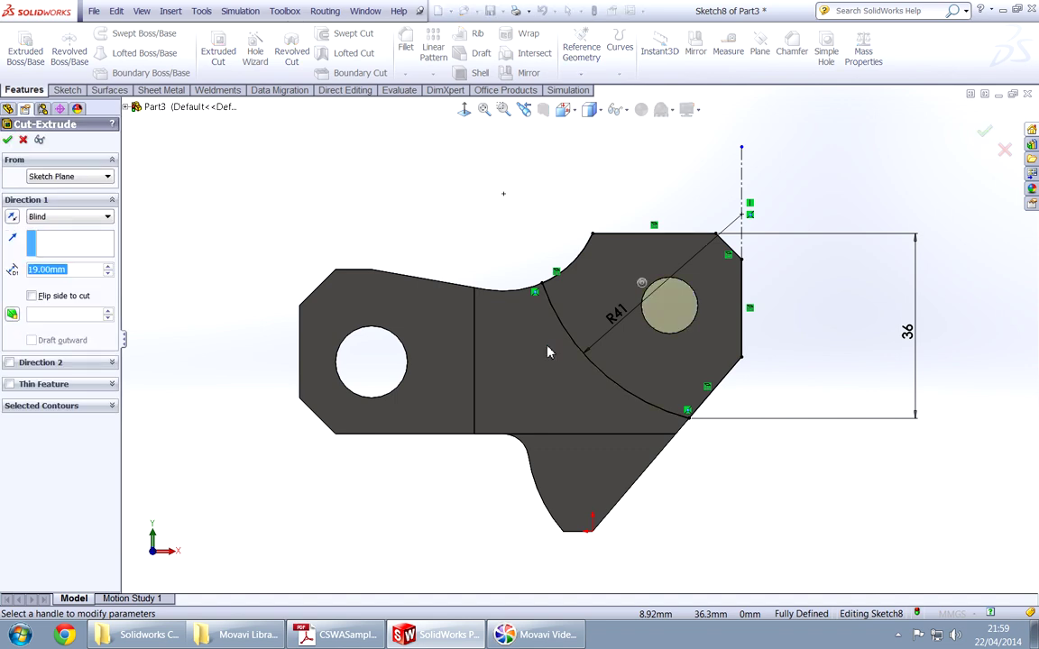
pyautogui.write('24')
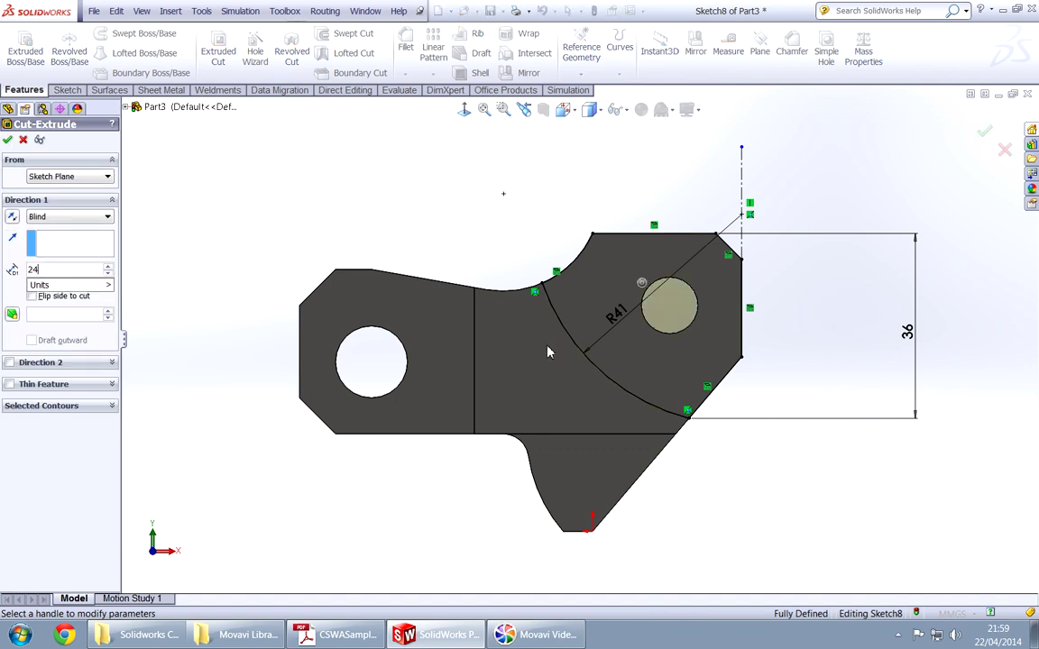
pyautogui.press('Return')
pyautogui.press('Return')
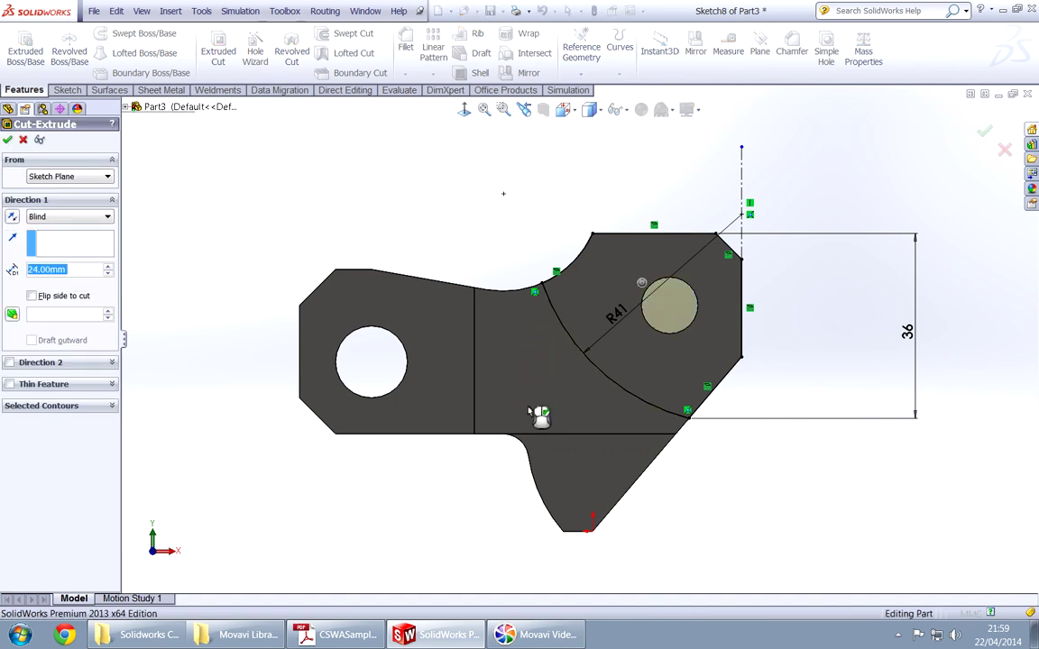
pyautogui.moveTo(469, 452); pyautogui.dragTo(362, 358, button='middle')
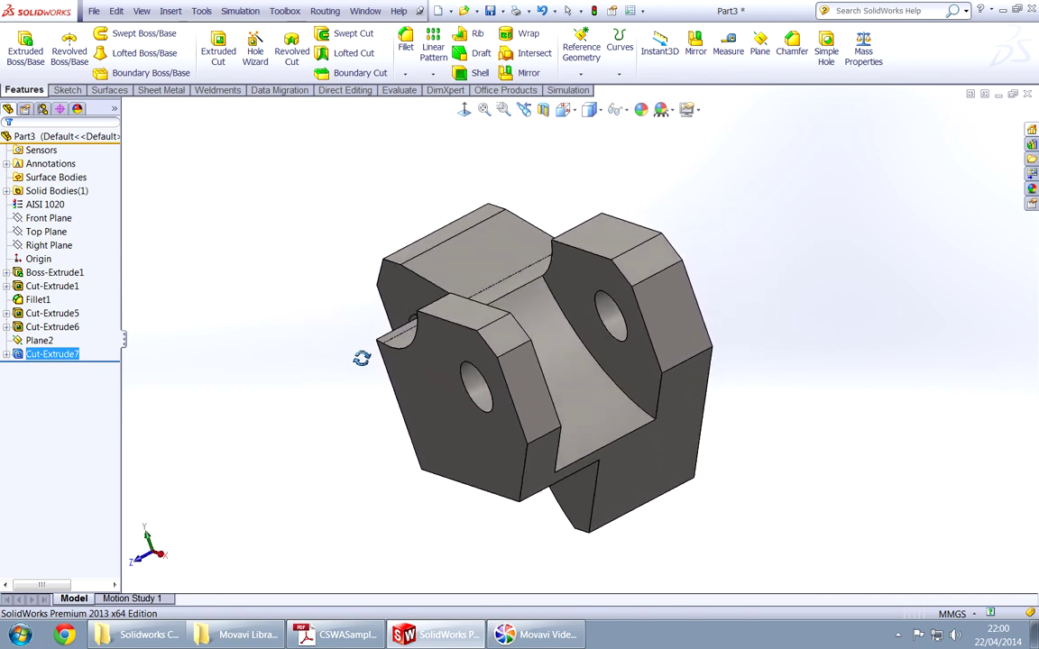
pyautogui.click(859, 50)
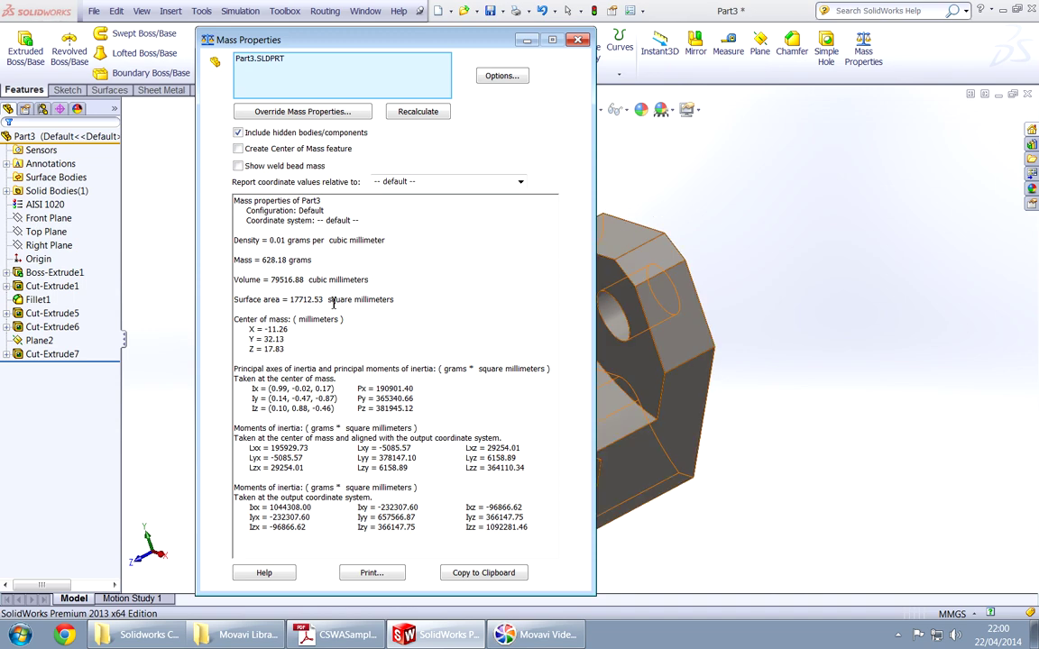
pyautogui.hotkey('alt', 'Tab')
# Read the 628.18 answer note on page 7, then scroll on to question 6 on page 9
pyautogui.scroll(-5, 368, 361)
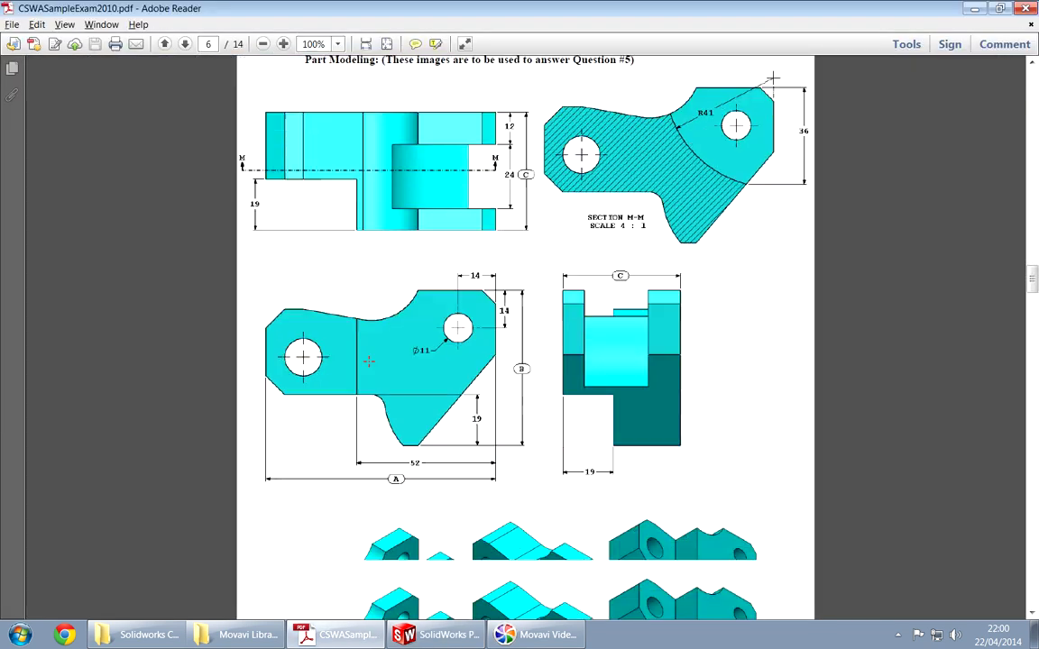
pyautogui.scroll(-6, 368, 360)
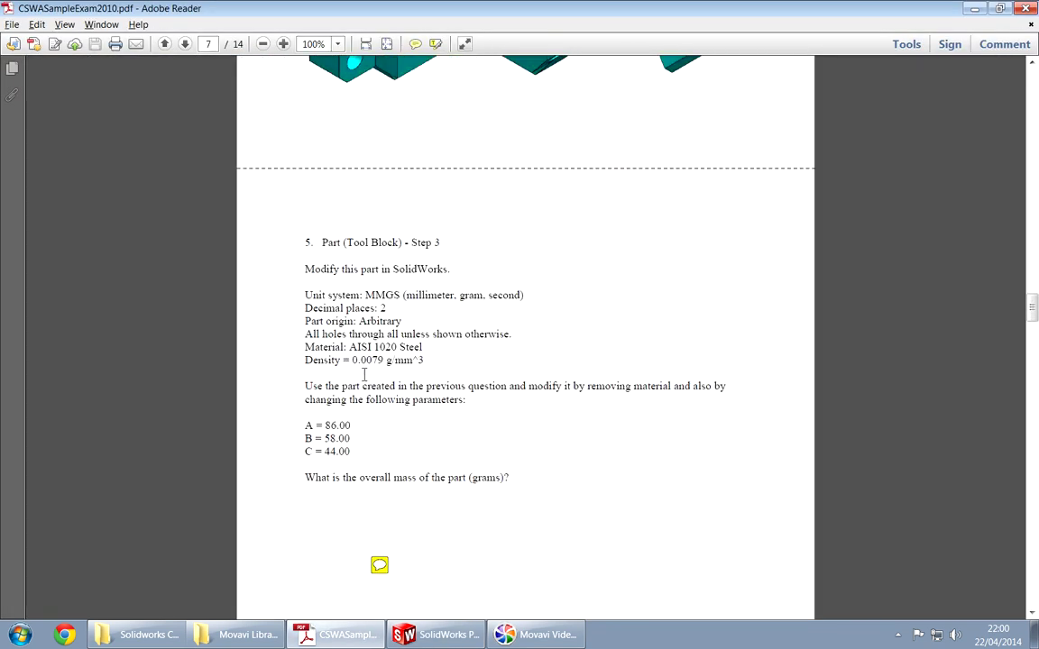
pyautogui.scroll(-3, 330, 469)
pyautogui.moveTo(384, 449)
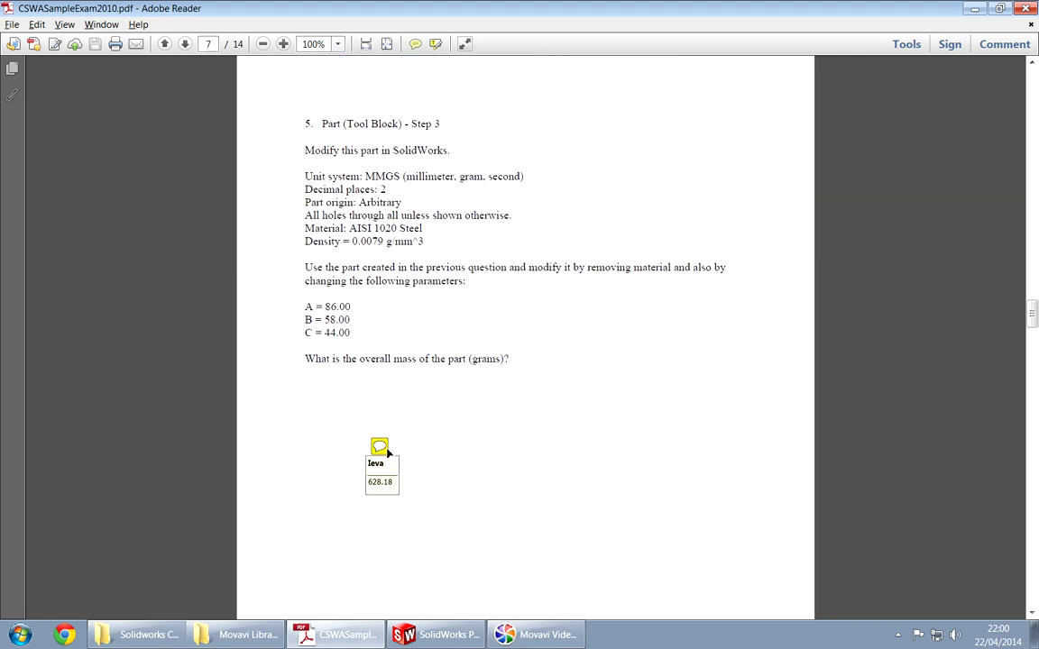
pyautogui.scroll(-10, 321, 405)
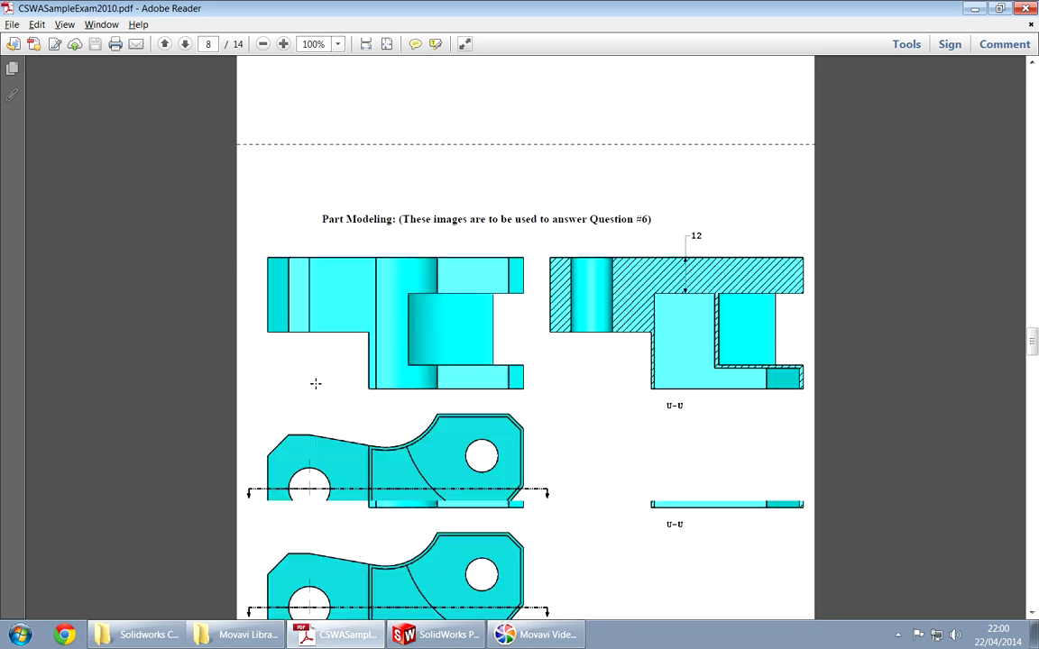
pyautogui.scroll(-20, 316, 383)
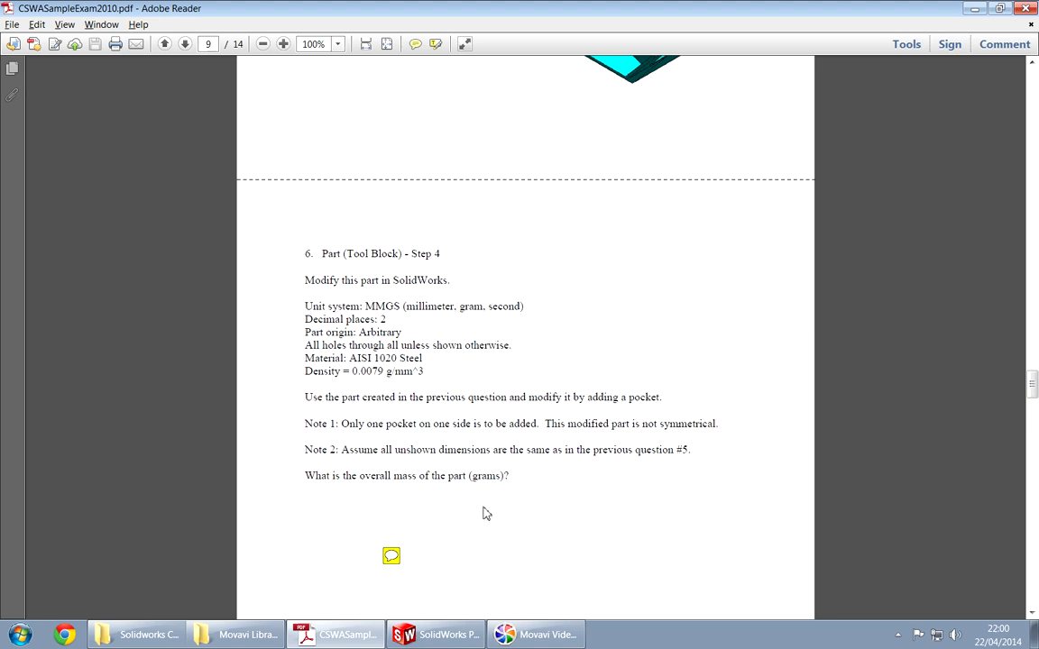
# Review page 8's Question #6 drawing views with section U-U, then return to SolidWorks
pyautogui.scroll(3, 532, 506)
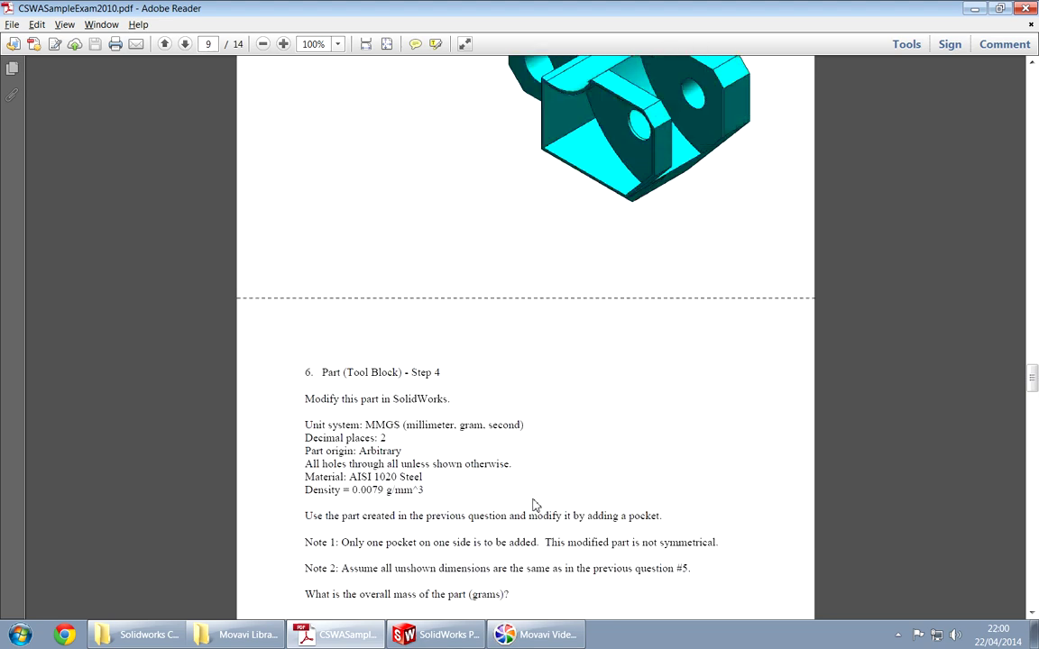
pyautogui.scroll(6, 532, 506)
pyautogui.scroll(6, 628, 399)
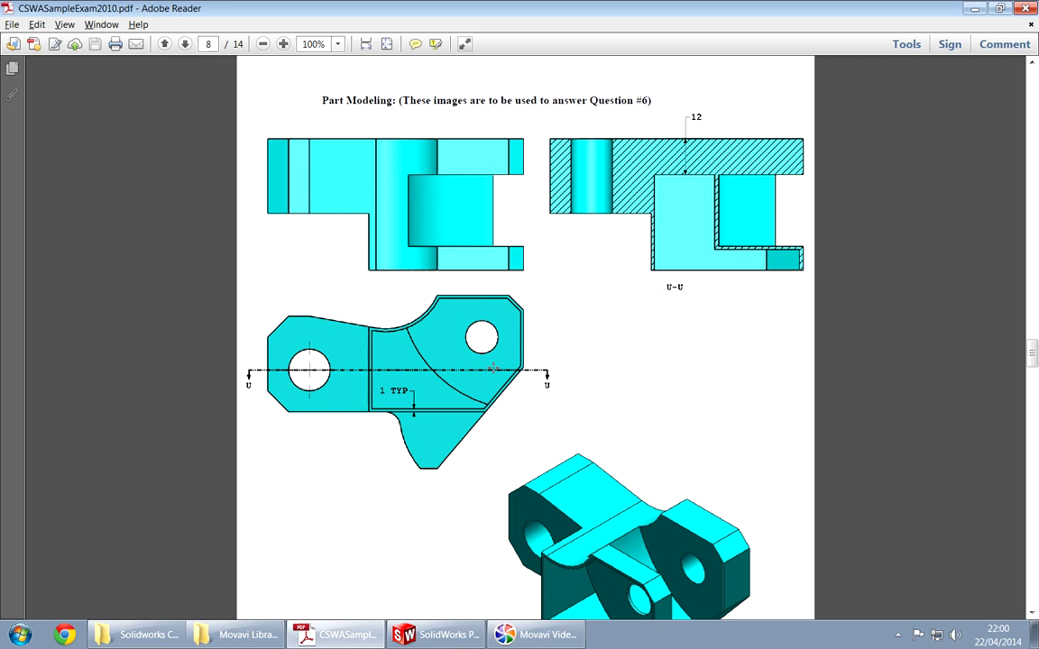
pyautogui.scroll(-3, 487, 321)
pyautogui.scroll(2, 459, 322)
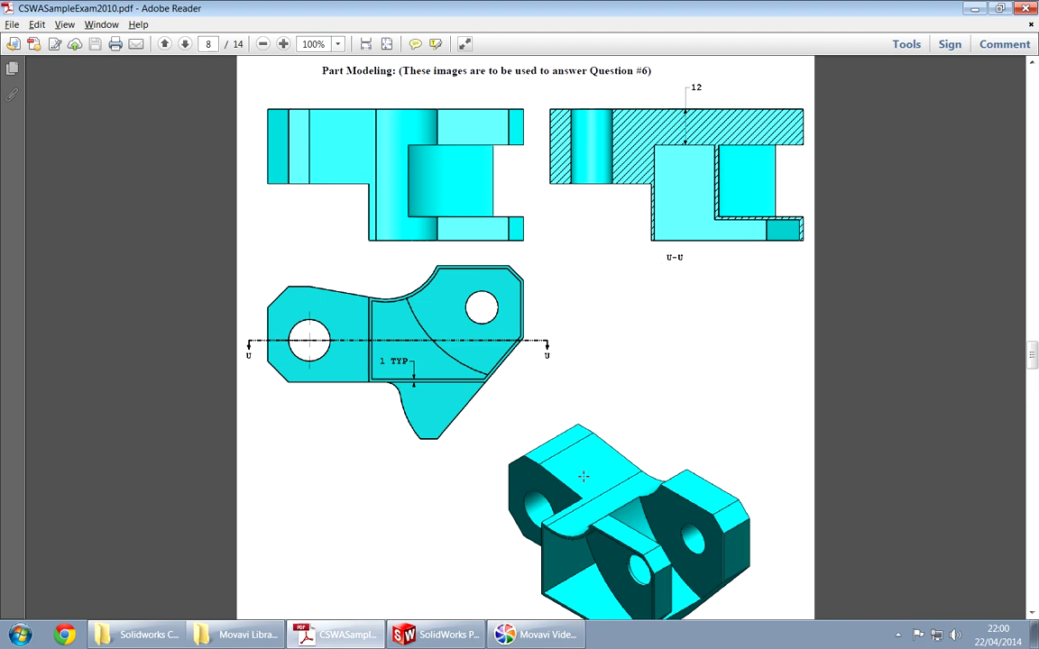
pyautogui.hotkey('alt', 'Tab')
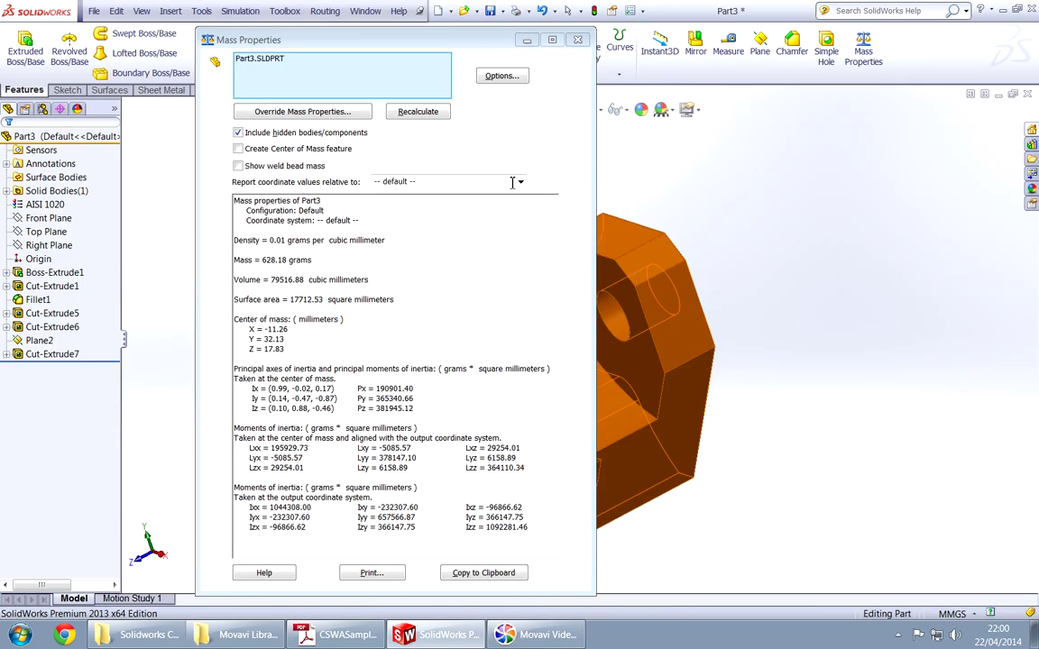
# Close Mass Properties and start Sketch9 on the block's flat face, viewed normal to it
pyautogui.click(577, 38)
pyautogui.moveTo(341, 382); pyautogui.dragTo(573, 479, button='middle')
pyautogui.click(569, 352)
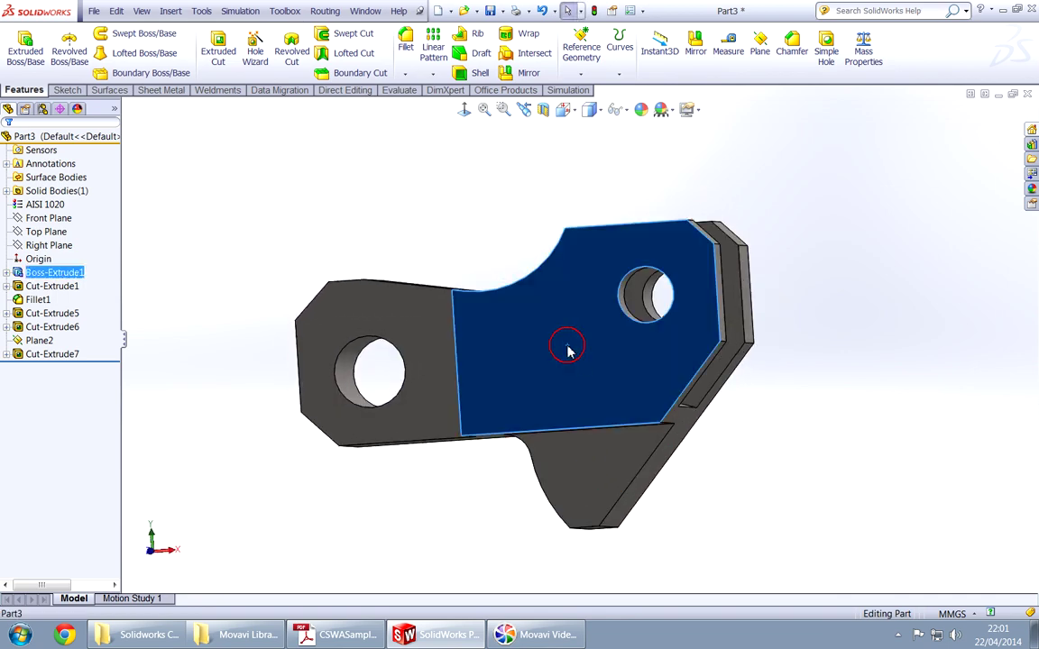
pyautogui.click(622, 317)
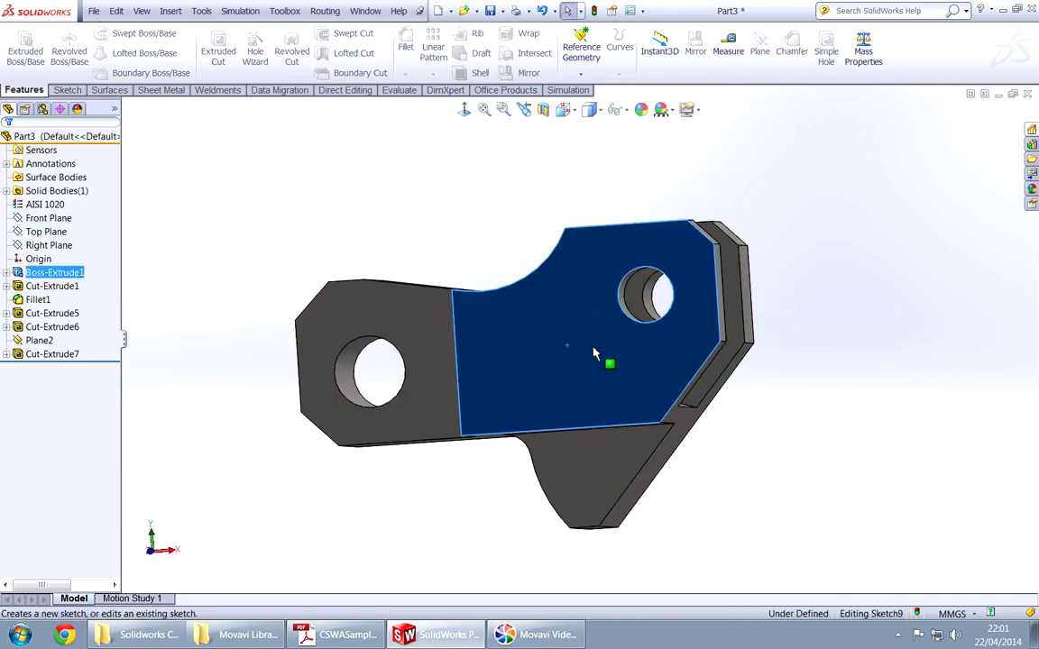
pyautogui.click(463, 109)
# Select the flat face and convert its outline edges into Sketch9
pyautogui.click(863, 373)
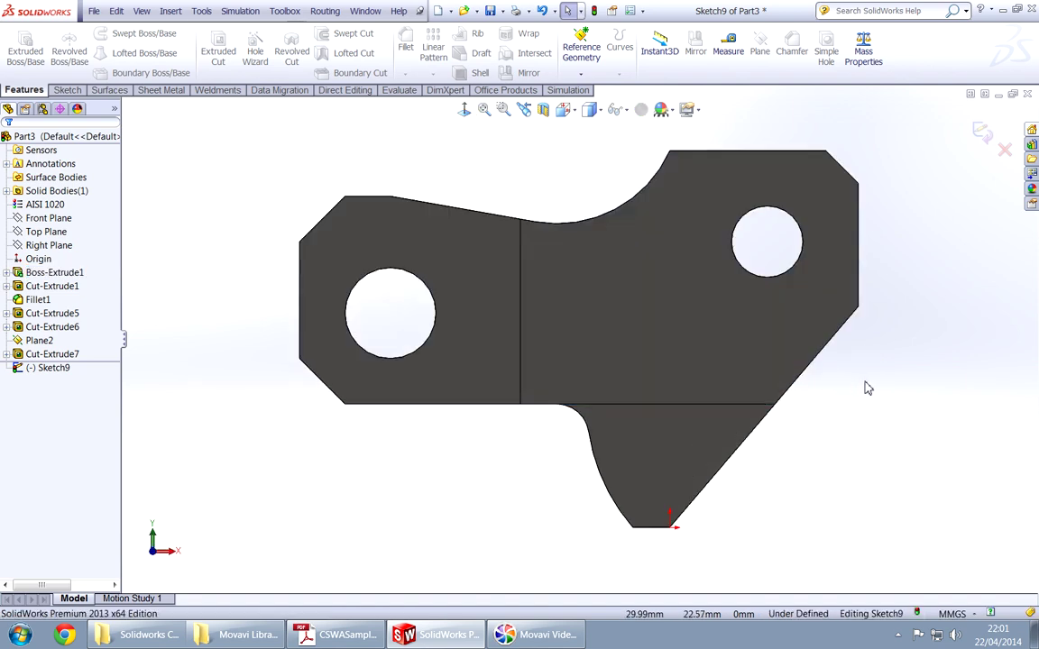
pyautogui.scroll(2, 859, 384)
pyautogui.scroll(-2, 802, 293)
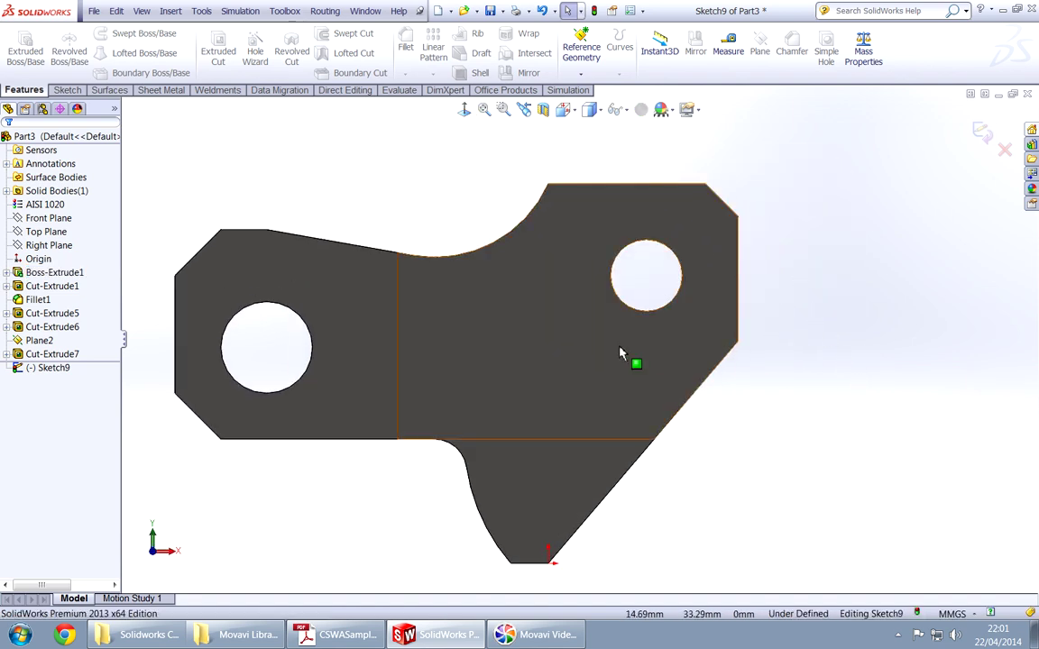
pyautogui.click(571, 340)
pyautogui.moveTo(870, 426); pyautogui.dragTo(857, 406, button='right')
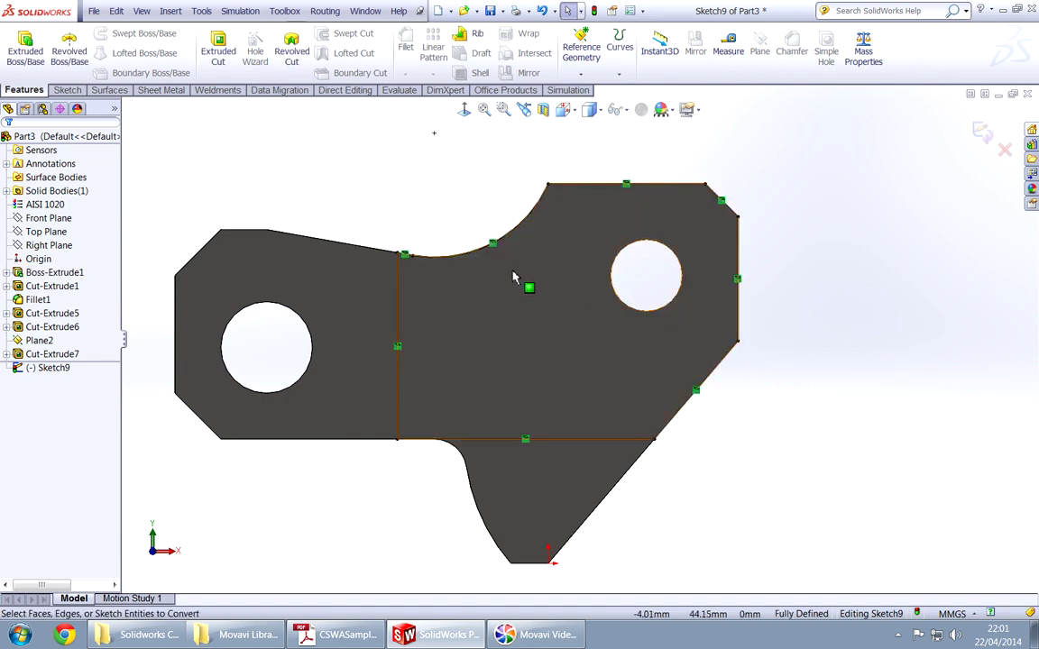
# Turn the whole chain of copied outline lines into construction geometry
pyautogui.rightClick(599, 440)
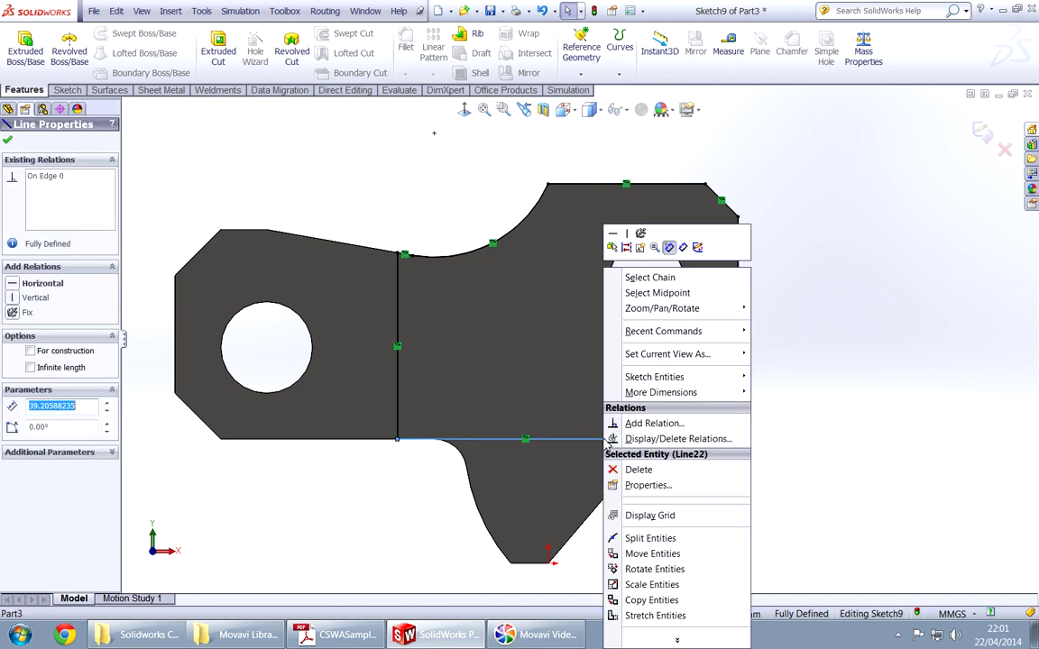
pyautogui.click(675, 280)
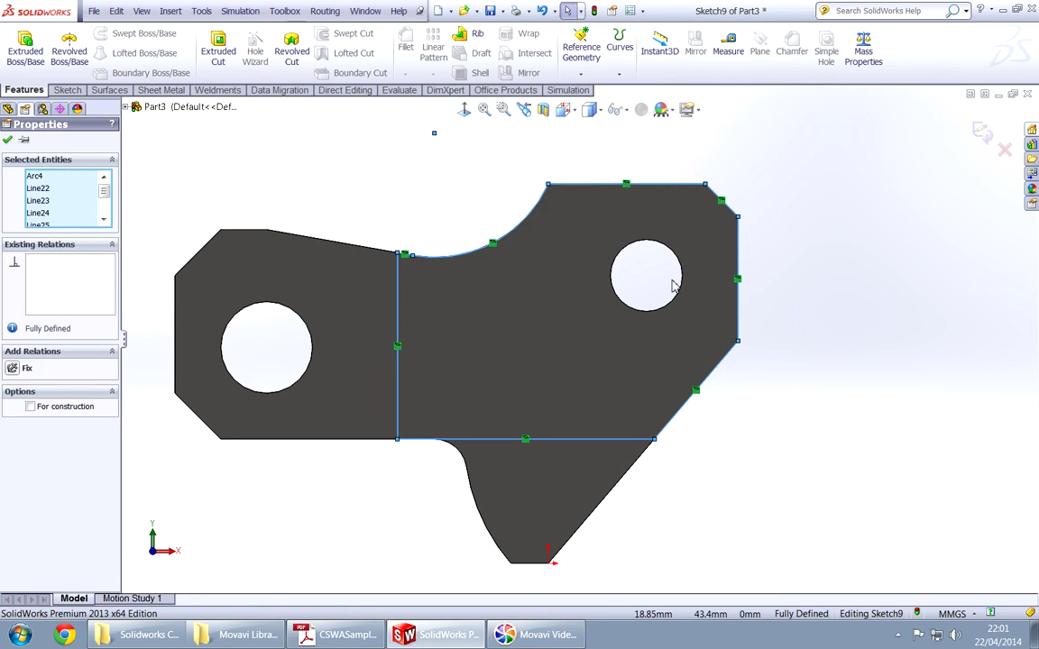
pyautogui.click(31, 406)
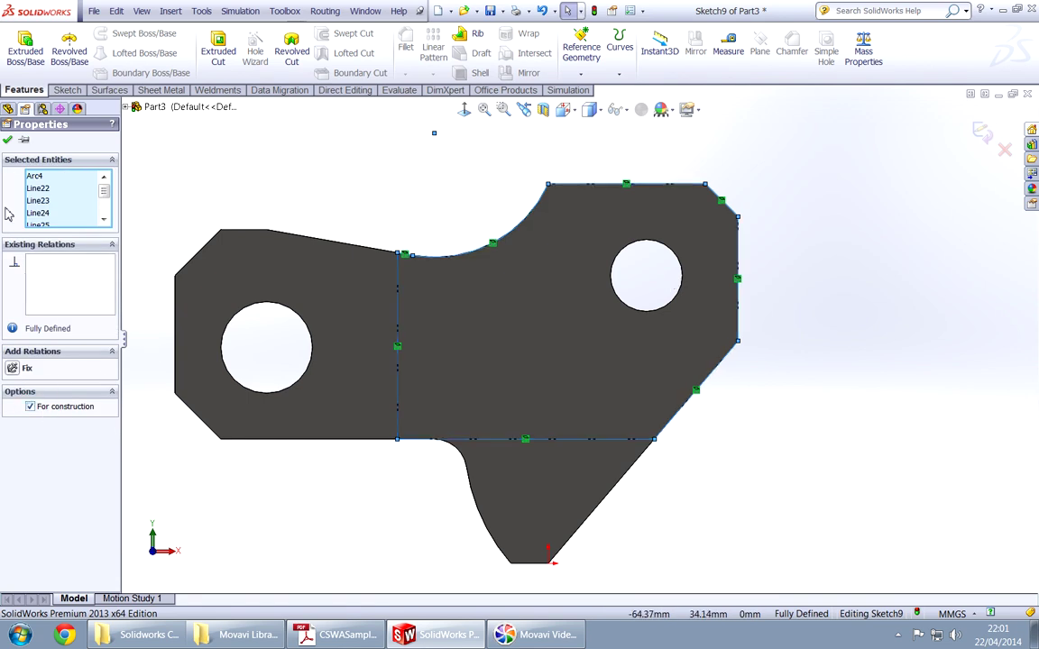
pyautogui.click(7, 141)
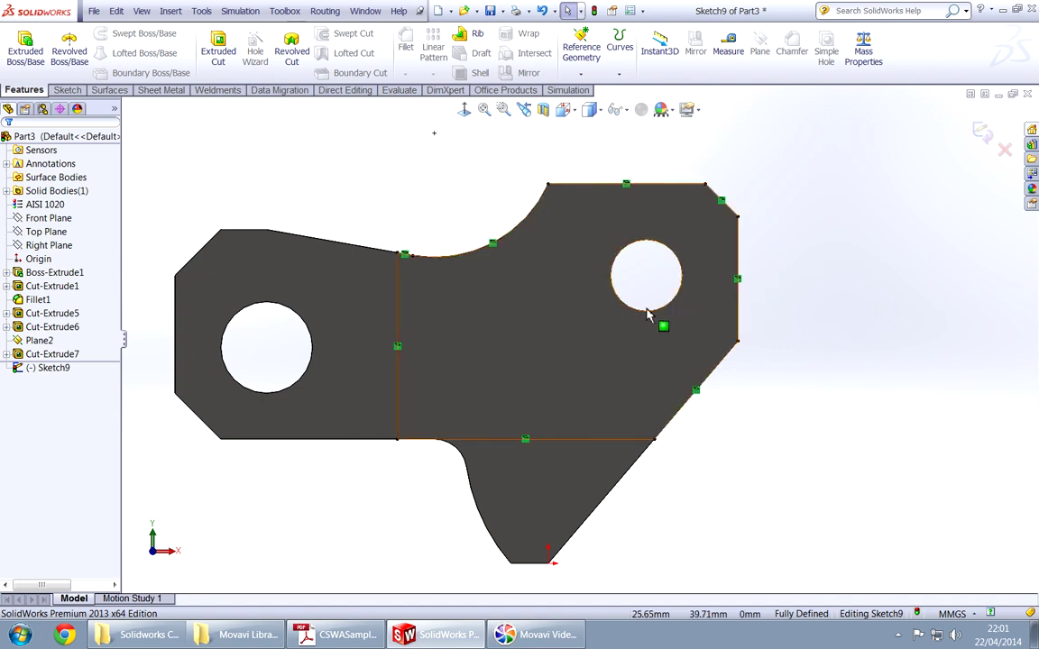
# Check that the outline lines are construction and Sketch9 reads fully defined
pyautogui.click(402, 389)
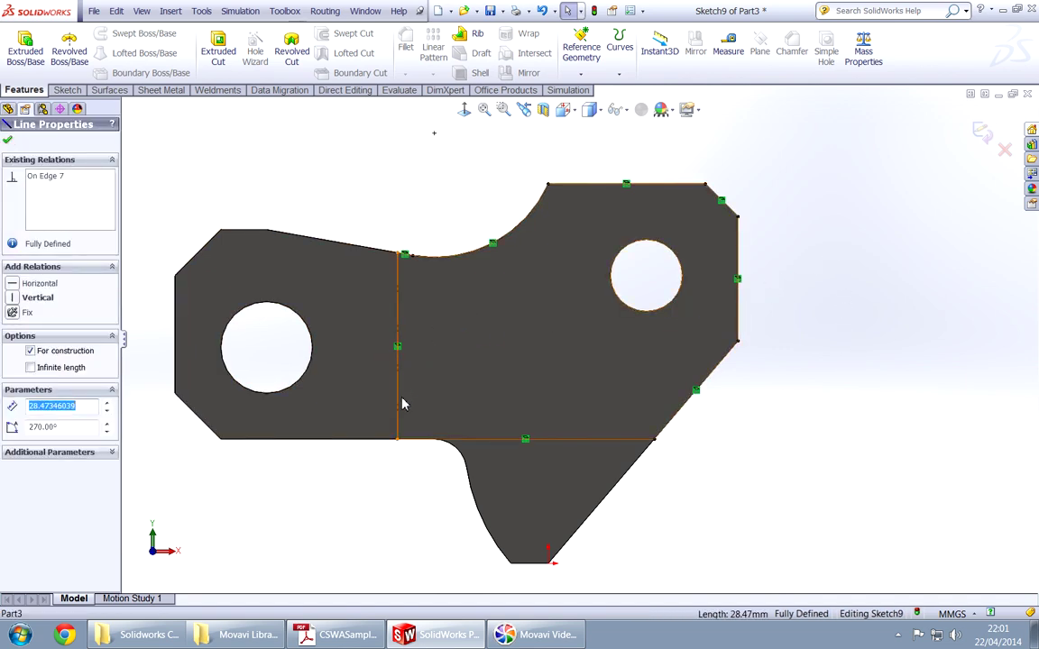
pyautogui.click(379, 469)
pyautogui.scroll(3, 463, 413)
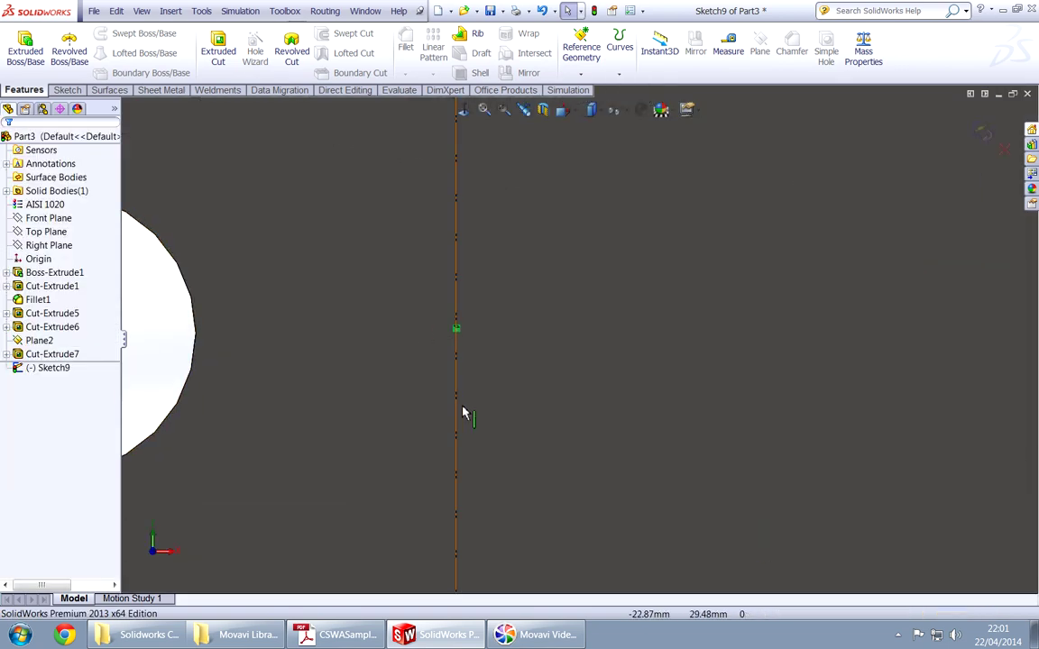
pyautogui.scroll(-3, 494, 431)
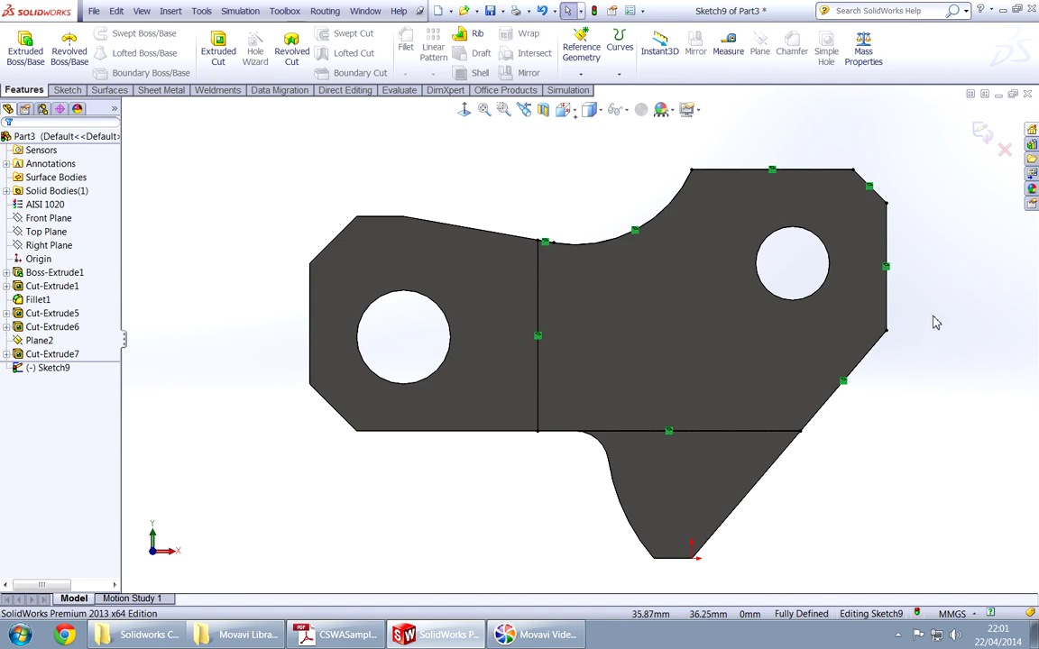
pyautogui.scroll(1, 749, 315)
pyautogui.scroll(-3, 778, 362)
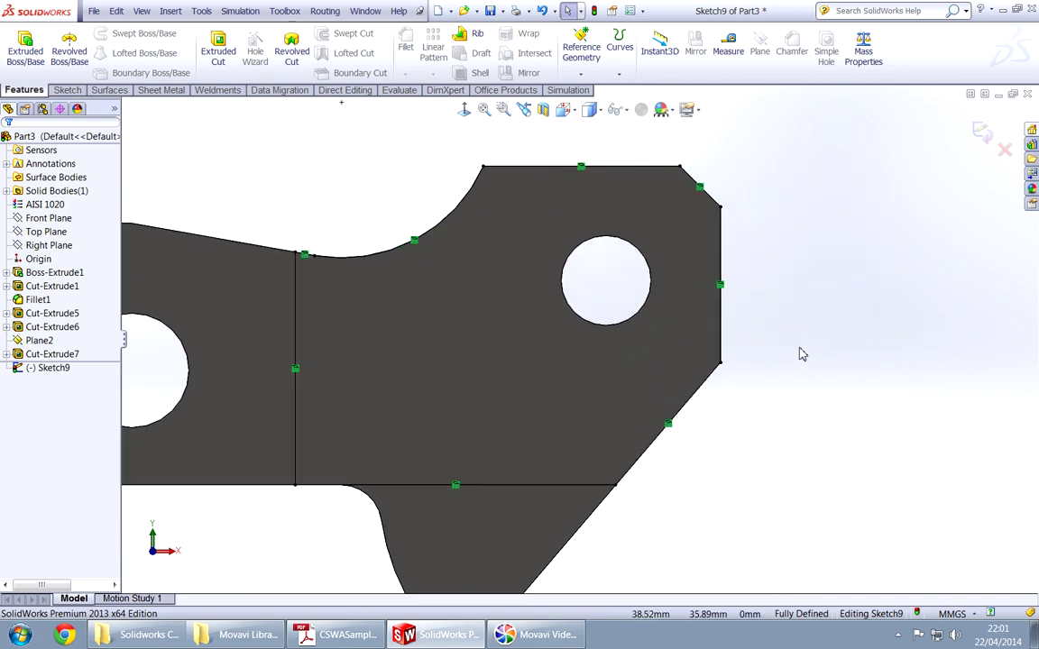
pyautogui.rightClick(783, 307)
pyautogui.click(780, 302)
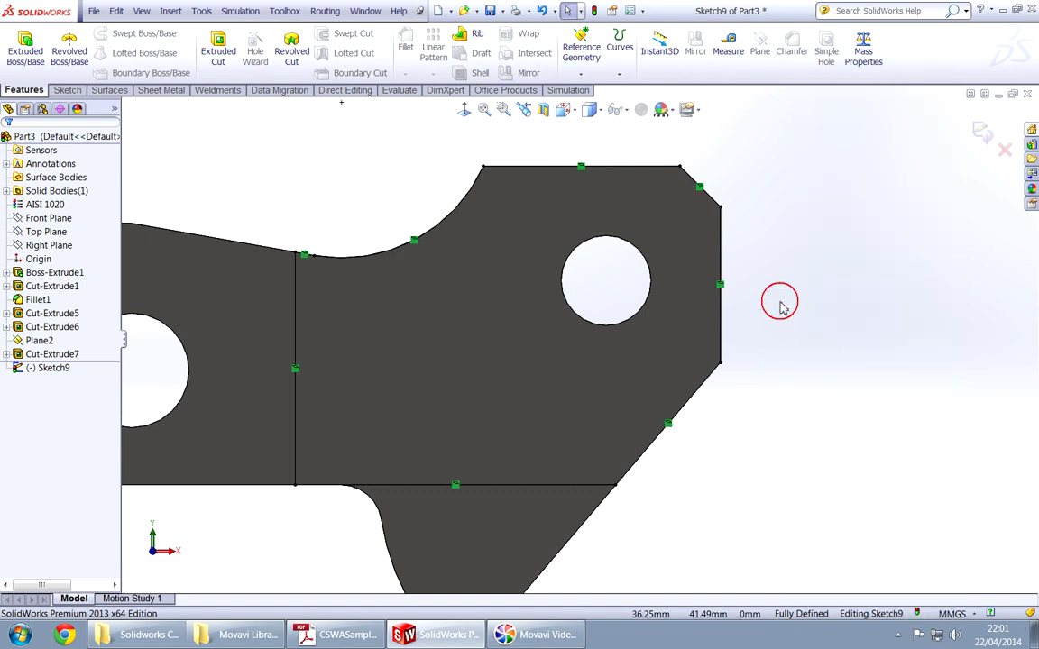
pyautogui.press('s')
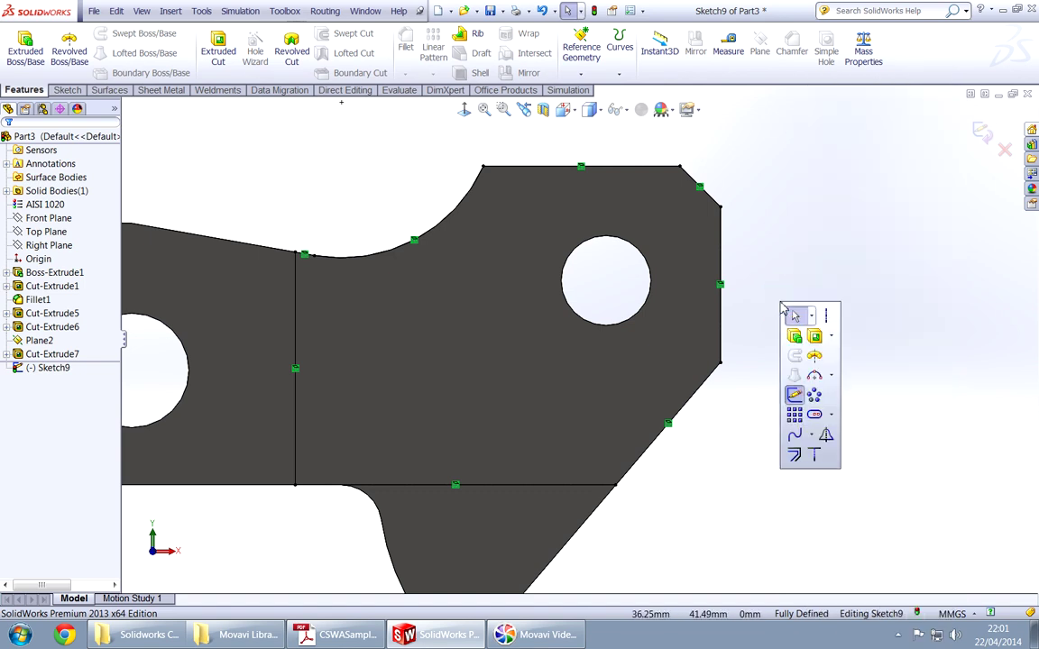
# Offset the whole face outline 1.00 mm, reversed so the new profile sits inside
pyautogui.click(793, 458)
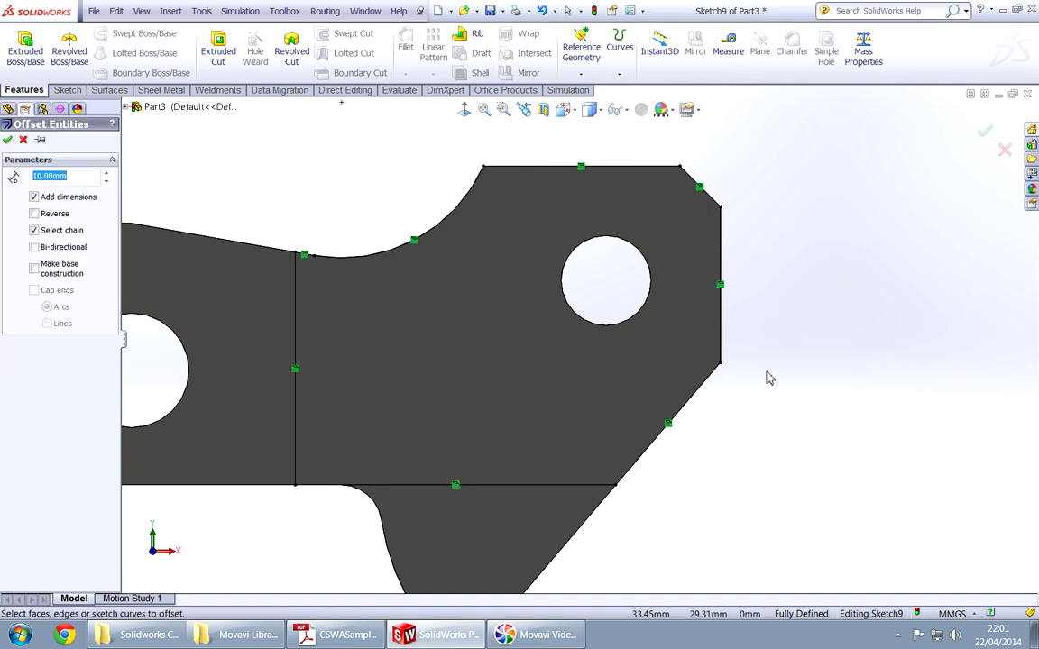
pyautogui.moveTo(800, 135)
pyautogui.mouseDown()
pyautogui.moveTo(324, 470)
pyautogui.moveTo(261, 540)
pyautogui.mouseUp()
pyautogui.scroll(3, 334, 505)
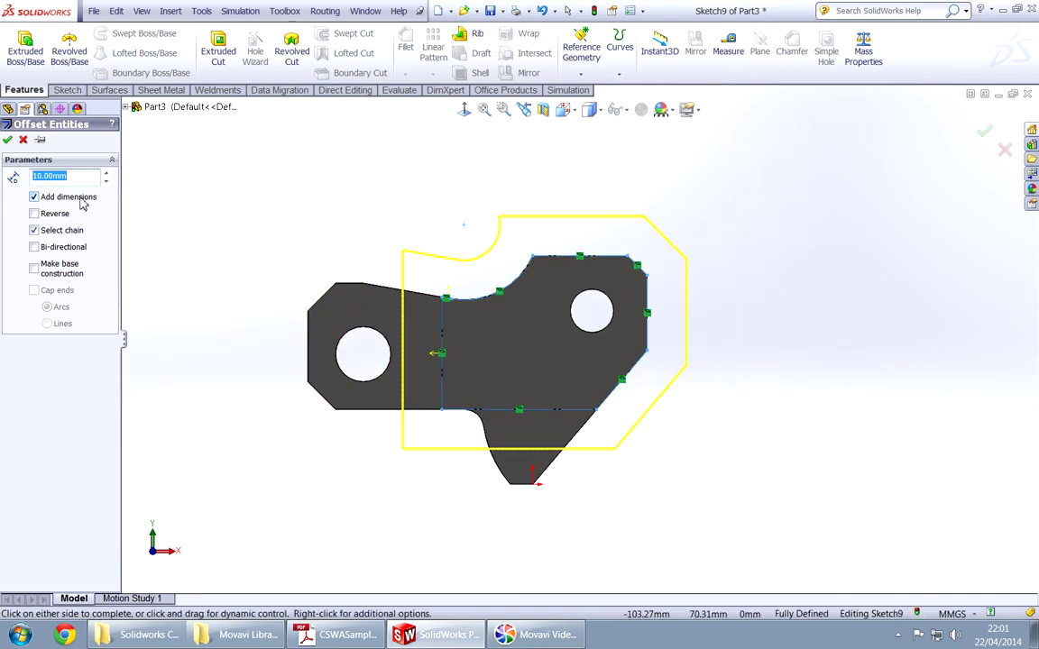
pyautogui.hotkey('alt', 'Tab')
pyautogui.hotkey('alt', 'Tab')
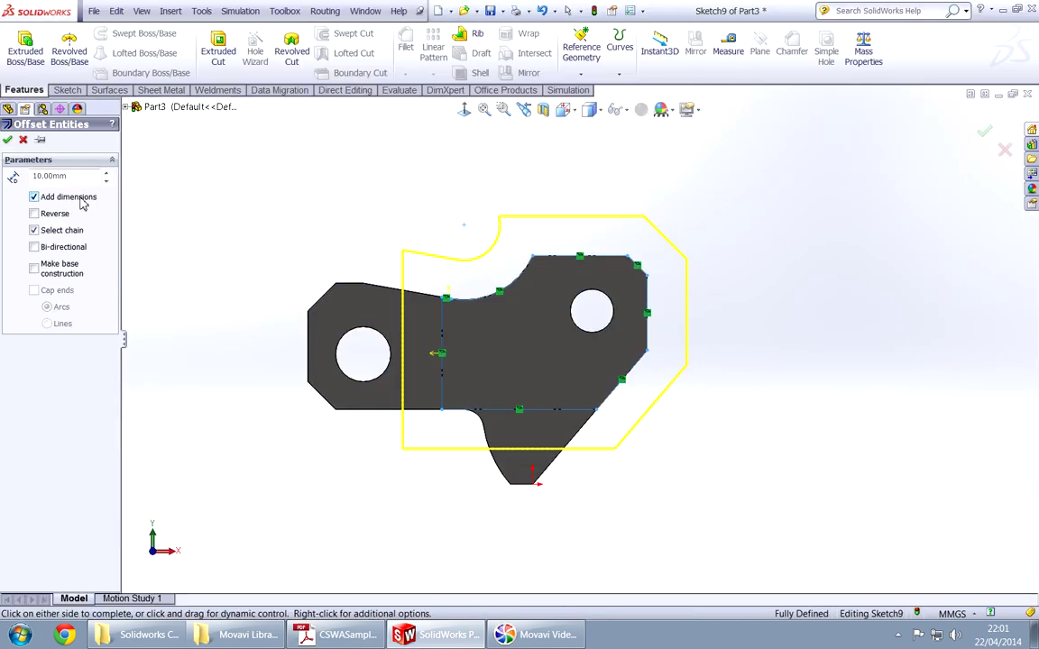
pyautogui.press('Return')
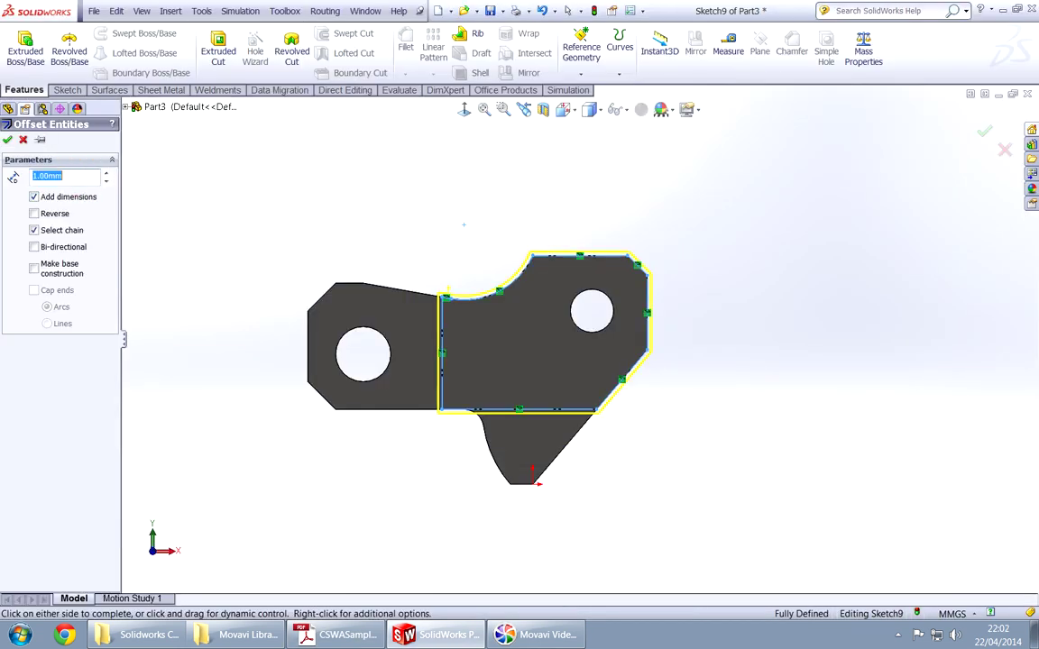
pyautogui.click(35, 215)
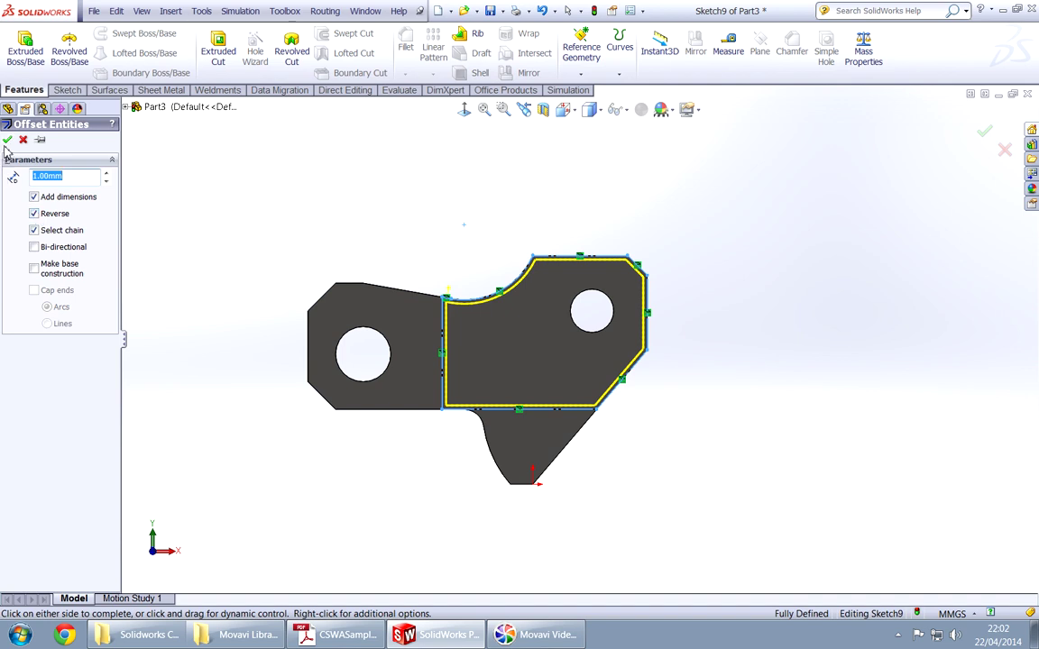
pyautogui.scroll(-4, 570, 386)
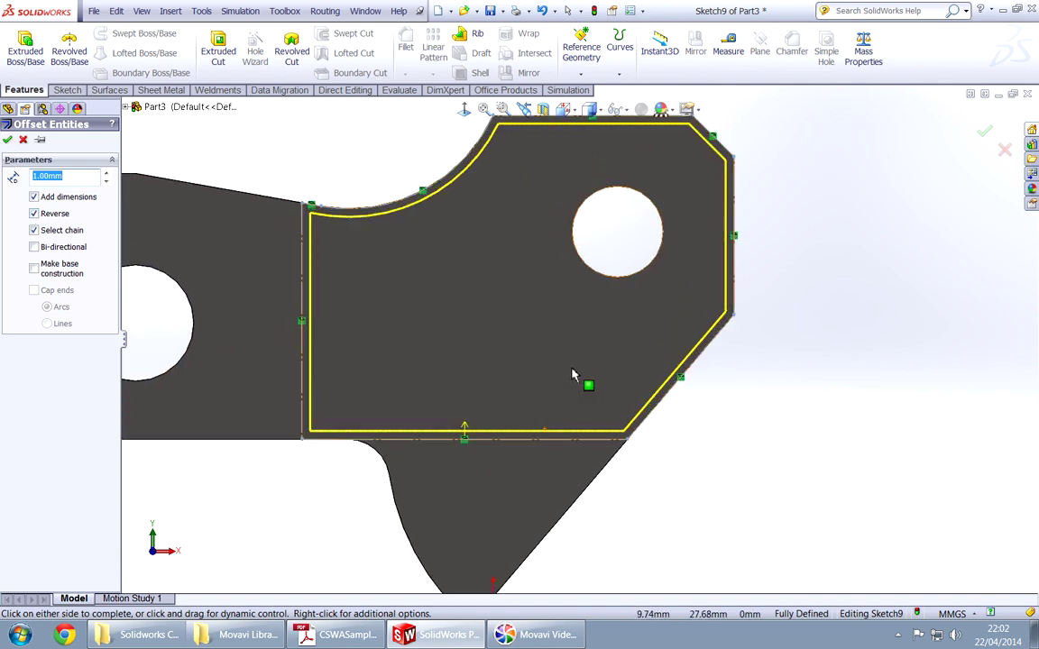
pyautogui.scroll(3, 571, 376)
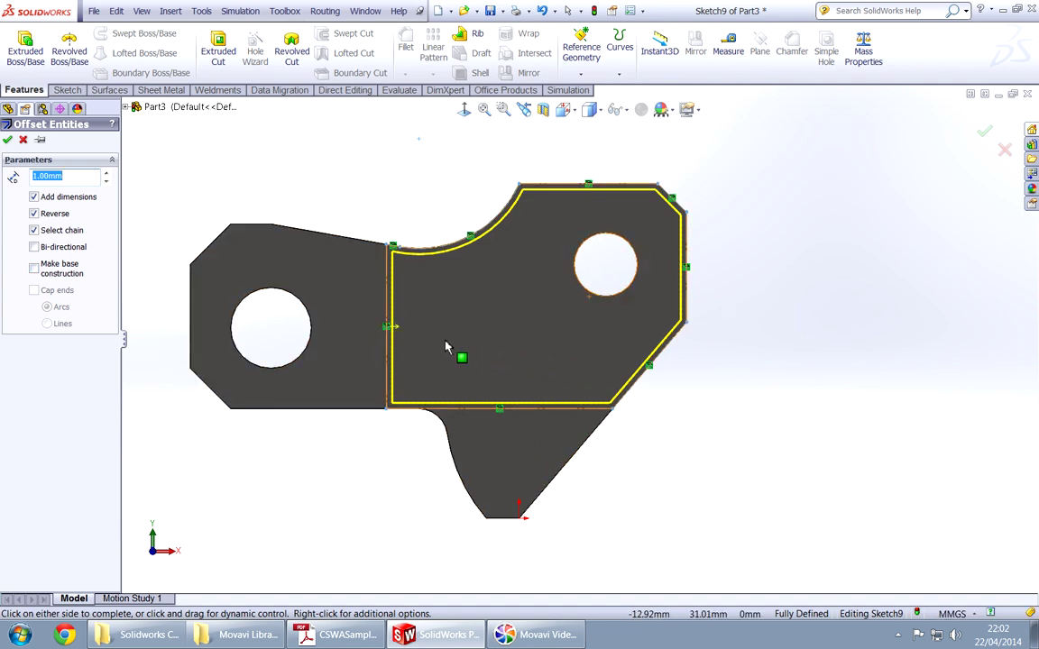
pyautogui.click(8, 140)
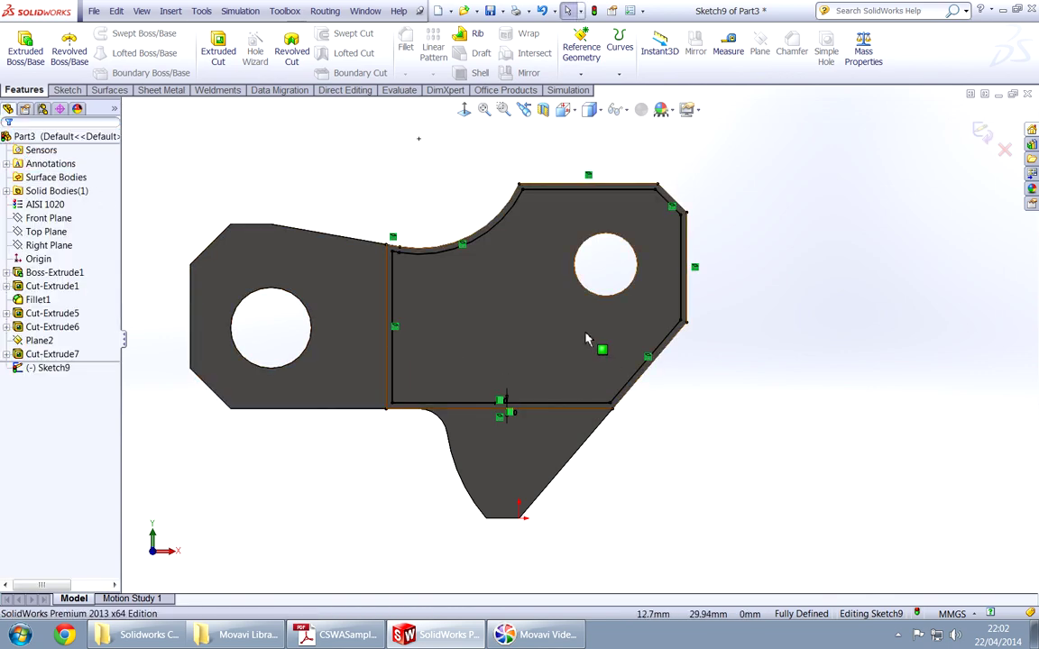
# After checking the exam PDF, dimension the pocket's bottom line 1.00 mm from the part's lower edge
pyautogui.scroll(-3, 586, 341)
pyautogui.scroll(3, 483, 274)
pyautogui.scroll(-3, 748, 267)
pyautogui.scroll(3, 550, 383)
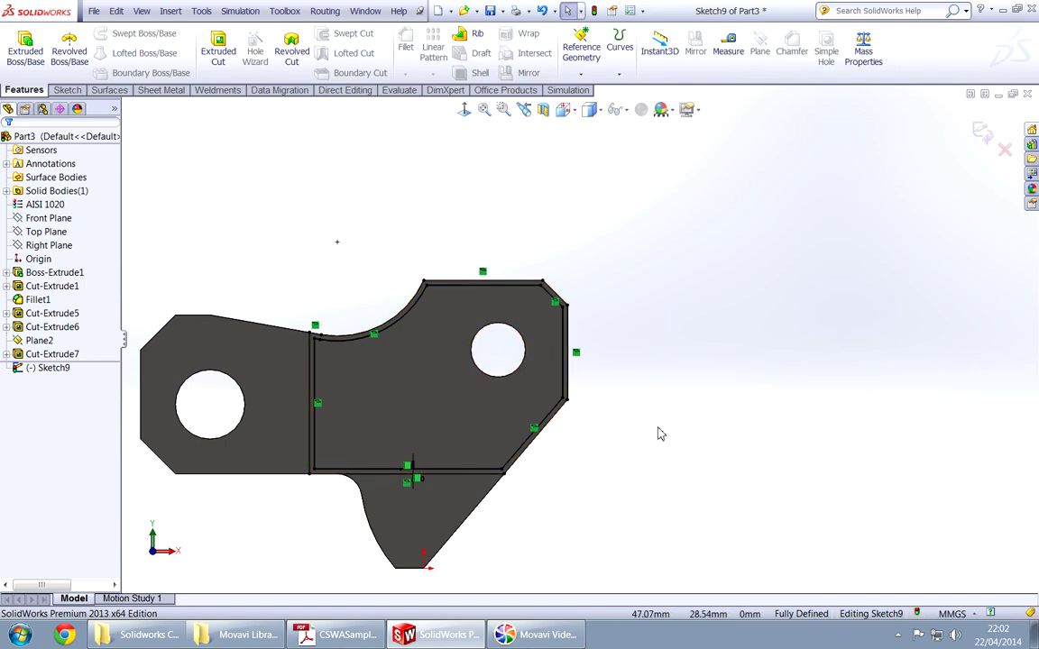
pyautogui.hotkey('alt', 'Tab')
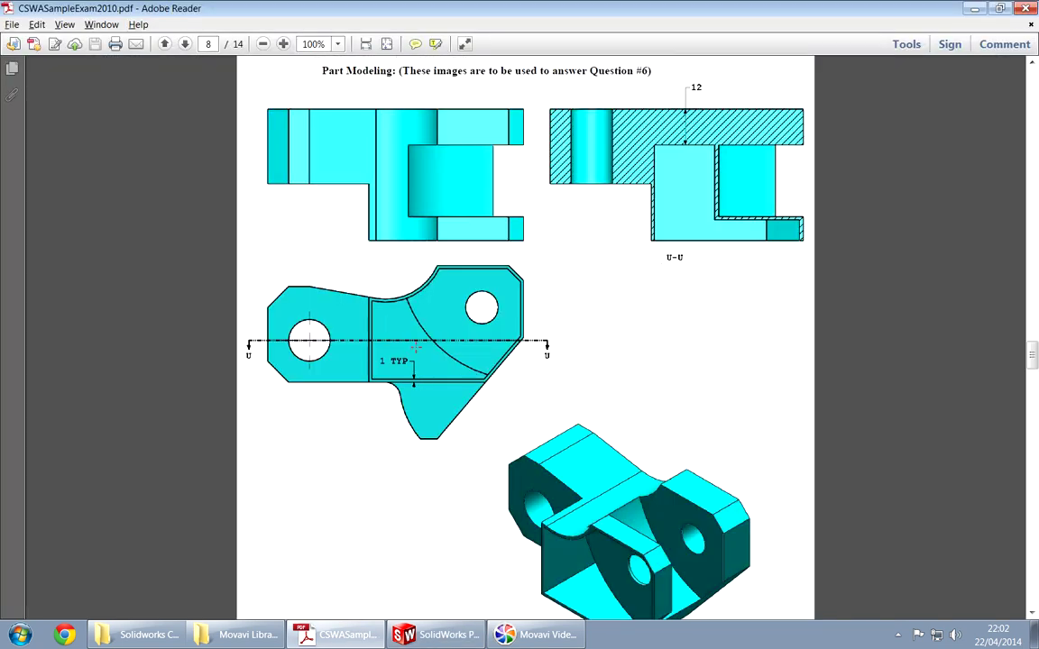
pyautogui.hotkey('alt', 'Tab')
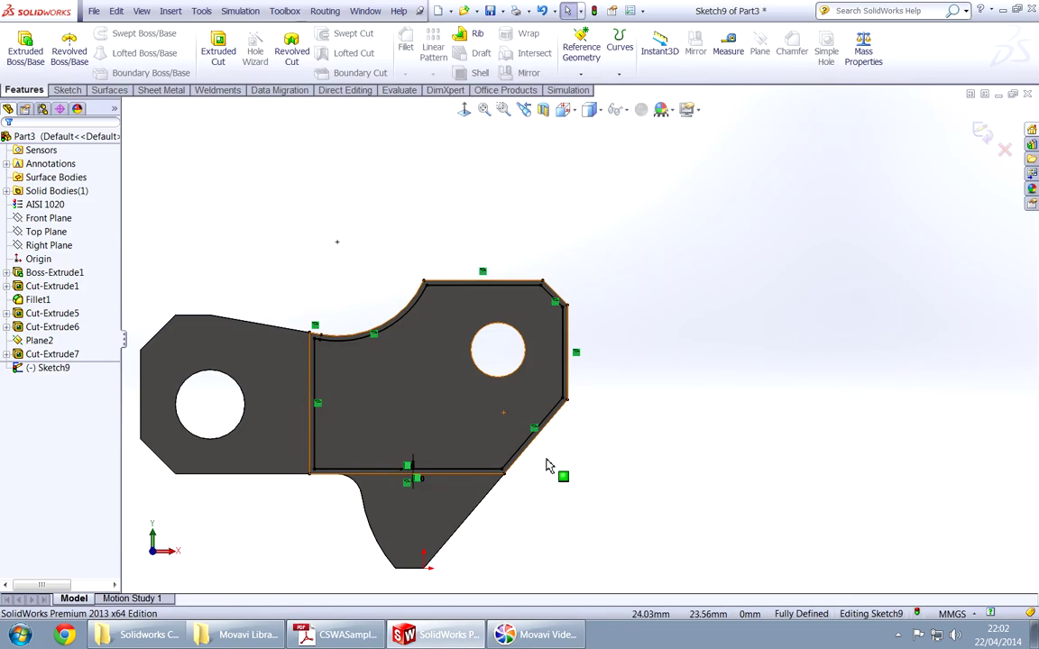
pyautogui.scroll(-5, 415, 509)
pyautogui.click(388, 385)
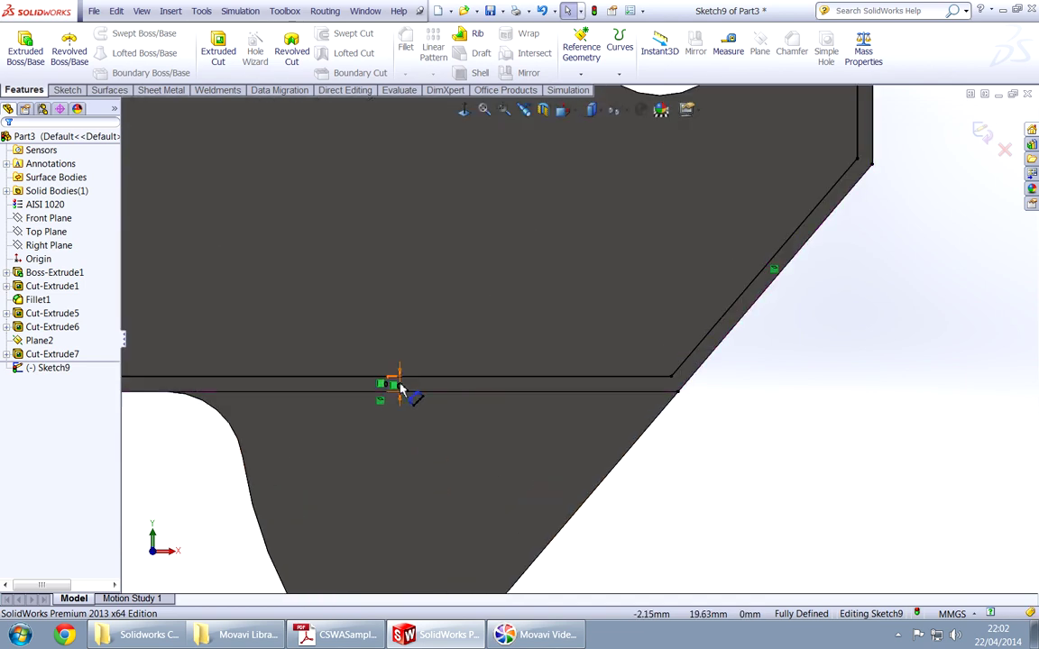
pyautogui.click(553, 394)
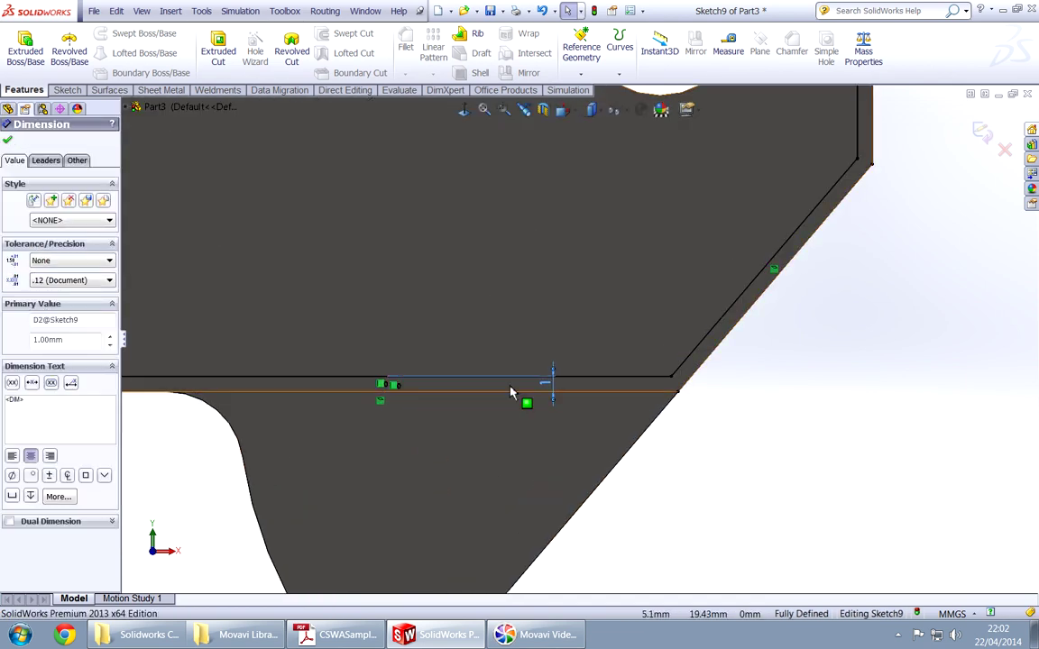
pyautogui.click(757, 402)
pyautogui.click(735, 448)
# Start an extruded cut from Sketch9 with Ctrl+E
pyautogui.scroll(4, 735, 448)
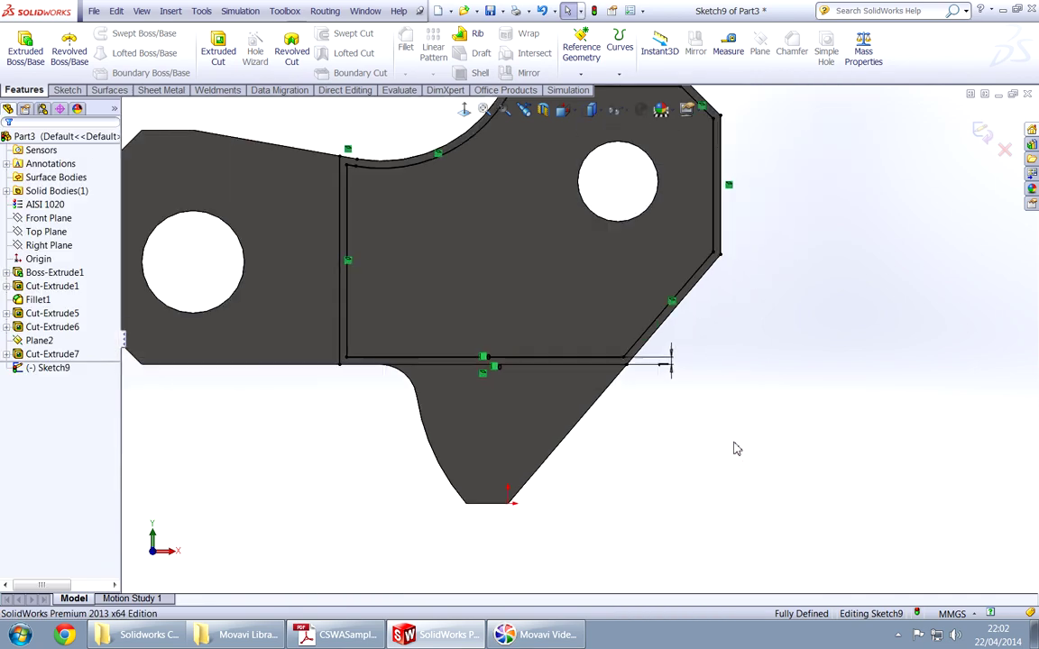
pyautogui.scroll(2, 791, 241)
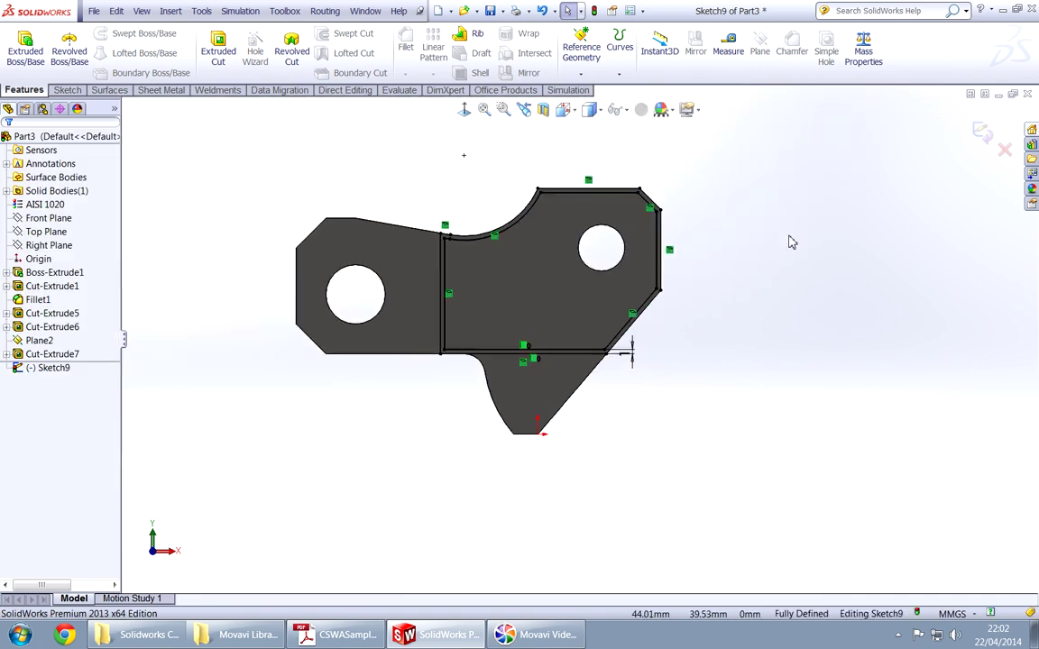
pyautogui.hotkey('ctrl', 'e')
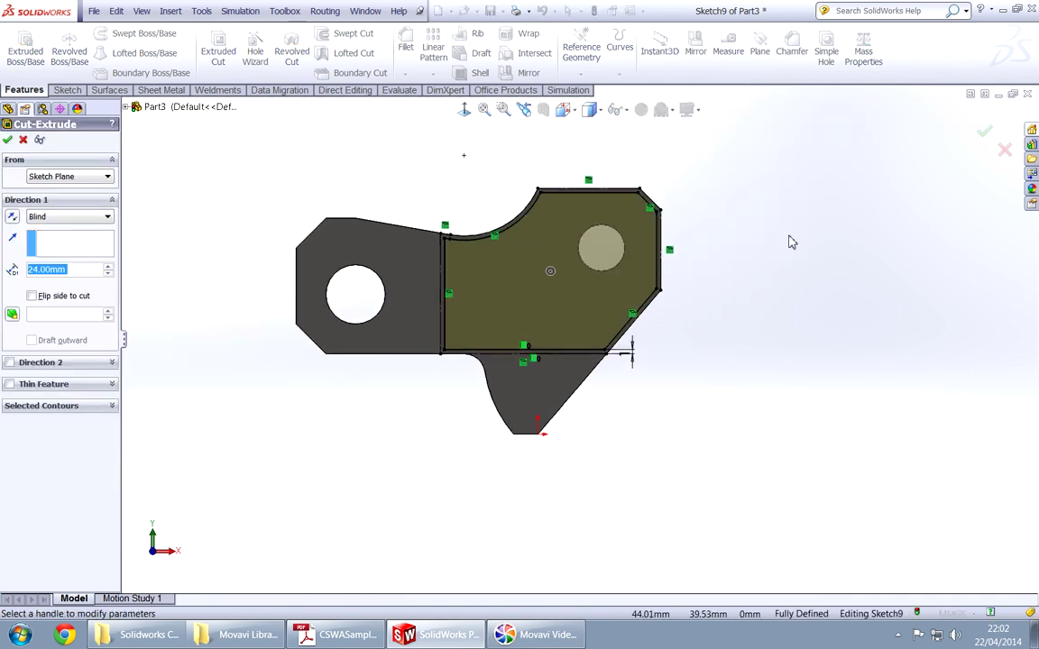
# Set the cut's end condition to Offset From Surface on the block's far face, then view the exam PDF
pyautogui.moveTo(791, 242); pyautogui.dragTo(752, 307, button='middle')
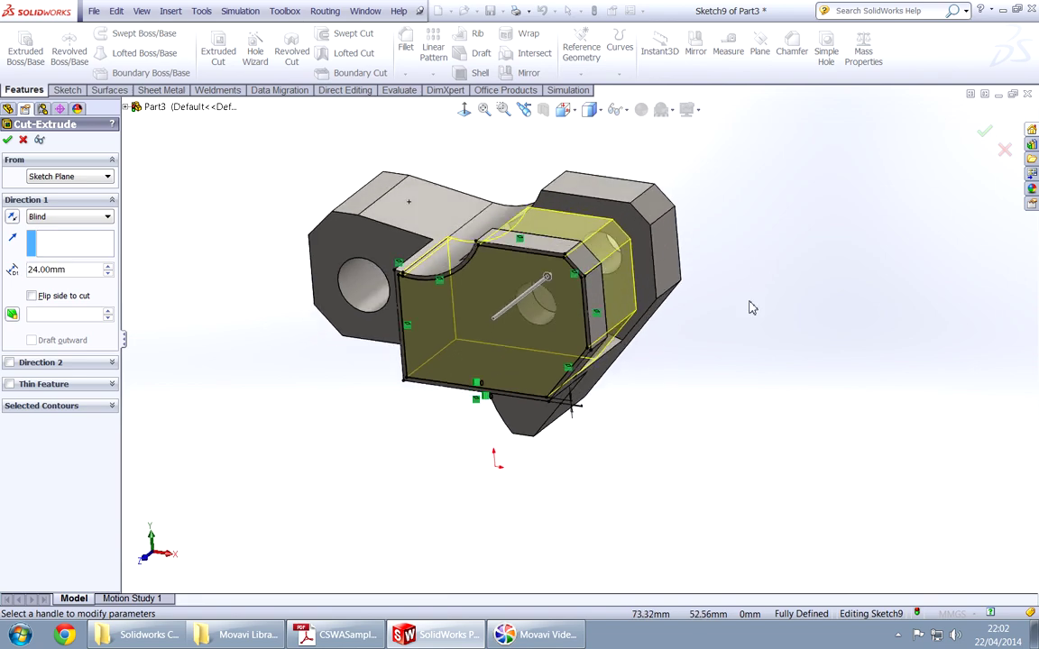
pyautogui.rightClick(795, 223)
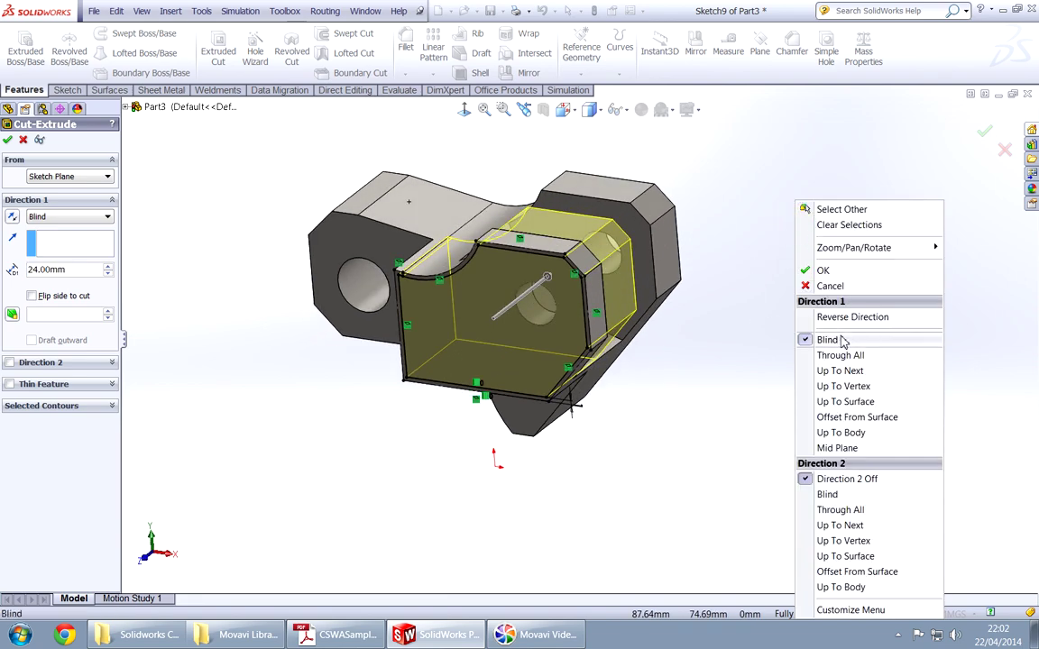
pyautogui.click(863, 402)
pyautogui.moveTo(856, 400); pyautogui.dragTo(431, 390, button='middle')
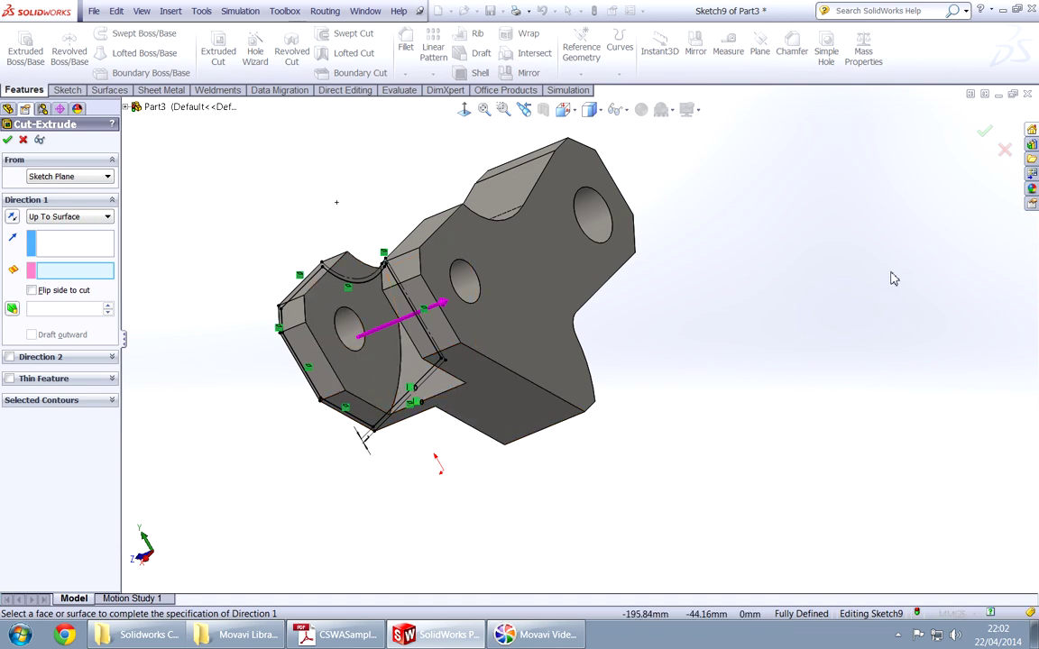
pyautogui.rightClick(815, 236)
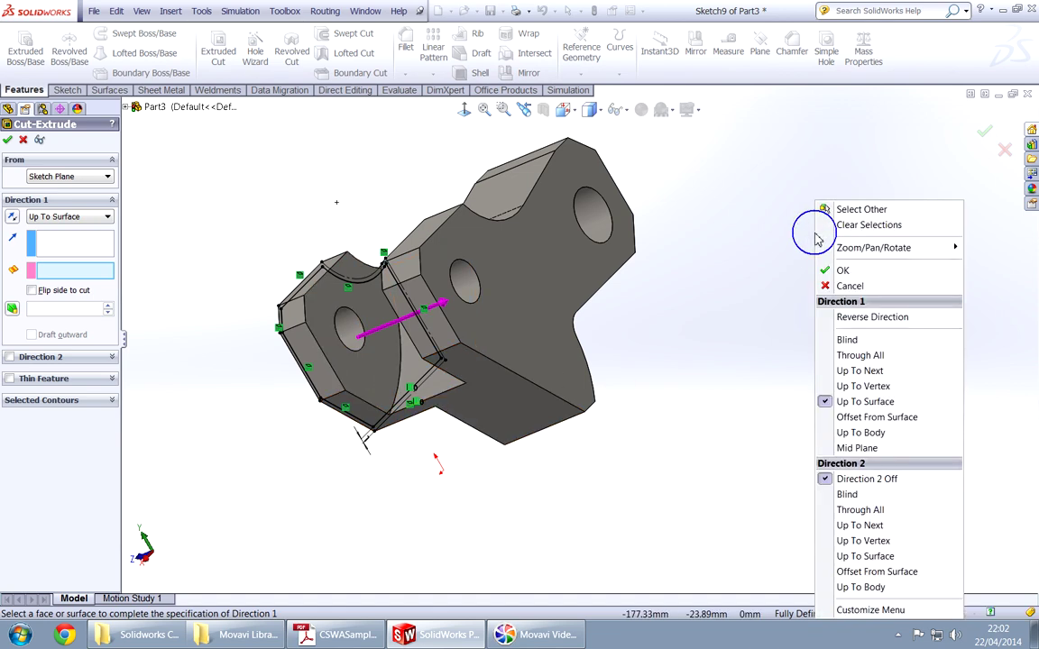
pyautogui.click(868, 417)
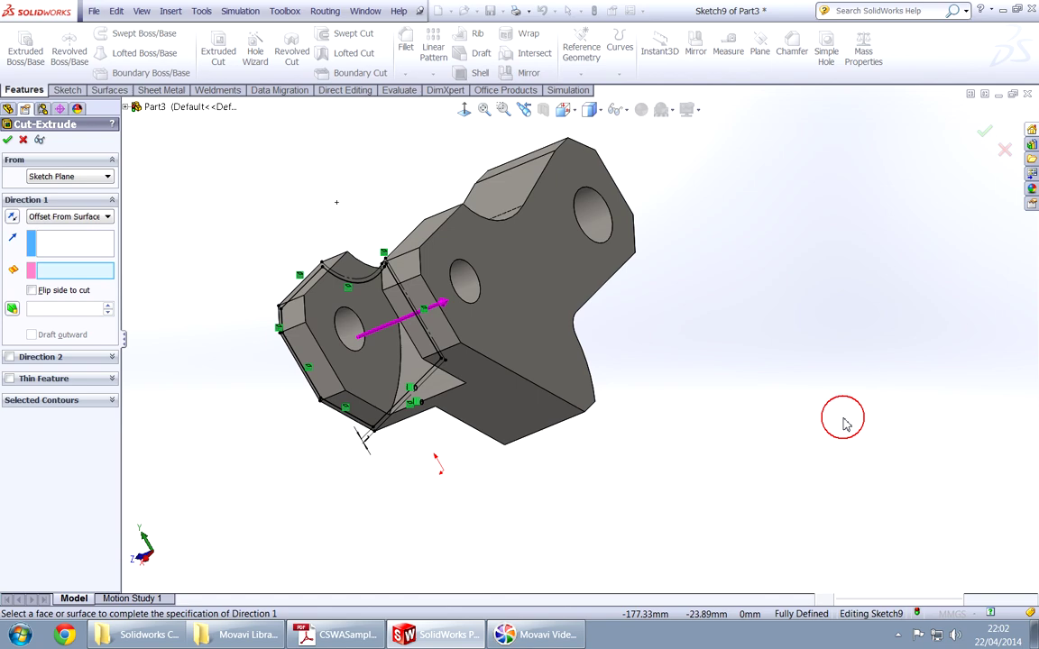
pyautogui.click(359, 388)
pyautogui.moveTo(344, 409); pyautogui.dragTo(408, 400, button='middle')
pyautogui.hotkey('alt', 'Tab')
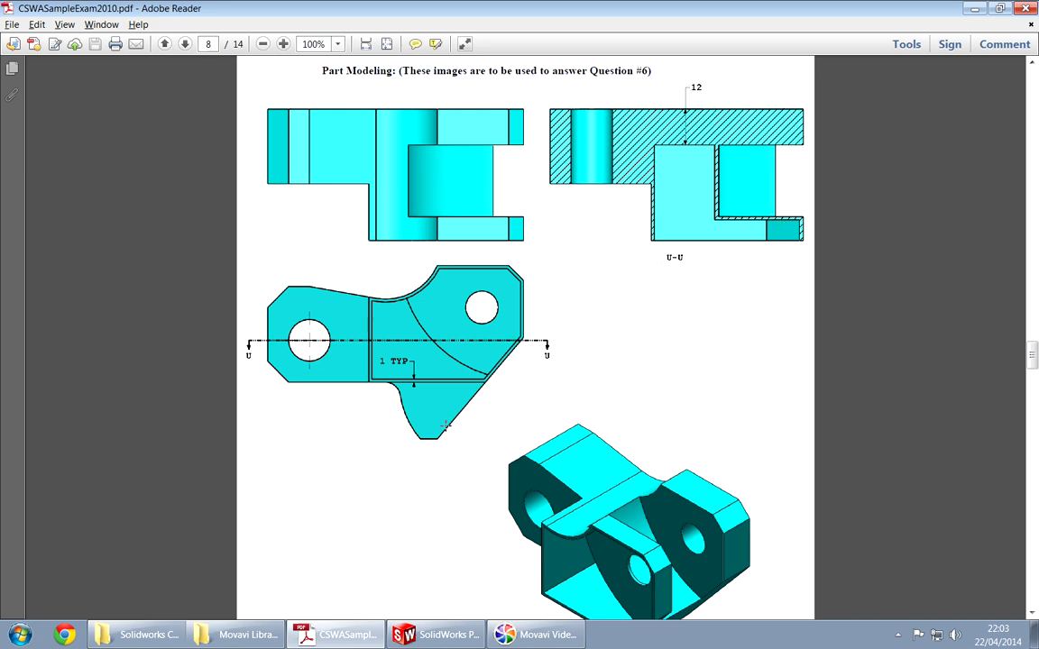
# Review the U-U section, then finish the pocket cut as Cut-Extrude8 with a 1.00 mm offset
pyautogui.scroll(-4, 445, 424)
pyautogui.scroll(4, 538, 482)
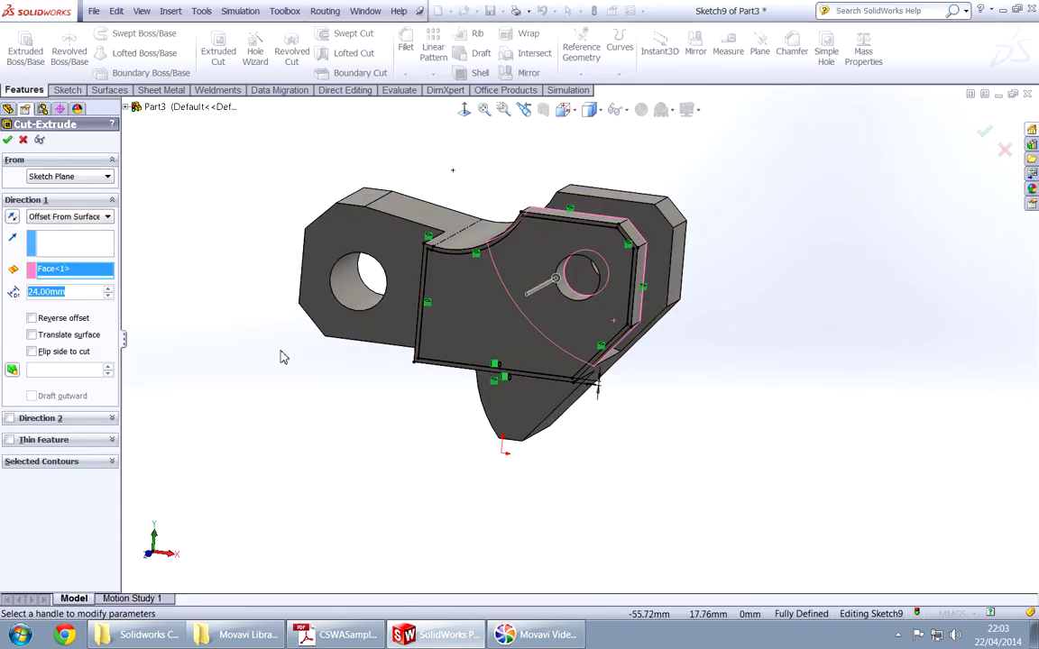
pyautogui.write('1')
pyautogui.press('Return')
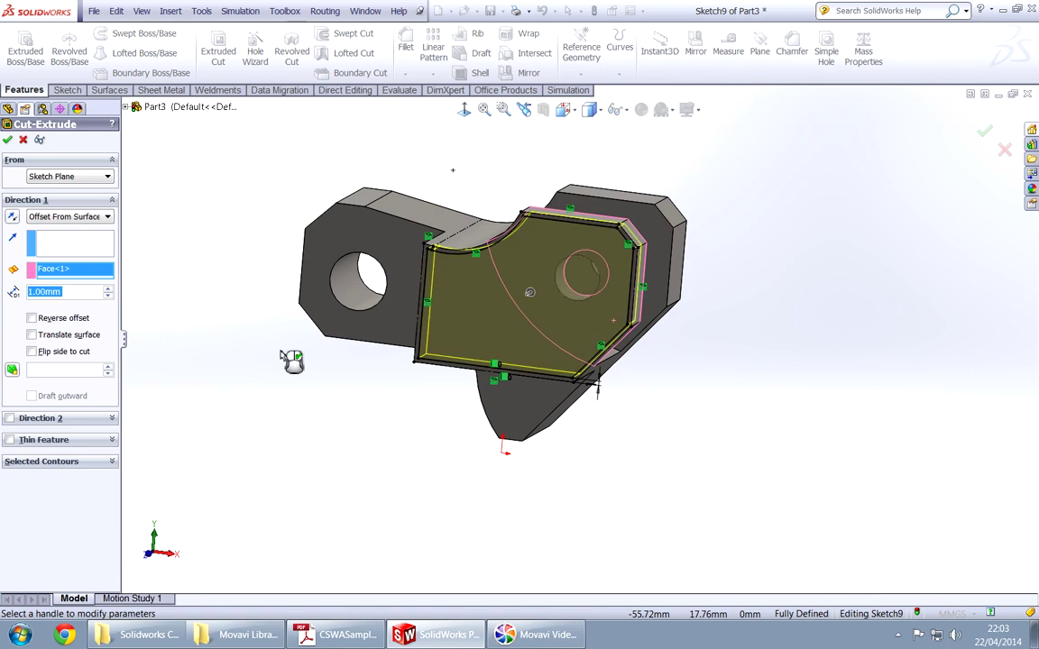
pyautogui.rightClick(388, 352)
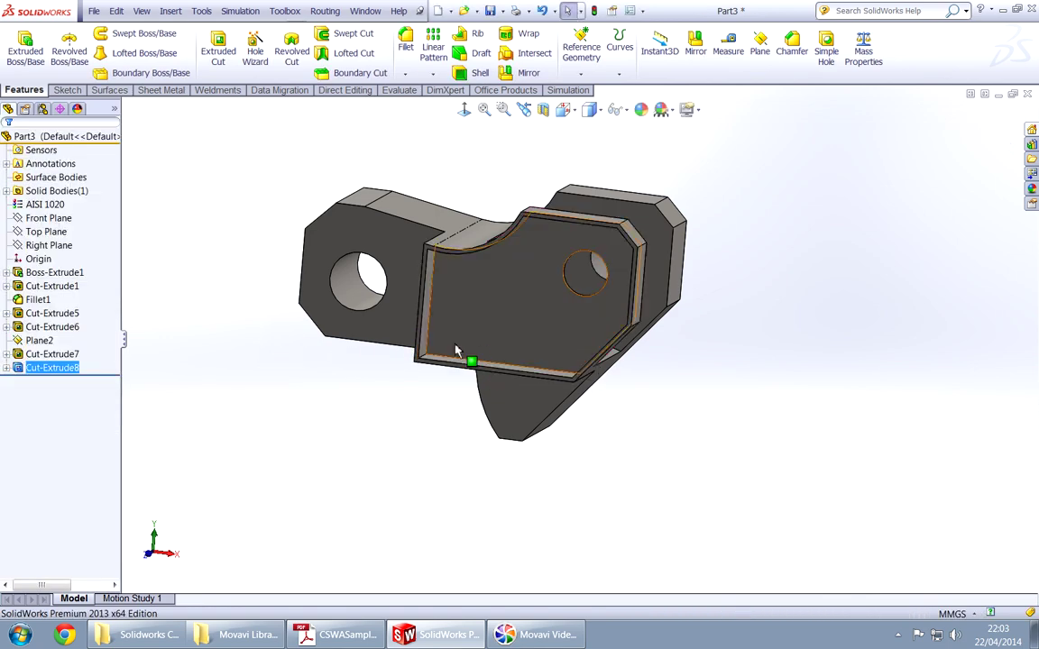
pyautogui.moveTo(410, 309)
pyautogui.mouseDown(button='middle')
pyautogui.moveTo(497, 287)
pyautogui.moveTo(540, 409)
pyautogui.moveTo(464, 308)
pyautogui.moveTo(396, 376)
pyautogui.moveTo(483, 354)
pyautogui.moveTo(487, 270)
pyautogui.mouseUp(button='middle')
# Open a new sketch on the pocket floor and view it normal to the plane
pyautogui.click(526, 241)
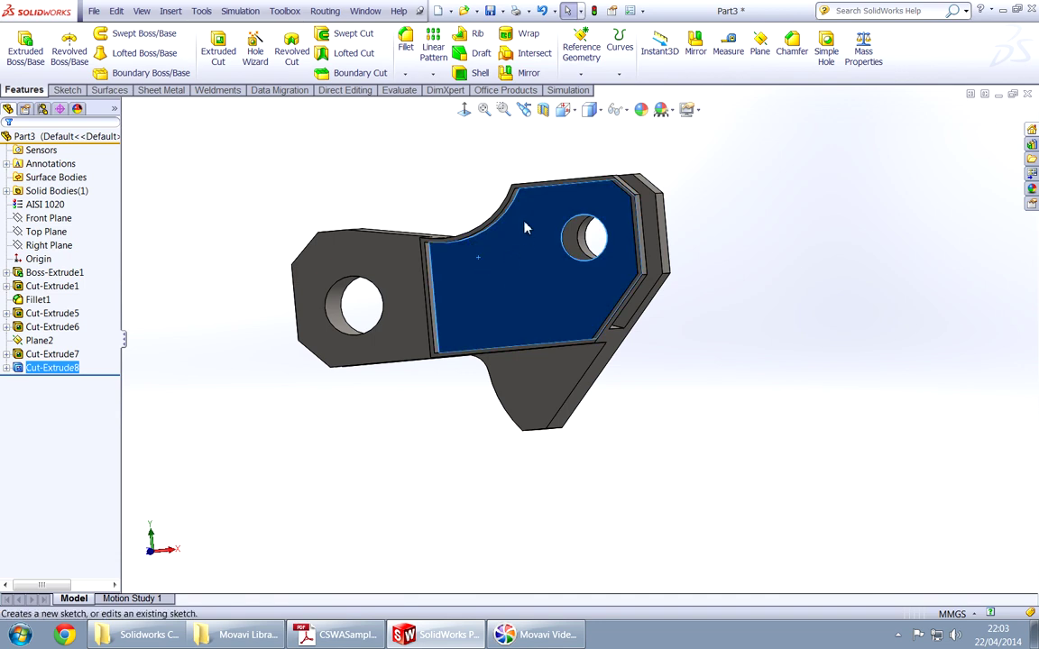
pyautogui.click(529, 228)
pyautogui.click(464, 109)
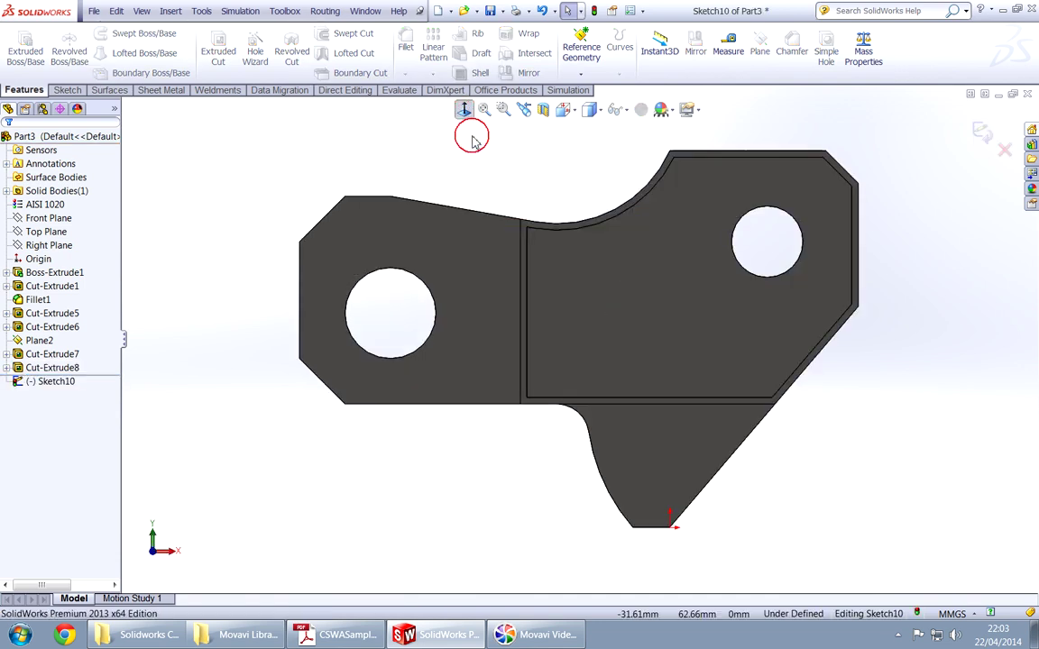
pyautogui.scroll(-3, 603, 309)
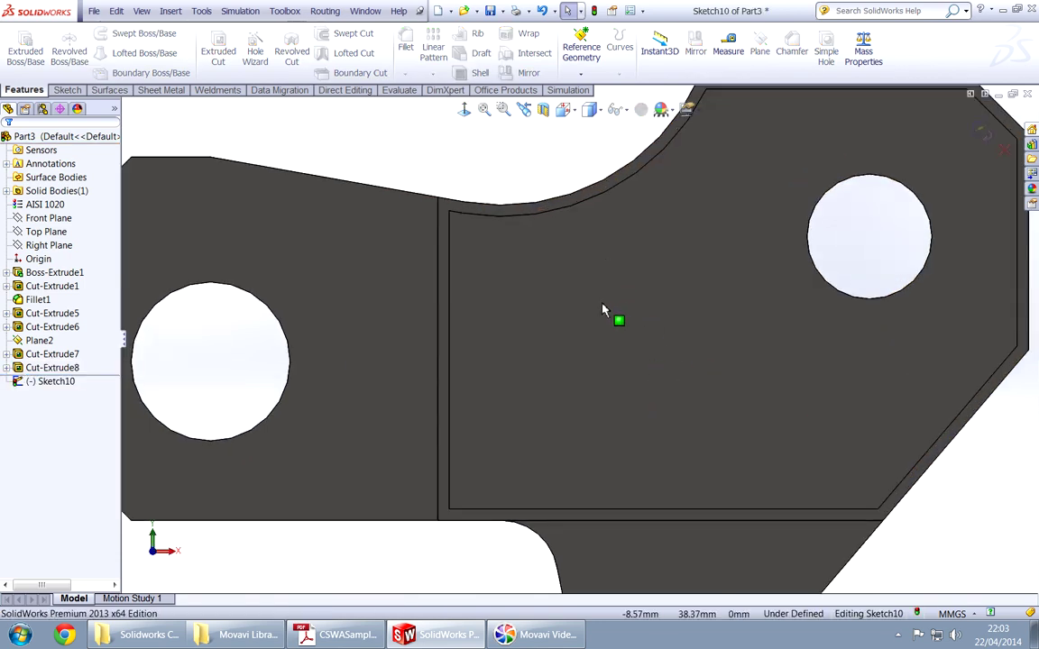
pyautogui.scroll(4, 555, 332)
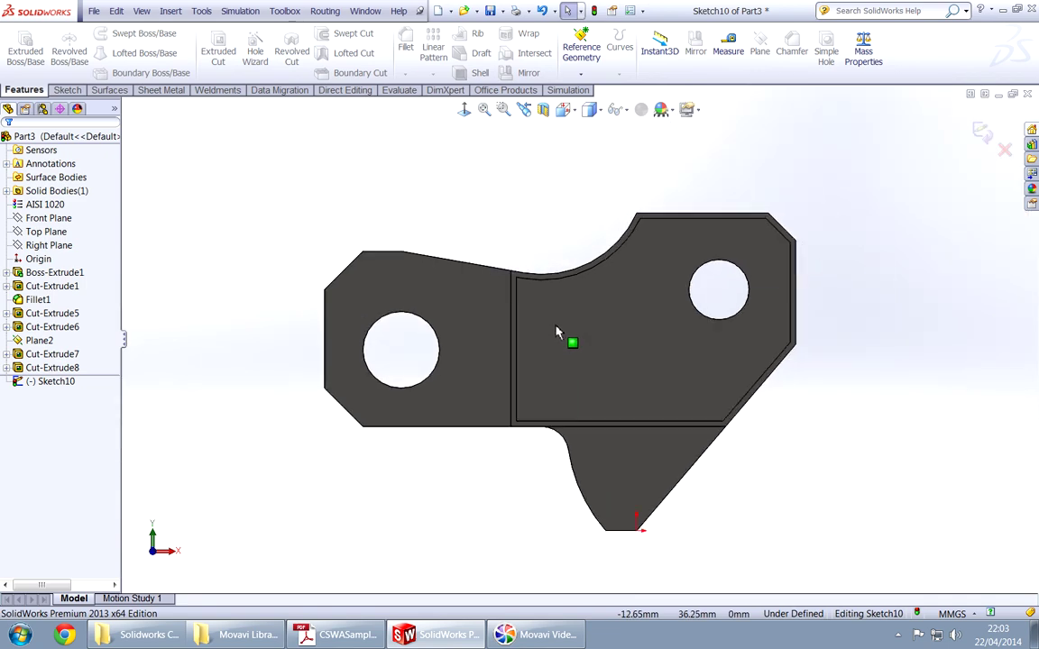
# Convert the block's curved edge into the sketch as an R41 arc
pyautogui.moveTo(833, 391); pyautogui.dragTo(443, 434, button='middle')
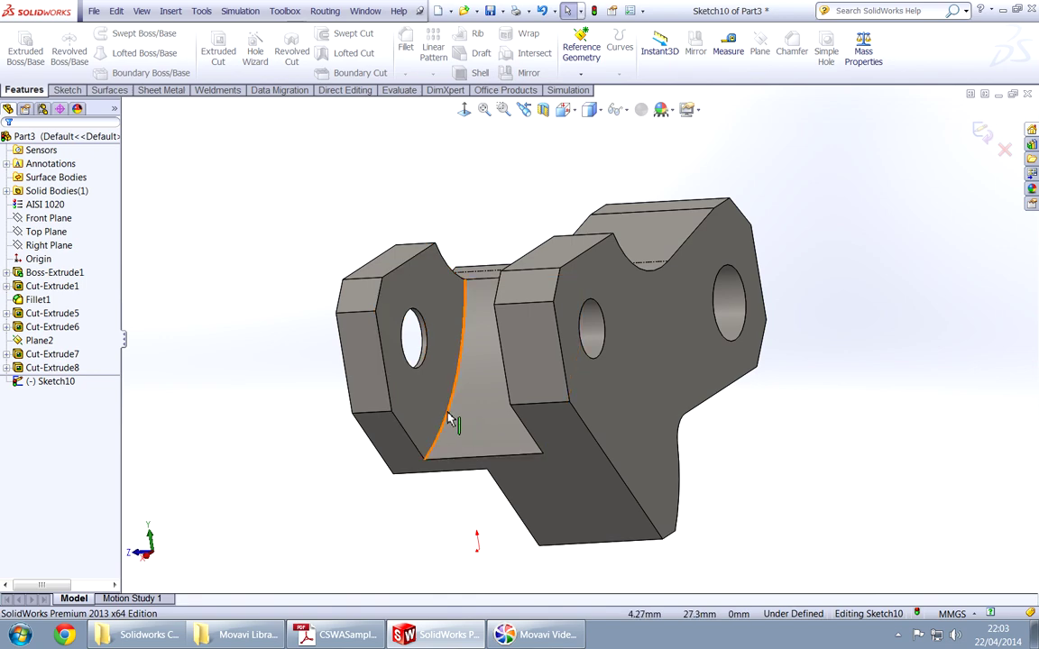
pyautogui.click(449, 416)
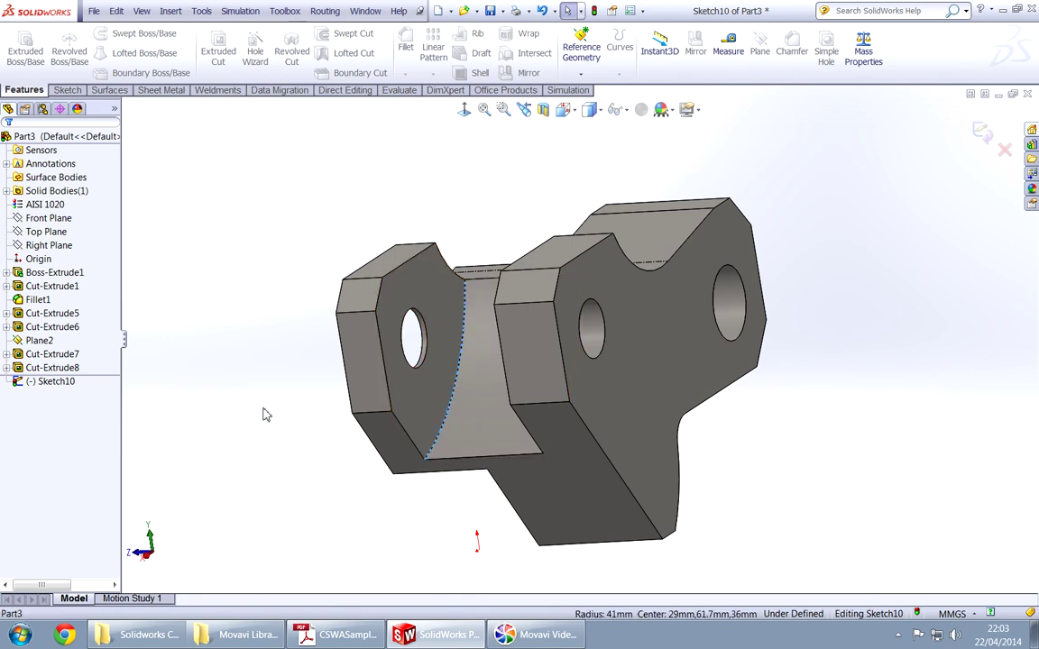
pyautogui.moveTo(266, 415); pyautogui.dragTo(353, 415, button='middle')
pyautogui.moveTo(353, 414); pyautogui.dragTo(334, 404, button='right')
pyautogui.moveTo(744, 461)
pyautogui.mouseDown(button='middle')
pyautogui.moveTo(733, 373)
pyautogui.moveTo(788, 360)
pyautogui.moveTo(776, 394)
pyautogui.mouseUp(button='middle')
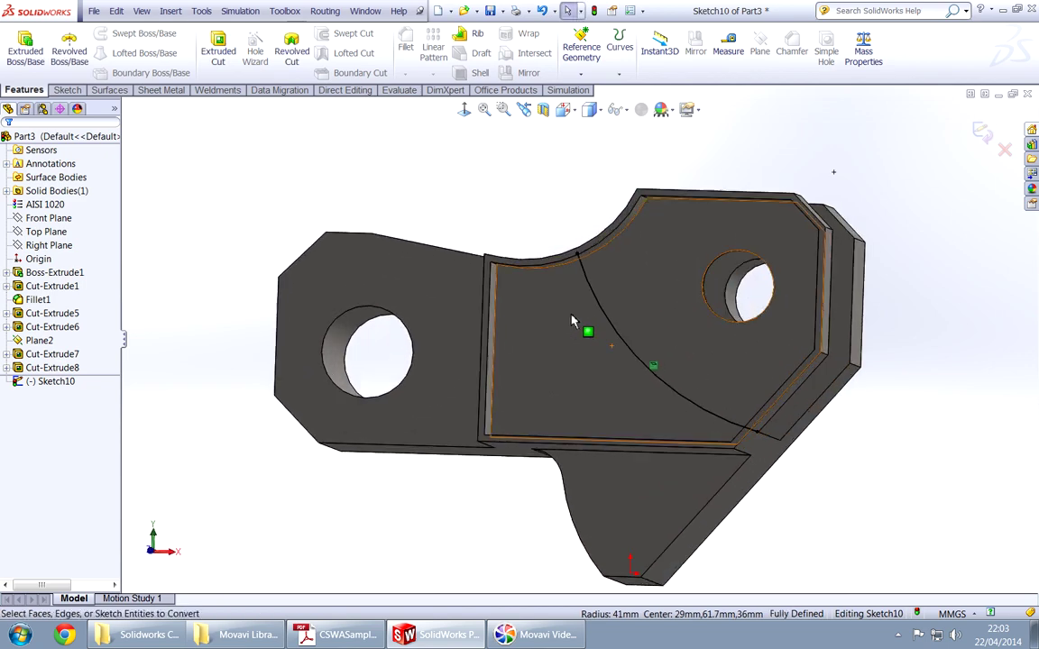
pyautogui.scroll(-3, 571, 321)
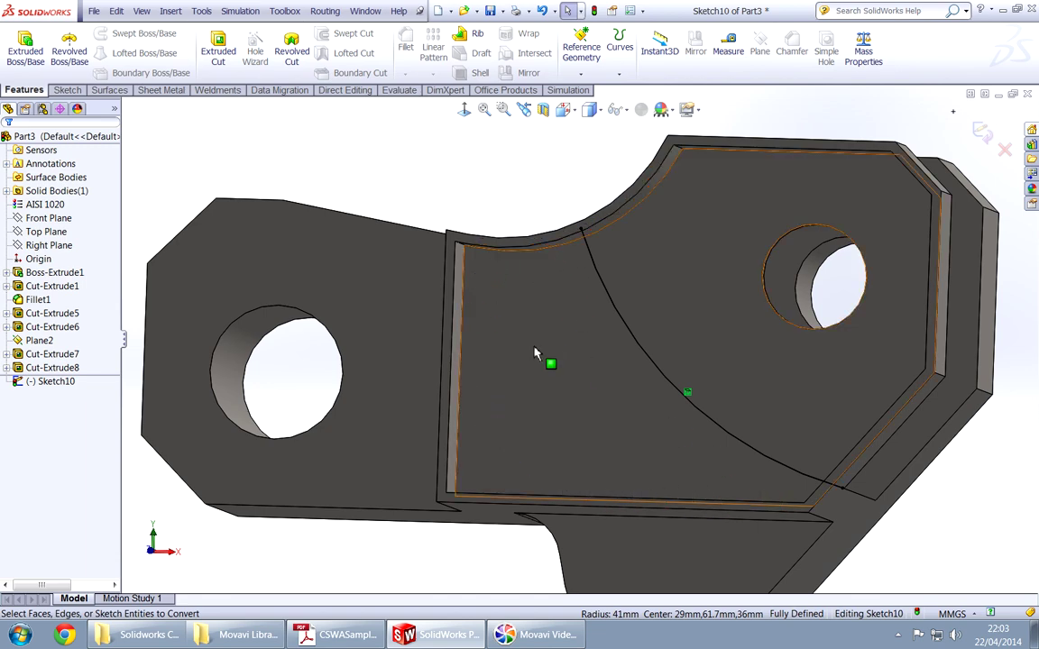
pyautogui.moveTo(534, 354); pyautogui.dragTo(560, 286, button='middle')
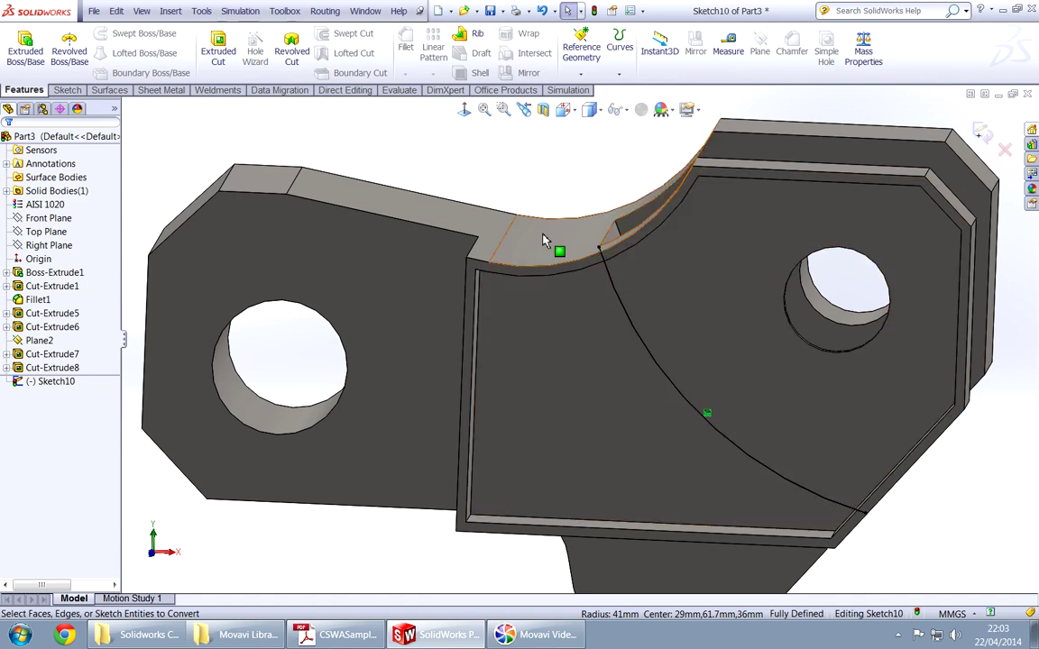
pyautogui.moveTo(545, 242); pyautogui.dragTo(669, 322, button='middle')
pyautogui.scroll(3, 642, 327)
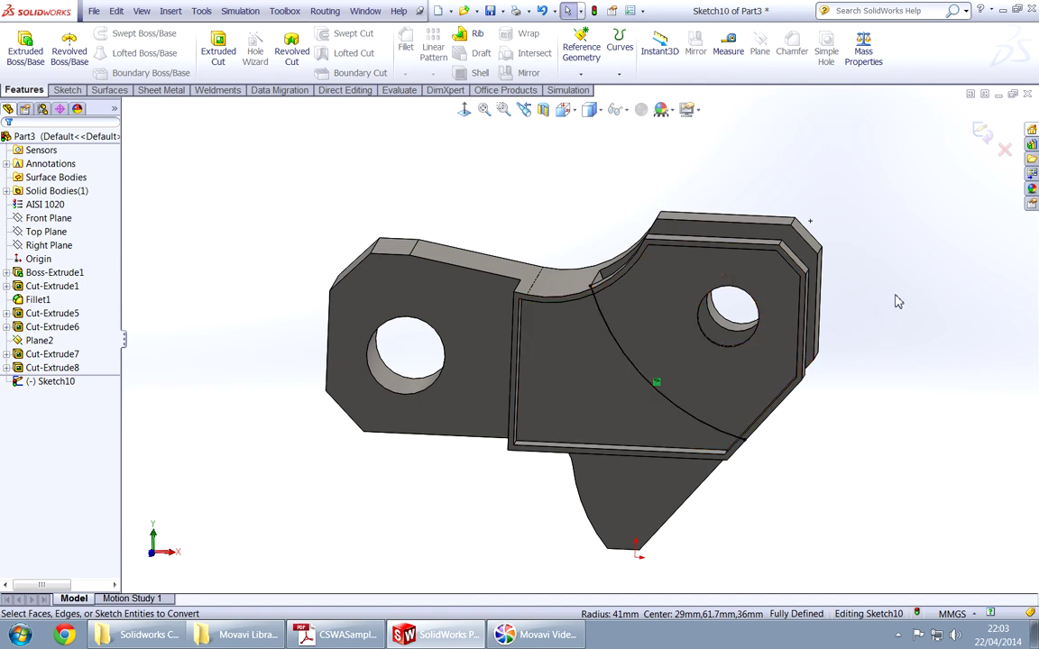
# Offset the R41 arc by 1.00 mm, making the original arc construction geometry
pyautogui.press('s')
pyautogui.click(929, 368)
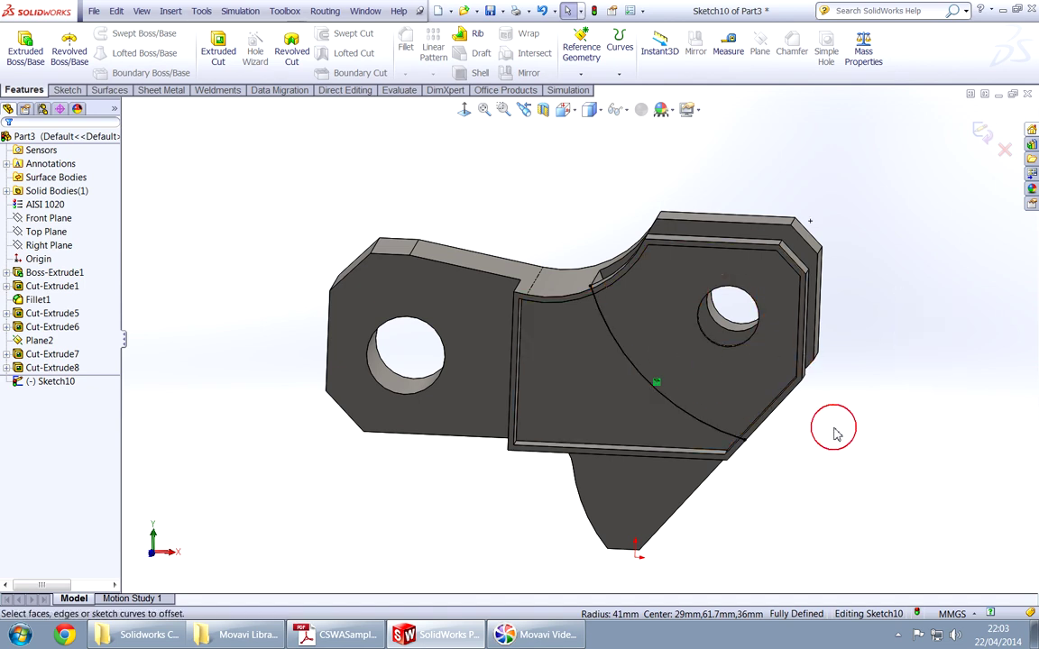
pyautogui.click(648, 379)
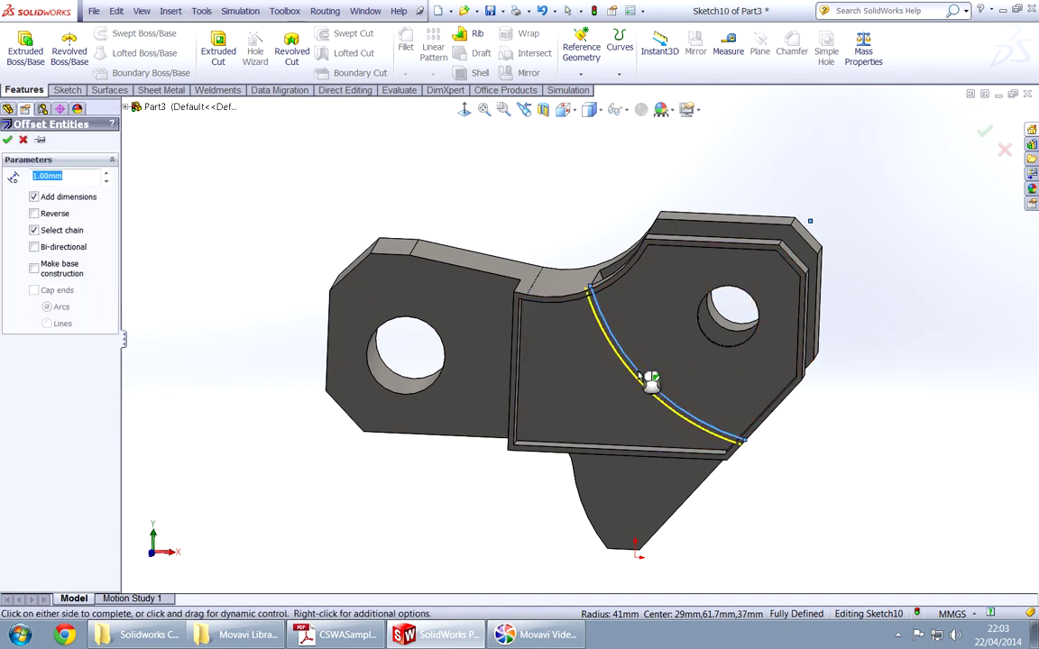
pyautogui.click(36, 272)
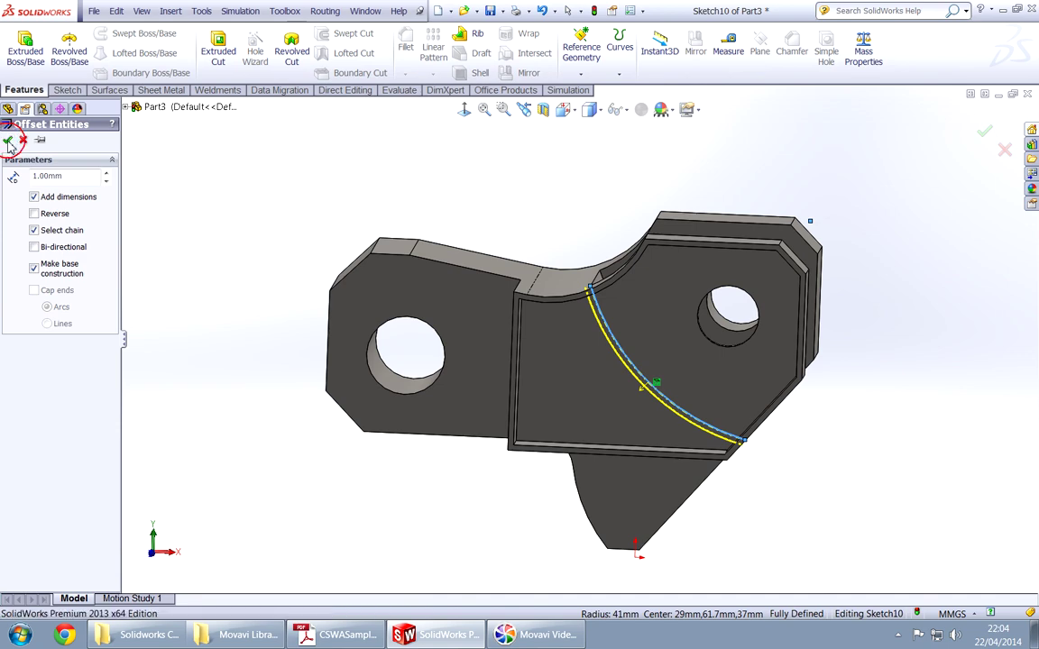
pyautogui.click(8, 141)
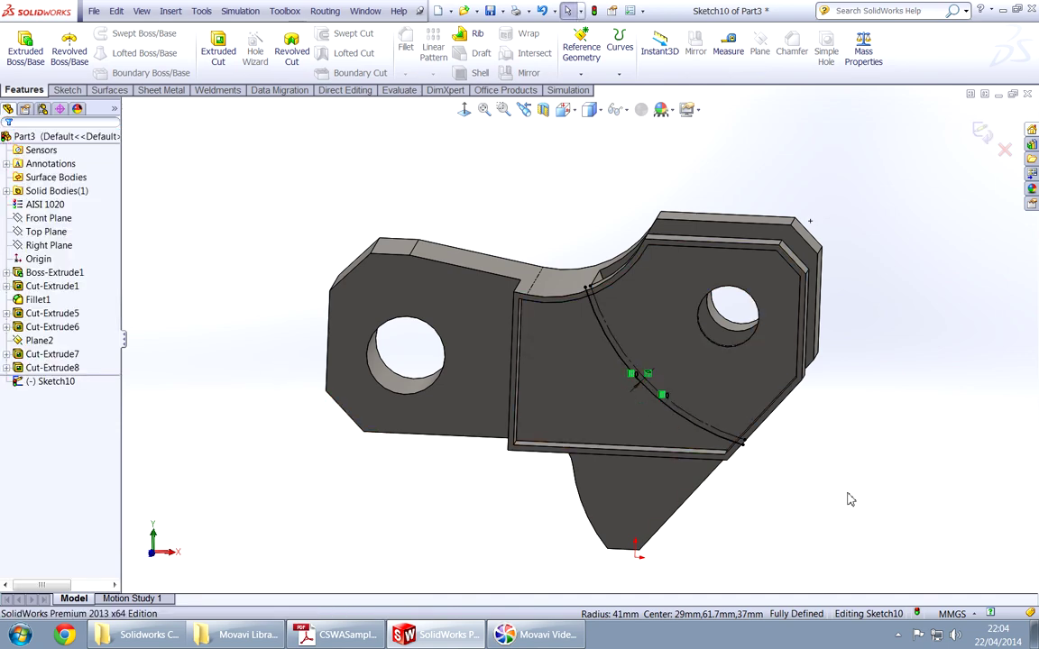
# Pick the pocket's curved top edge to convert, and remove the mistaken corner Edge<2> from the list
pyautogui.moveTo(843, 497); pyautogui.dragTo(812, 454, button='right')
pyautogui.scroll(-2, 608, 397)
pyautogui.moveTo(633, 378)
pyautogui.mouseDown(button='middle')
pyautogui.moveTo(608, 397)
pyautogui.moveTo(568, 317)
pyautogui.mouseUp(button='middle')
pyautogui.click(568, 303)
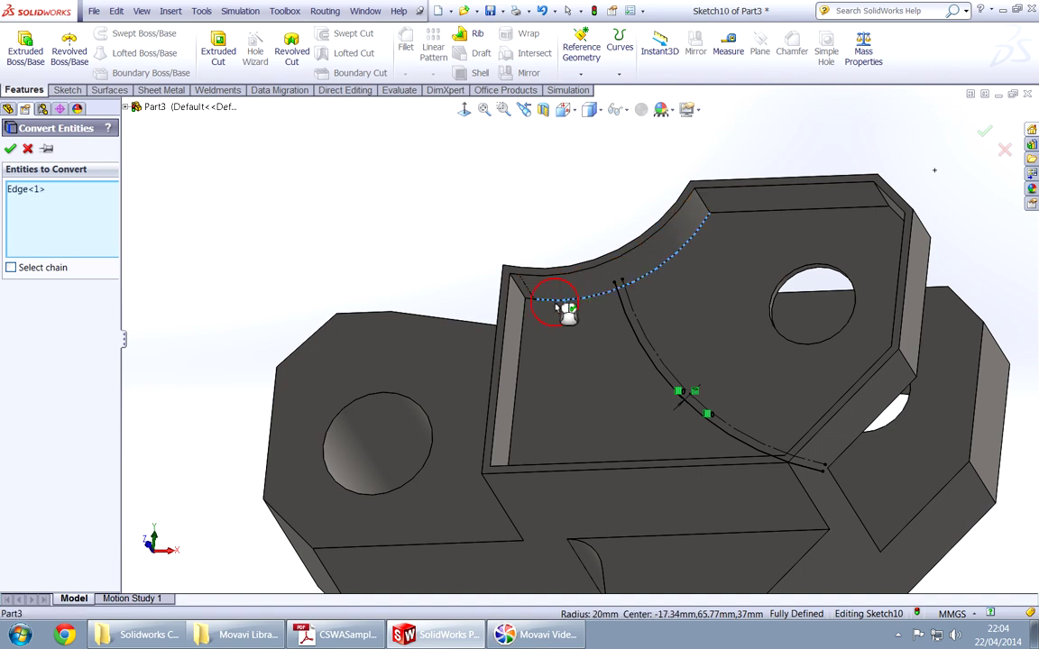
pyautogui.click(534, 302)
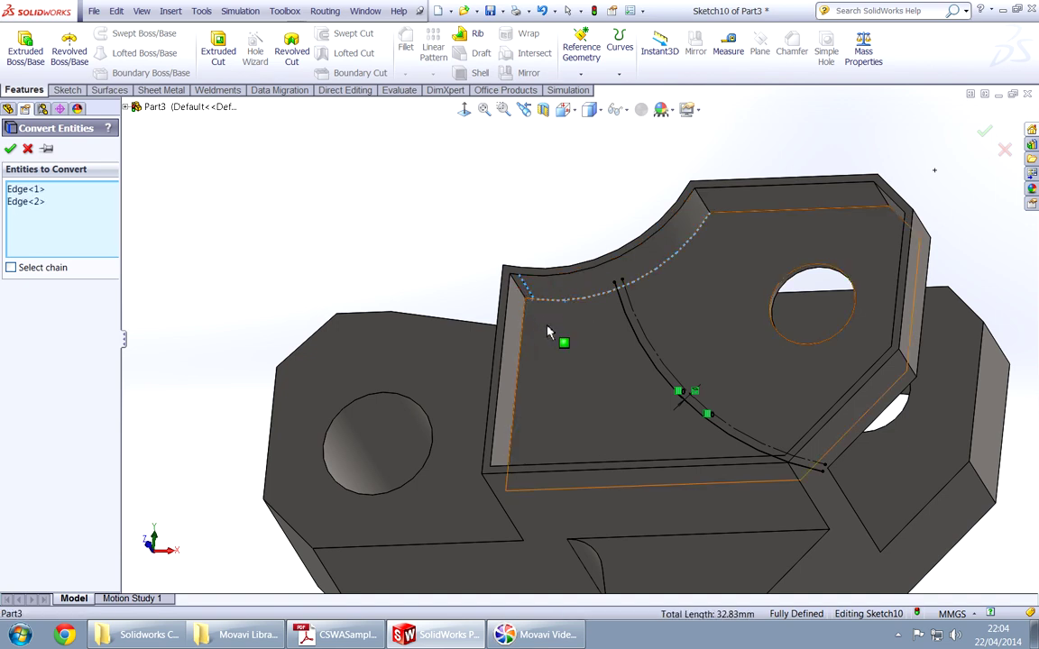
pyautogui.click(24, 202)
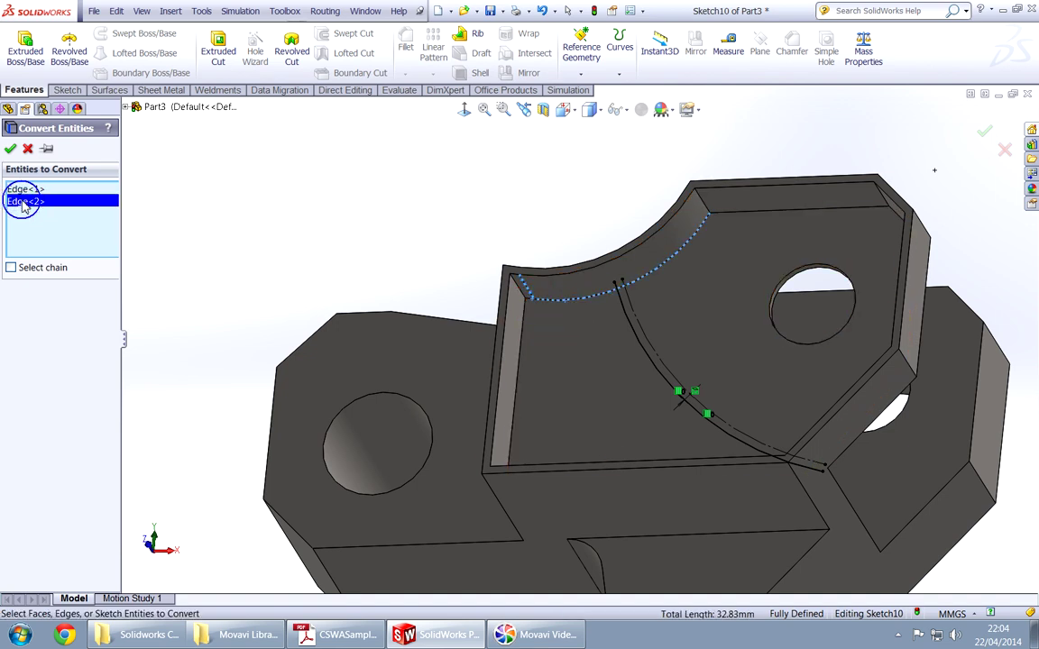
pyautogui.rightClick(24, 202)
pyautogui.click(63, 228)
pyautogui.scroll(-3, 548, 304)
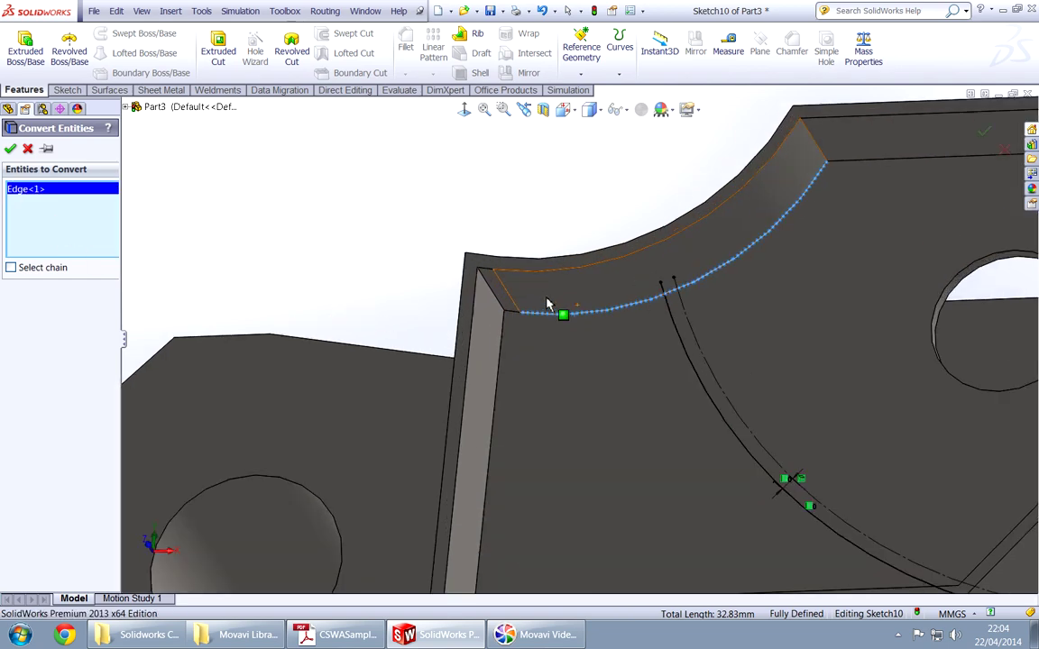
pyautogui.scroll(-1, 503, 322)
# Add the remaining pocket boundary edges Edge<3> to Edge<6> and accept the conversion
pyautogui.click(508, 323)
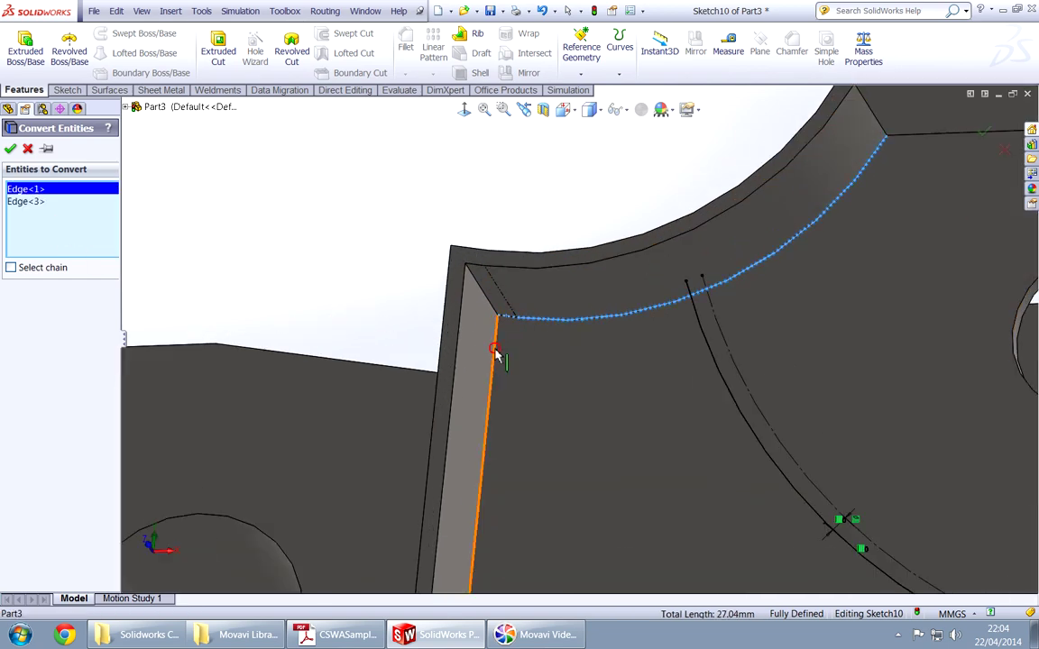
pyautogui.click(499, 350)
pyautogui.scroll(8, 499, 350)
pyautogui.moveTo(609, 487); pyautogui.dragTo(748, 463, button='middle')
pyautogui.click(665, 487)
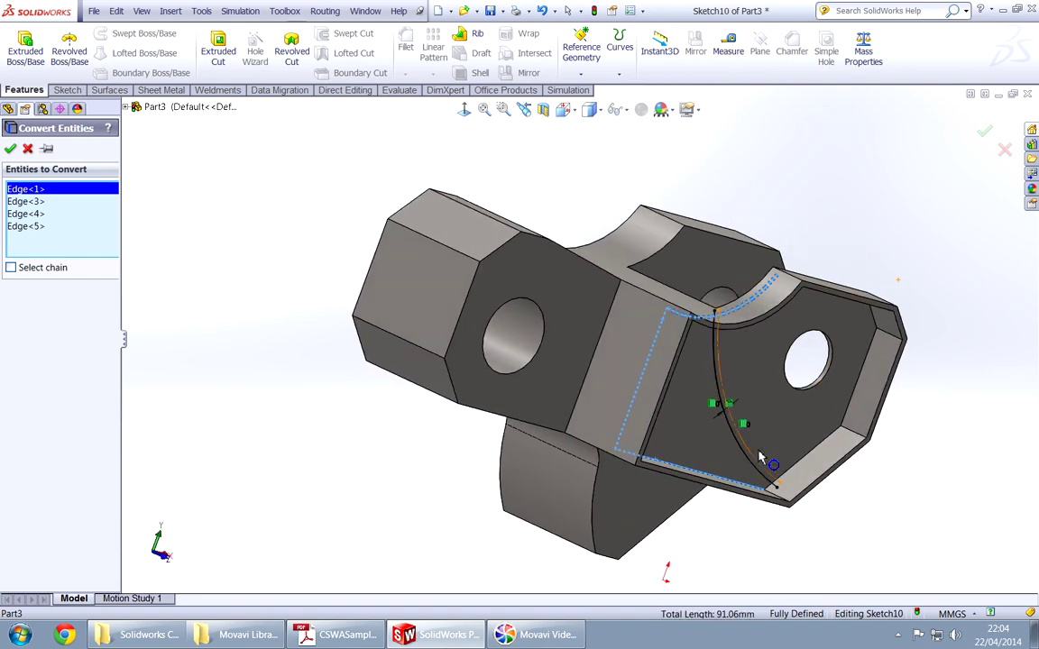
pyautogui.scroll(-4, 691, 505)
pyautogui.click(683, 502)
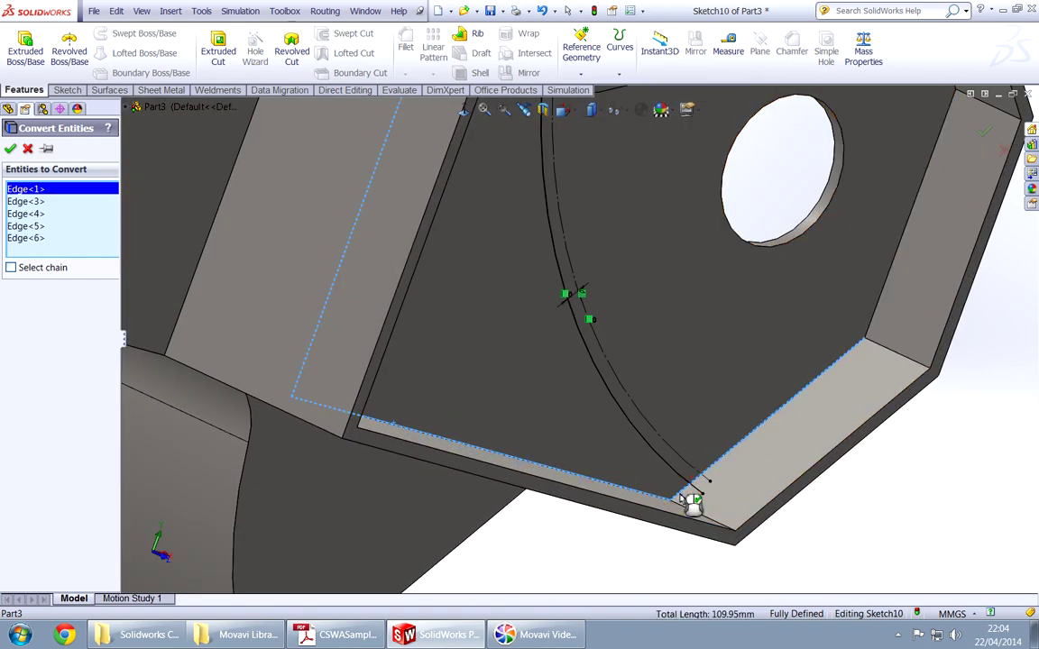
pyautogui.rightClick(683, 499)
pyautogui.moveTo(873, 476); pyautogui.dragTo(834, 501, button='right')
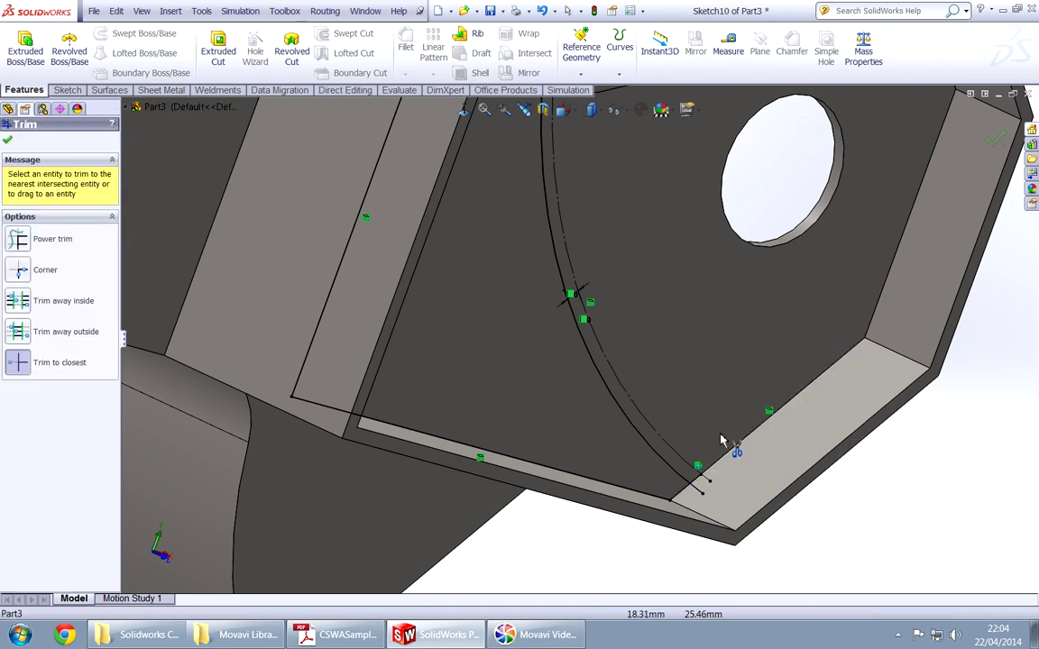
# Trim the converted lines' overlapping ends back to the offset arc, closing the pocket region
pyautogui.scroll(5, 699, 483)
pyautogui.moveTo(699, 482)
pyautogui.mouseDown(button='middle')
pyautogui.moveTo(686, 414)
pyautogui.moveTo(492, 218)
pyautogui.moveTo(426, 133)
pyautogui.mouseUp(button='middle')
pyautogui.scroll(-5, 492, 217)
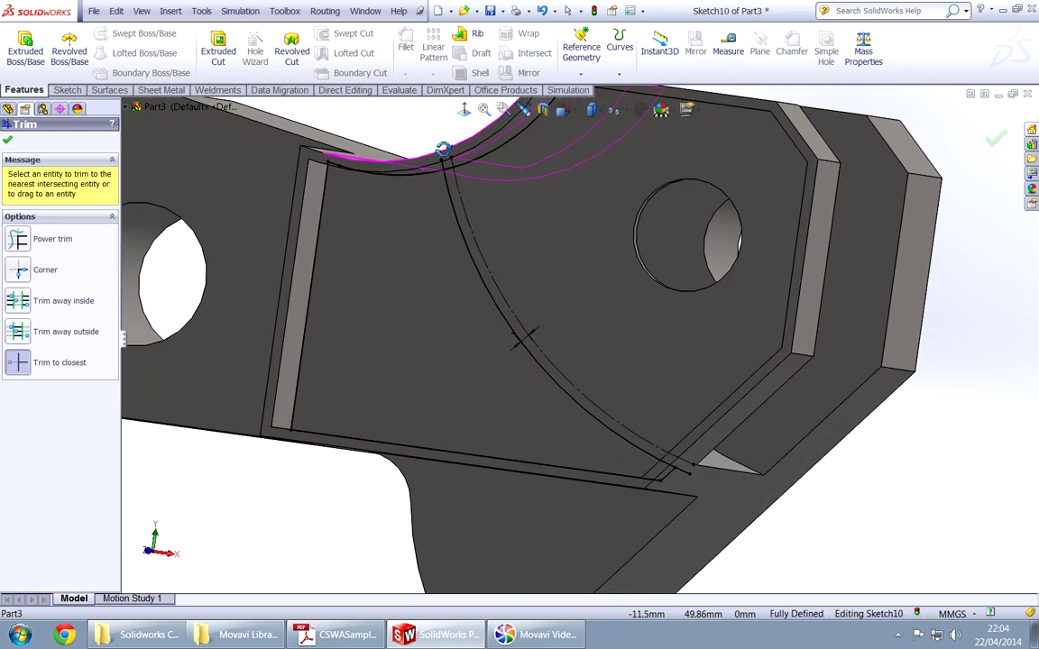
pyautogui.scroll(-3, 500, 152)
pyautogui.click(442, 219)
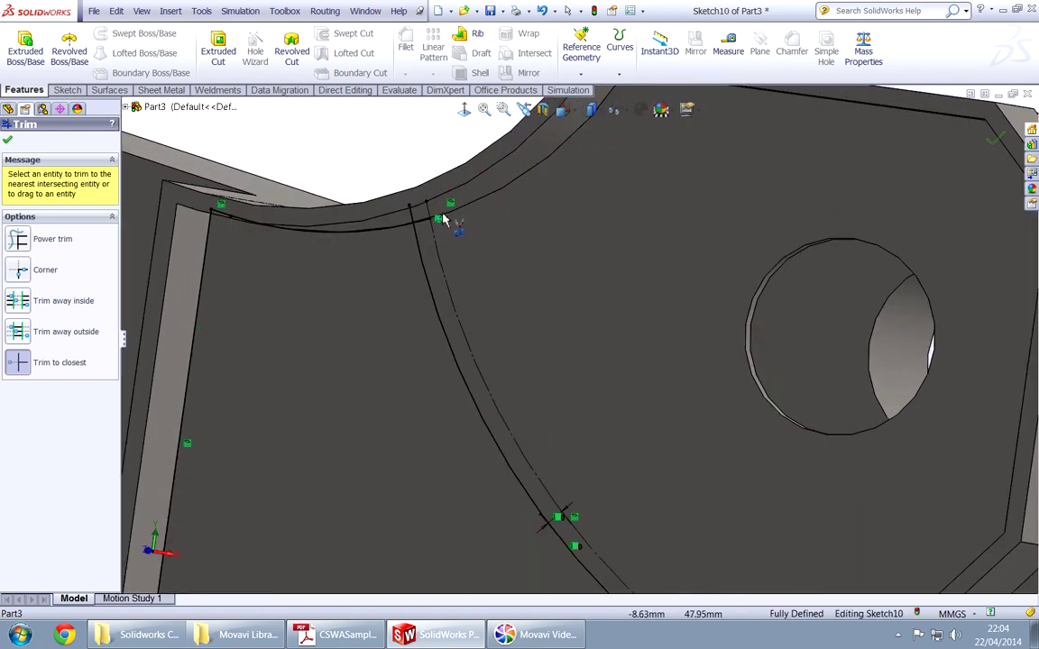
pyautogui.scroll(-3, 348, 237)
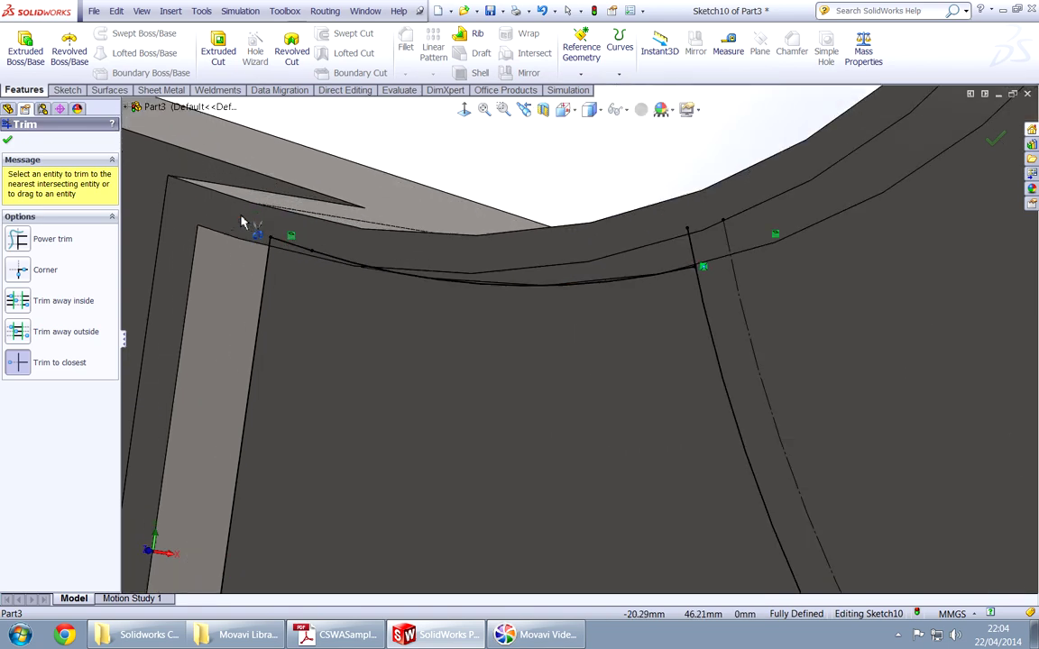
pyautogui.moveTo(244, 223); pyautogui.dragTo(249, 179, button='middle')
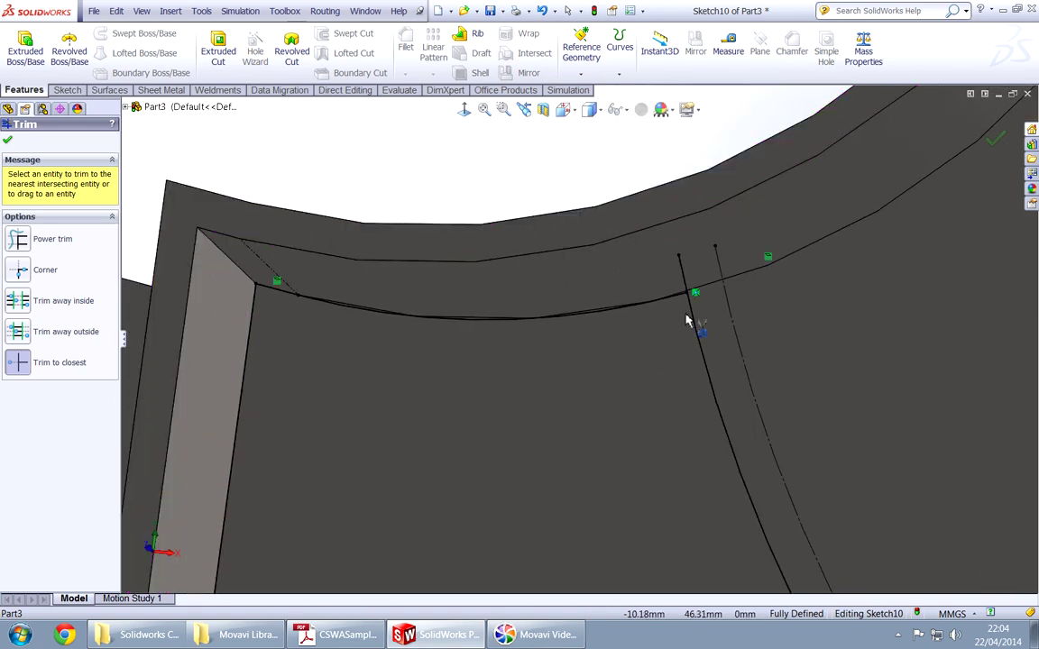
pyautogui.scroll(5, 676, 298)
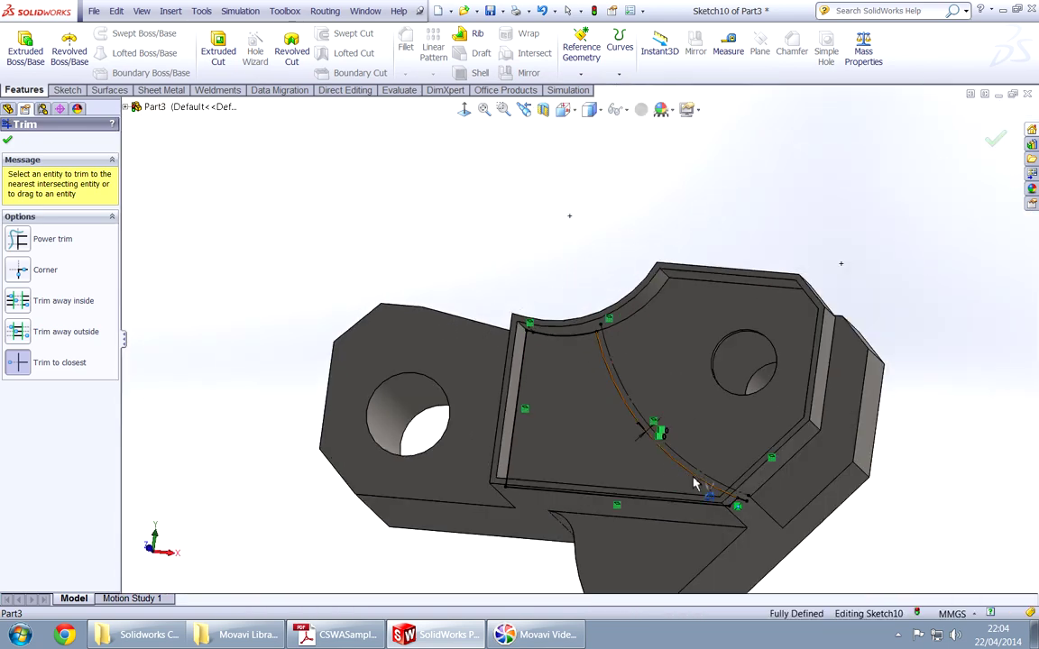
pyautogui.scroll(-6, 650, 433)
pyautogui.moveTo(598, 406); pyautogui.dragTo(580, 399, button='middle')
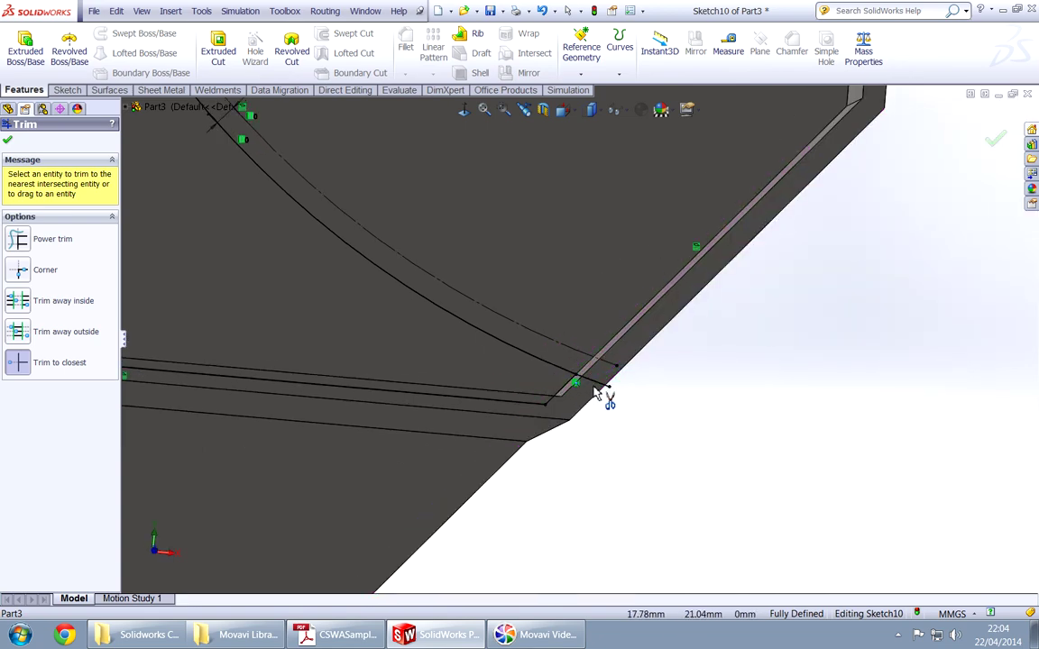
pyautogui.scroll(6, 572, 398)
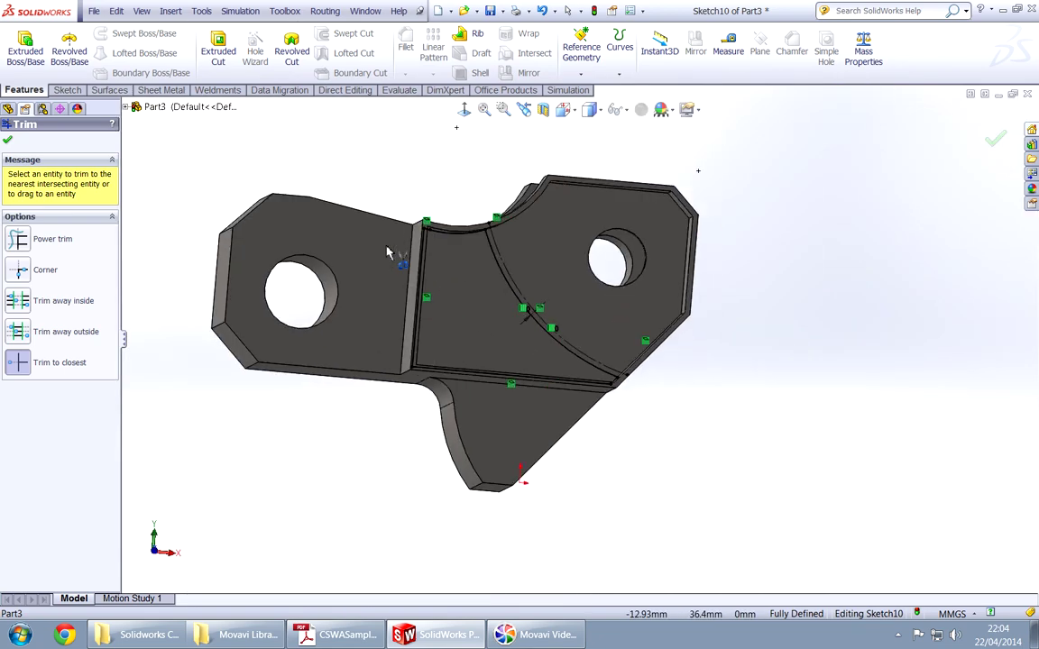
pyautogui.rightClick(399, 164)
# Exit Trim and compare the pocket sketch against the exam drawing in the PDF
pyautogui.click(421, 181)
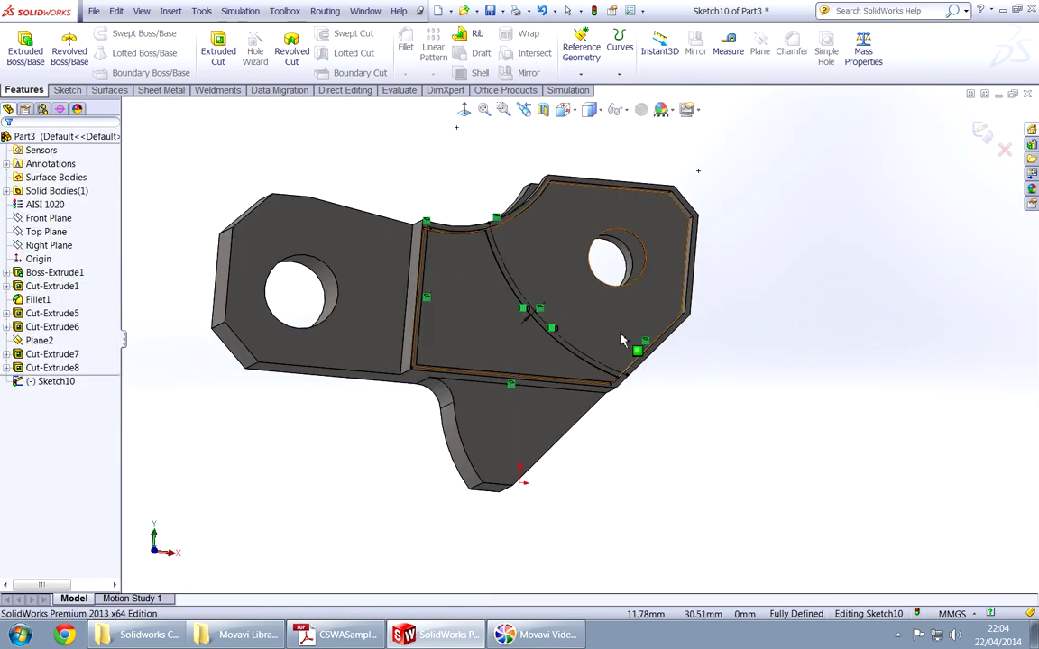
pyautogui.moveTo(420, 181)
pyautogui.mouseDown(button='middle')
pyautogui.moveTo(606, 315)
pyautogui.moveTo(598, 332)
pyautogui.moveTo(662, 302)
pyautogui.moveTo(608, 397)
pyautogui.mouseUp(button='middle')
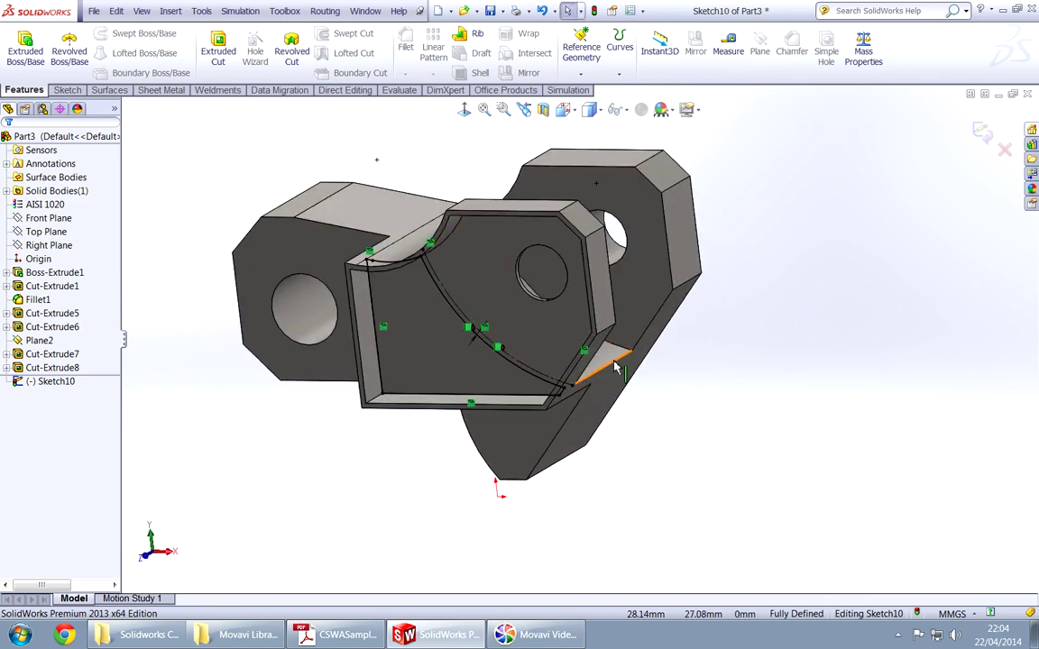
pyautogui.hotkey('alt', 'Tab')
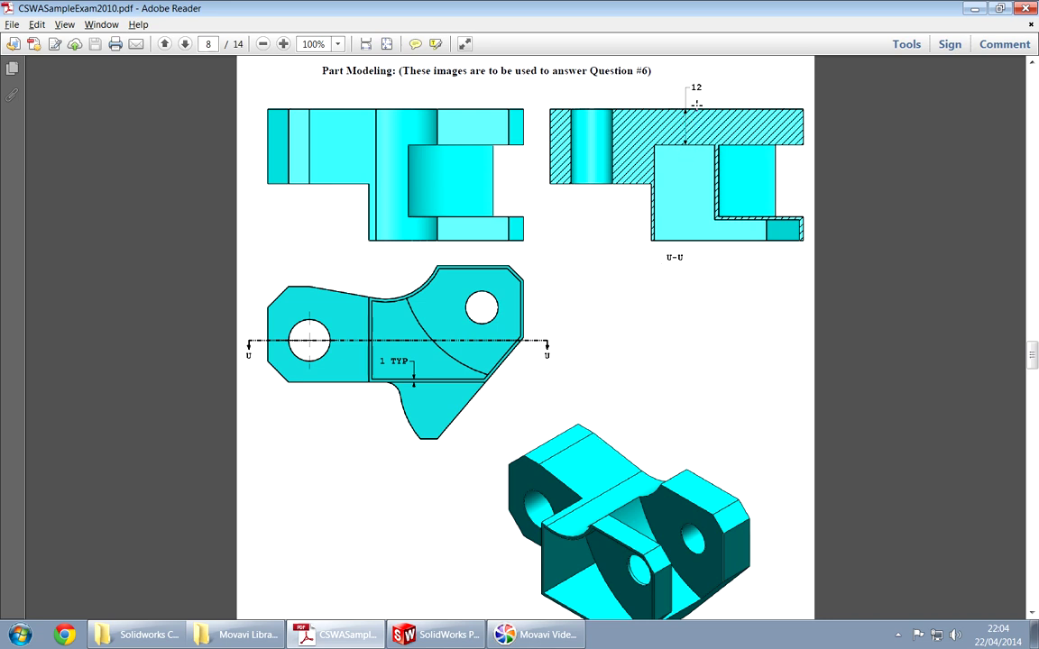
pyautogui.hotkey('alt', 'Tab')
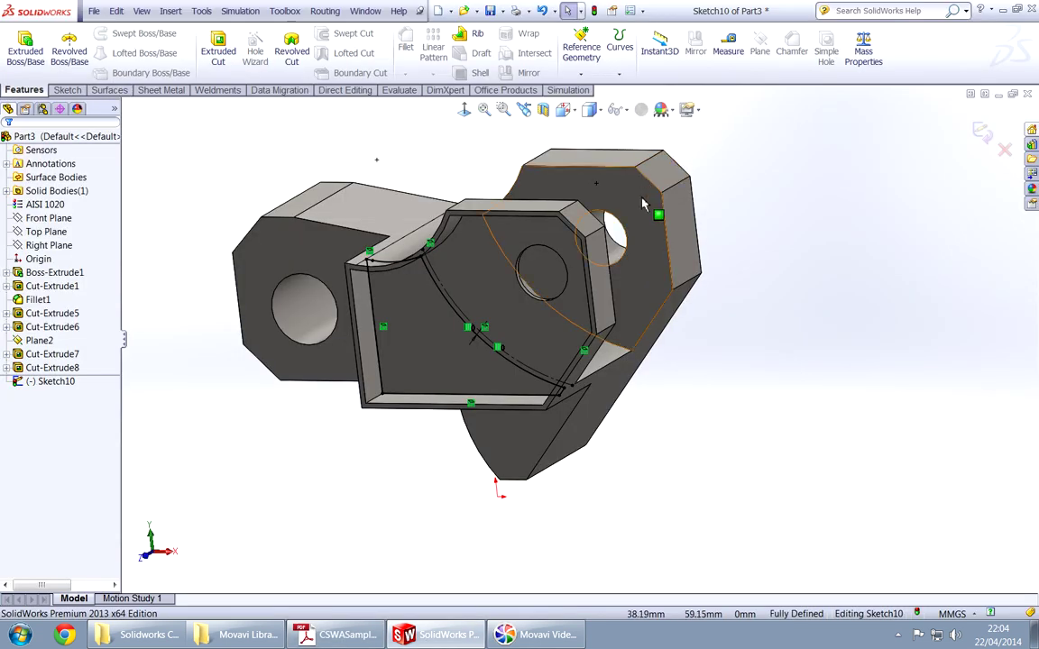
# Extrude-cut the pocket with Offset From Surface, ending 12 mm from the far face
pyautogui.press('e')
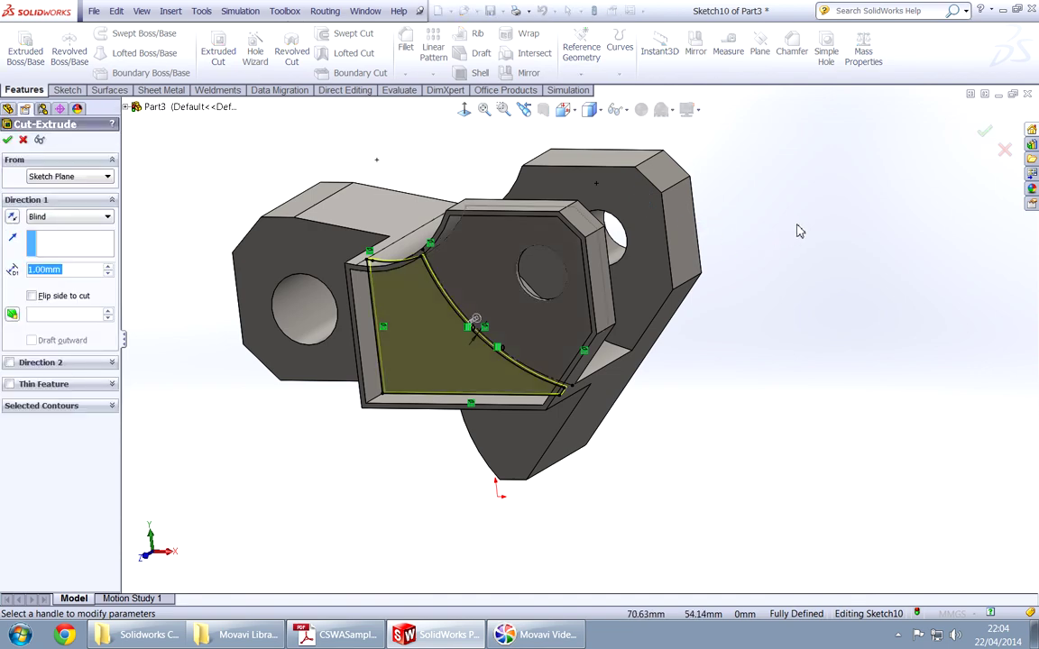
pyautogui.moveTo(797, 232); pyautogui.dragTo(661, 308, button='middle')
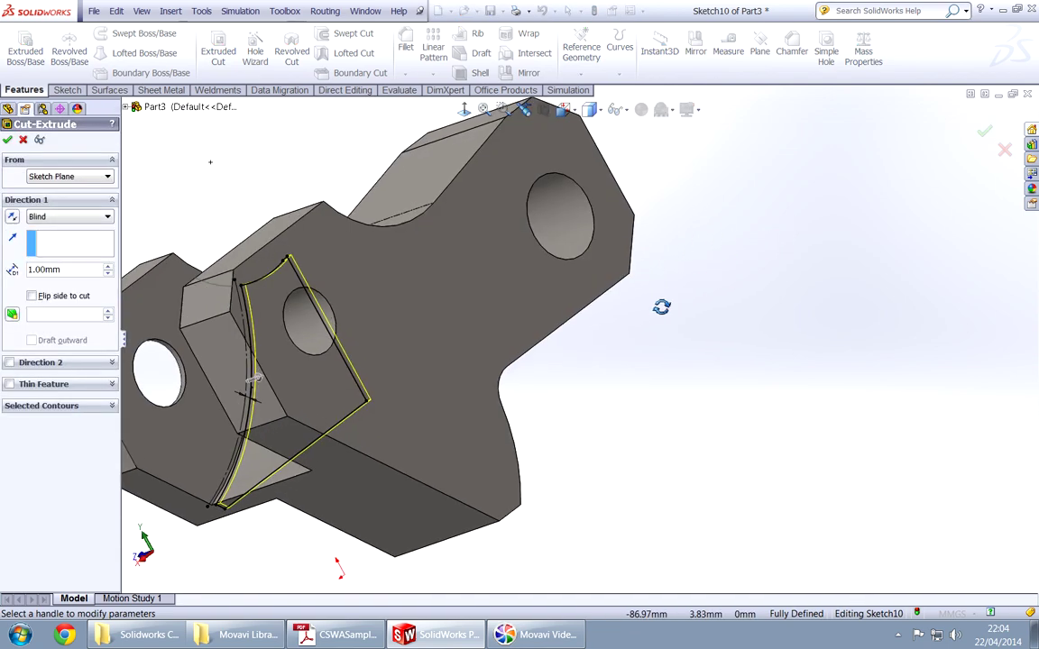
pyautogui.rightClick(794, 270)
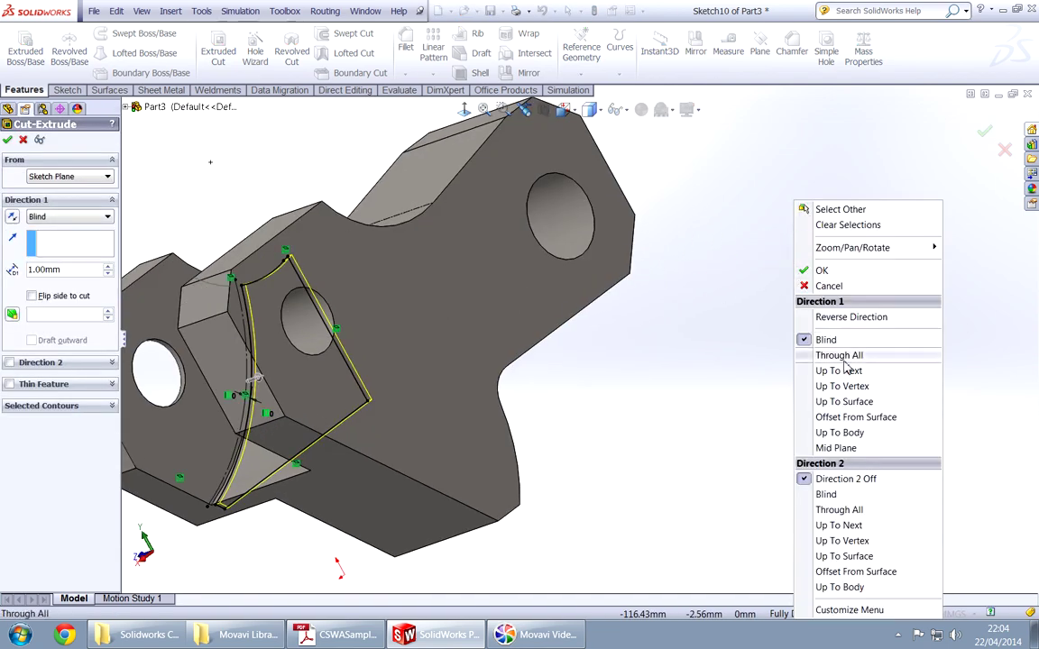
pyautogui.click(856, 417)
pyautogui.click(462, 291)
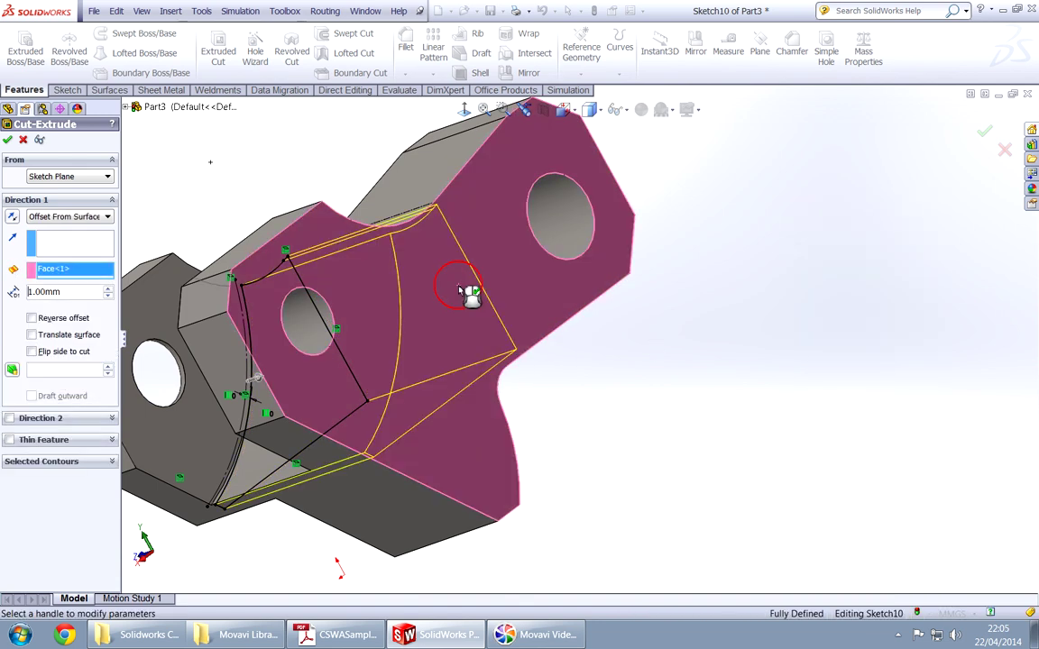
pyautogui.doubleClick(75, 292)
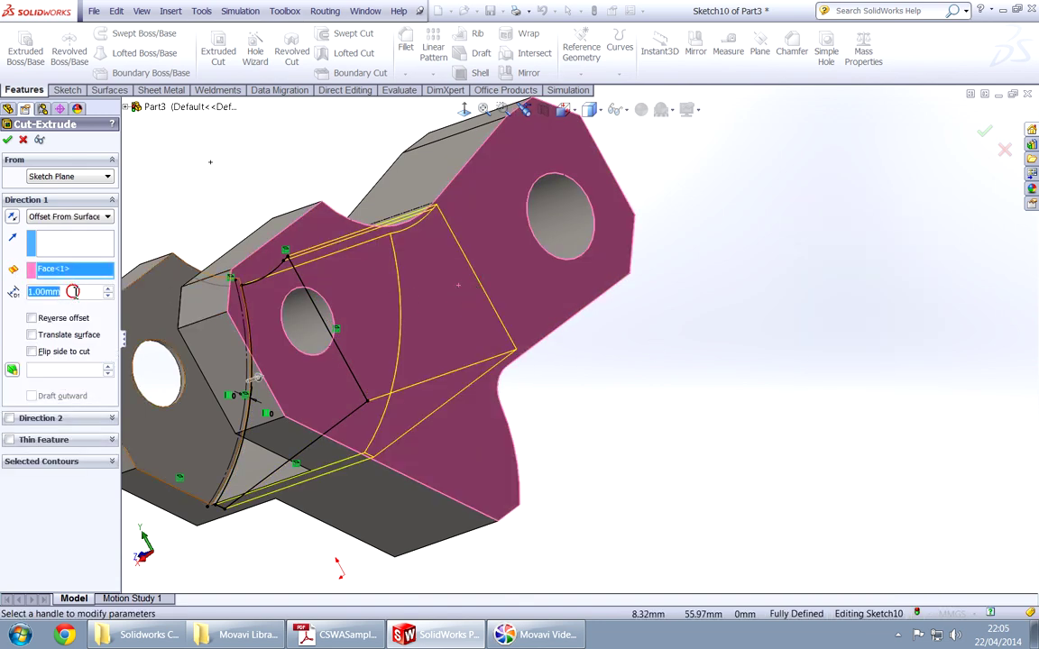
pyautogui.write('142')
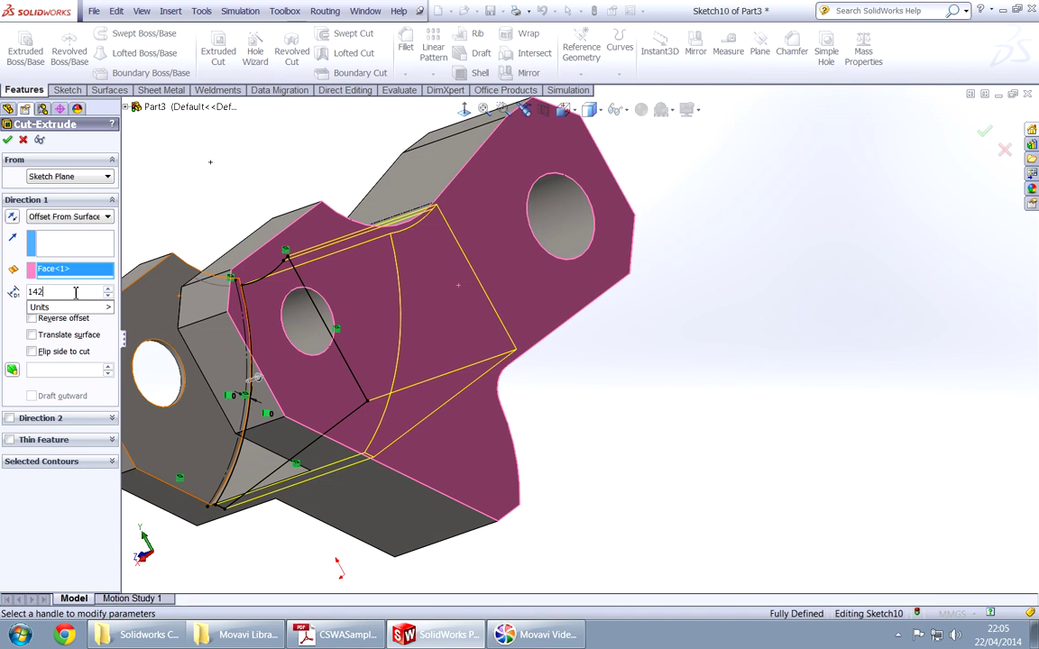
pyautogui.press('BackSpace')
pyautogui.press('BackSpace')
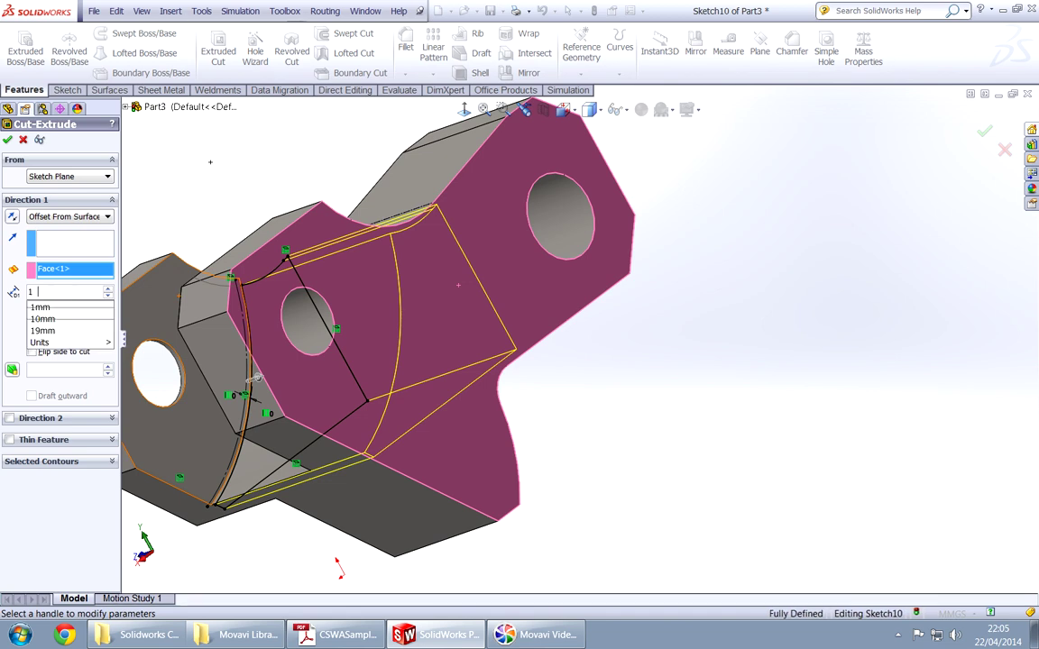
pyautogui.write('2')
pyautogui.press('Return')
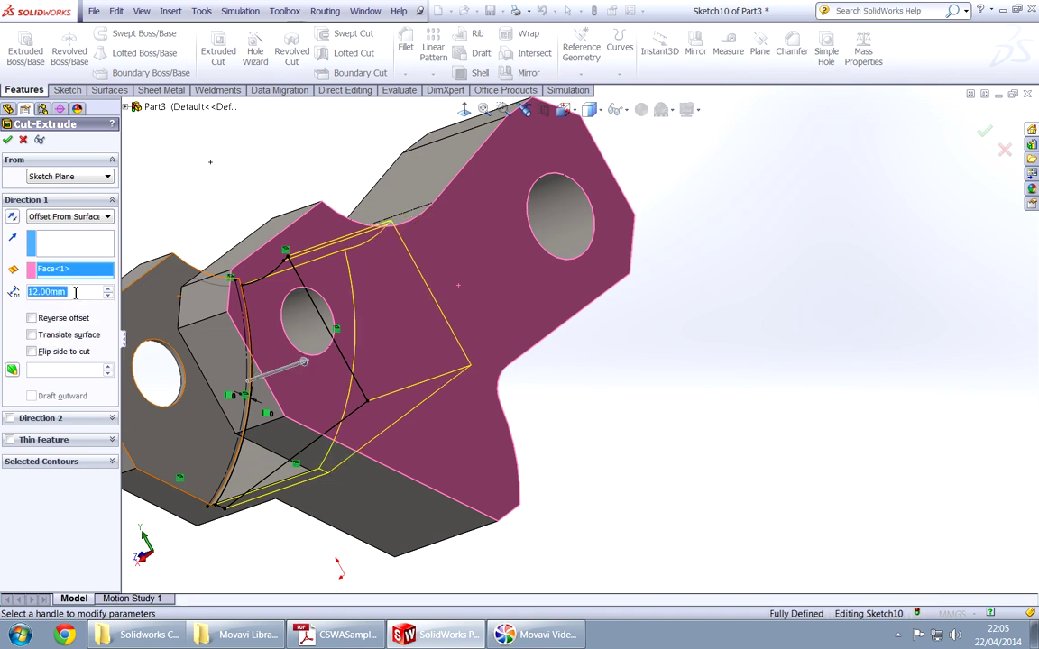
pyautogui.click(7, 139)
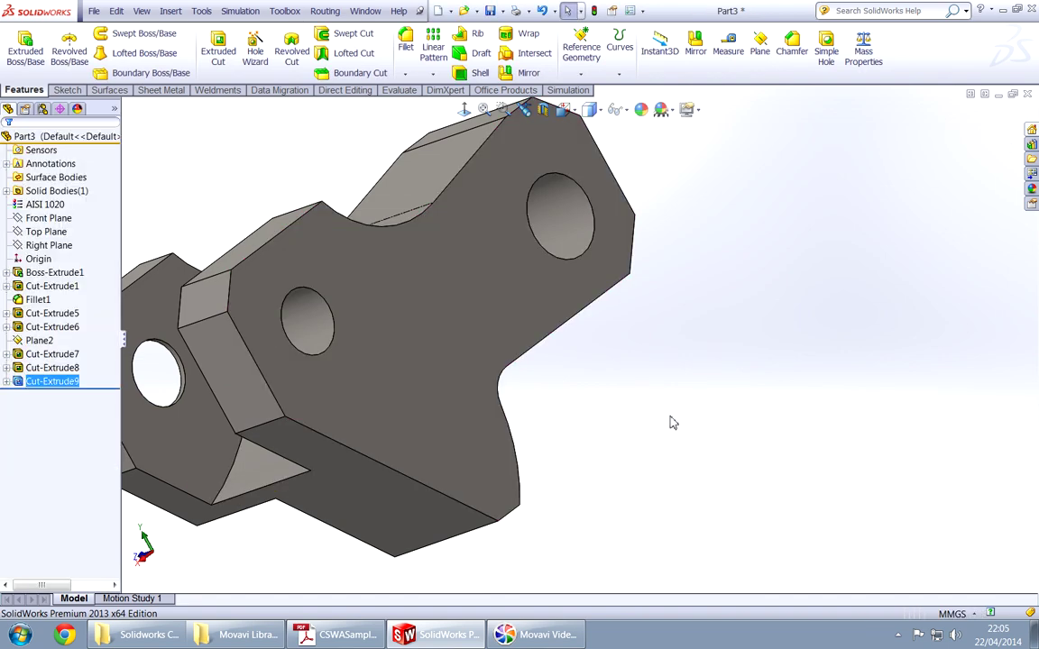
# Inspect the finished cut and open Mass Properties, which reports 432.58 grams
pyautogui.moveTo(672, 421); pyautogui.dragTo(717, 376, button='middle')
pyautogui.press('f')
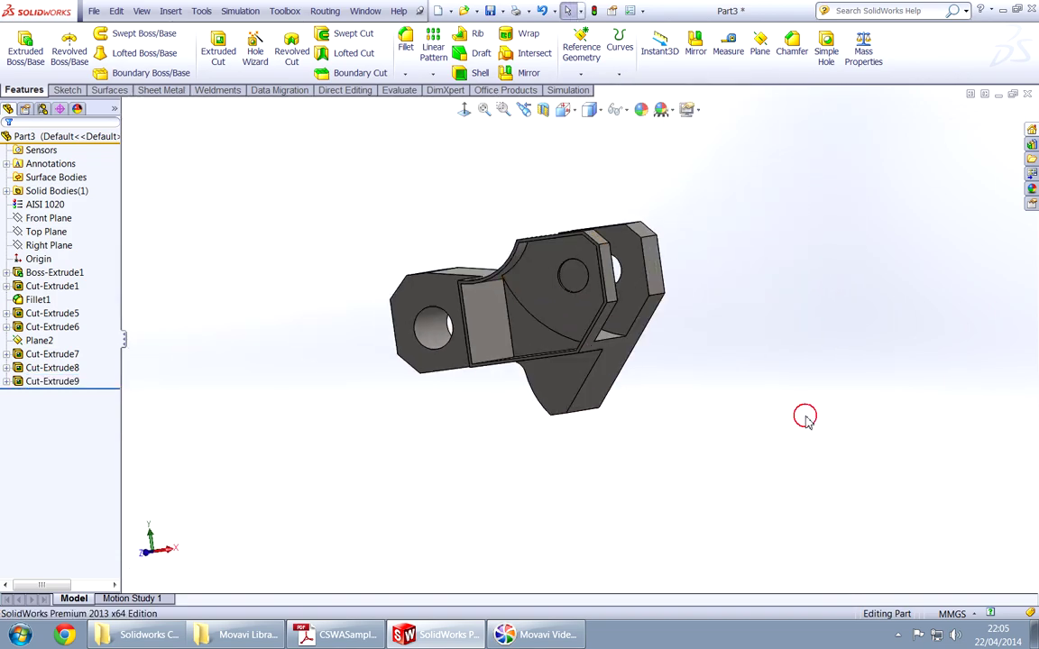
pyautogui.click(864, 50)
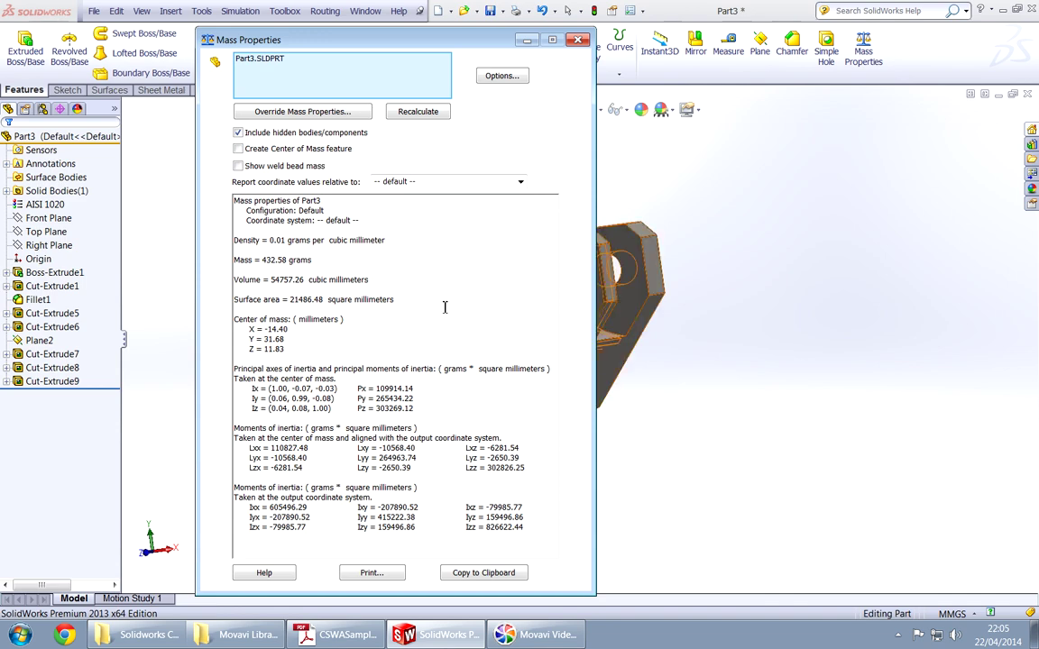
# In the exam PDF, read the question 6 note of 432.58, then return to the page 8 drawings
pyautogui.hotkey('alt', 'Tab')
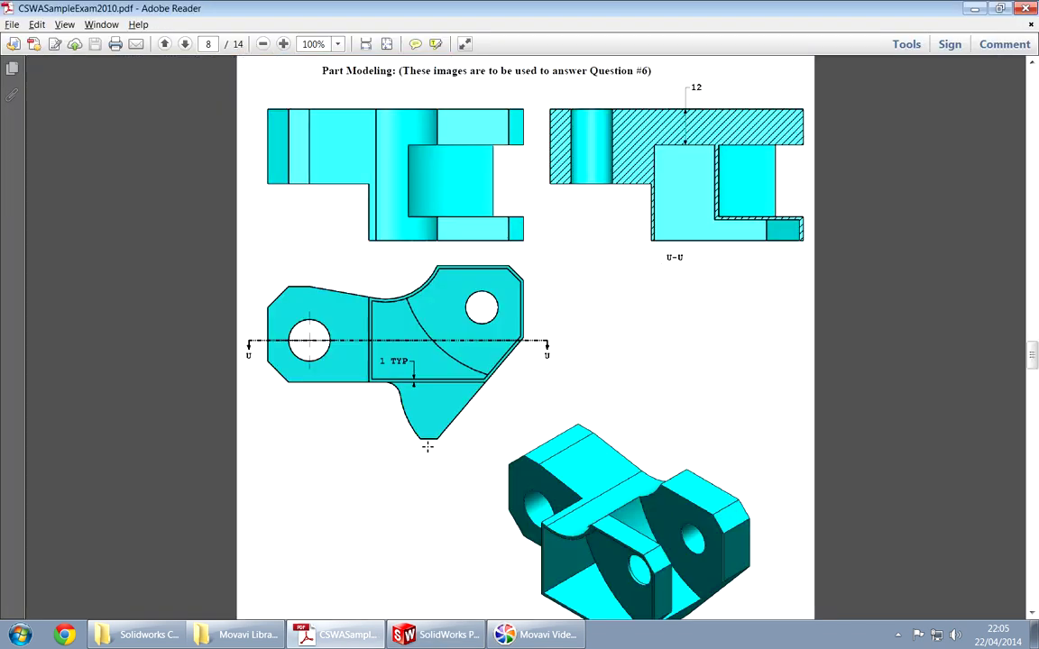
pyautogui.scroll(-6, 451, 464)
pyautogui.scroll(-3, 439, 432)
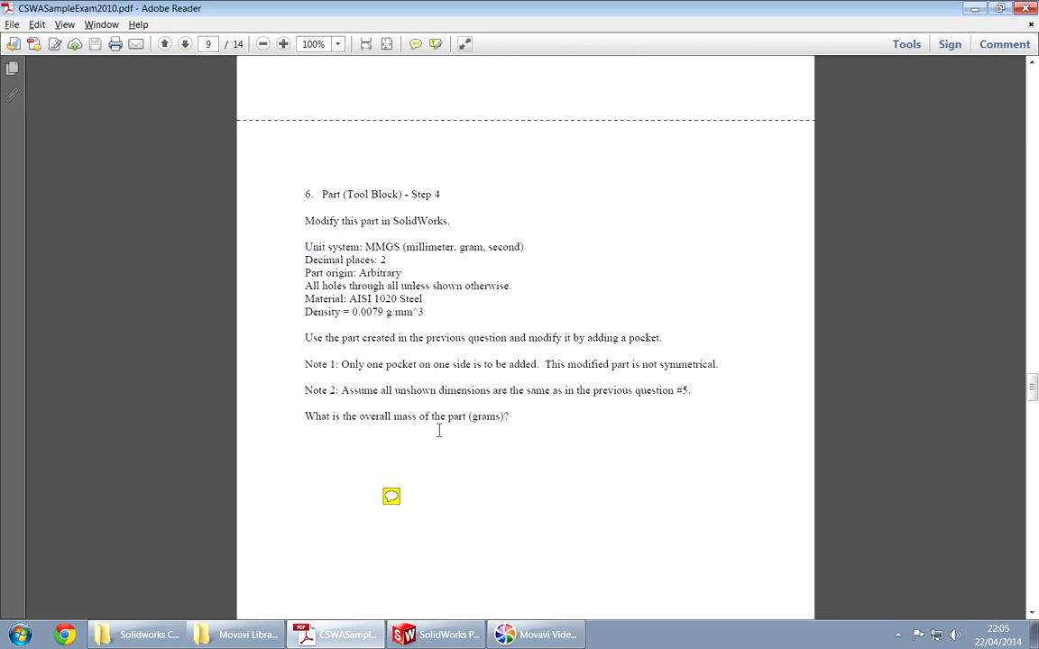
pyautogui.scroll(12, 439, 431)
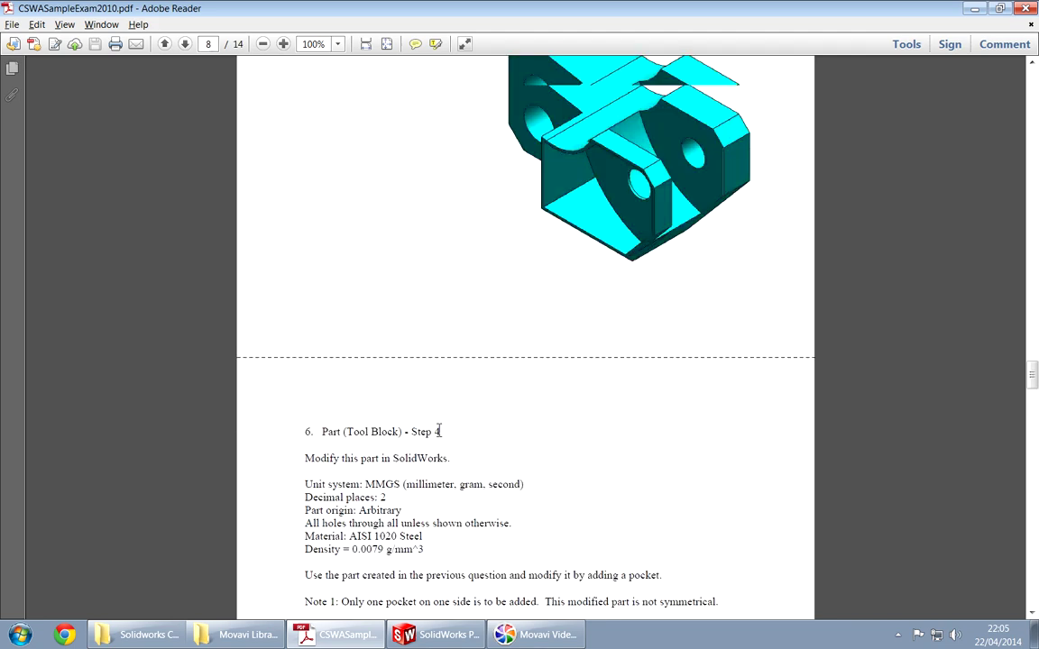
pyautogui.scroll(-10, 440, 432)
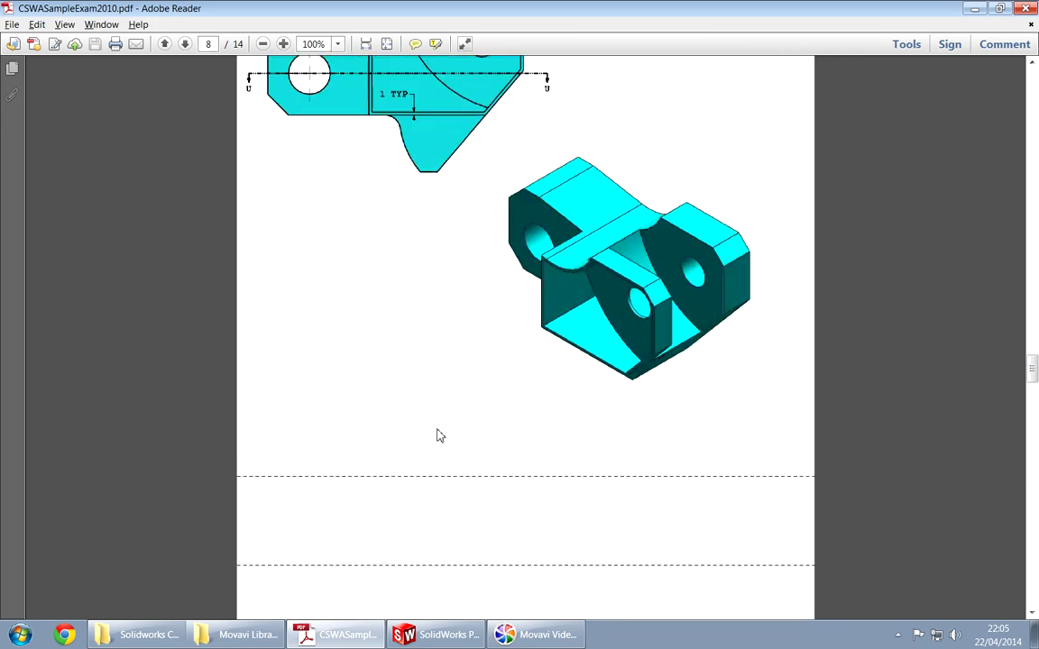
pyautogui.moveTo(390, 381)
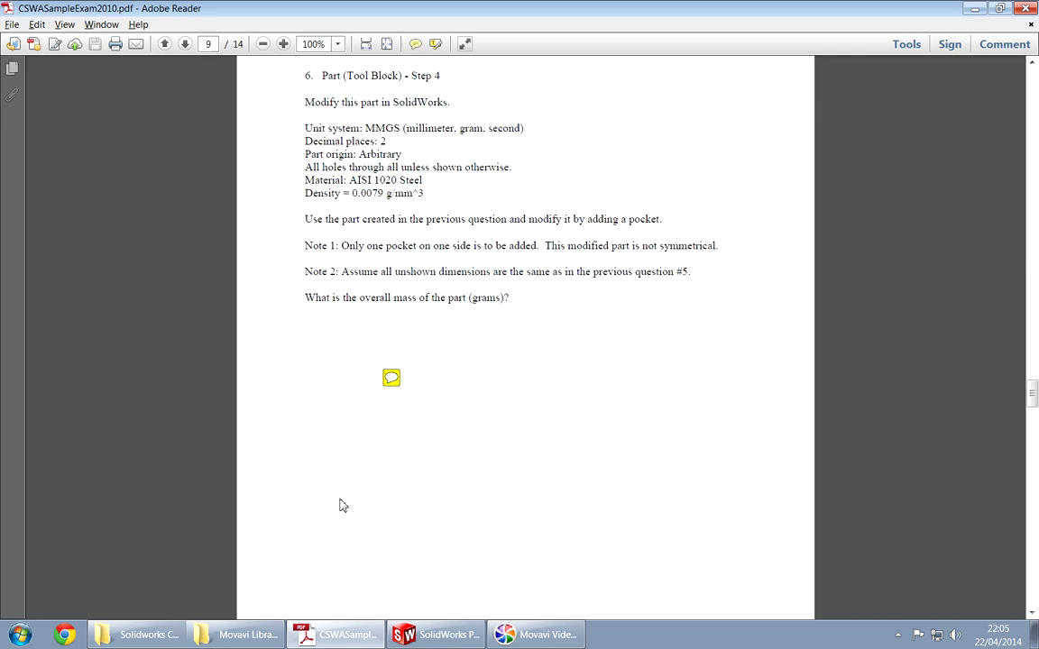
pyautogui.scroll(-3, 352, 496)
pyautogui.scroll(2, 352, 496)
pyautogui.moveTo(395, 322)
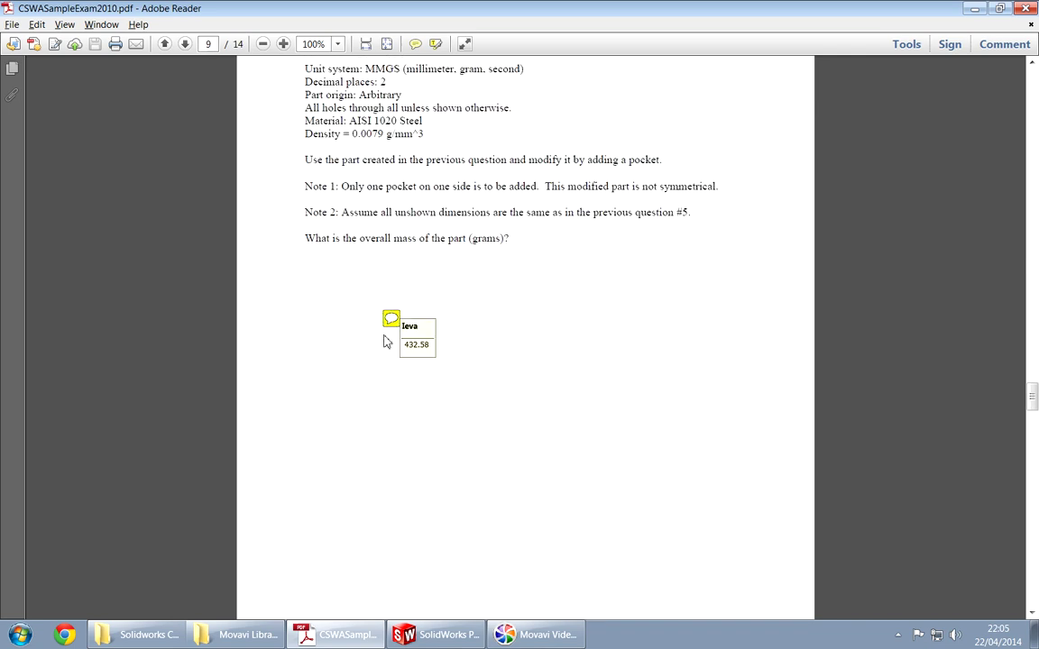
pyautogui.scroll(12, 332, 430)
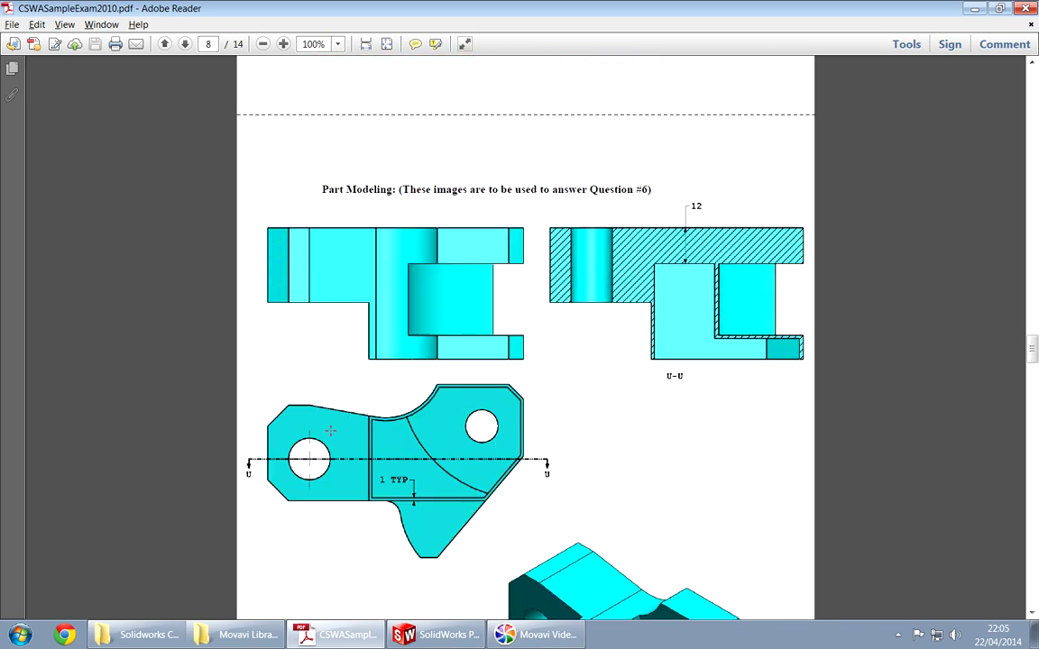
pyautogui.scroll(-2, 336, 430)
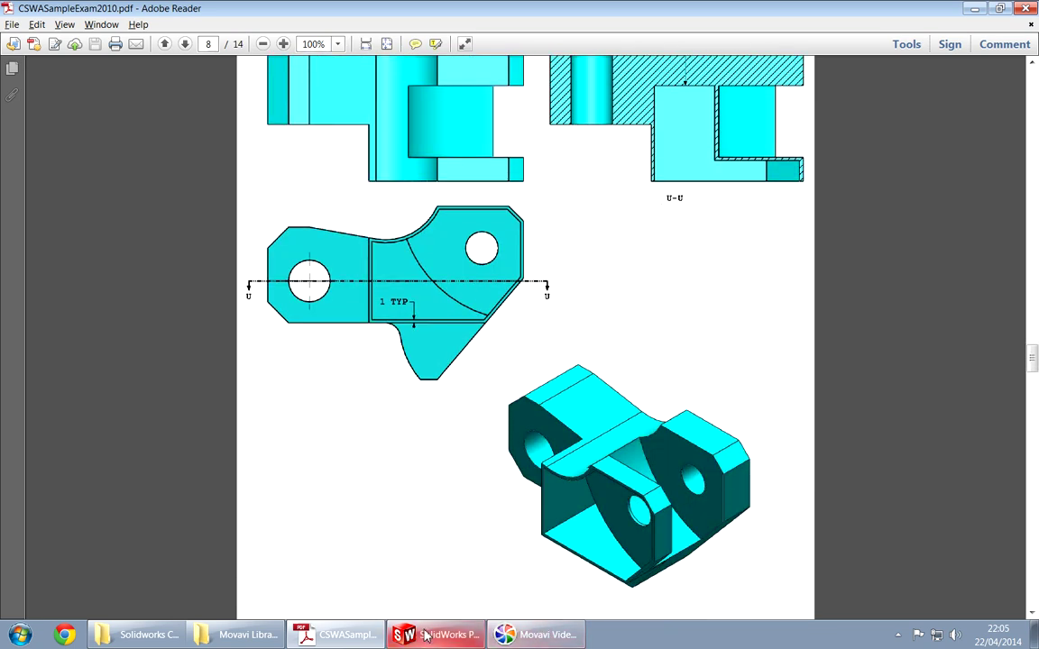
# Back in SolidWorks, close the Mass Properties report and bring up Tools > Customize
pyautogui.click(458, 635)
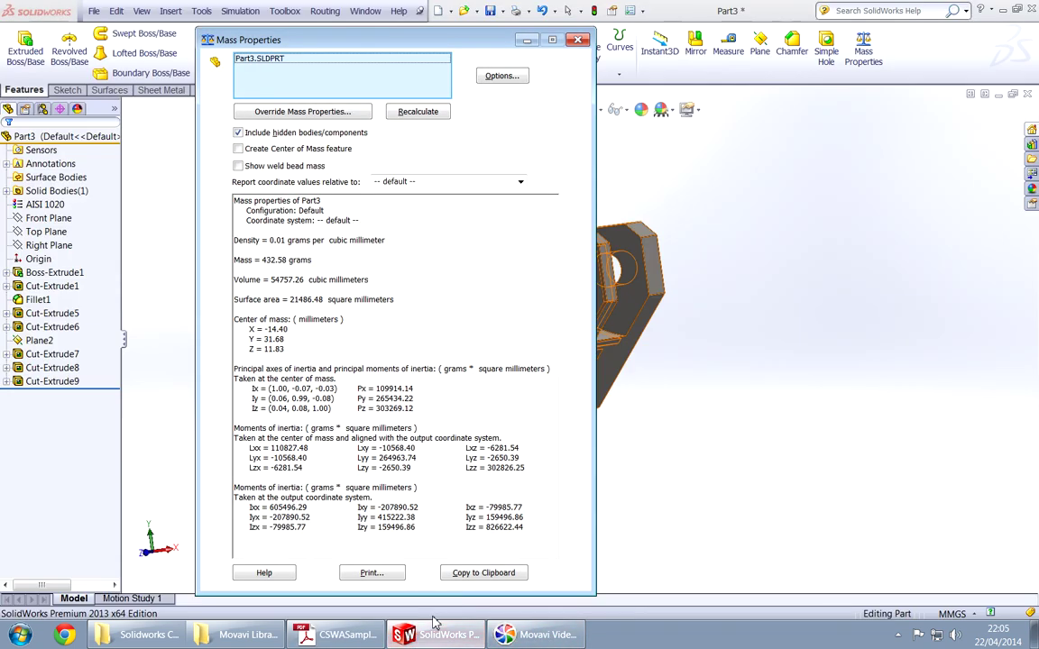
pyautogui.click(578, 39)
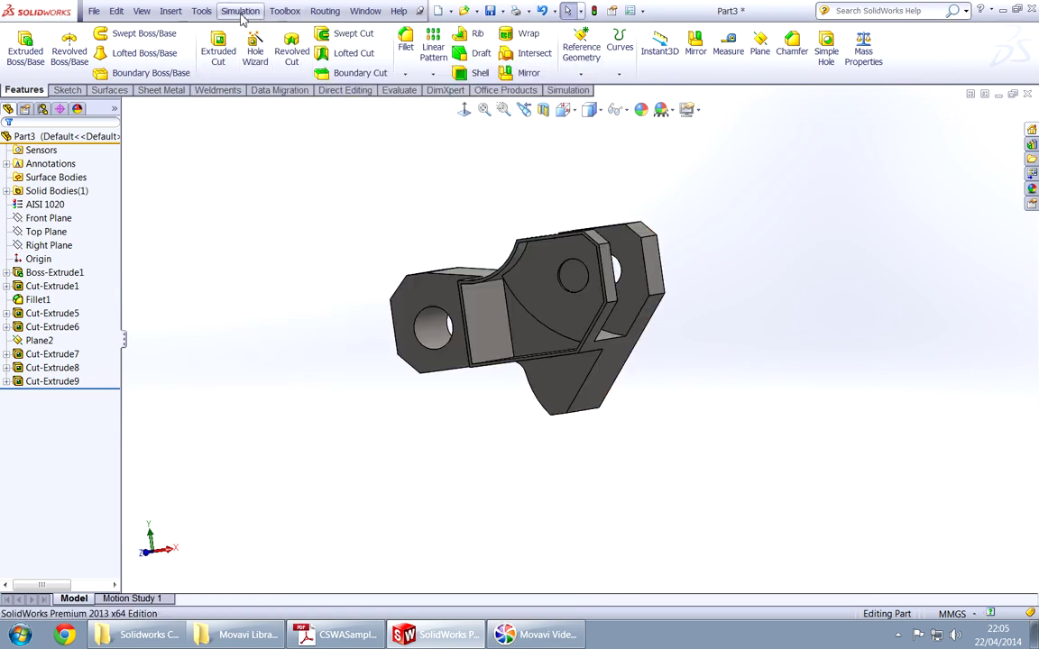
pyautogui.click(171, 11)
pyautogui.moveTo(201, 11)
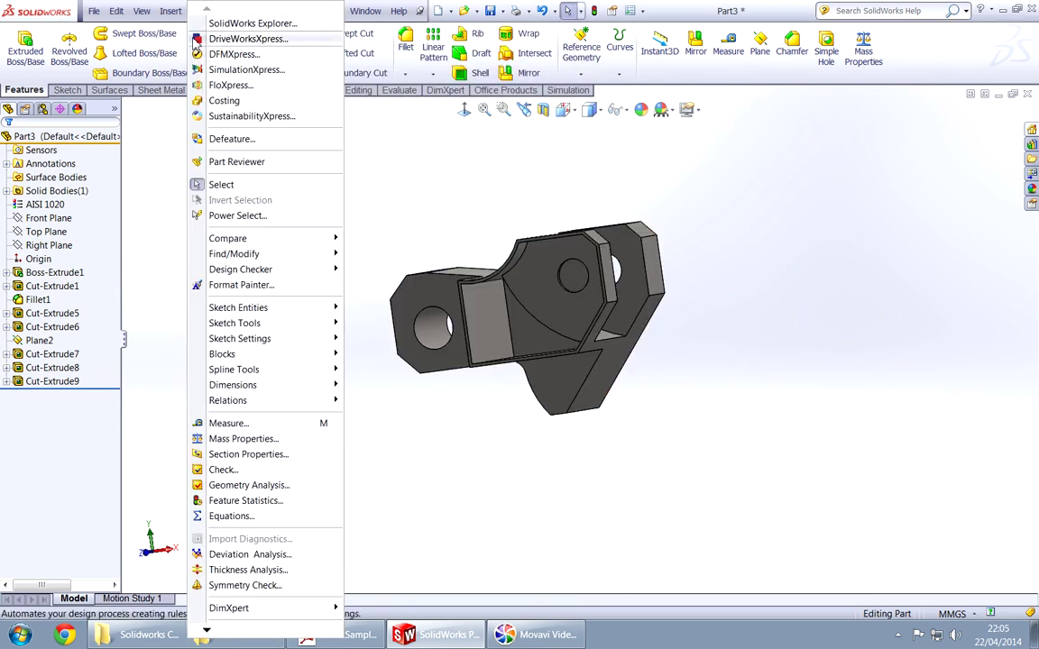
pyautogui.click(207, 630)
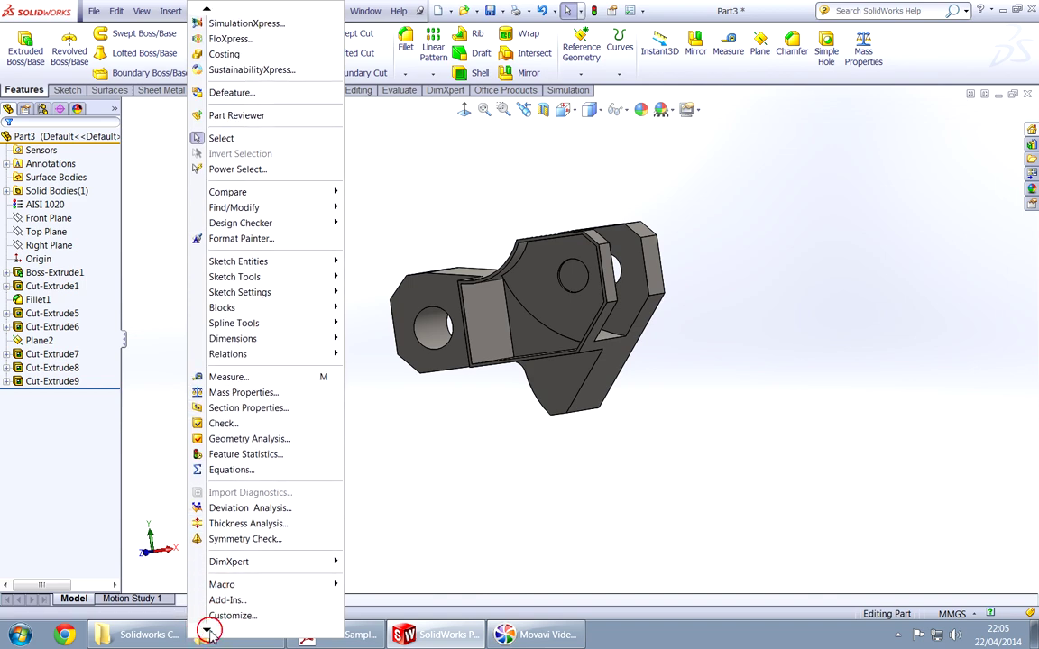
pyautogui.click(245, 568)
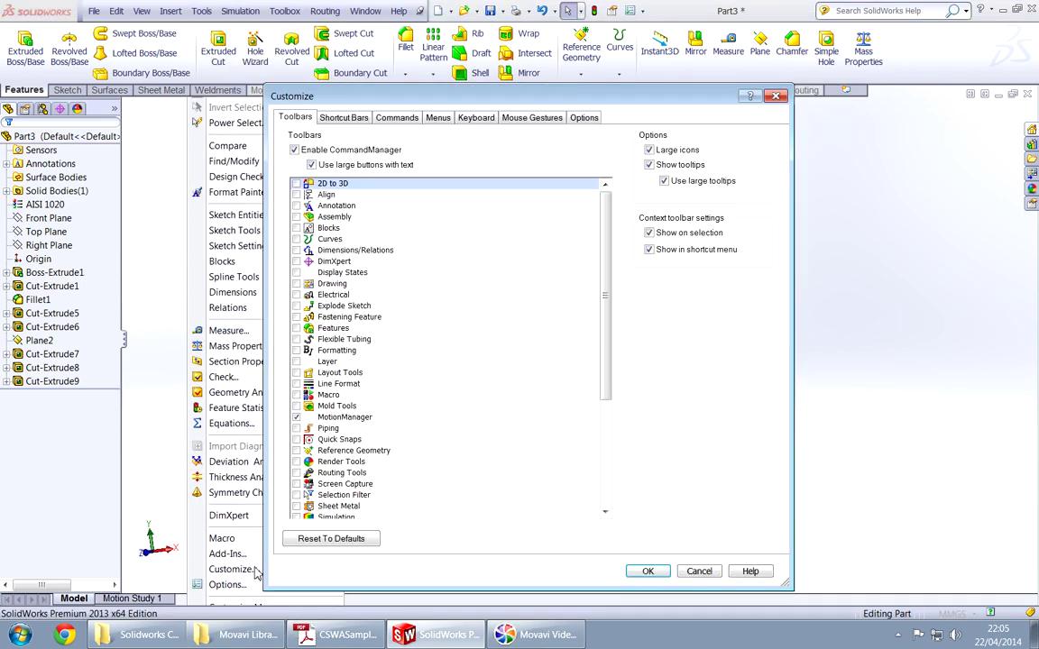
# Preview the Part, Drawing and Sketch shortcut bars in the Shortcut Bars settings
pyautogui.click(344, 118)
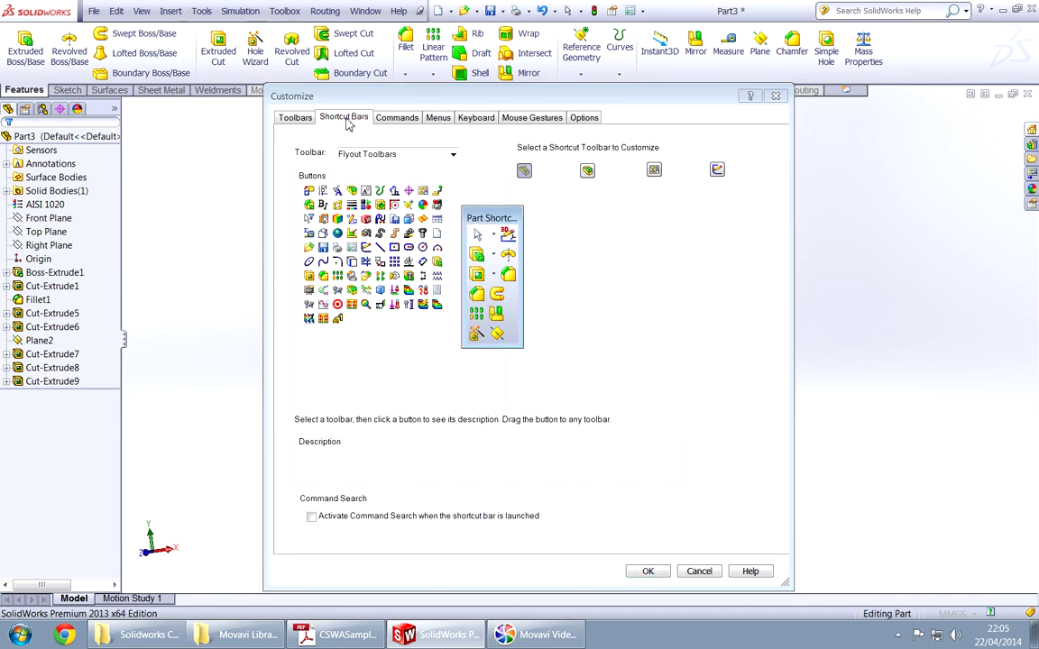
pyautogui.moveTo(485, 222); pyautogui.dragTo(572, 244)
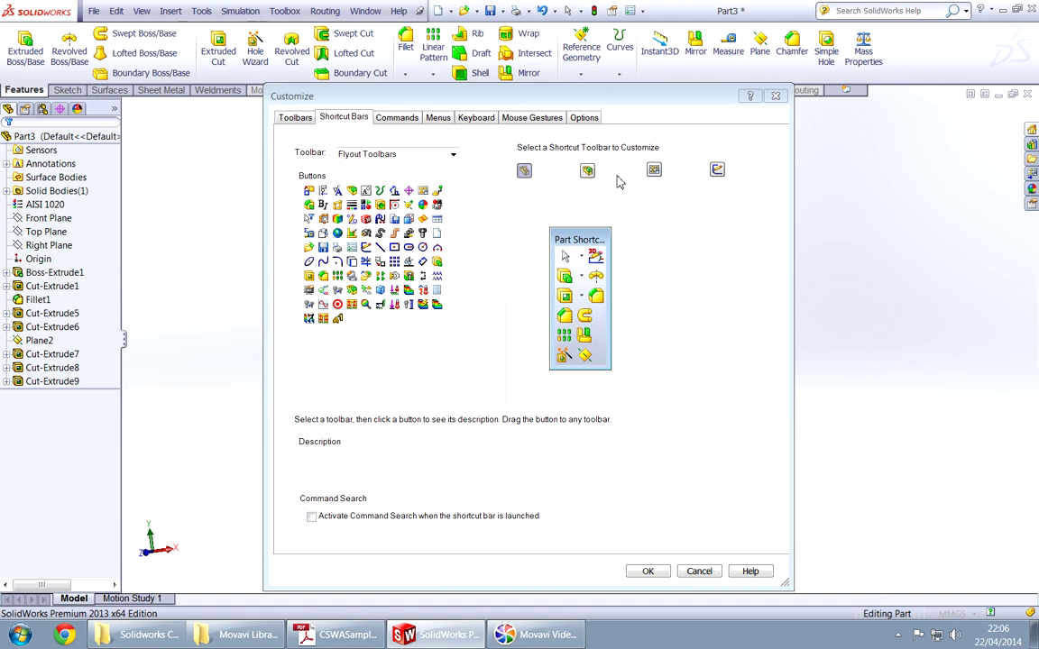
pyautogui.click(653, 169)
pyautogui.click(718, 171)
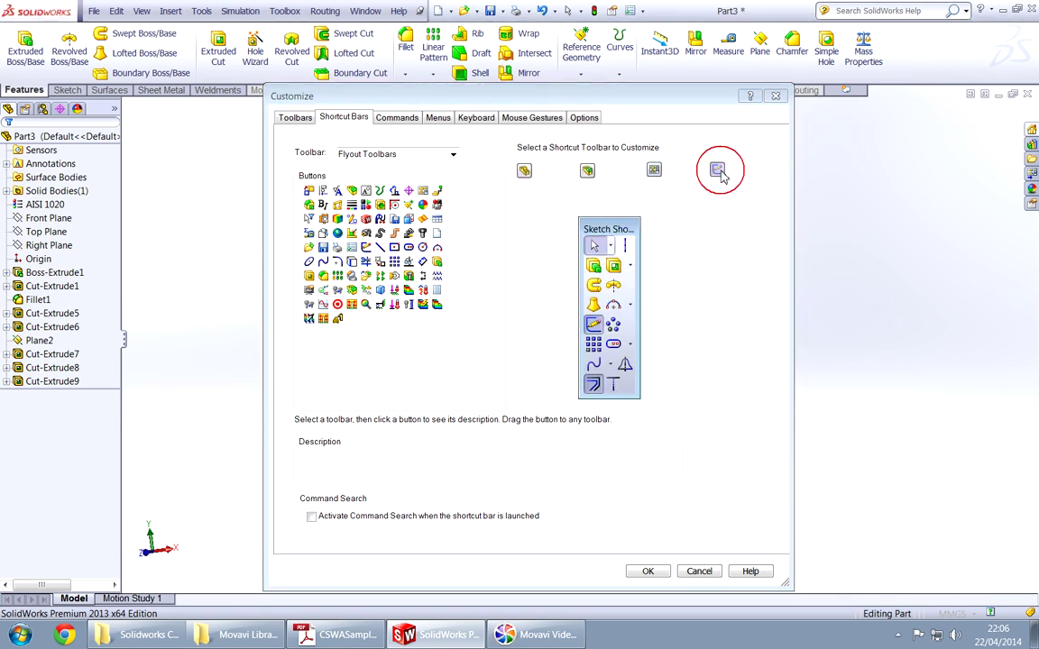
pyautogui.click(524, 170)
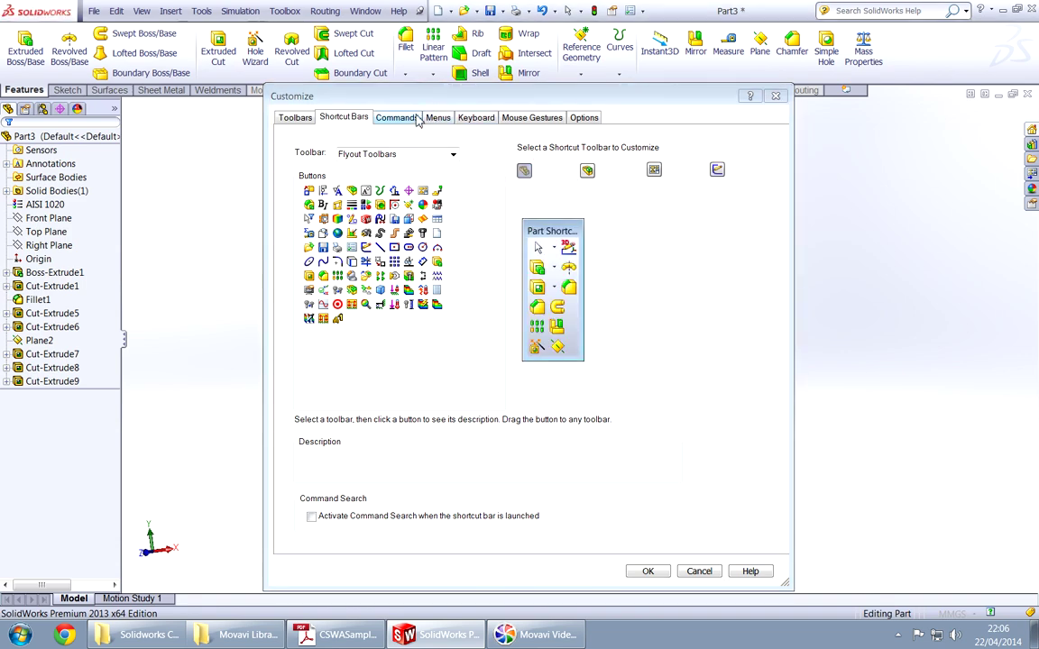
# Browse the keyboard shortcut list for all commands on the Keyboard tab
pyautogui.click(479, 119)
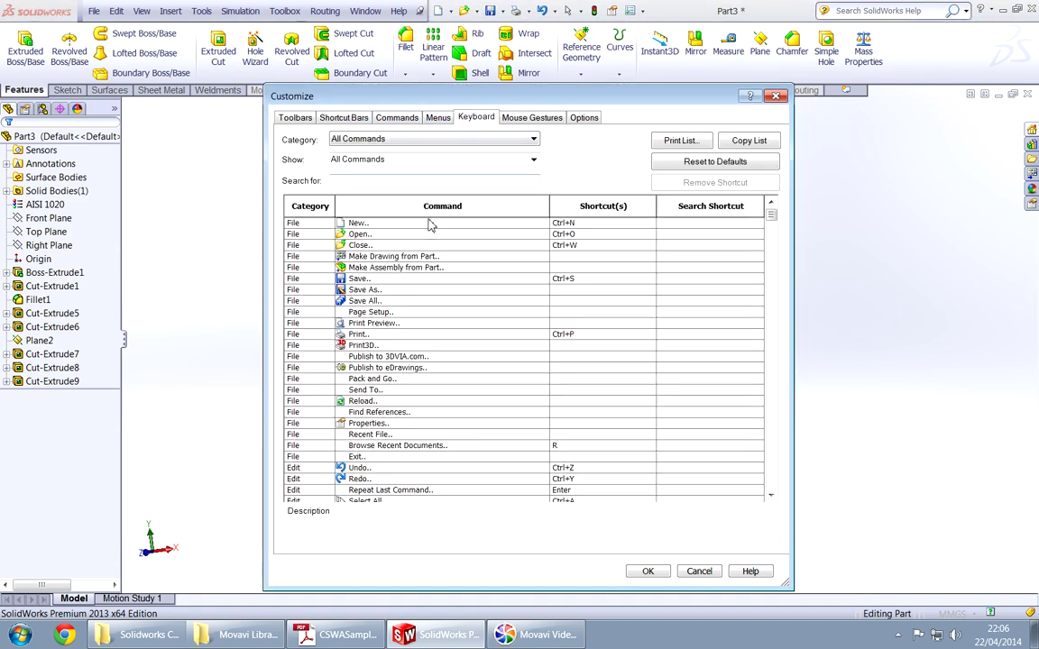
pyautogui.scroll(-15, 505, 386)
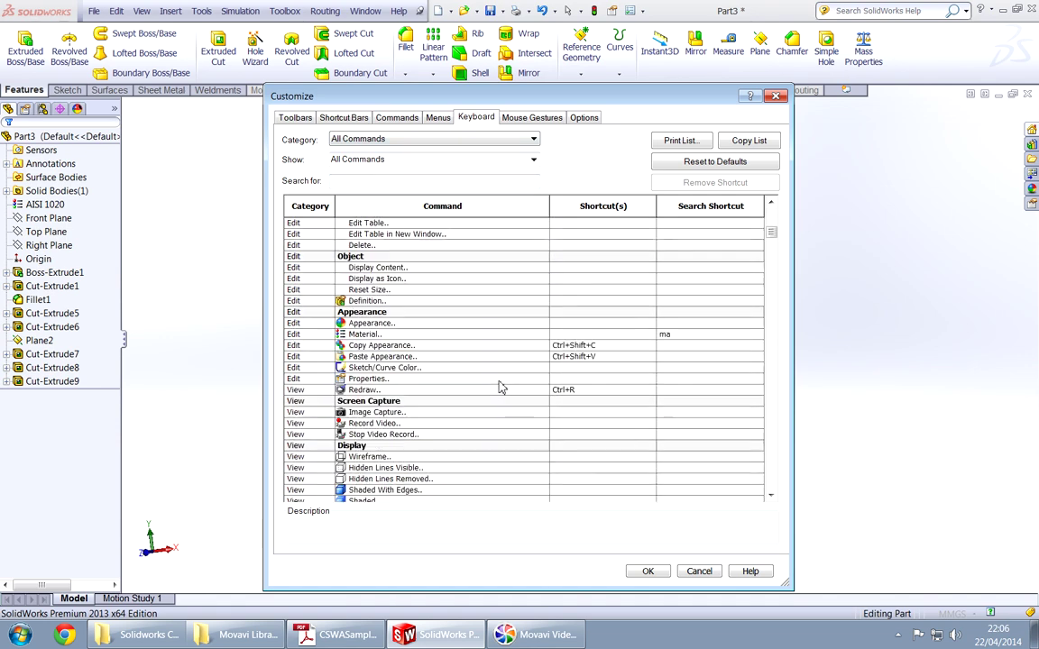
pyautogui.scroll(-15, 503, 383)
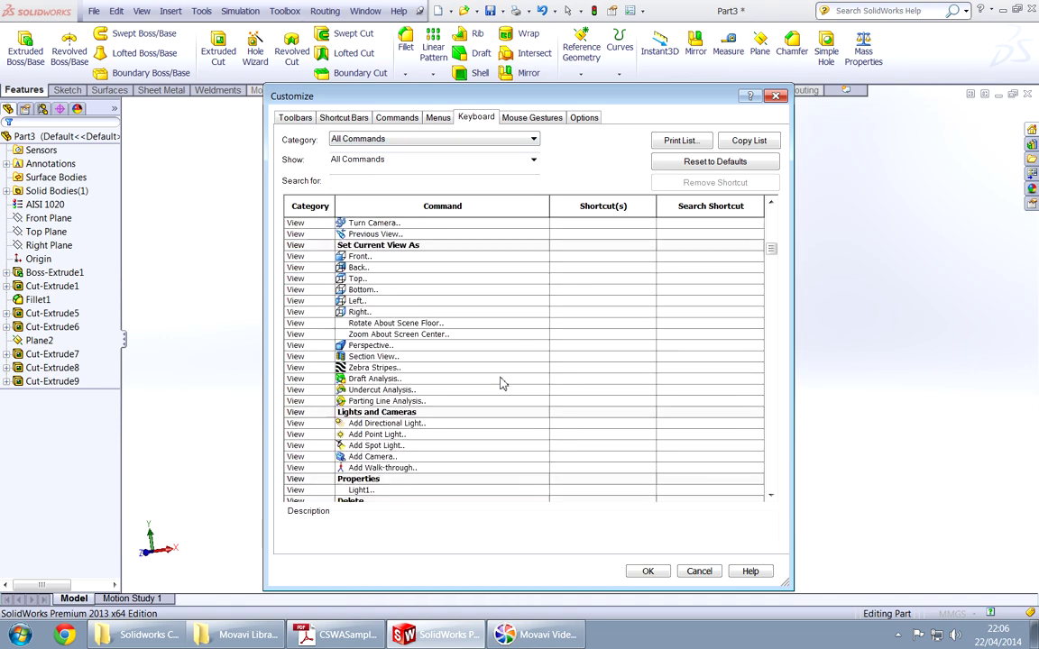
pyautogui.scroll(-15, 502, 383)
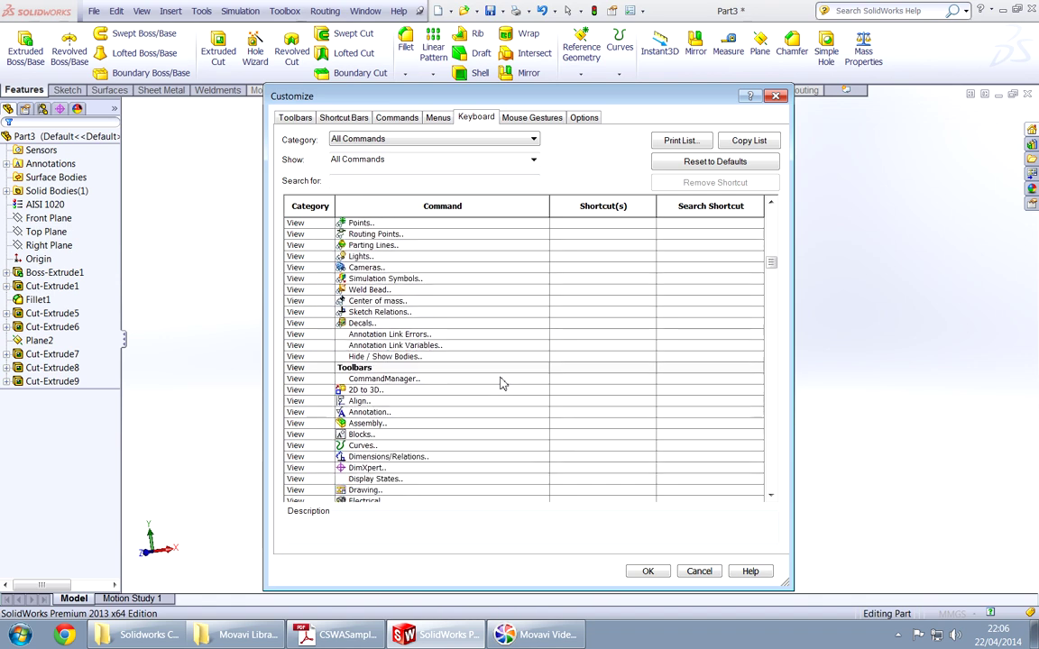
pyautogui.scroll(-10, 502, 383)
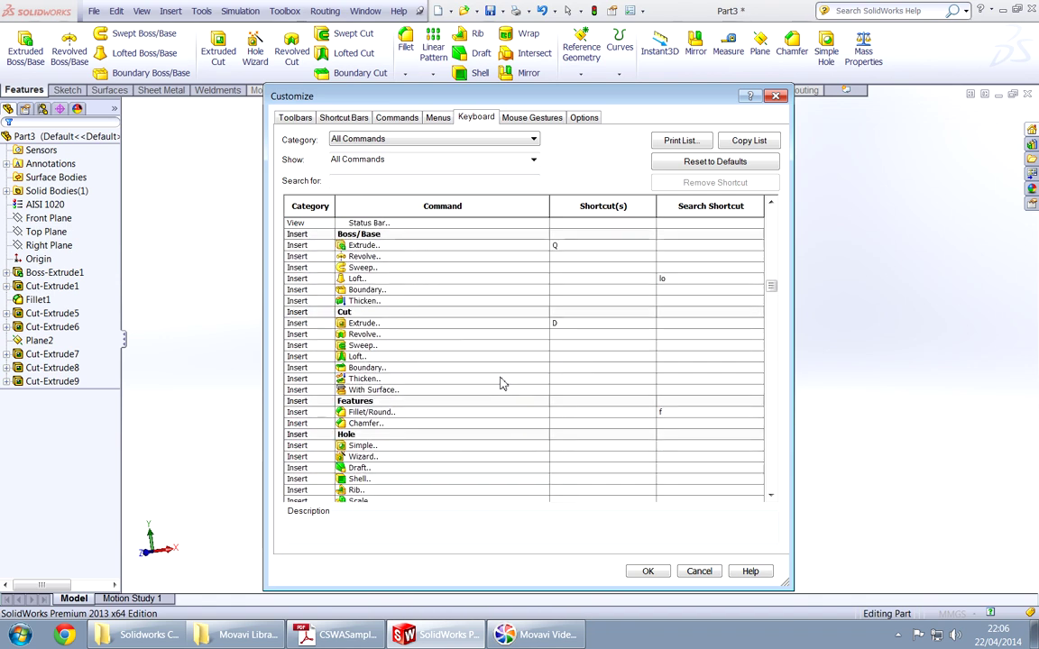
pyautogui.scroll(-15, 502, 383)
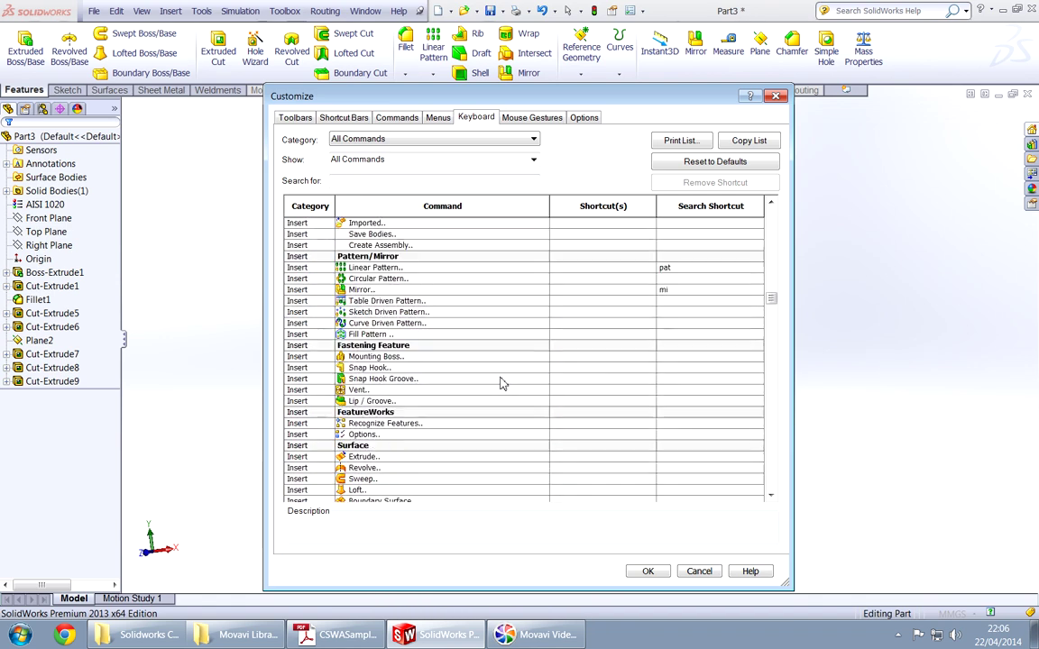
pyautogui.scroll(-20, 502, 383)
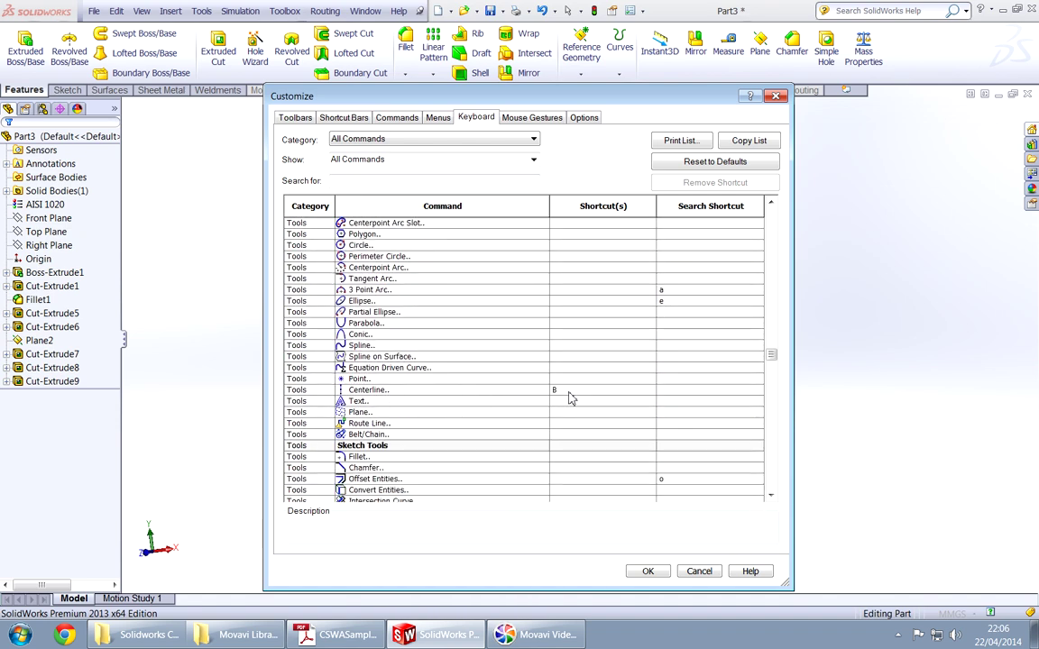
# Close the Customize dialog and switch to the Movavi recorder
pyautogui.click(777, 96)
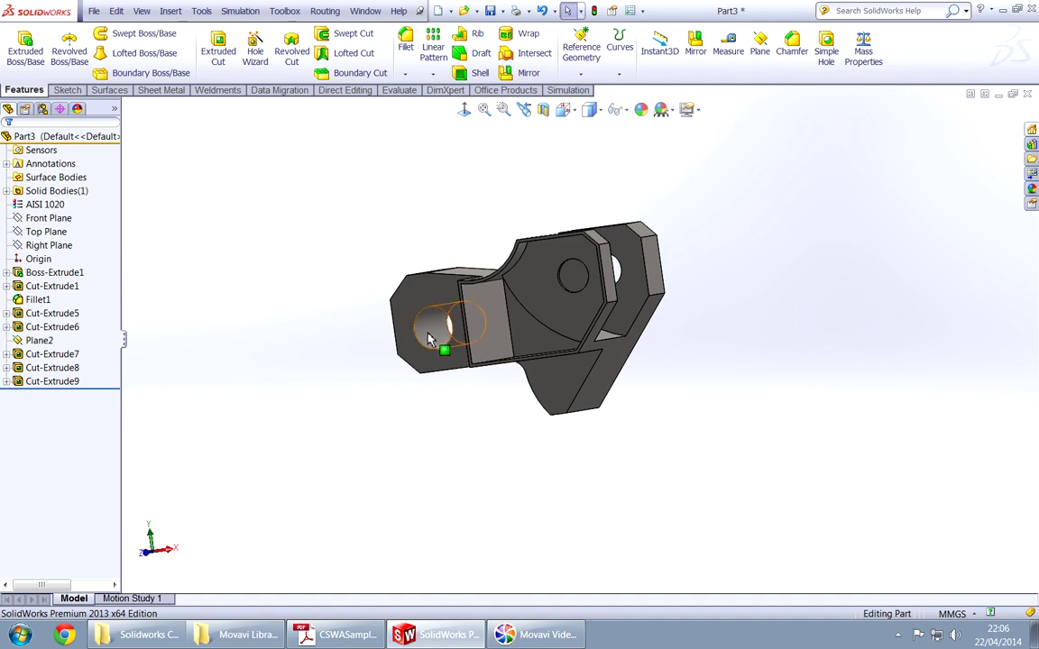
pyautogui.click(547, 632)
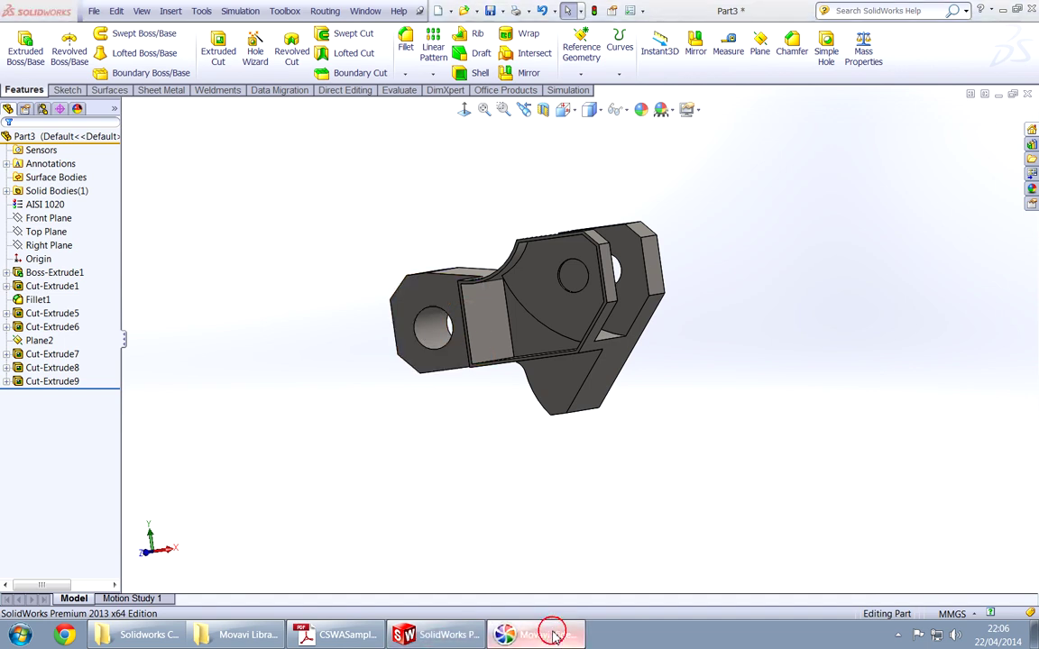